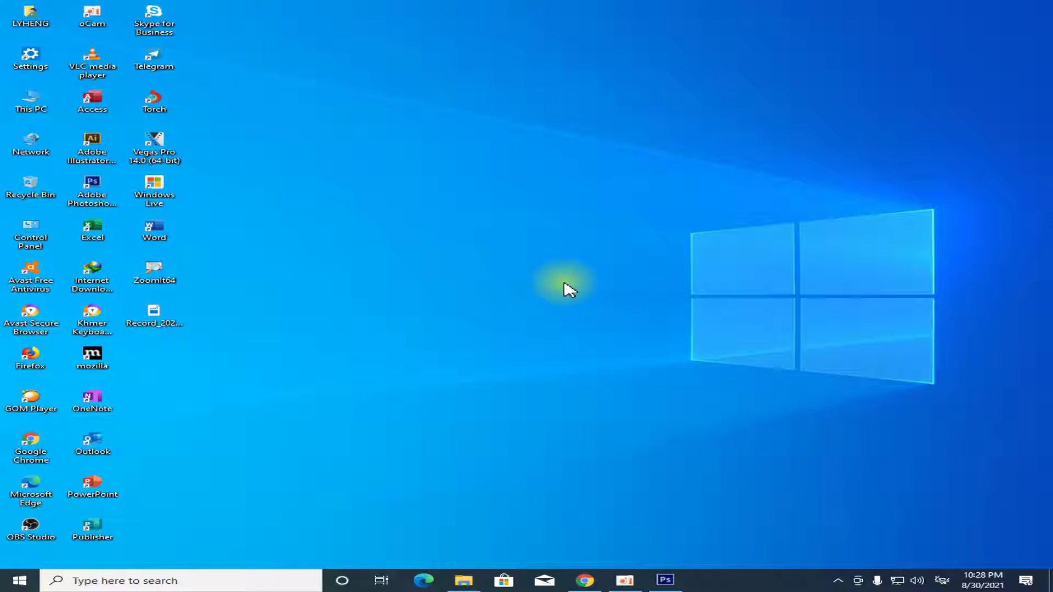
Step: Restore Photoshop, float the Logo1 document in its own window, then minimize to the desktop
{"action": "left_click", "coordinate": [669, 575]}
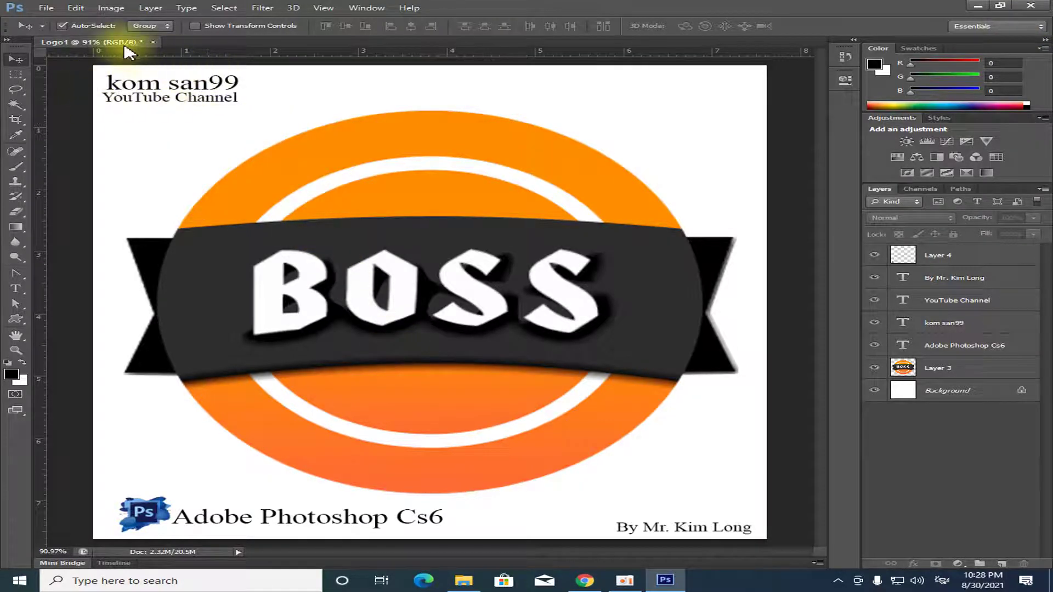
{"action": "left_click_drag", "start_coordinate": [129, 52], "coordinate": [725, 159]}
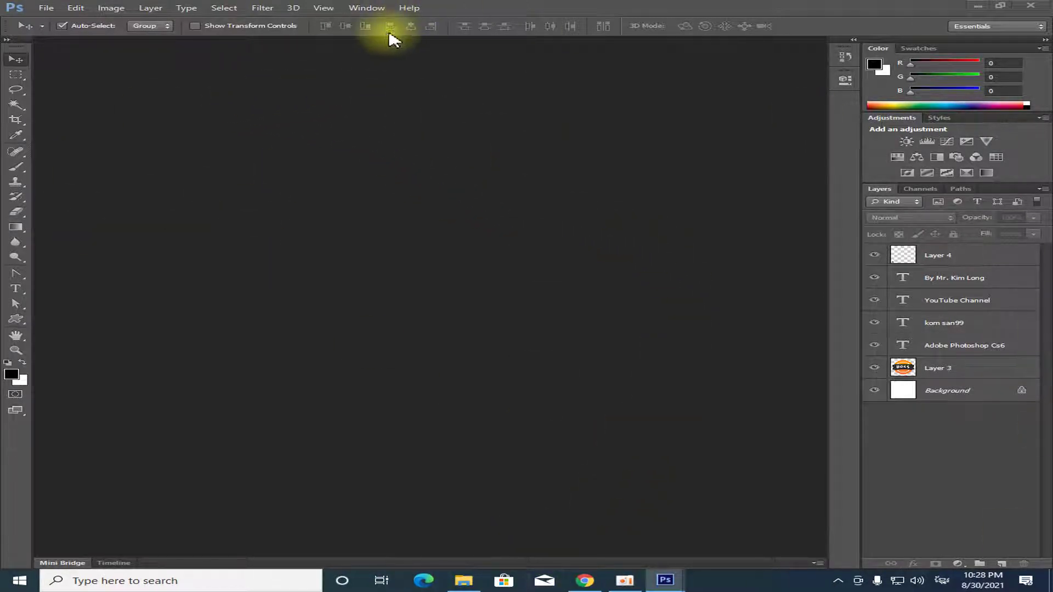
{"action": "left_click", "coordinate": [976, 6]}
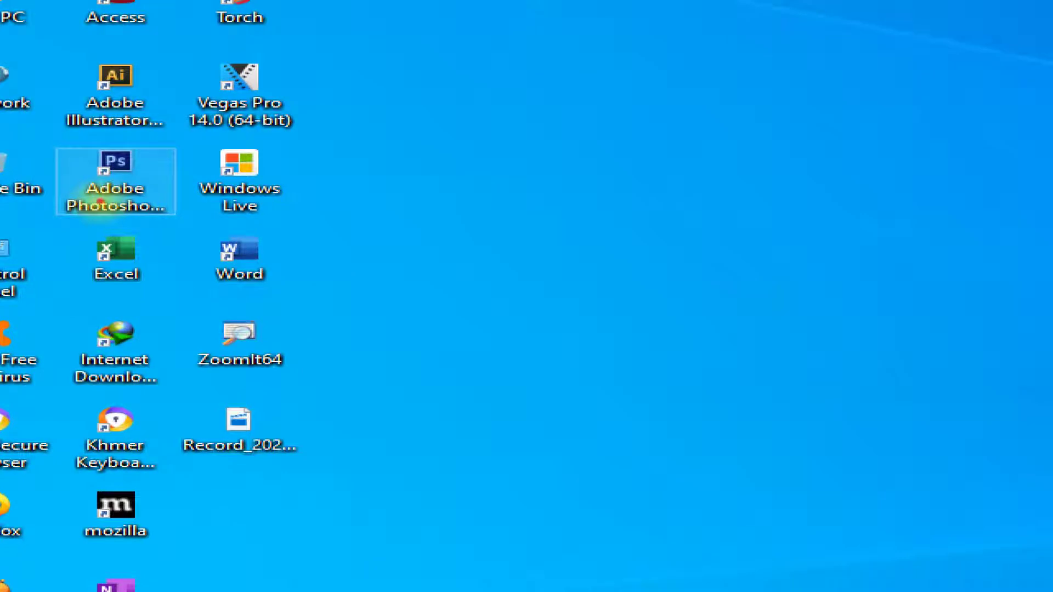
{"action": "left_click_drag", "start_coordinate": [37, 140], "coordinate": [196, 236]}
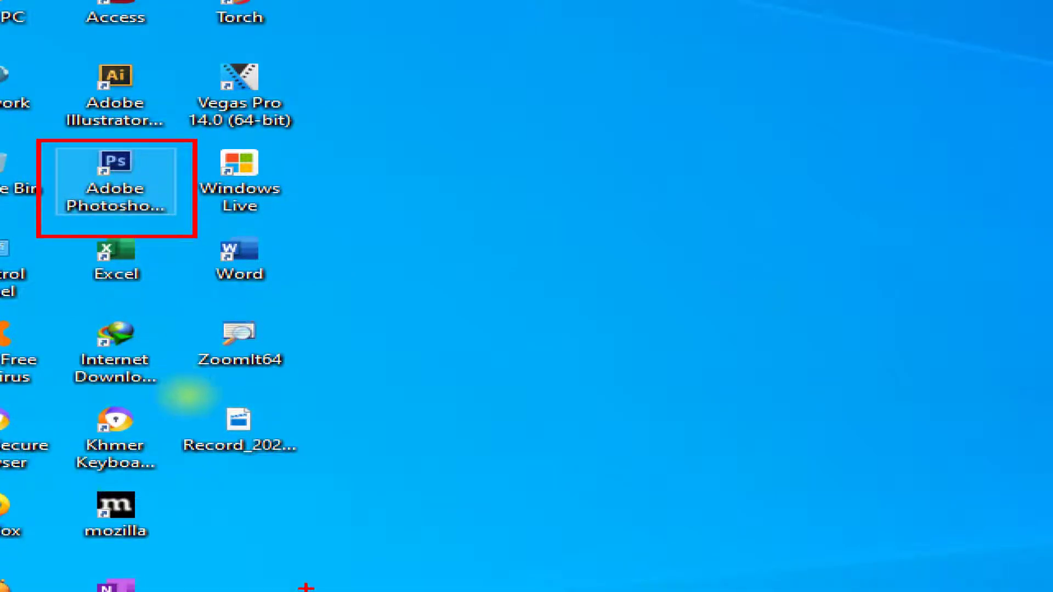
{"action": "key", "text": "Escape"}
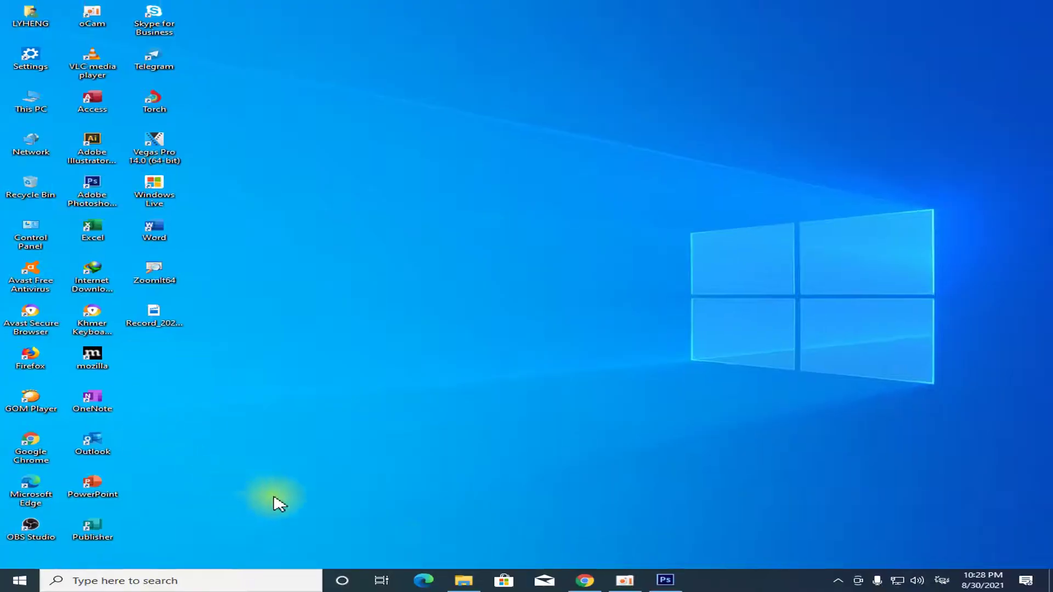
Step: Bring Photoshop back, close the Logo1 document, and show the File menu
{"action": "left_click", "coordinate": [678, 581]}
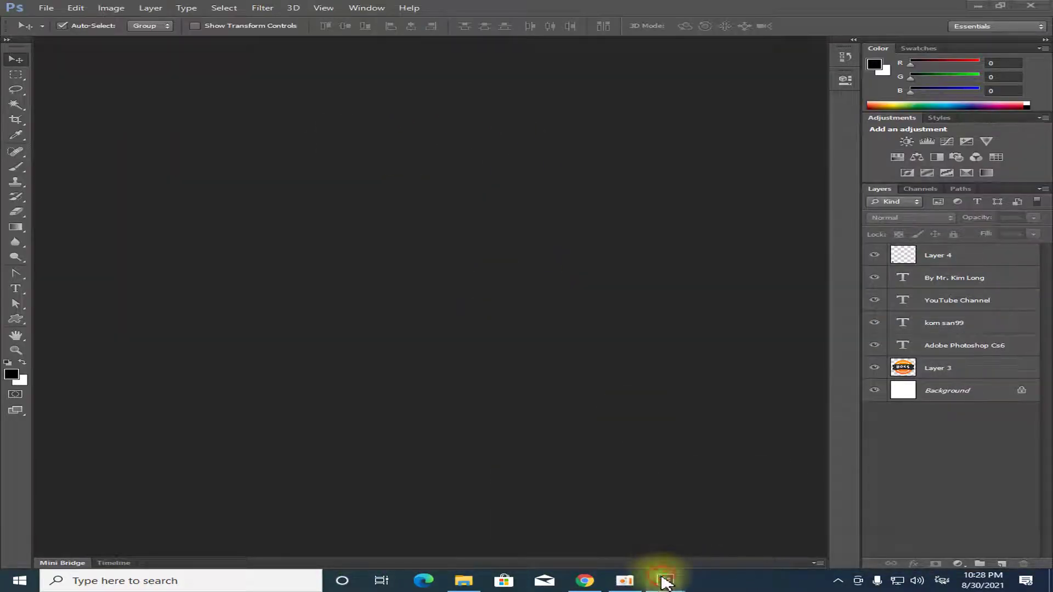
{"action": "mouse_move", "coordinate": [664, 580]}
{"action": "left_click", "coordinate": [723, 513]}
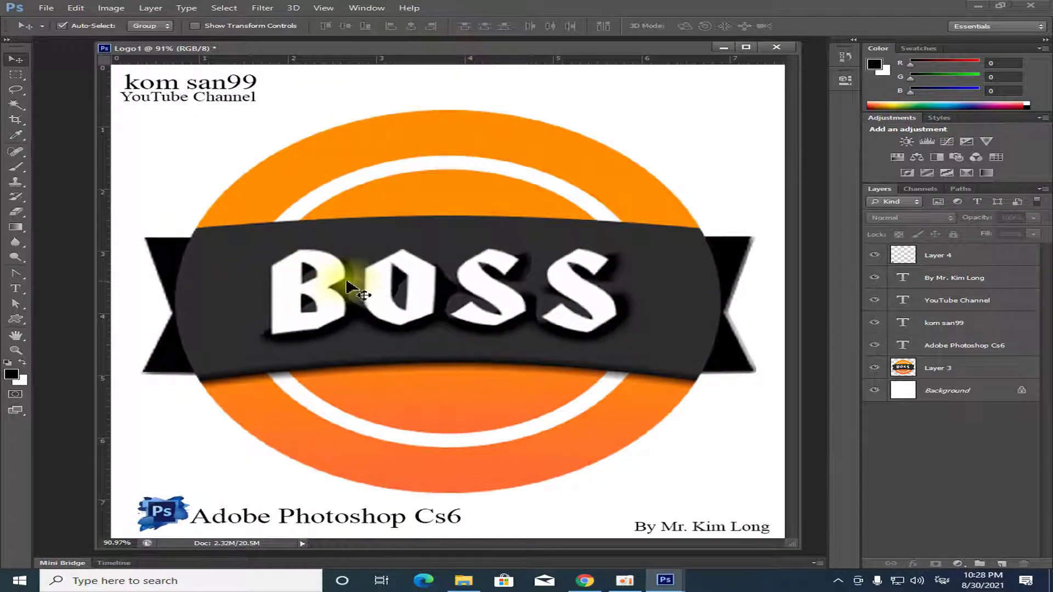
{"action": "left_click", "coordinate": [776, 46]}
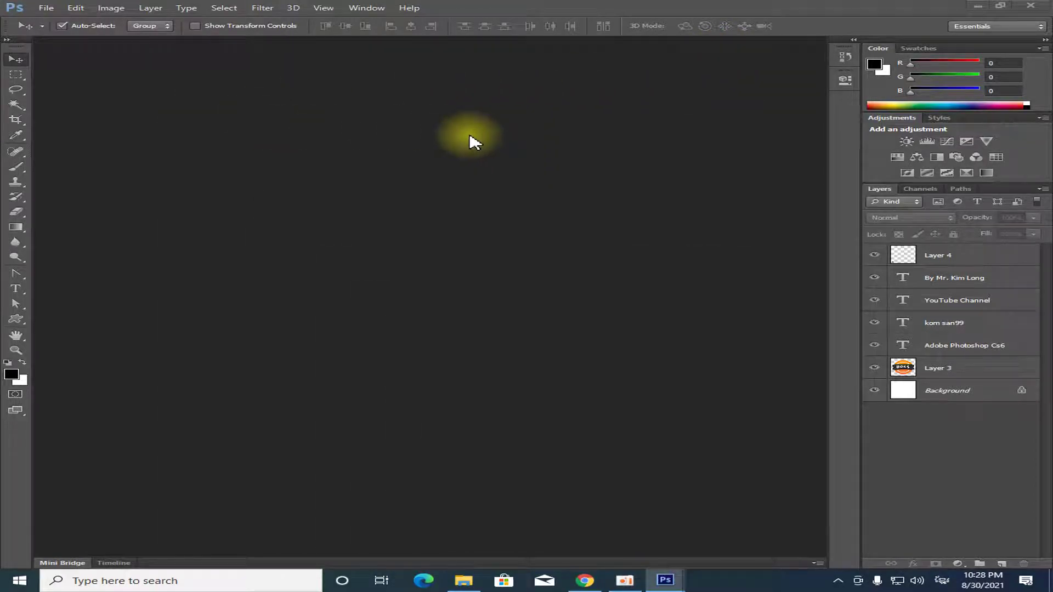
{"action": "left_click", "coordinate": [37, 9]}
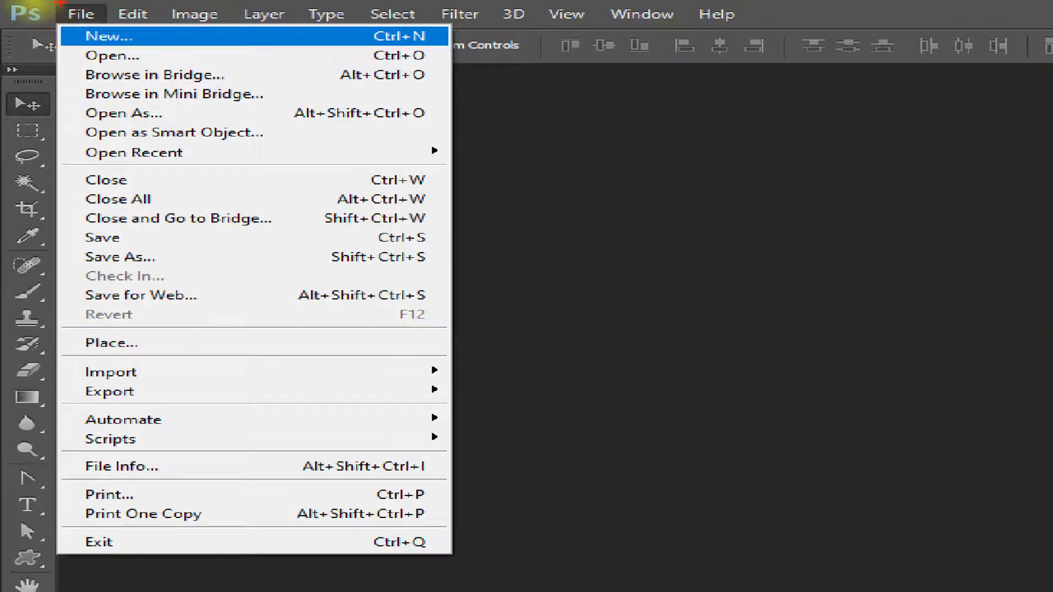
Step: Open File > New, cancel it, then reopen and dismiss the File menu over the empty workspace
{"action": "left_click", "coordinate": [63, 19]}
{"action": "left_click", "coordinate": [724, 110]}
{"action": "left_click", "coordinate": [44, 8]}
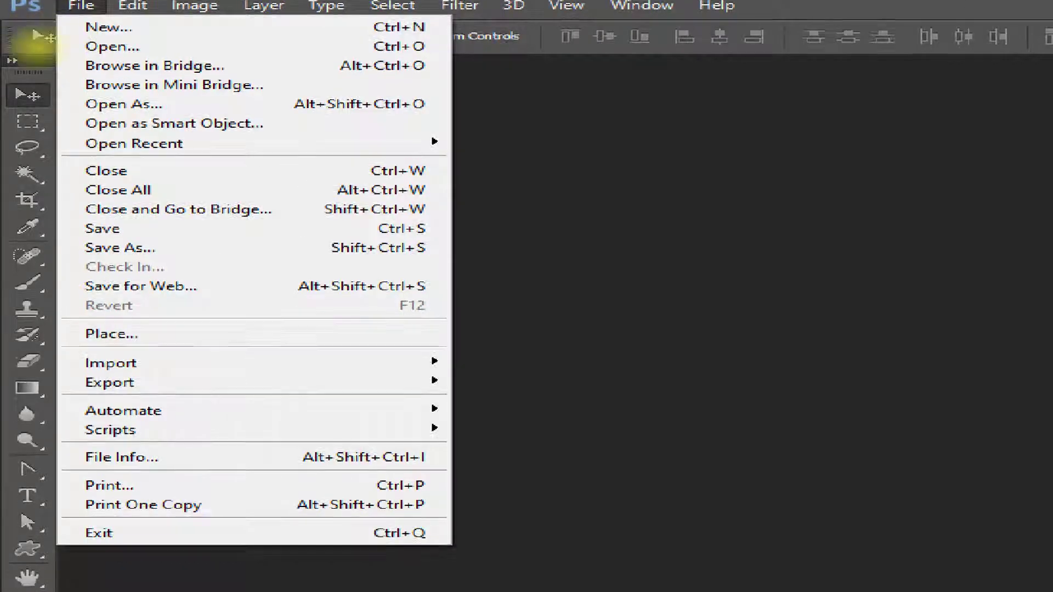
{"action": "left_click", "coordinate": [70, 33]}
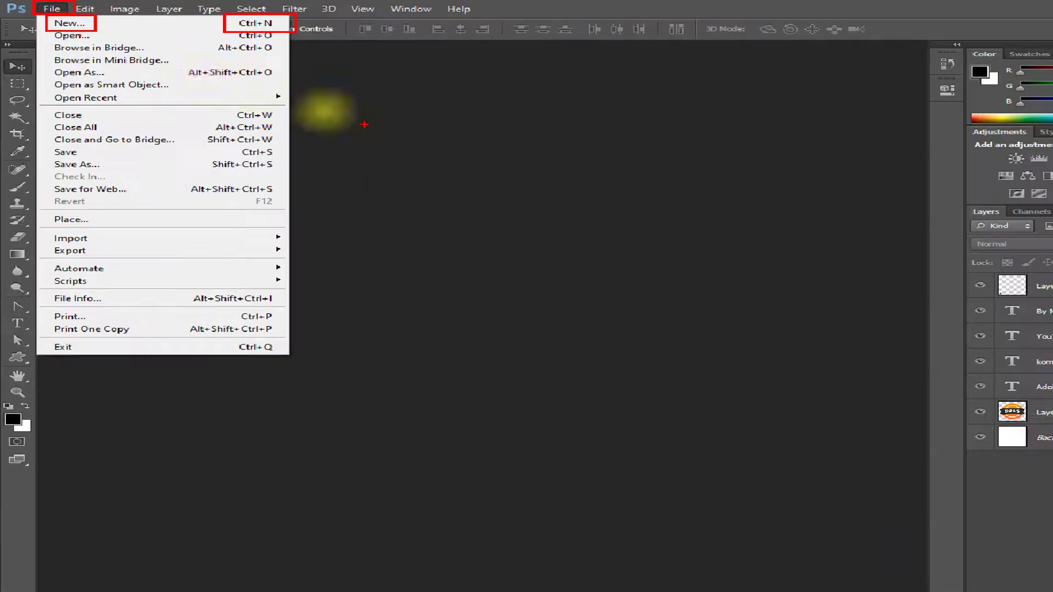
{"action": "left_click", "coordinate": [319, 113]}
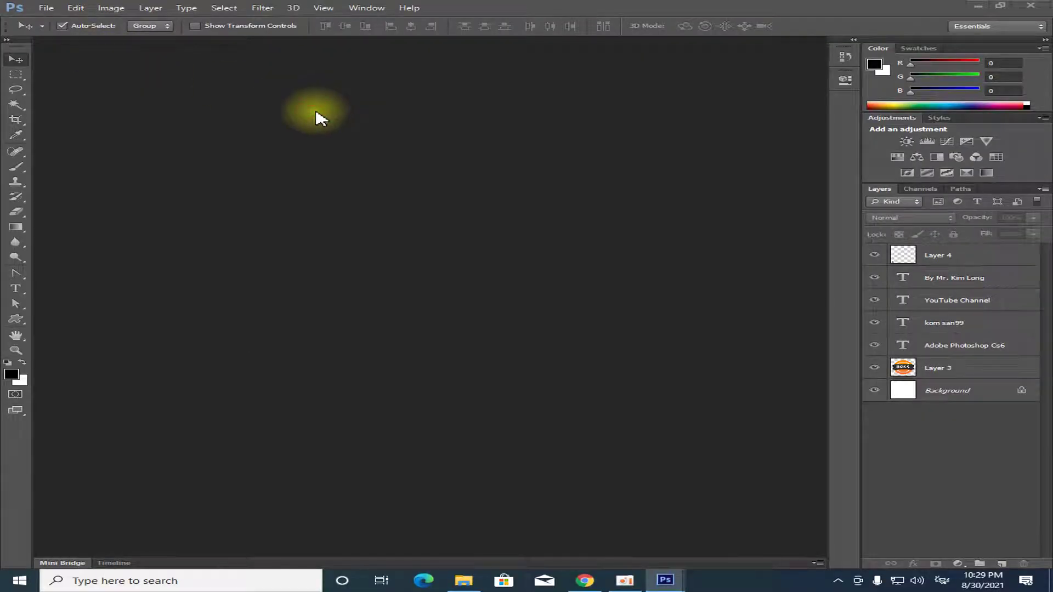
Step: Start a new document, switching the keyboard to English to name it Flo
{"action": "key", "text": "ctrl+n"}
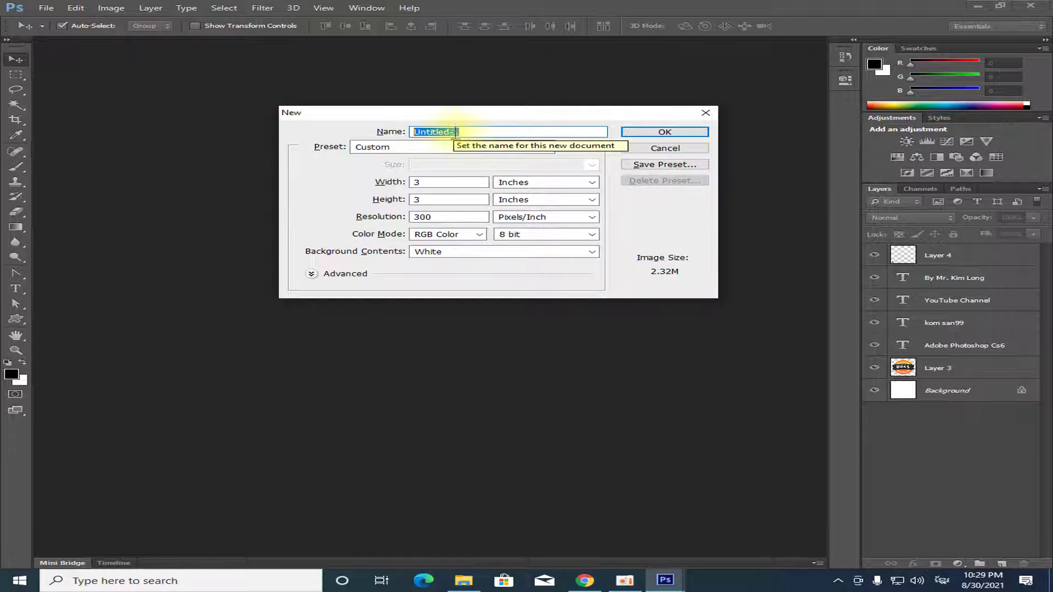
{"action": "type", "text": "ដដ"}
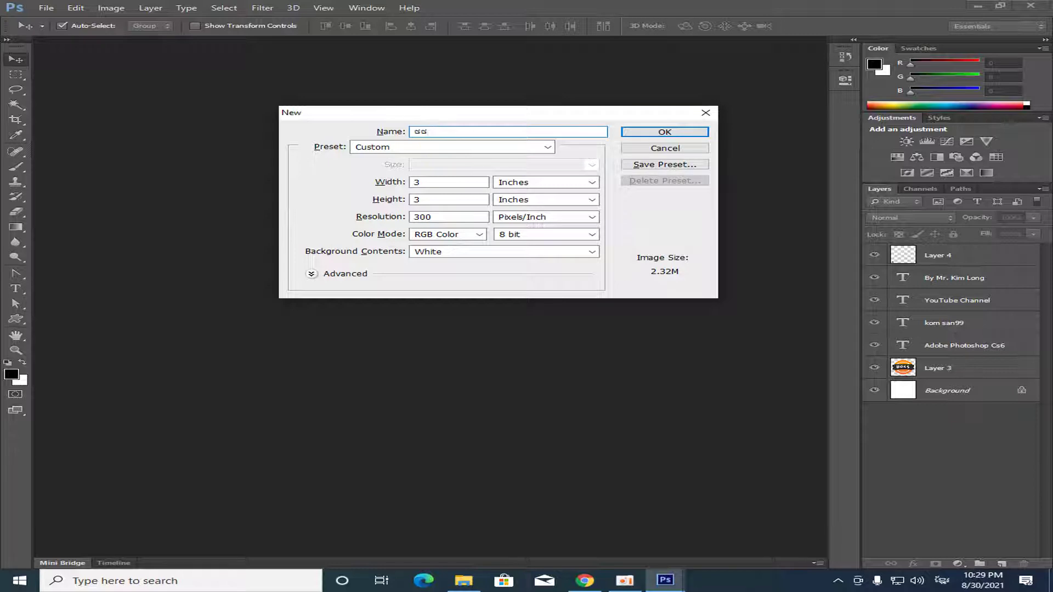
{"action": "key", "text": "alt+shift"}
{"action": "type", "text": "Flo"}
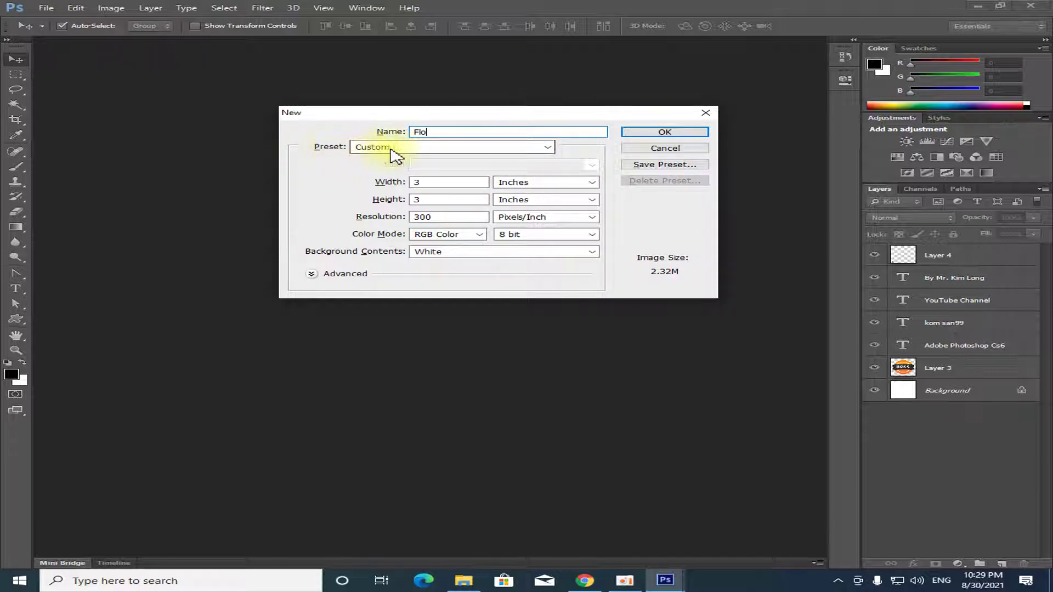
Step: Keep the Custom preset at 3 × 3 inches and 300 pixels/inch, and create the document
{"action": "left_click", "coordinate": [547, 147]}
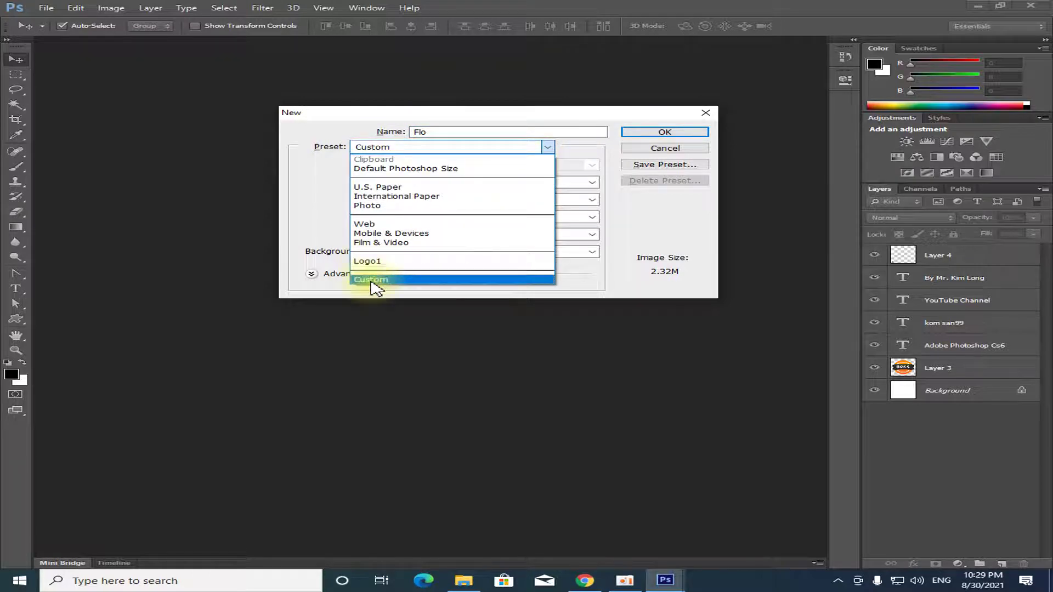
{"action": "left_click", "coordinate": [371, 281]}
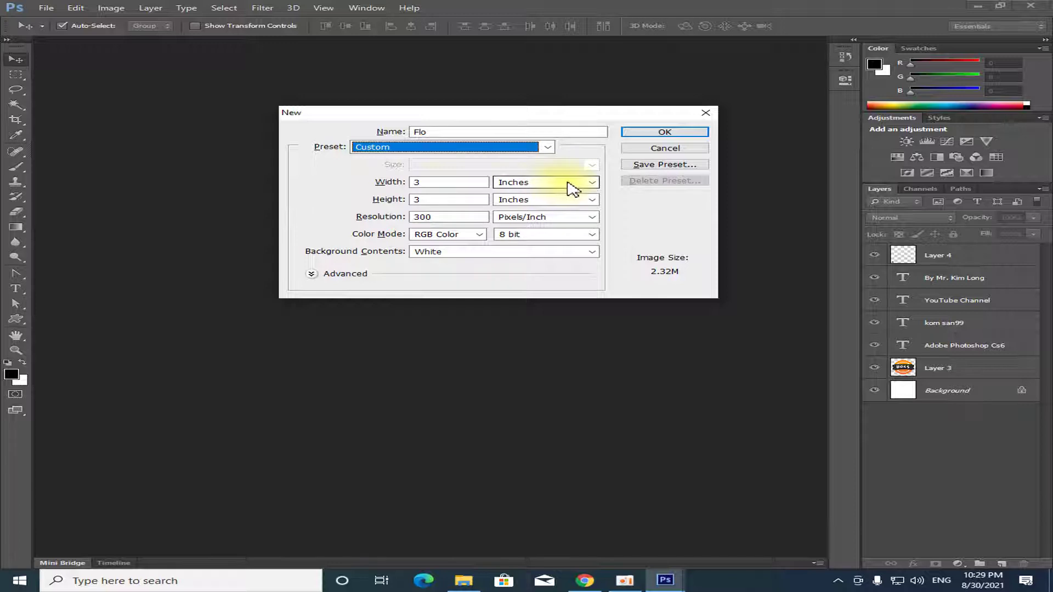
{"action": "left_click", "coordinate": [435, 182]}
{"action": "left_click", "coordinate": [436, 200]}
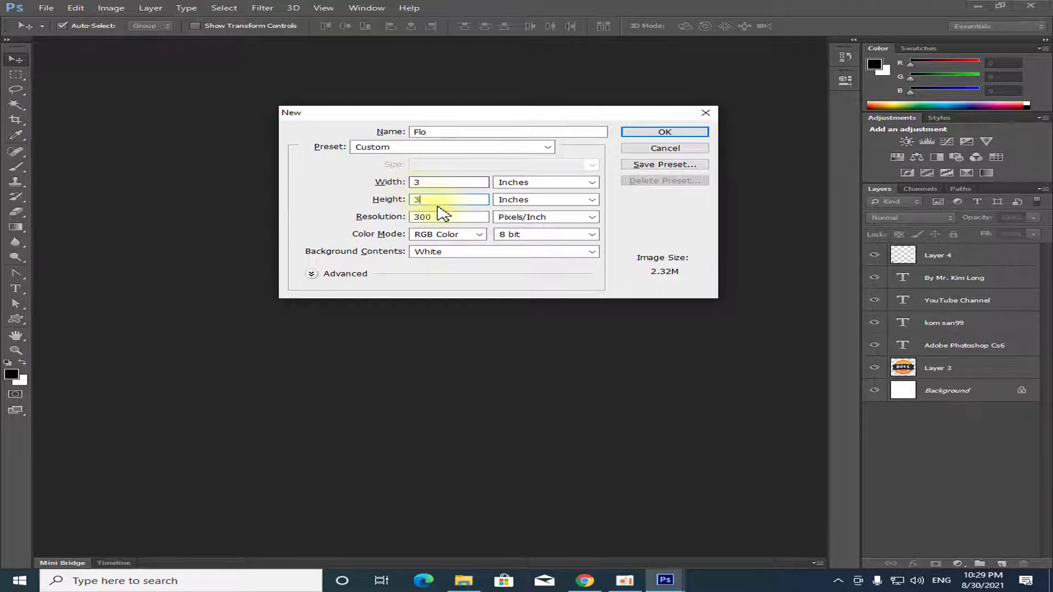
{"action": "left_click", "coordinate": [445, 217]}
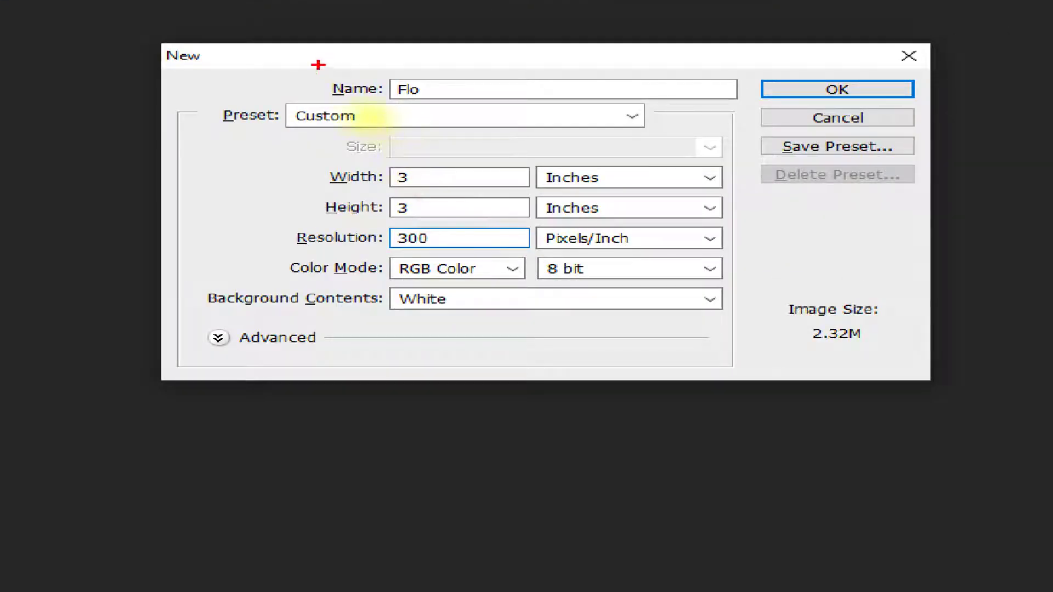
{"action": "left_click_drag", "start_coordinate": [318, 65], "coordinate": [727, 103]}
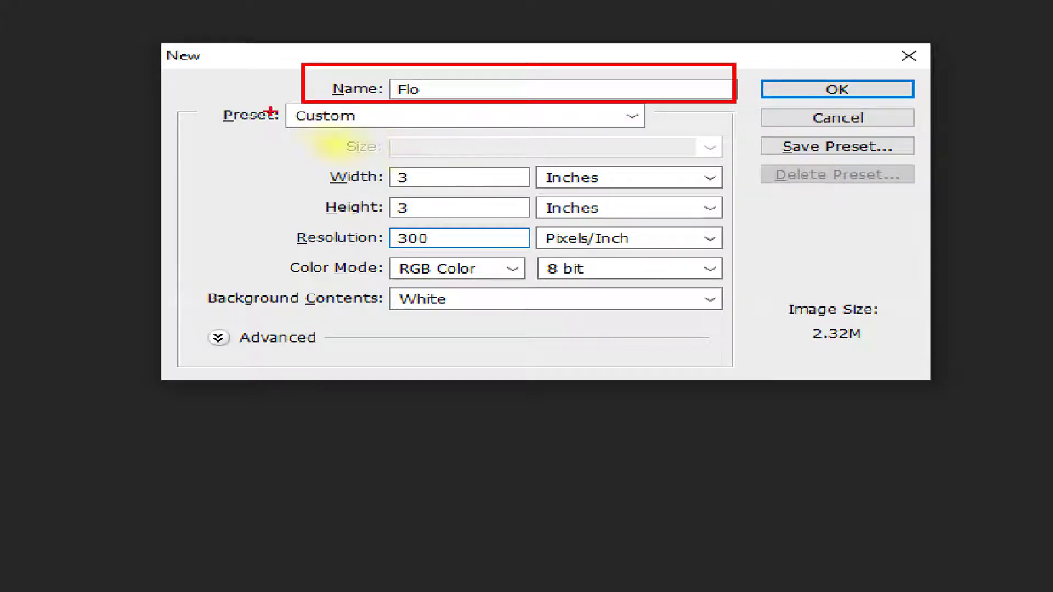
{"action": "left_click_drag", "start_coordinate": [201, 100], "coordinate": [595, 134]}
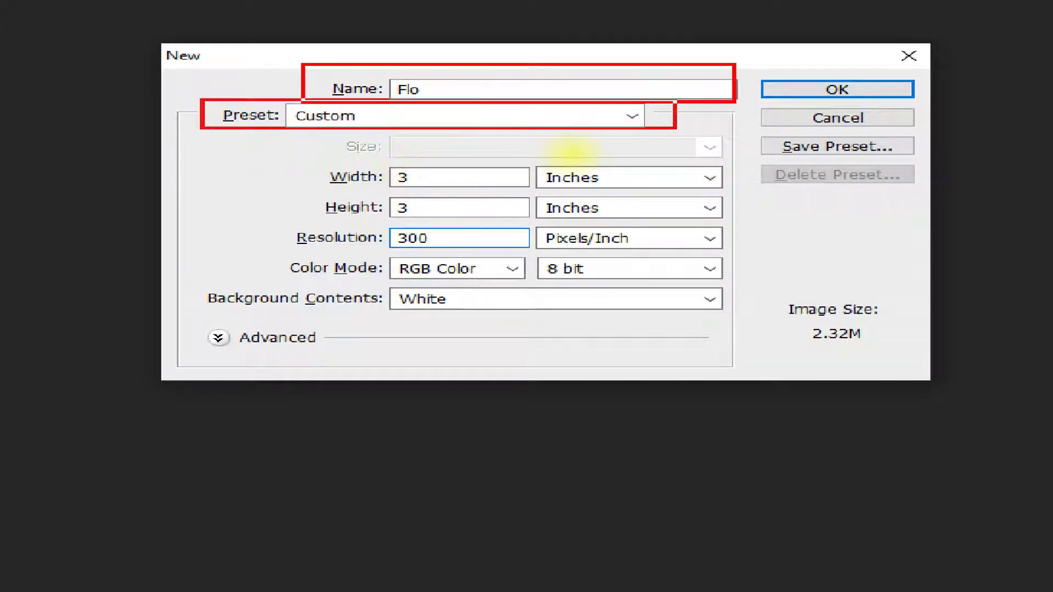
{"action": "left_click_drag", "start_coordinate": [298, 152], "coordinate": [734, 218]}
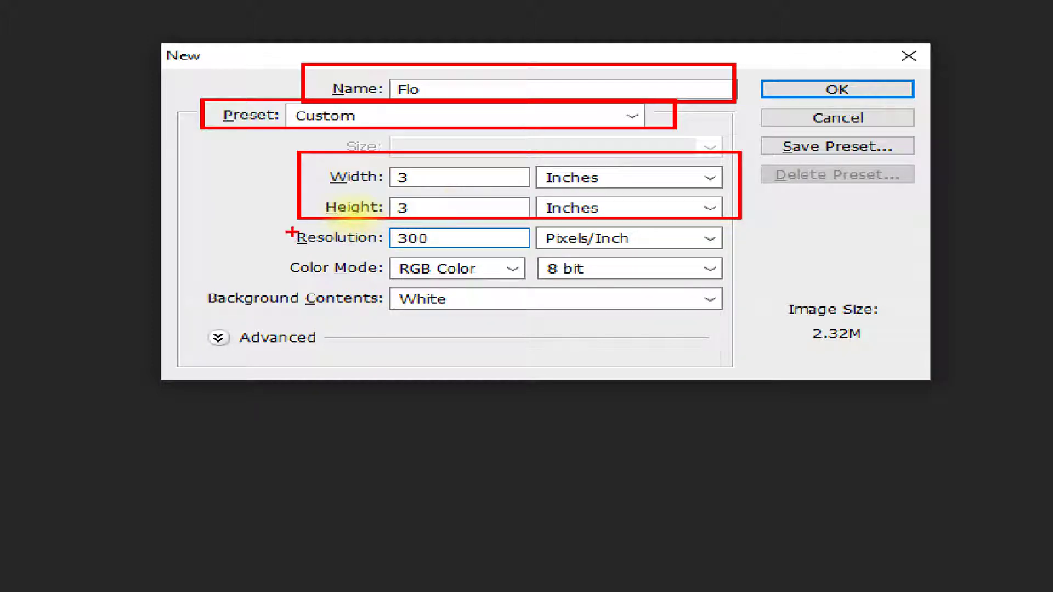
{"action": "left_click_drag", "start_coordinate": [286, 226], "coordinate": [387, 253]}
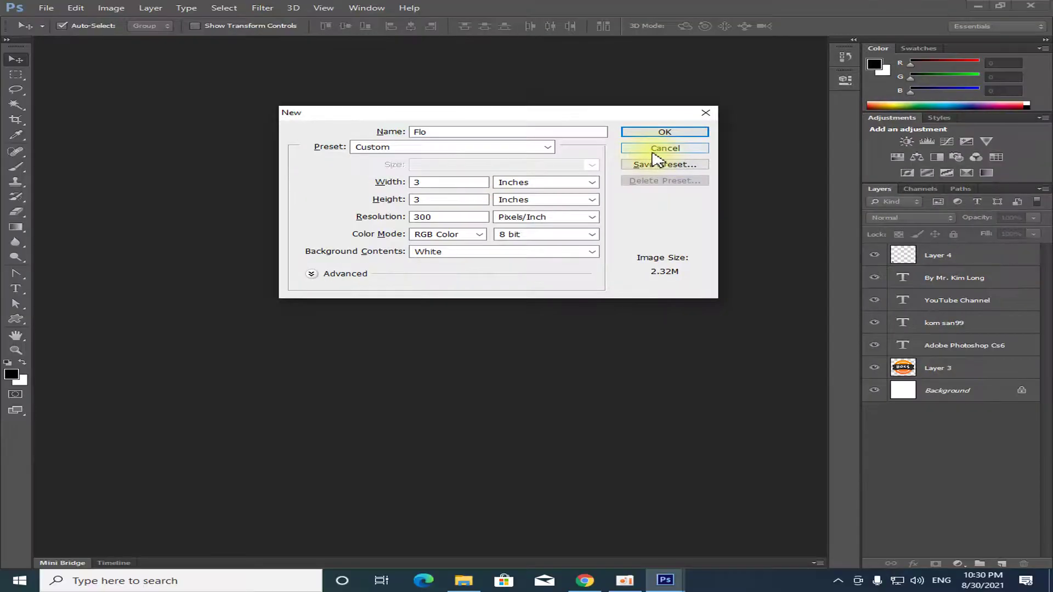
{"action": "left_click", "coordinate": [664, 134]}
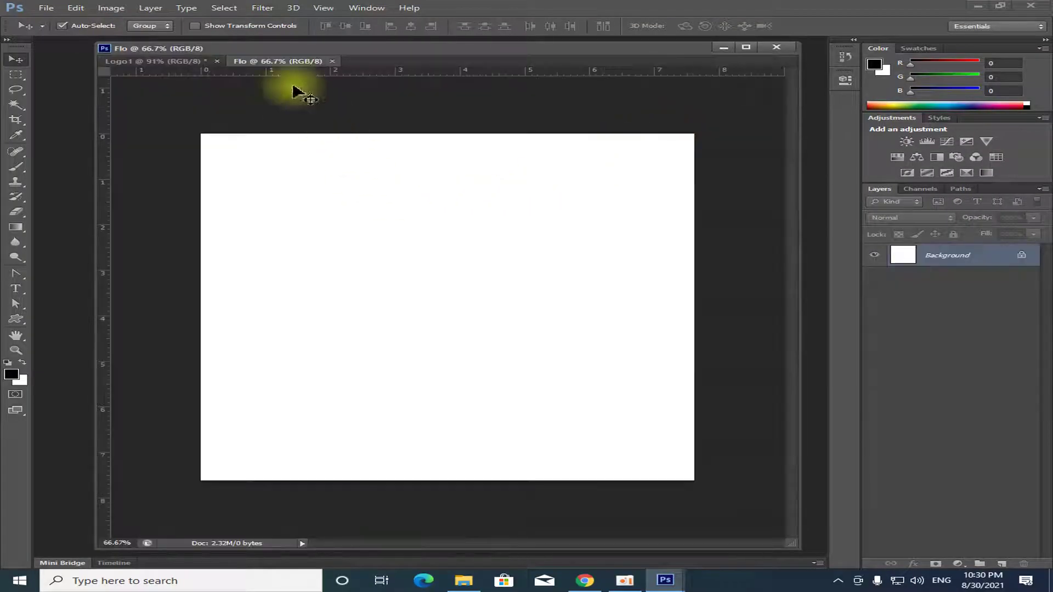
Step: Float the blank Flo document window, reposition it, then close it
{"action": "left_click_drag", "start_coordinate": [281, 61], "coordinate": [333, 163]}
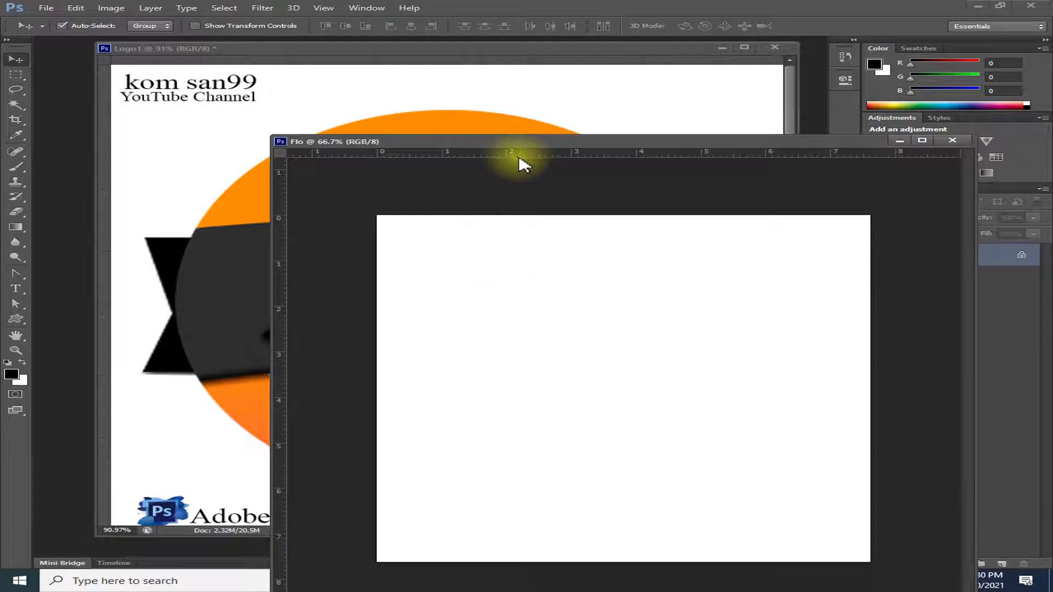
{"action": "mouse_move", "coordinate": [521, 160]}
{"action": "left_mouse_down"}
{"action": "mouse_move", "coordinate": [537, 396]}
{"action": "mouse_move", "coordinate": [469, 113]}
{"action": "left_mouse_up"}
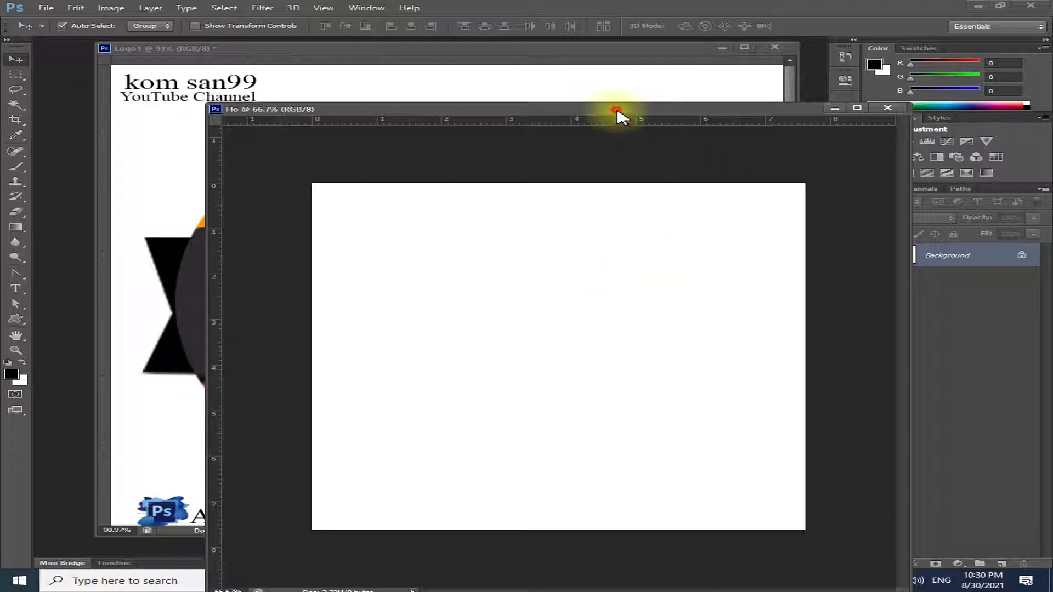
{"action": "left_click_drag", "start_coordinate": [617, 112], "coordinate": [571, 146]}
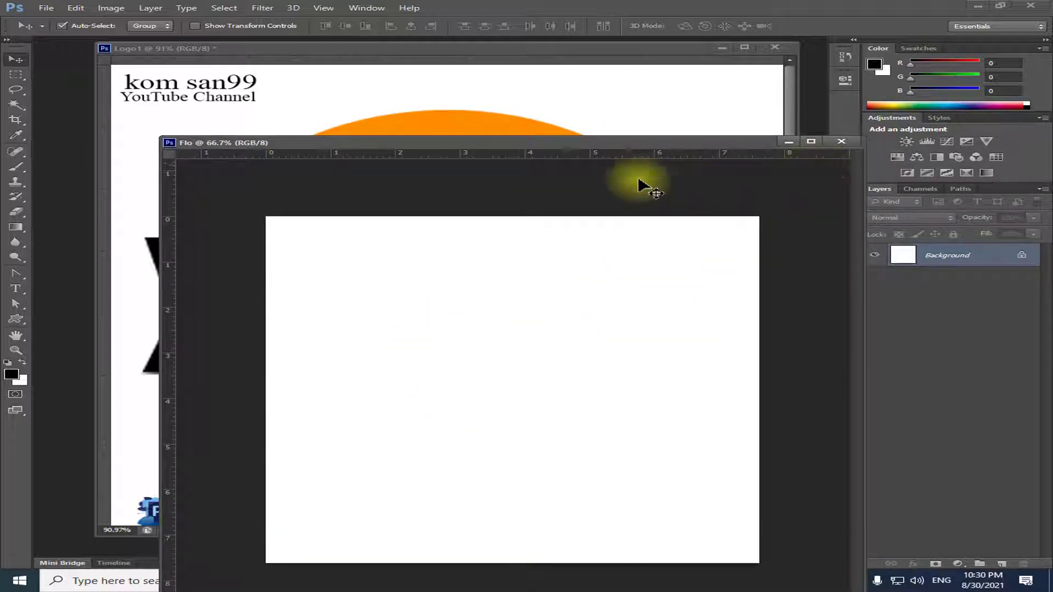
{"action": "left_click_drag", "start_coordinate": [599, 143], "coordinate": [582, 114]}
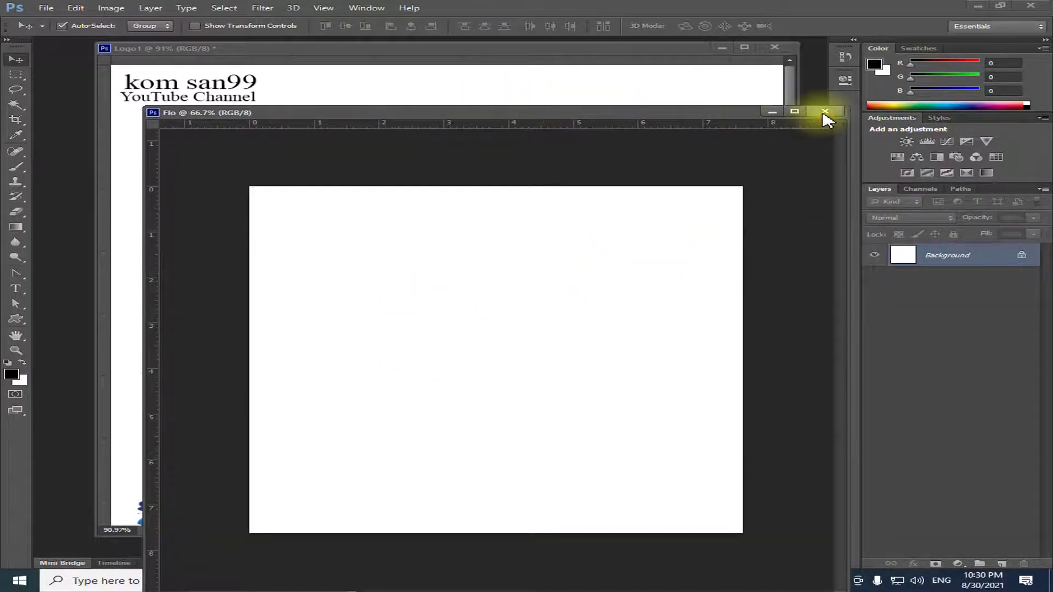
{"action": "left_click", "coordinate": [824, 112]}
{"action": "scroll", "coordinate": [510, 337], "scroll_direction": "down", "scroll_amount": 1}
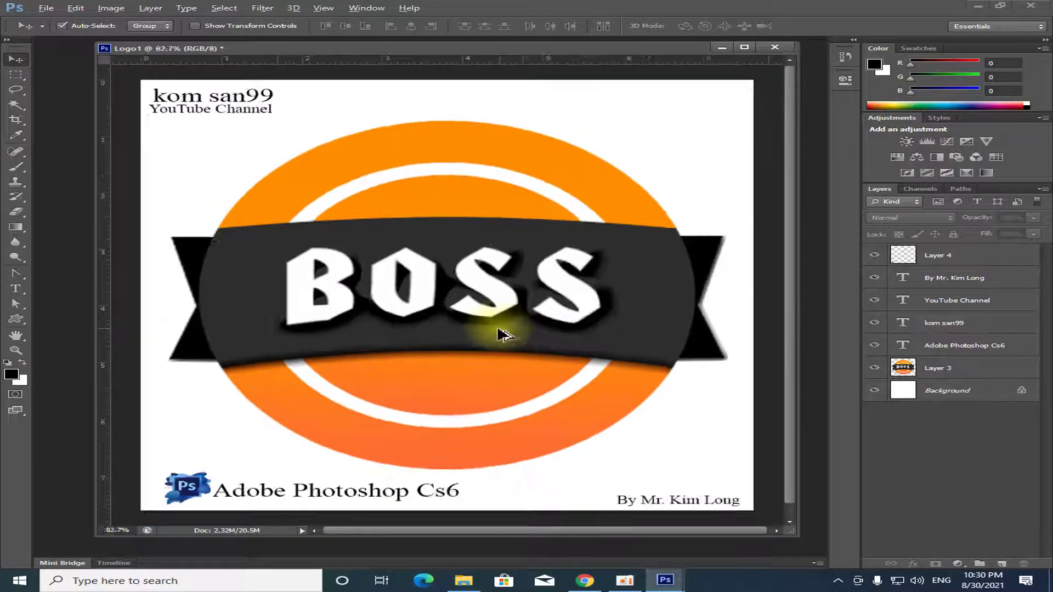
Step: Hide the four caption text layers and the small Ps logo layer, keeping the badge visible
{"action": "scroll", "coordinate": [454, 336], "scroll_direction": "down", "scroll_amount": 1}
{"action": "scroll", "coordinate": [470, 329], "scroll_direction": "up", "scroll_amount": 1}
{"action": "left_click", "coordinate": [493, 302]}
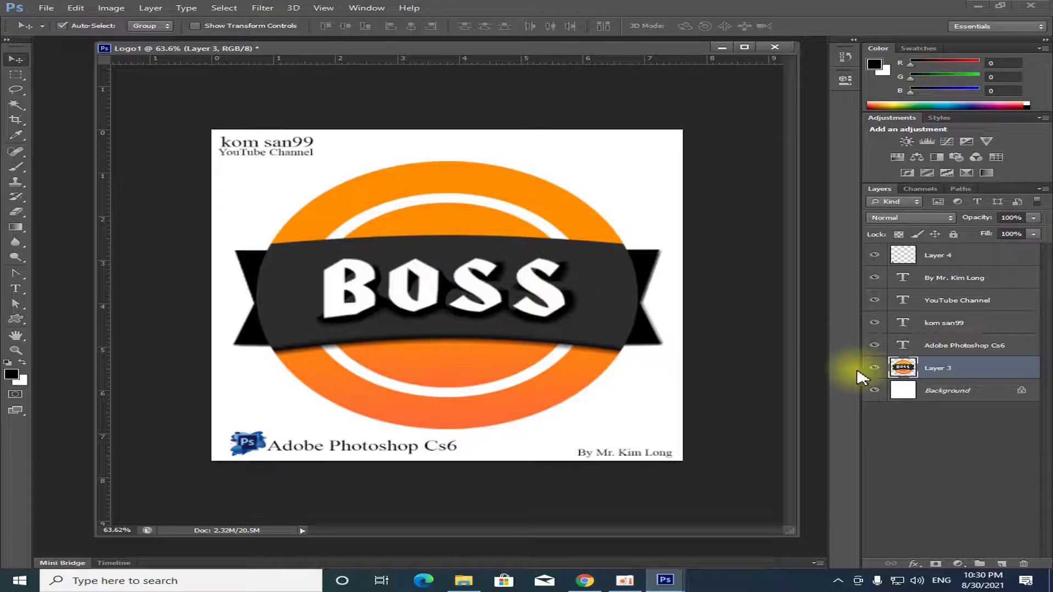
{"action": "left_click", "coordinate": [874, 368]}
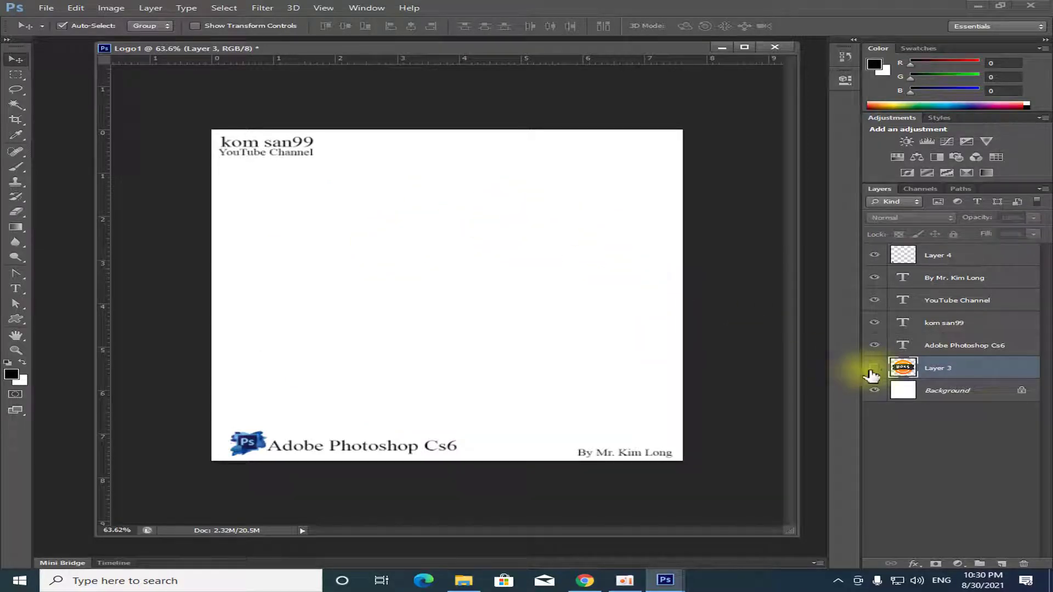
{"action": "left_click", "coordinate": [874, 368]}
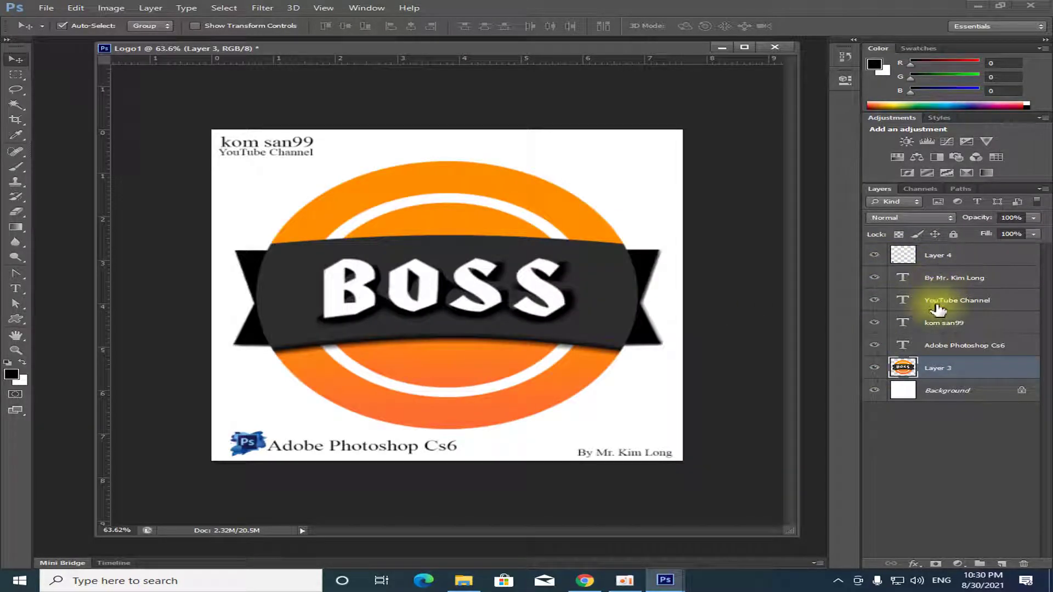
{"action": "left_click", "coordinate": [874, 278]}
{"action": "left_click", "coordinate": [874, 300]}
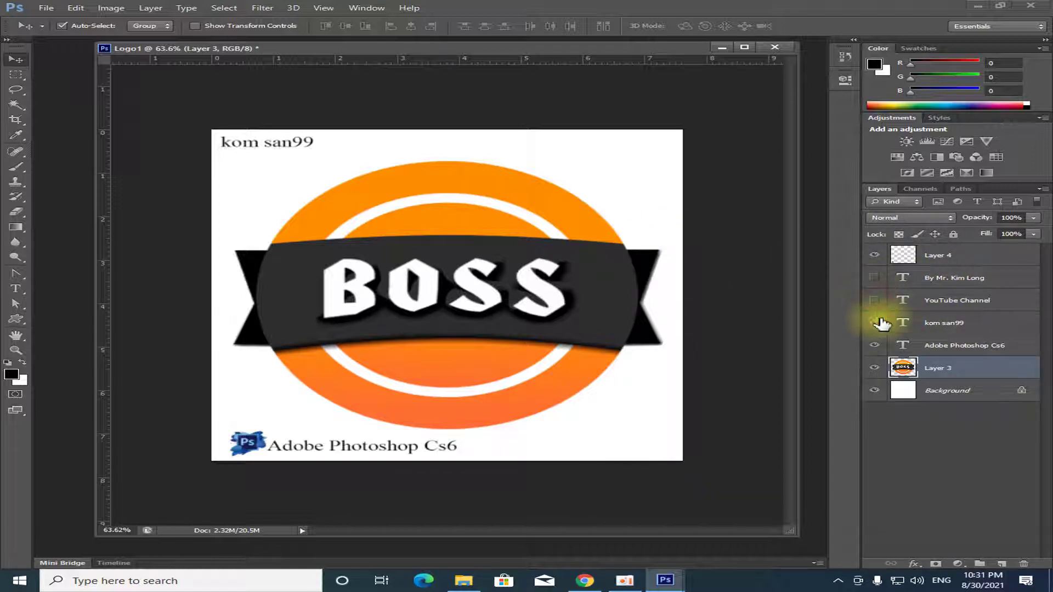
{"action": "left_click", "coordinate": [874, 322]}
{"action": "left_click", "coordinate": [874, 344]}
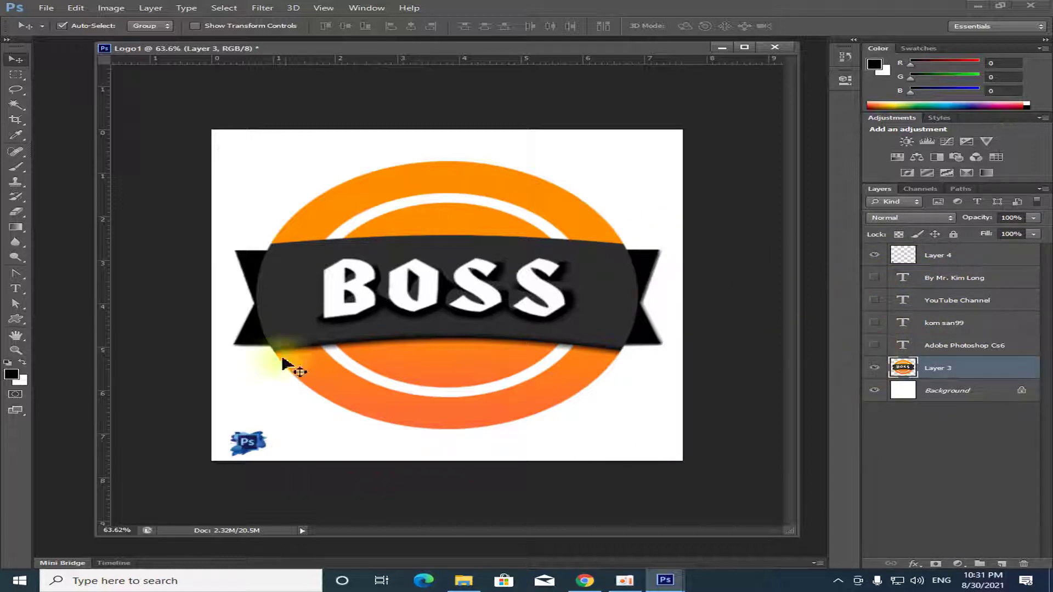
{"action": "left_click", "coordinate": [875, 256]}
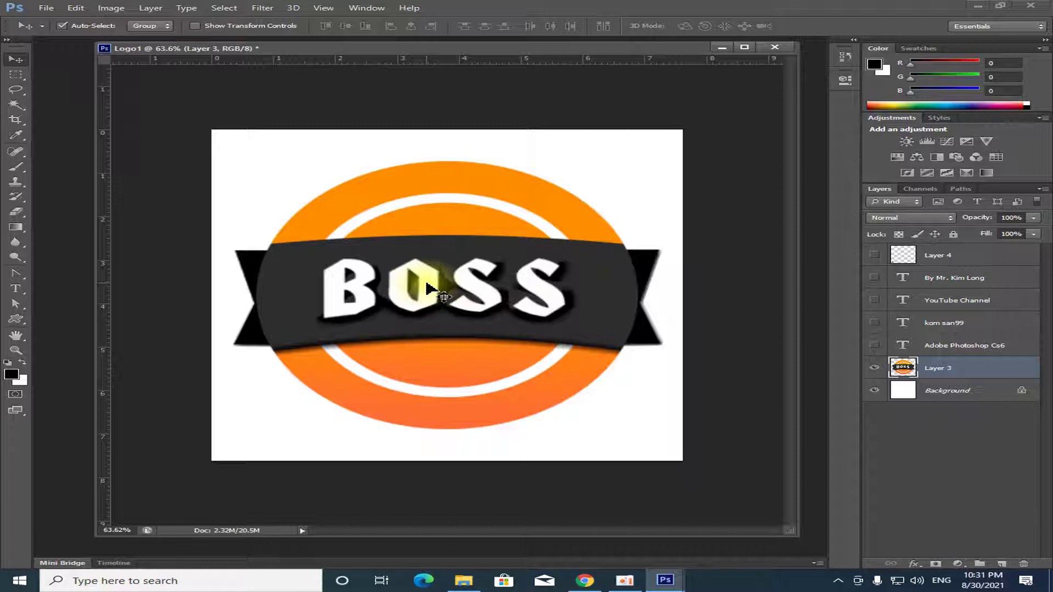
Step: Scale the BOSS badge (Layer 3) down and move it toward the canvas's top-left
{"action": "key", "text": "ctrl+t"}
{"action": "left_click_drag", "start_coordinate": [658, 159], "coordinate": [543, 229]}
{"action": "left_click_drag", "start_coordinate": [496, 288], "coordinate": [397, 205]}
{"action": "key", "text": "Right"}
{"action": "key", "text": "Right"}
{"action": "key", "text": "Right"}
{"action": "key", "text": "Return"}
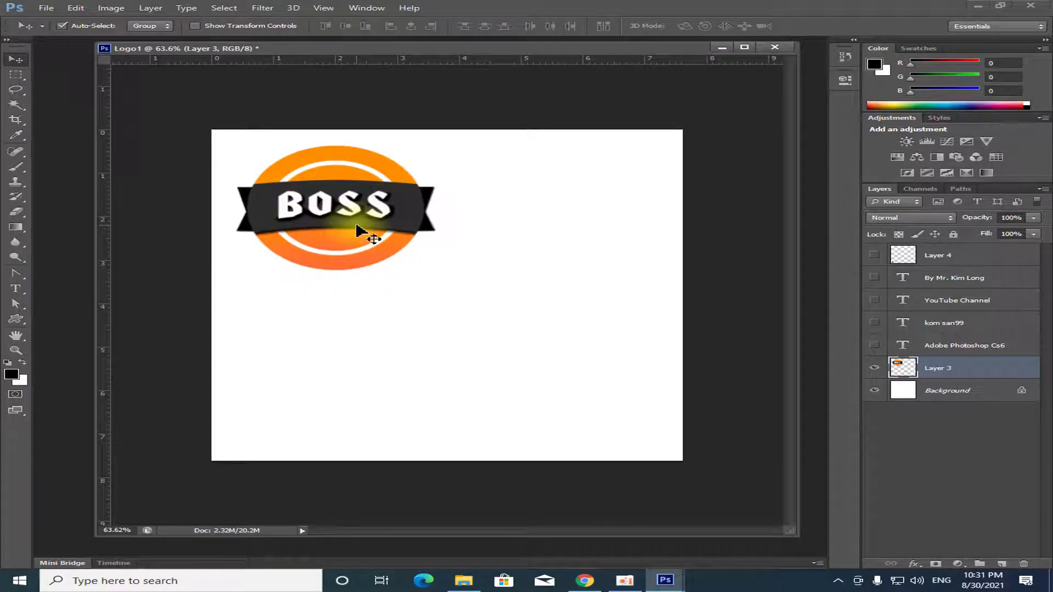
Step: Dock the document and fit the whole canvas on screen with Ctrl+0
{"action": "scroll", "coordinate": [321, 239], "scroll_direction": "up", "scroll_amount": 2}
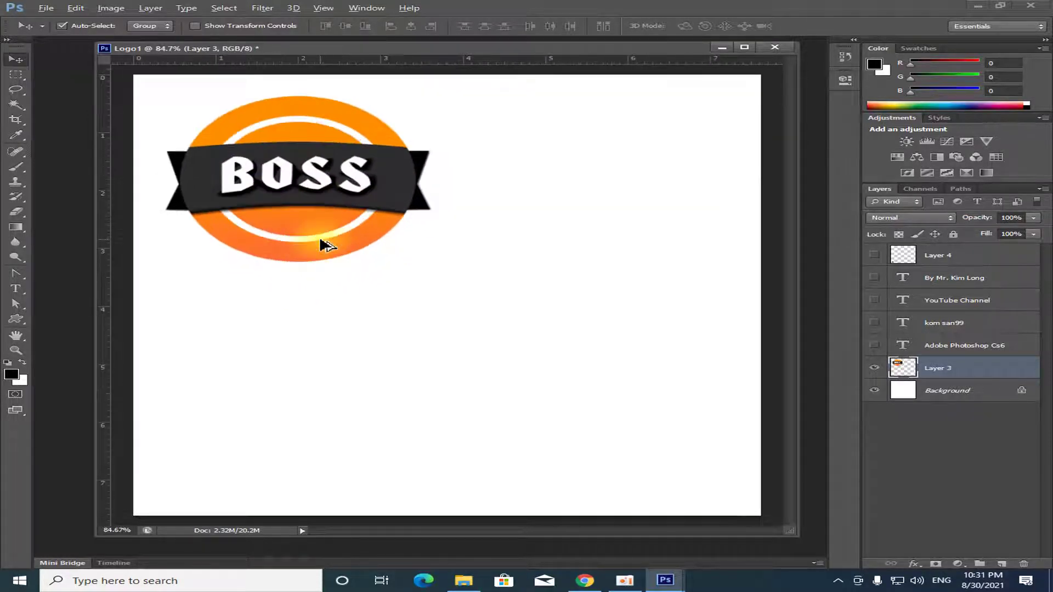
{"action": "scroll", "coordinate": [322, 242], "scroll_direction": "down", "scroll_amount": 1}
{"action": "mouse_move", "coordinate": [482, 54]}
{"action": "left_mouse_down"}
{"action": "mouse_move", "coordinate": [481, 101]}
{"action": "mouse_move", "coordinate": [483, 42]}
{"action": "left_mouse_up"}
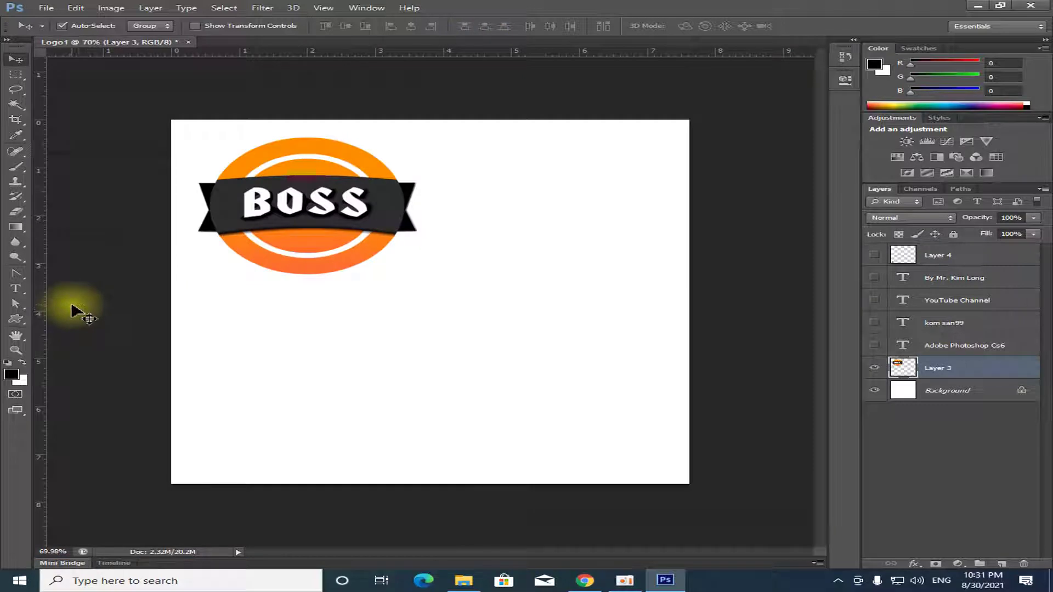
{"action": "key", "text": "ctrl+0"}
{"action": "scroll", "coordinate": [225, 298], "scroll_direction": "down", "scroll_amount": 2}
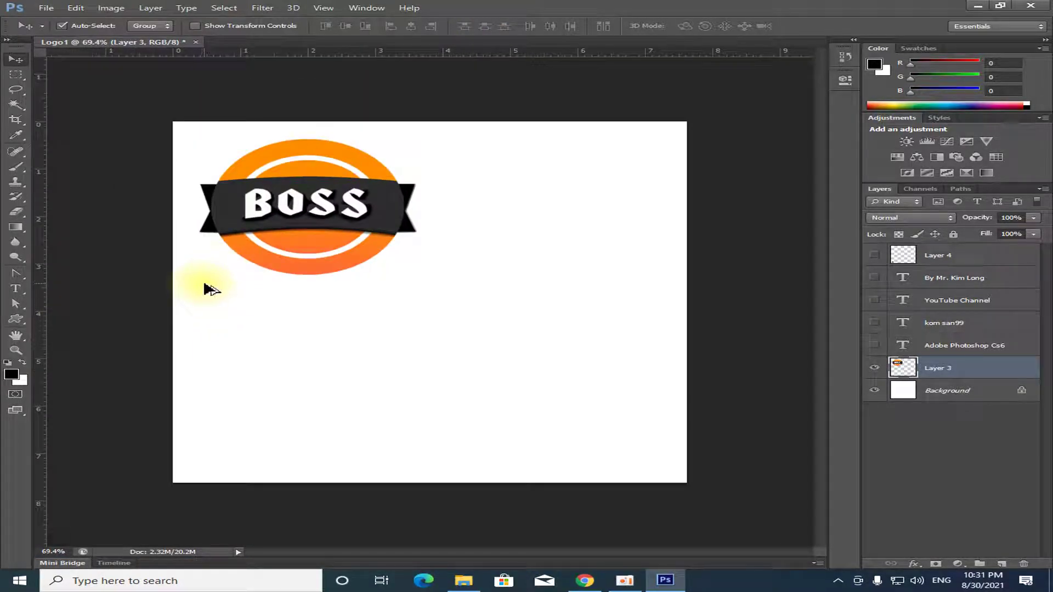
{"action": "key", "text": "ctrl+0"}
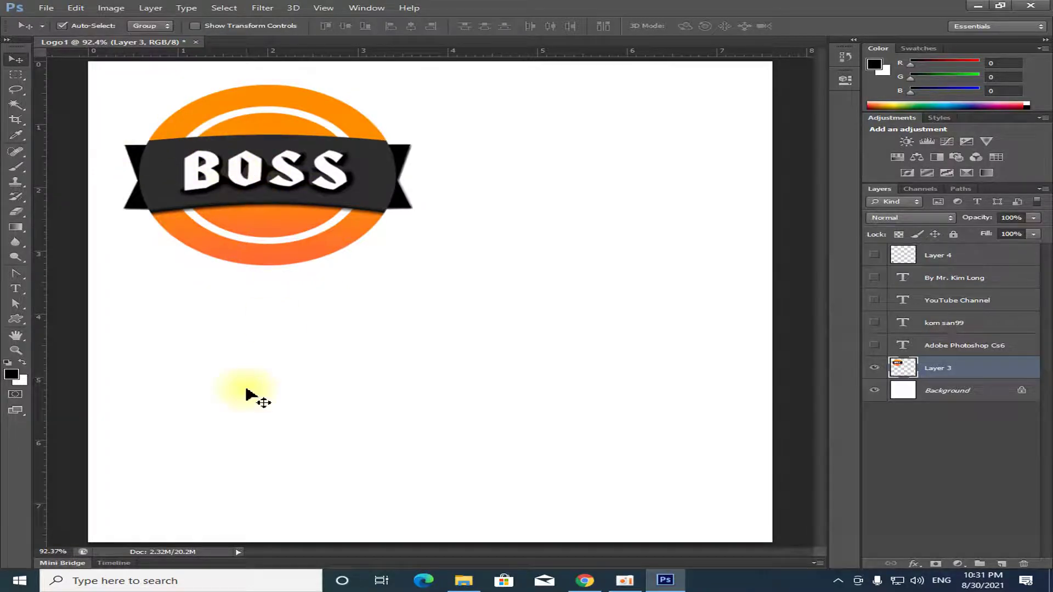
{"action": "left_click", "coordinate": [19, 321]}
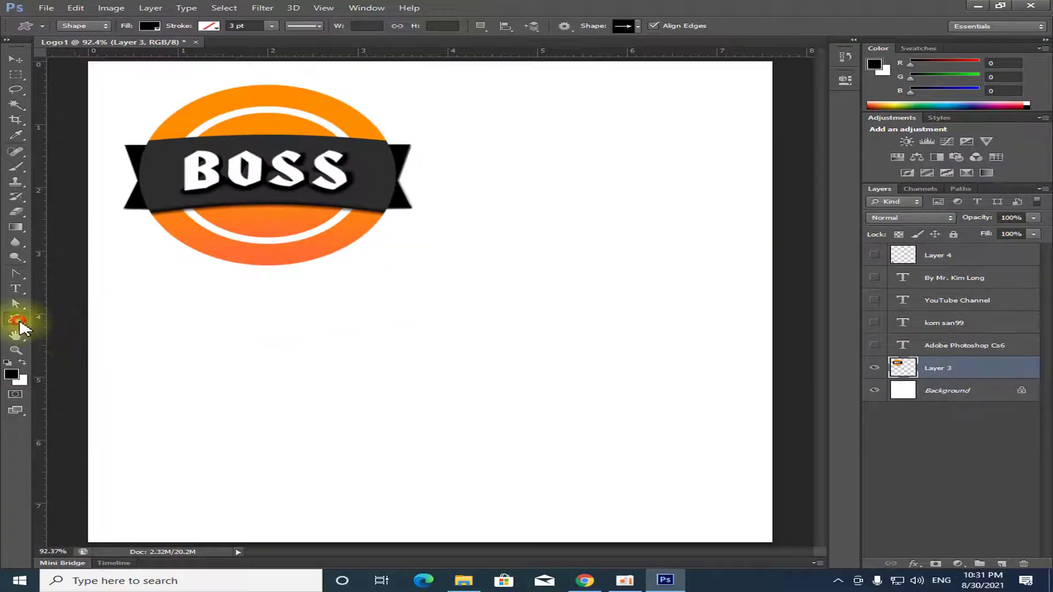
Step: Draw a black circle below the badge with the Ellipse Tool
{"action": "left_click", "coordinate": [18, 322]}
{"action": "left_click", "coordinate": [75, 339]}
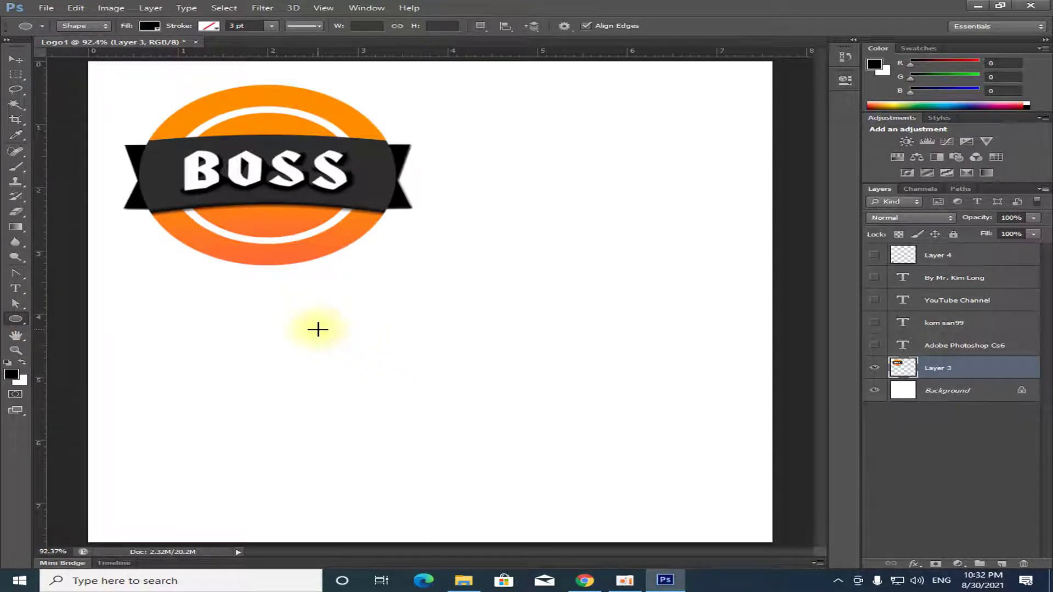
{"action": "mouse_move", "coordinate": [322, 304]}
{"action": "left_mouse_down"}
{"action": "mouse_move", "coordinate": [540, 495]}
{"action": "mouse_move", "coordinate": [583, 515]}
{"action": "left_mouse_up"}
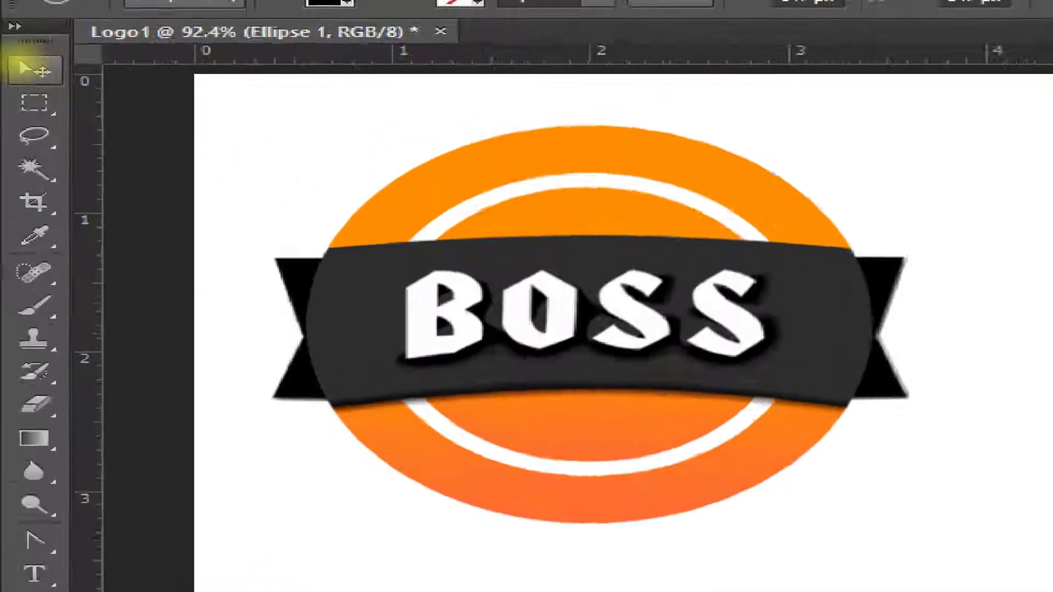
Step: Reposition the black Ellipse 1 circle slightly up and right with the Move tool
{"action": "left_click", "coordinate": [17, 61]}
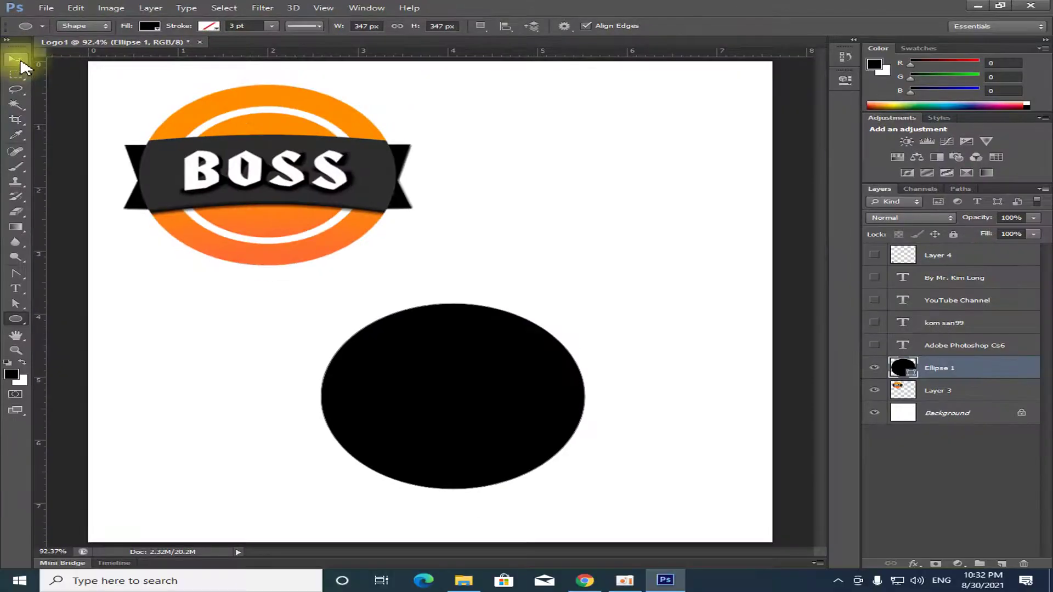
{"action": "mouse_move", "coordinate": [454, 402]}
{"action": "left_mouse_down"}
{"action": "mouse_move", "coordinate": [489, 352]}
{"action": "mouse_move", "coordinate": [486, 363]}
{"action": "mouse_move", "coordinate": [460, 330]}
{"action": "left_mouse_up"}
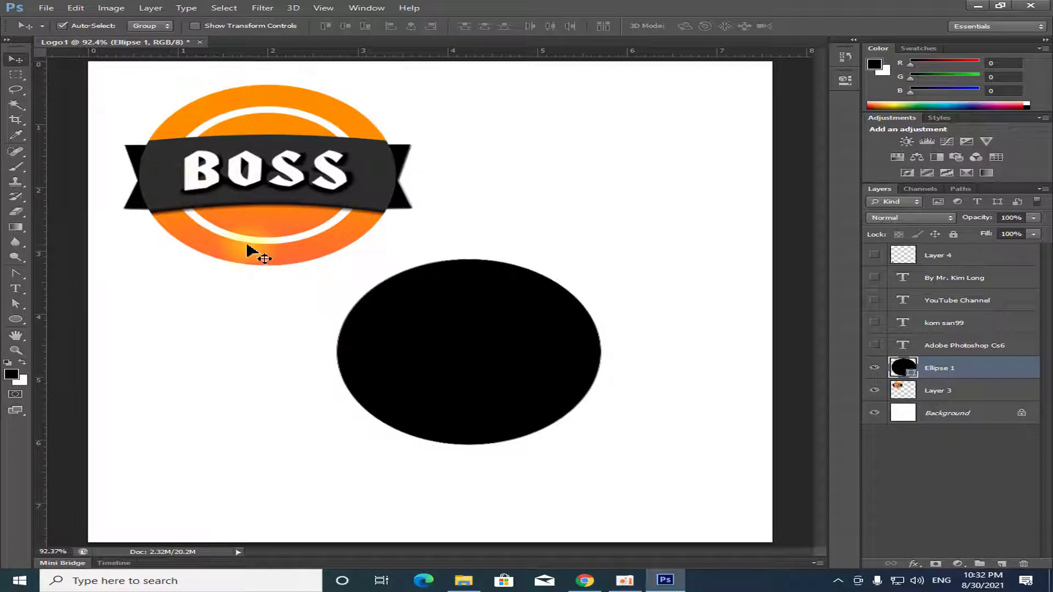
{"action": "left_click_drag", "start_coordinate": [447, 365], "coordinate": [449, 371]}
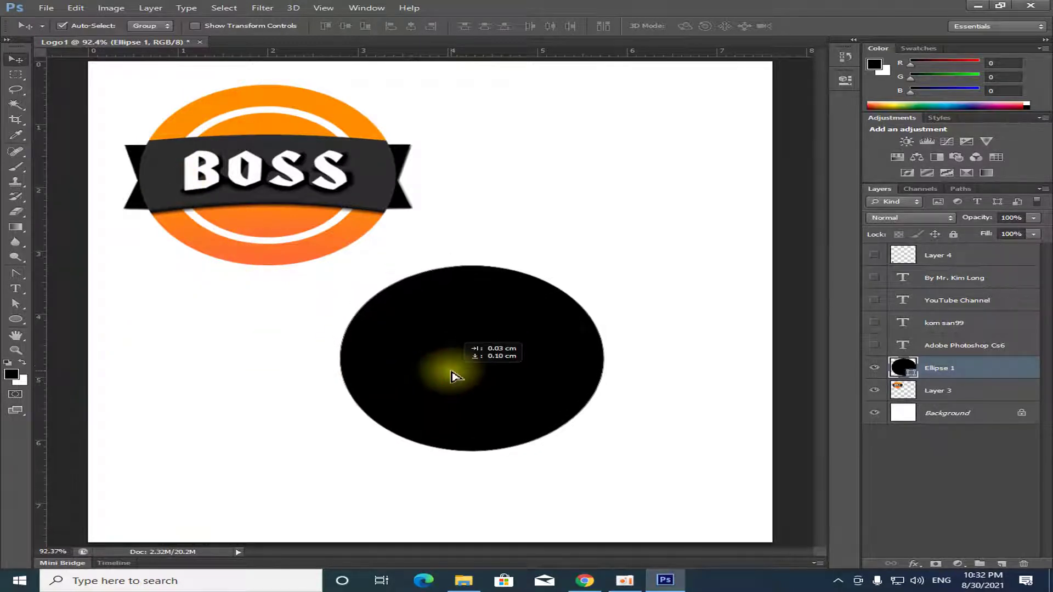
{"action": "left_click", "coordinate": [16, 320]}
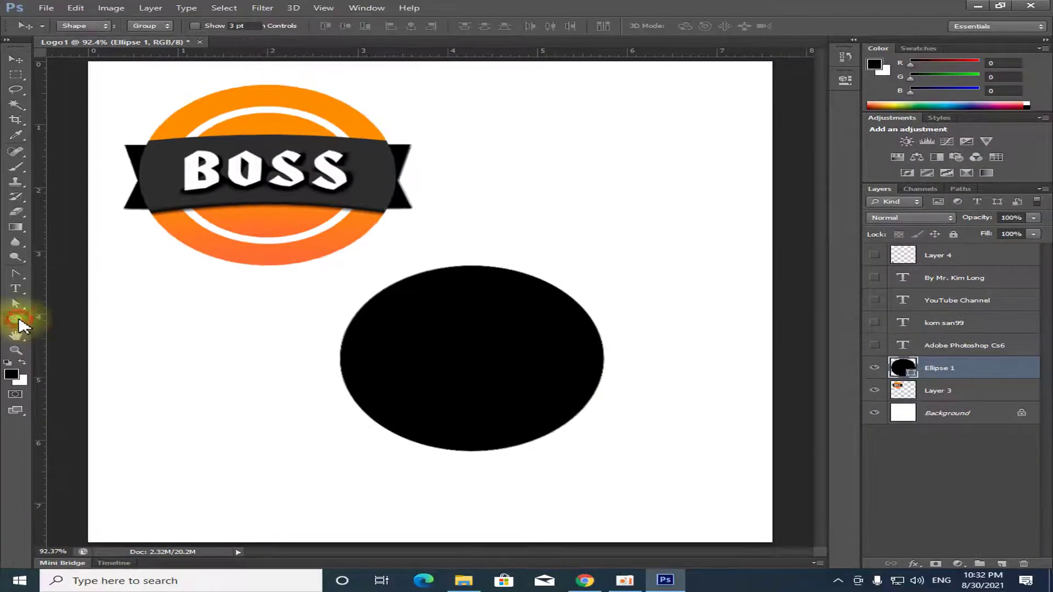
{"action": "left_click", "coordinate": [16, 319]}
{"action": "left_click", "coordinate": [149, 26]}
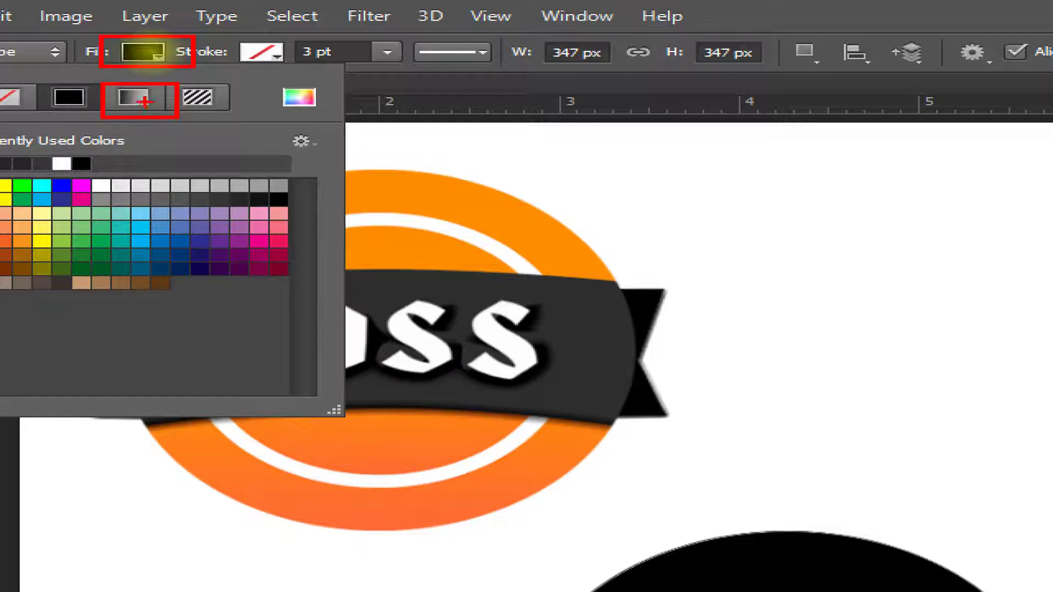
Step: Fill the circle with the orange-yellow gradient preset and begin recolouring its right stop
{"action": "left_click", "coordinate": [147, 32]}
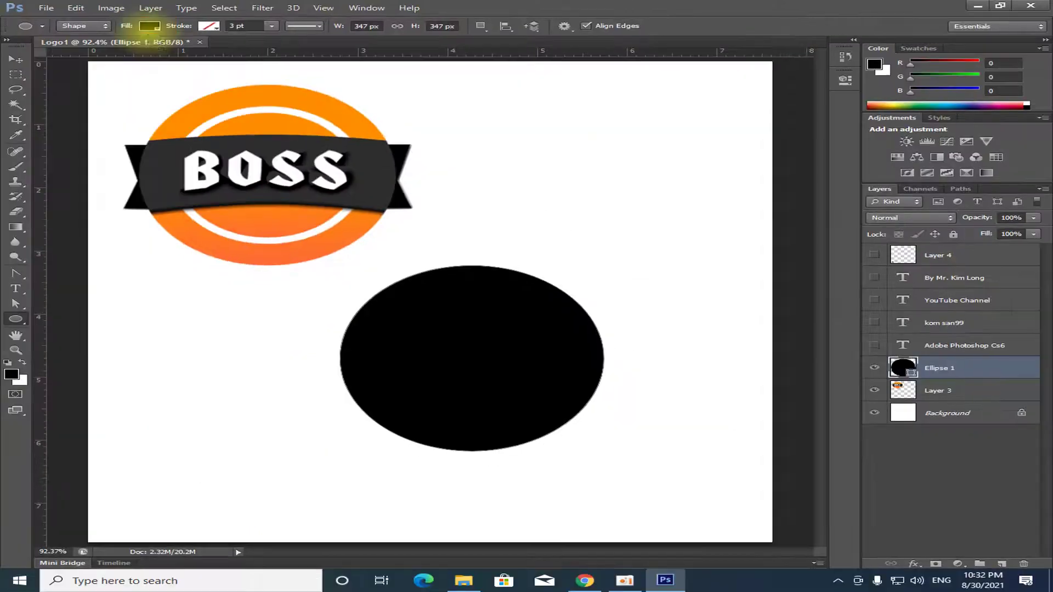
{"action": "left_click", "coordinate": [149, 27]}
{"action": "left_click", "coordinate": [143, 49]}
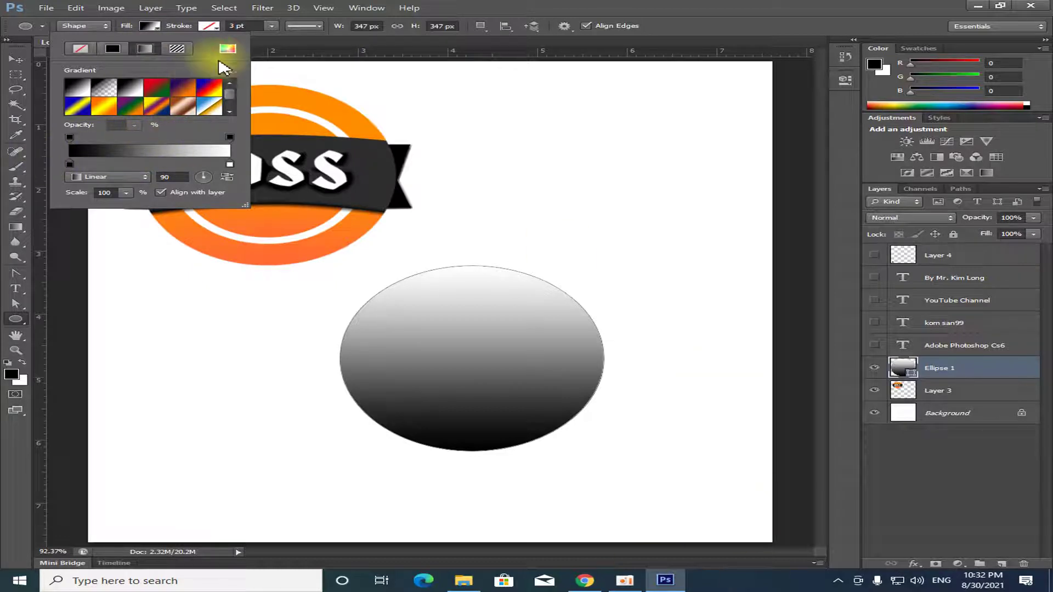
{"action": "left_click", "coordinate": [228, 48]}
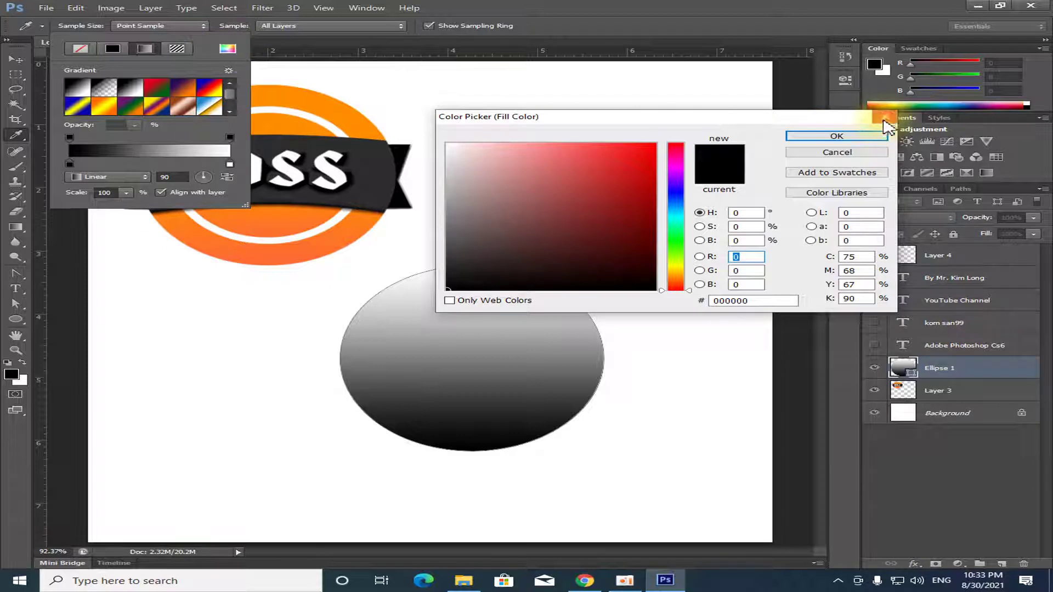
{"action": "key", "text": "Escape"}
{"action": "left_click", "coordinate": [103, 107]}
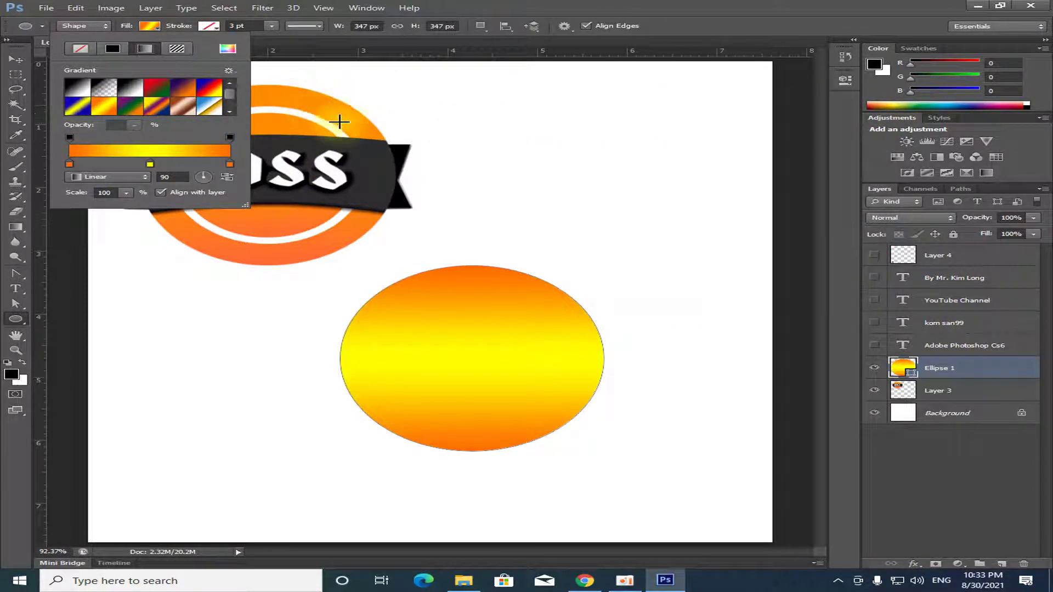
{"action": "left_click", "coordinate": [229, 165]}
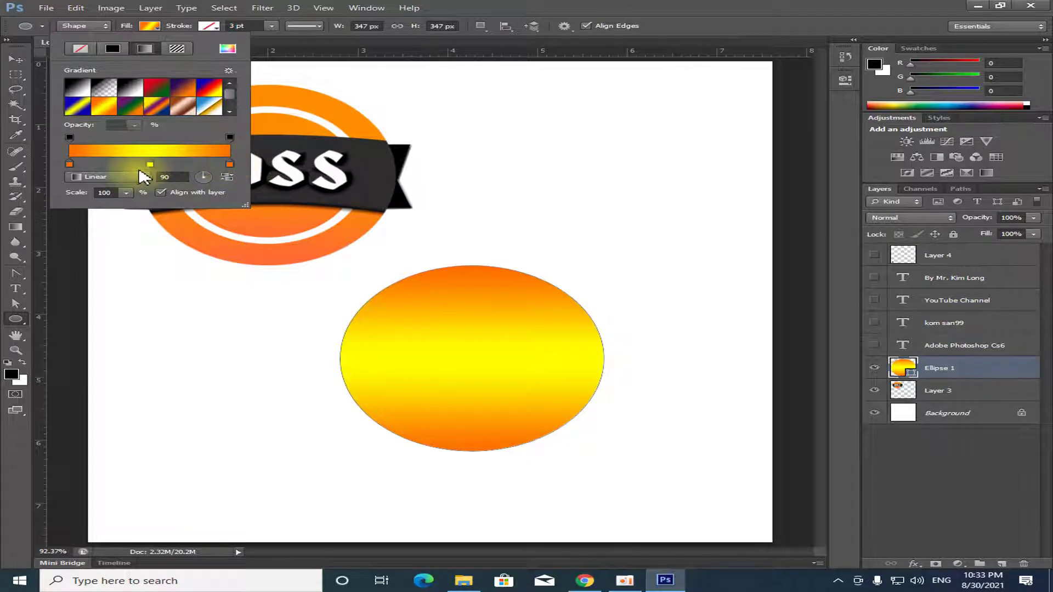
{"action": "left_click", "coordinate": [229, 166]}
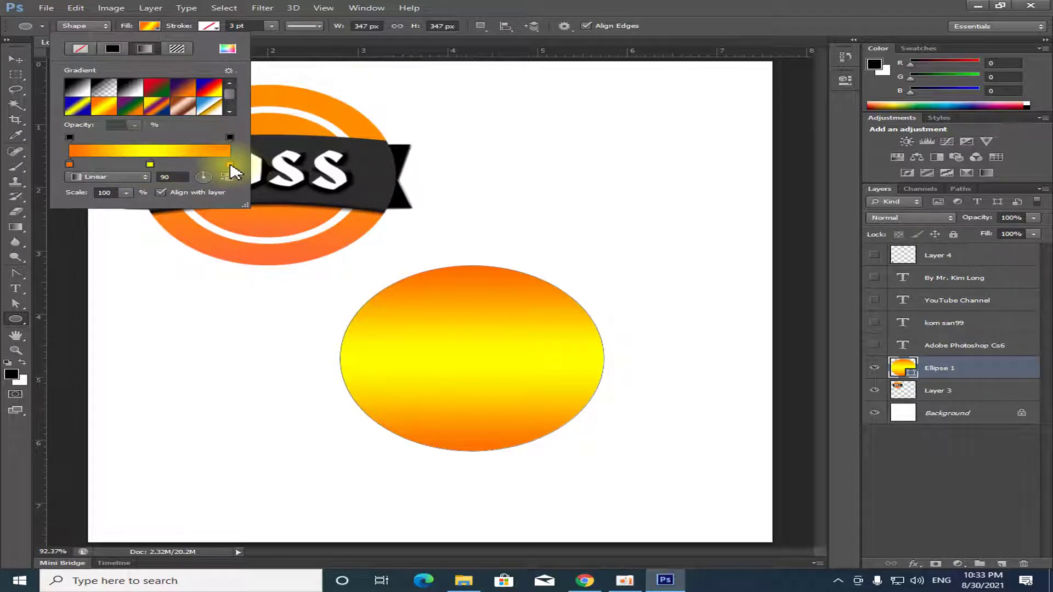
{"action": "double_click", "coordinate": [230, 165]}
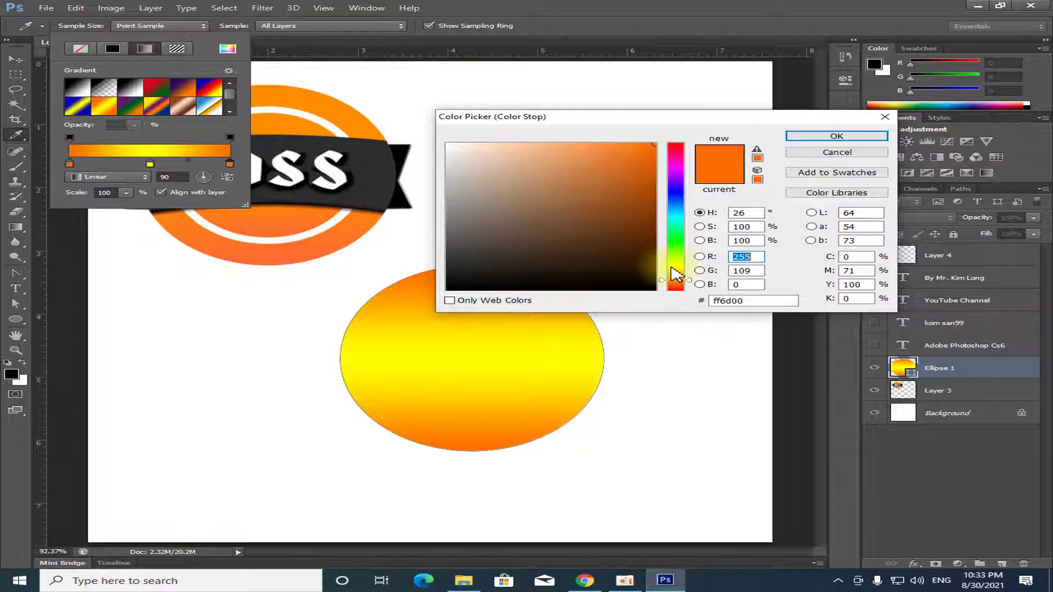
Step: Adjust the right gradient stop to a darker golden orange
{"action": "left_click", "coordinate": [675, 268]}
{"action": "left_click_drag", "start_coordinate": [644, 152], "coordinate": [656, 182]}
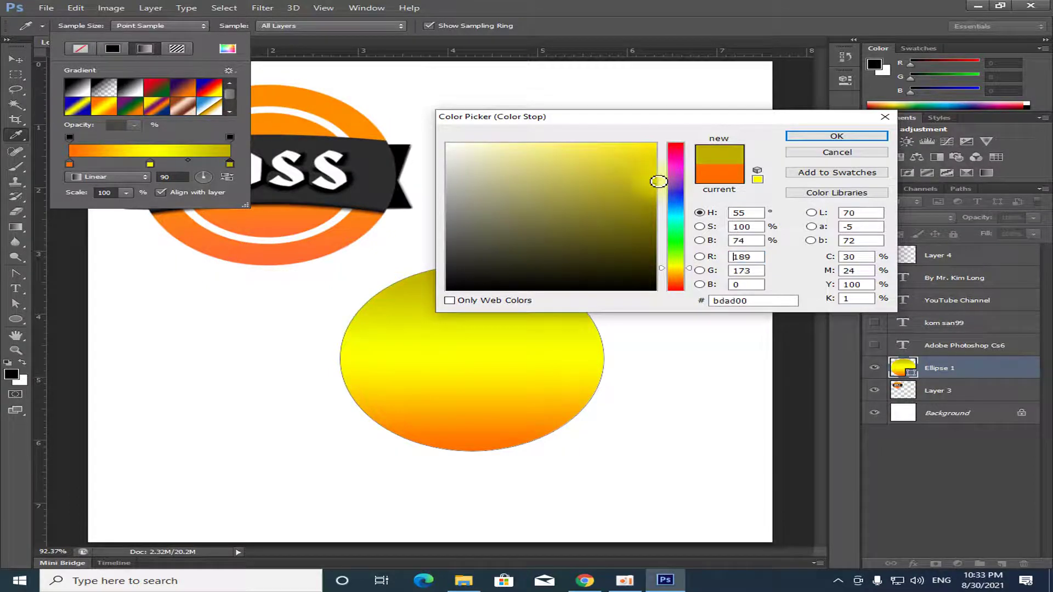
{"action": "left_click", "coordinate": [678, 273]}
{"action": "left_click_drag", "start_coordinate": [678, 276], "coordinate": [679, 273]}
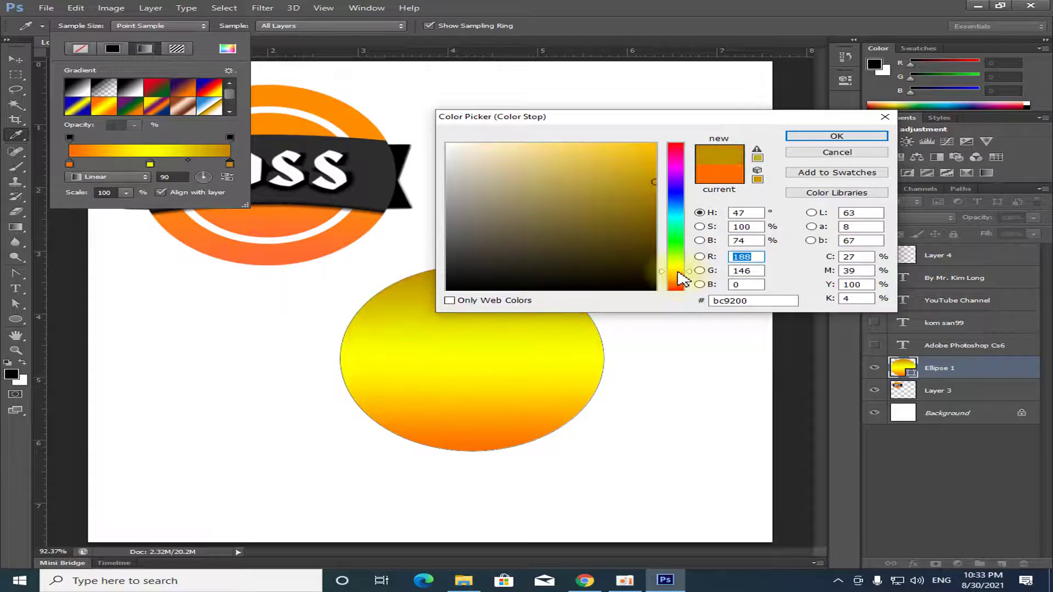
{"action": "left_click", "coordinate": [654, 159]}
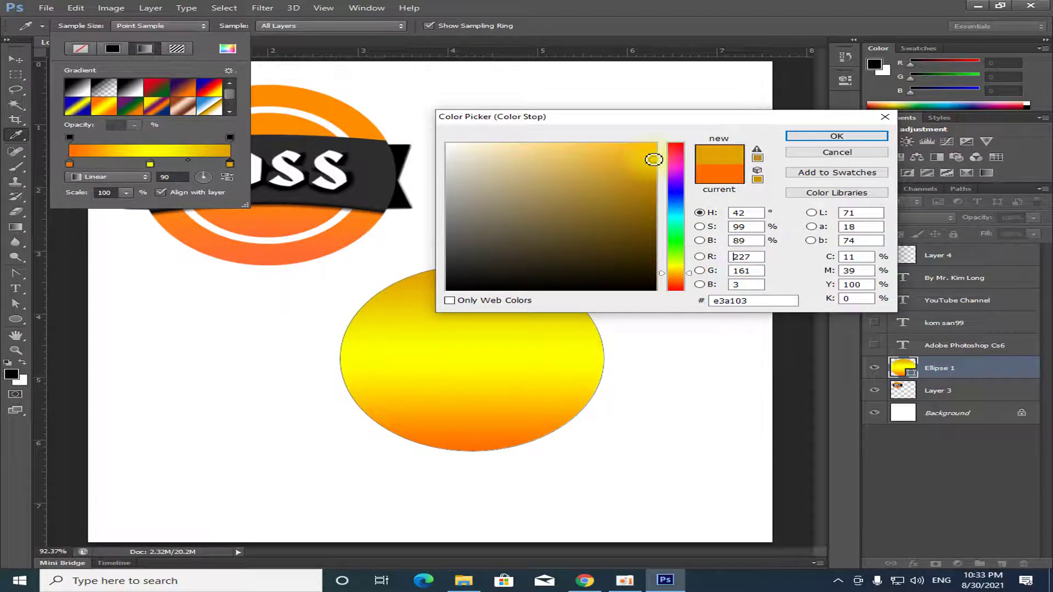
{"action": "left_click", "coordinate": [650, 165]}
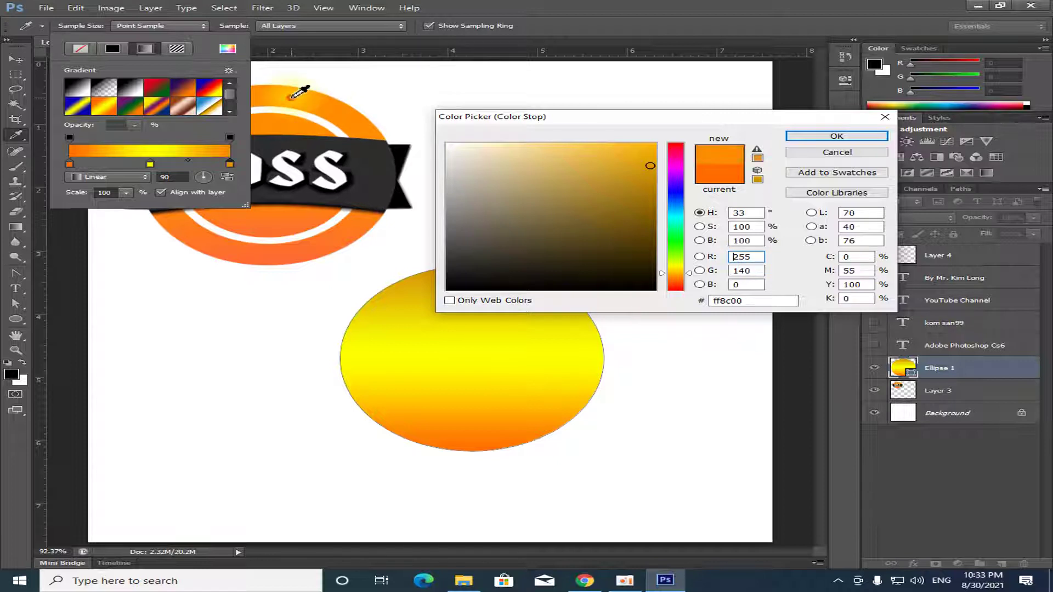
{"action": "left_click", "coordinate": [814, 137]}
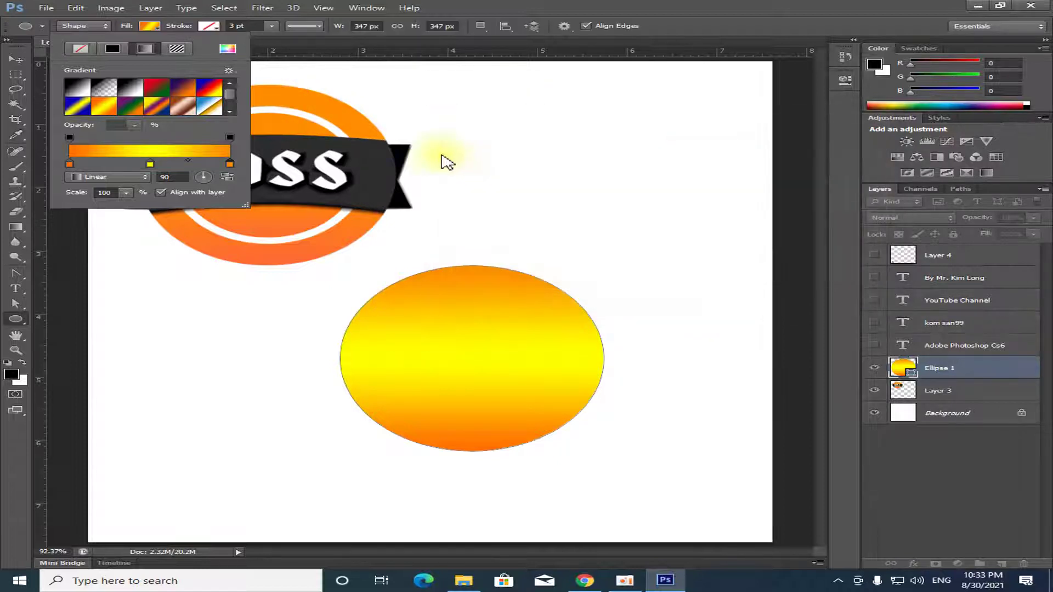
Step: Set the middle gradient stop to a slightly deeper orange sampled from the ring
{"action": "double_click", "coordinate": [149, 164]}
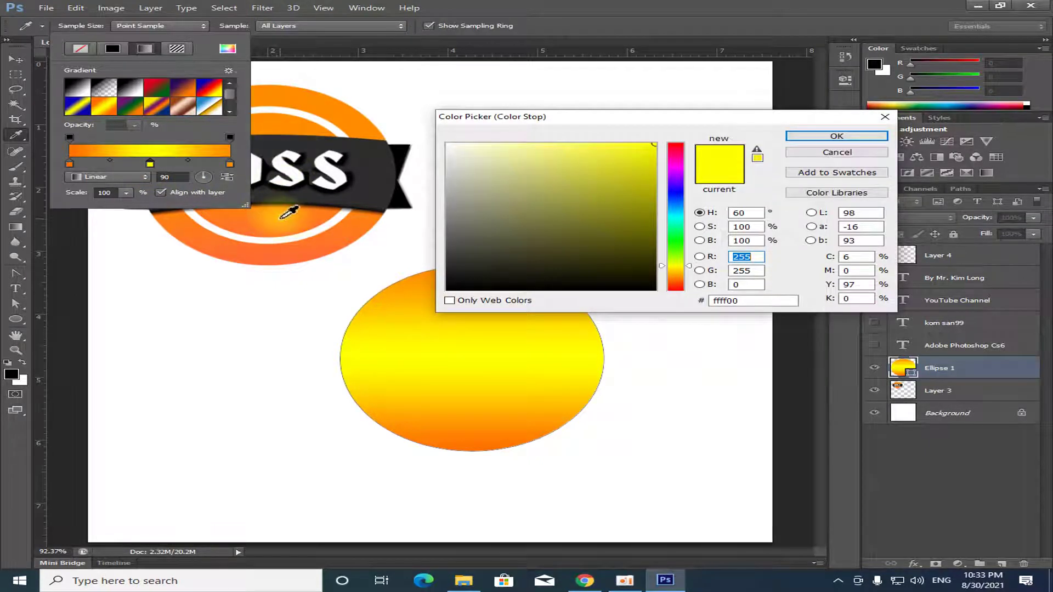
{"action": "left_click", "coordinate": [284, 129]}
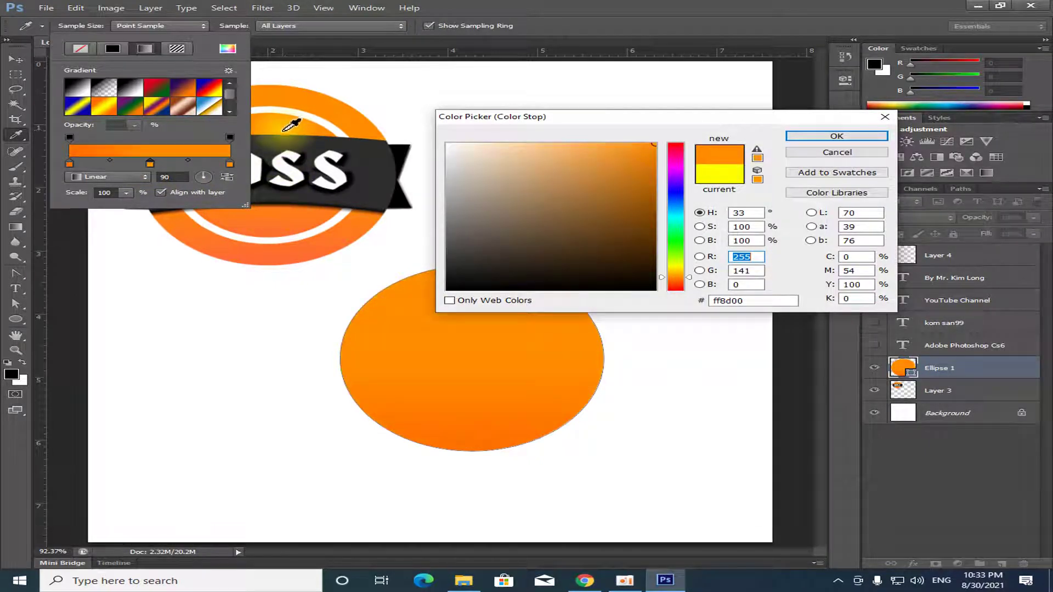
{"action": "left_click_drag", "start_coordinate": [654, 147], "coordinate": [638, 160]}
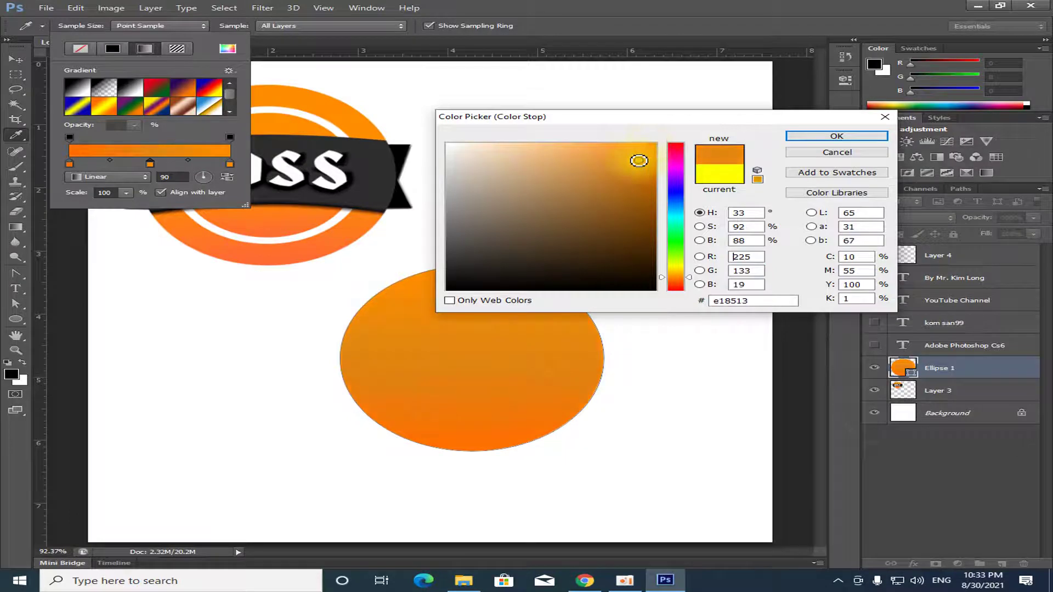
{"action": "left_click", "coordinate": [801, 136]}
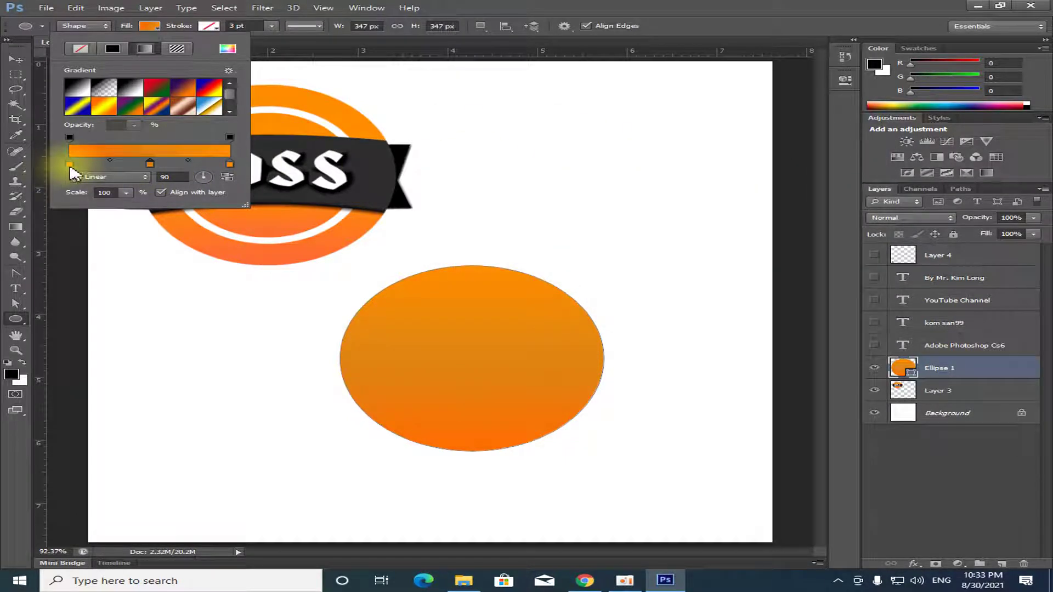
Step: Set the remaining end stop to deeper reddish orange ec530f
{"action": "double_click", "coordinate": [69, 165]}
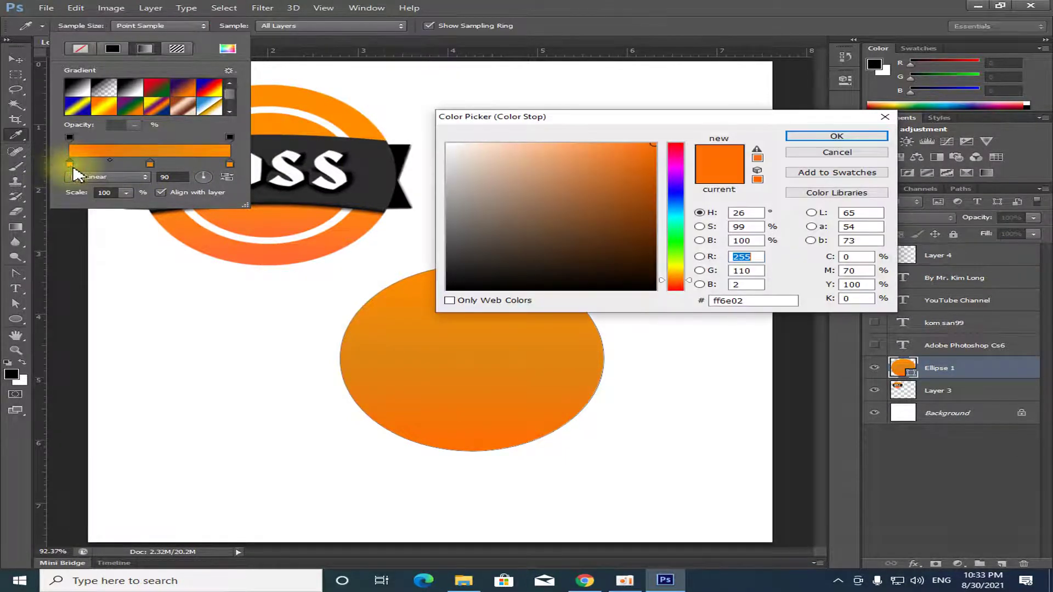
{"action": "left_click", "coordinate": [297, 247]}
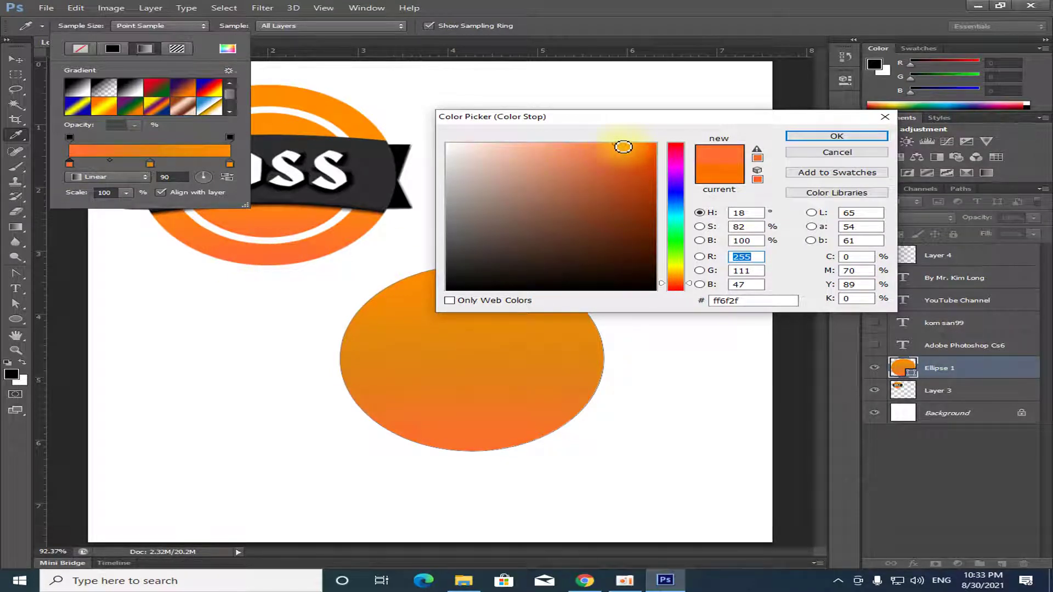
{"action": "left_click_drag", "start_coordinate": [633, 148], "coordinate": [643, 154]}
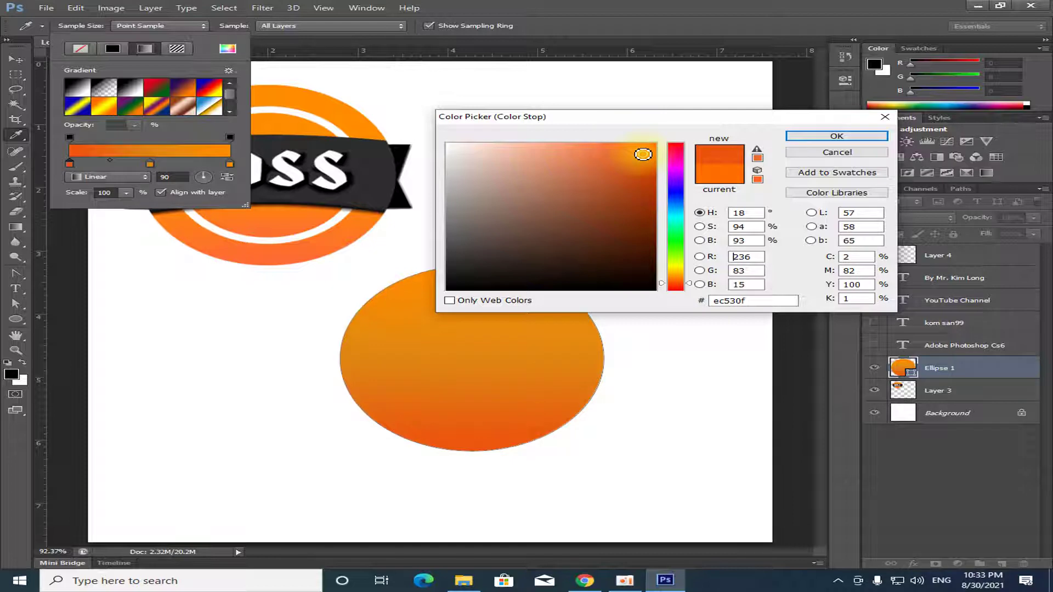
{"action": "left_click", "coordinate": [833, 137]}
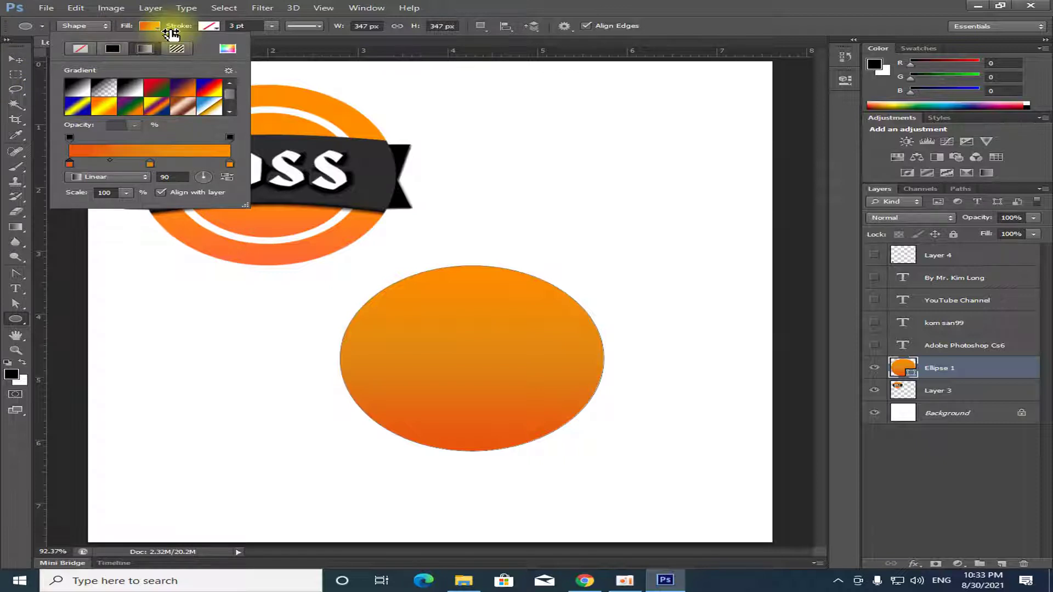
{"action": "left_click", "coordinate": [145, 176]}
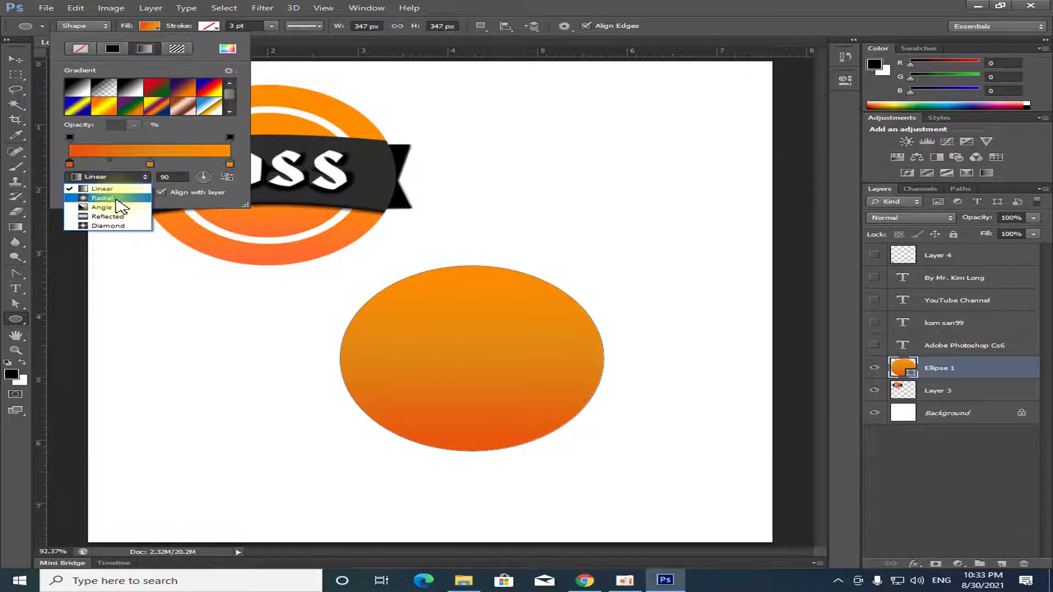
Step: Preview Radial and Reflected gradient styles on the circle, then return it to Linear
{"action": "left_click", "coordinate": [126, 178]}
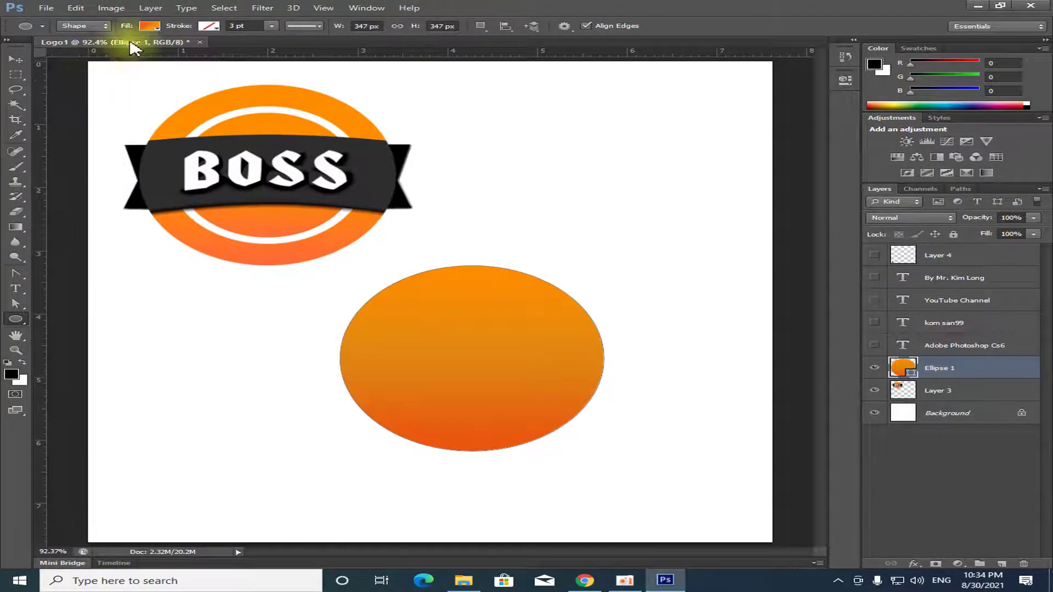
{"action": "left_click", "coordinate": [157, 28]}
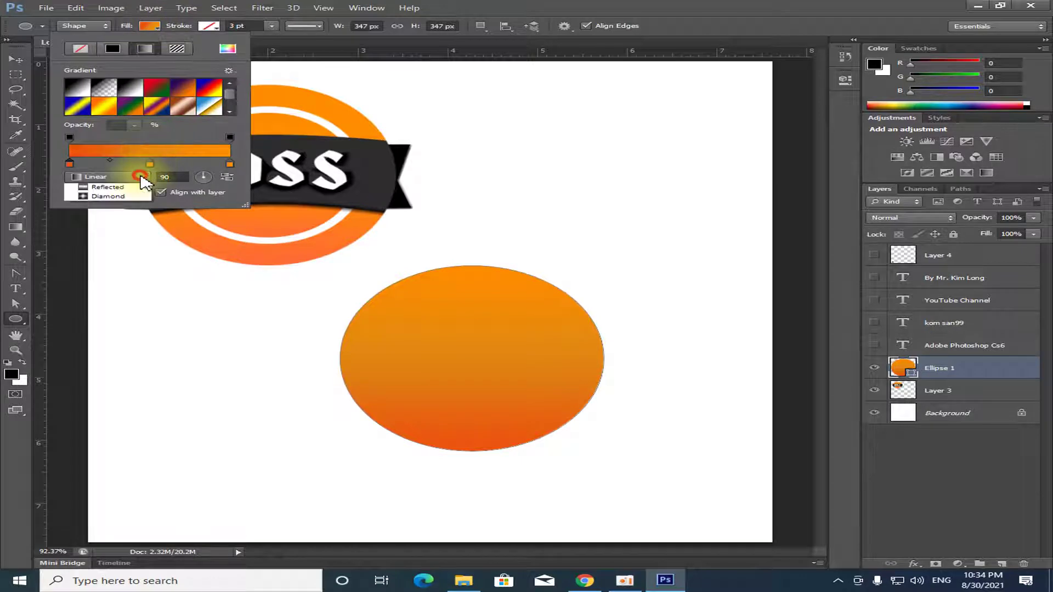
{"action": "left_click", "coordinate": [144, 177]}
{"action": "left_click", "coordinate": [103, 198]}
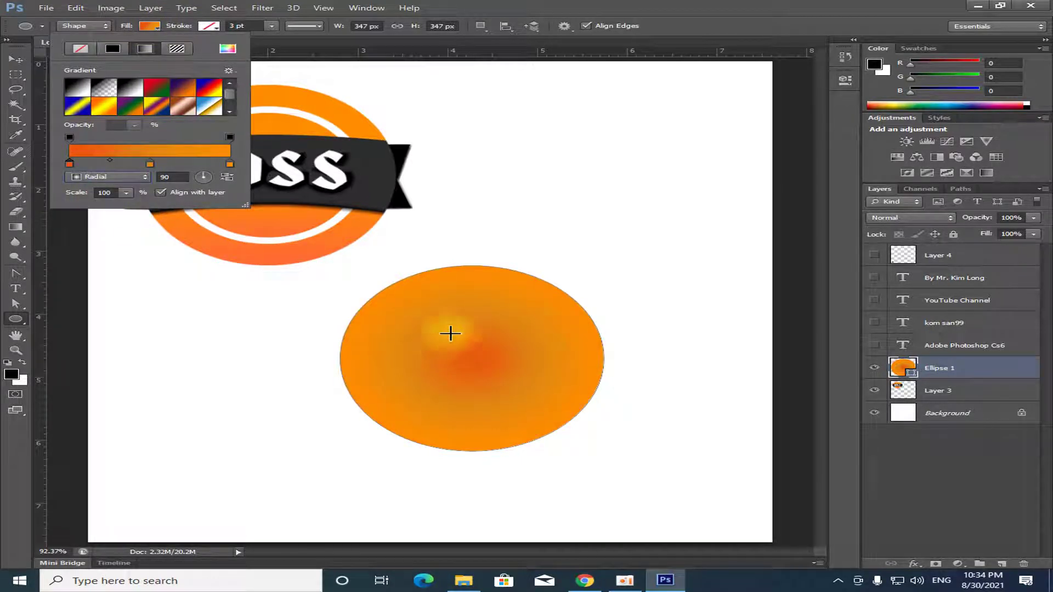
{"action": "left_click", "coordinate": [144, 176]}
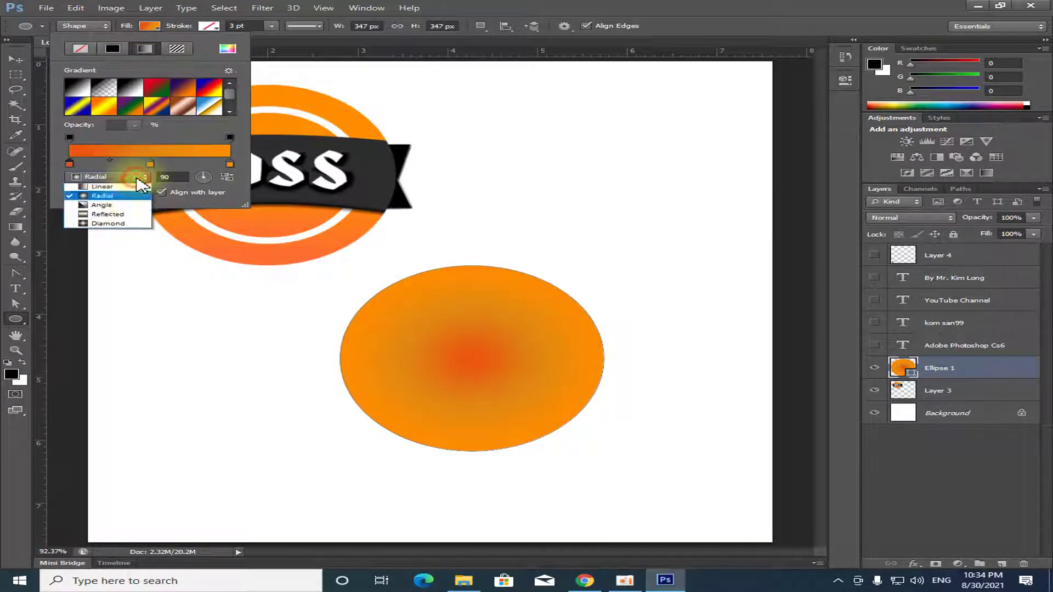
{"action": "left_click", "coordinate": [92, 217]}
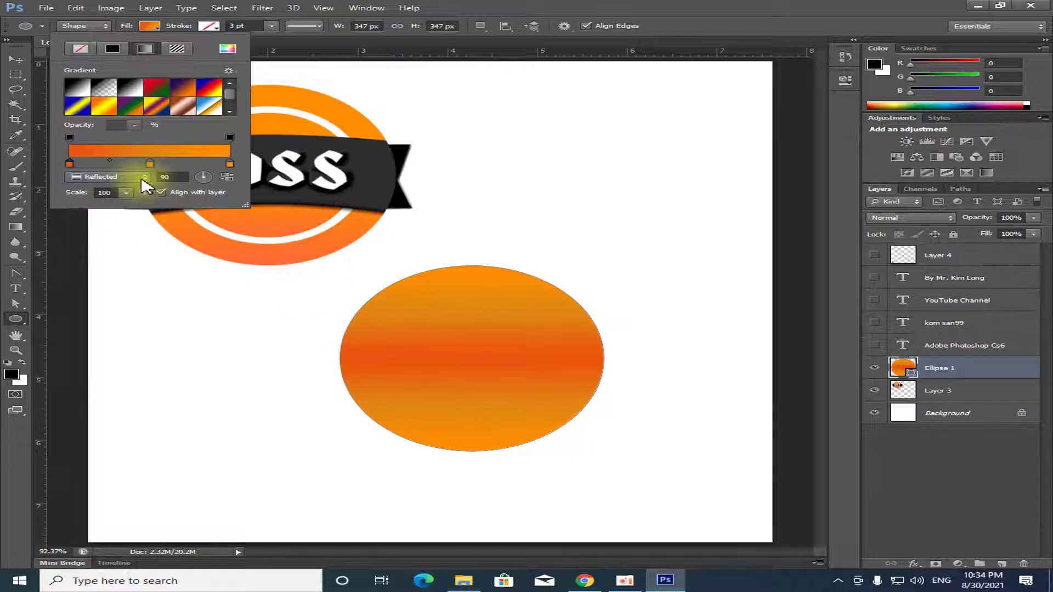
{"action": "left_click", "coordinate": [118, 176]}
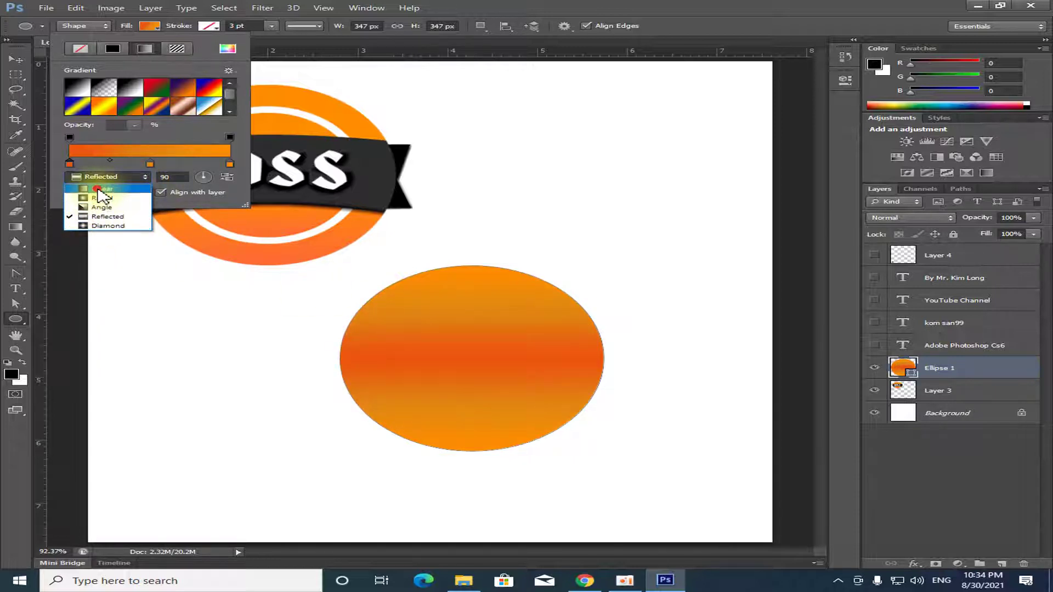
{"action": "left_click", "coordinate": [102, 188]}
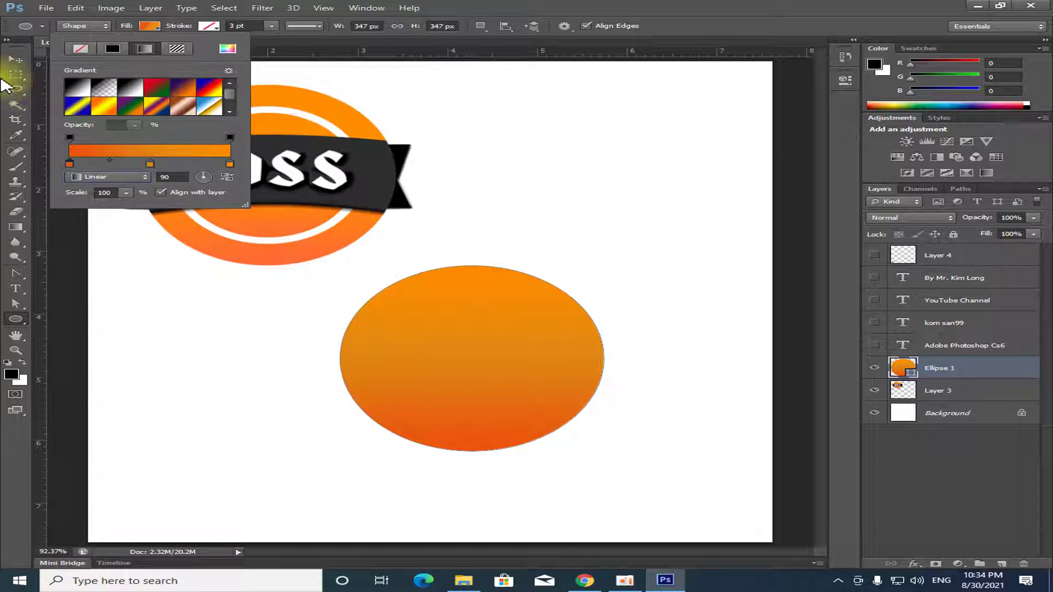
{"action": "left_click", "coordinate": [15, 58]}
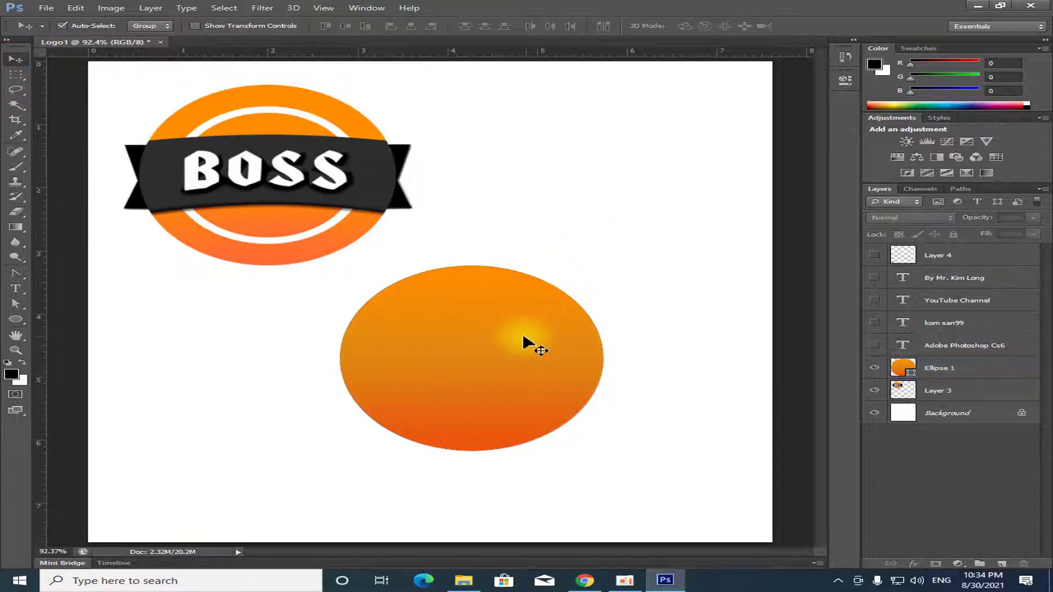
Step: Move the orange circle up-right, duplicate it and scale the copy to about 74%
{"action": "left_click_drag", "start_coordinate": [528, 344], "coordinate": [562, 314]}
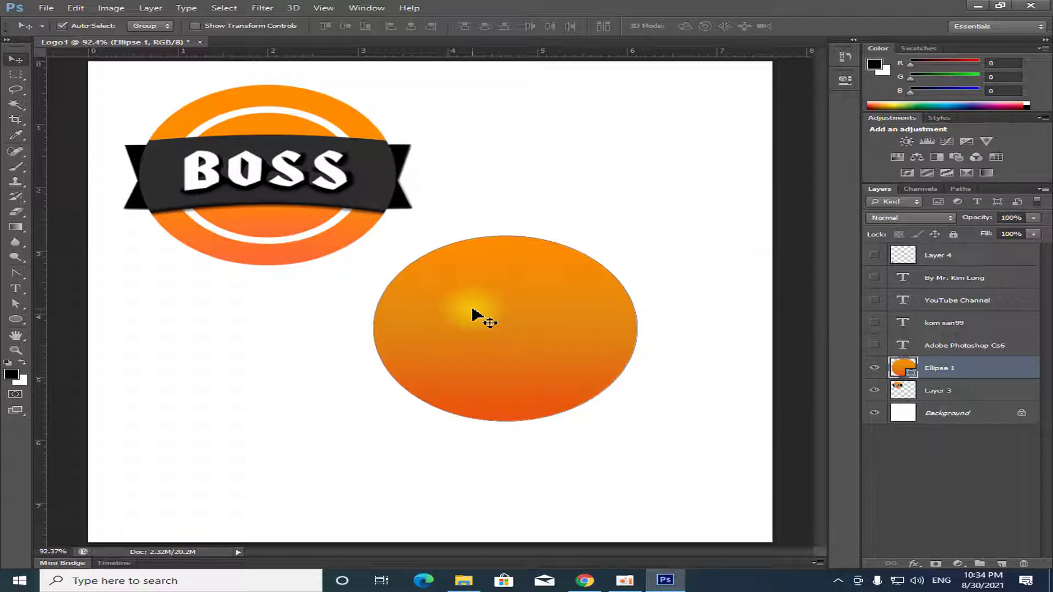
{"action": "key", "text": "ctrl+j"}
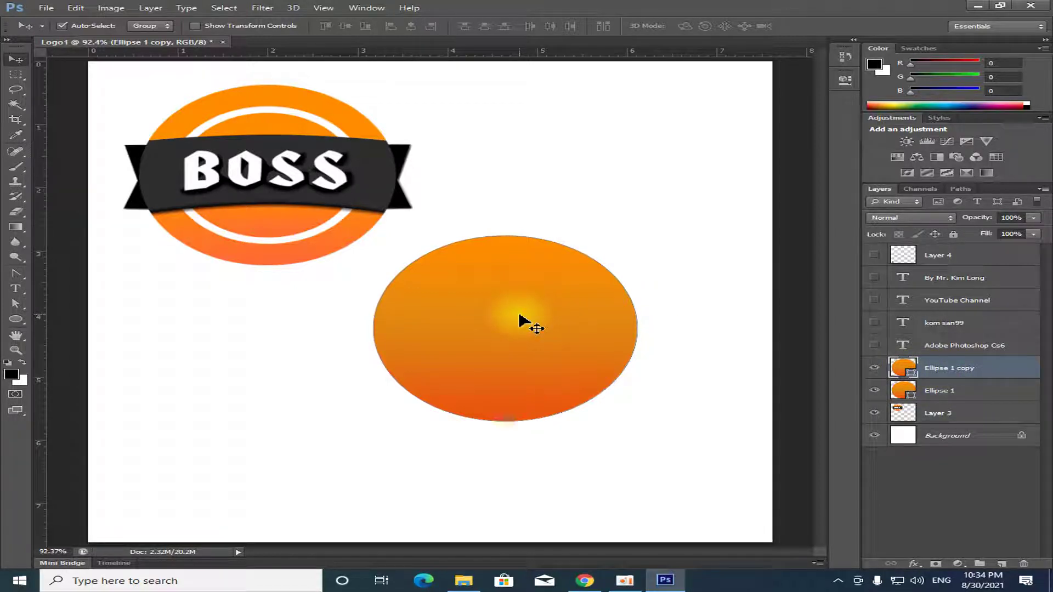
{"action": "key", "text": "ctrl+t"}
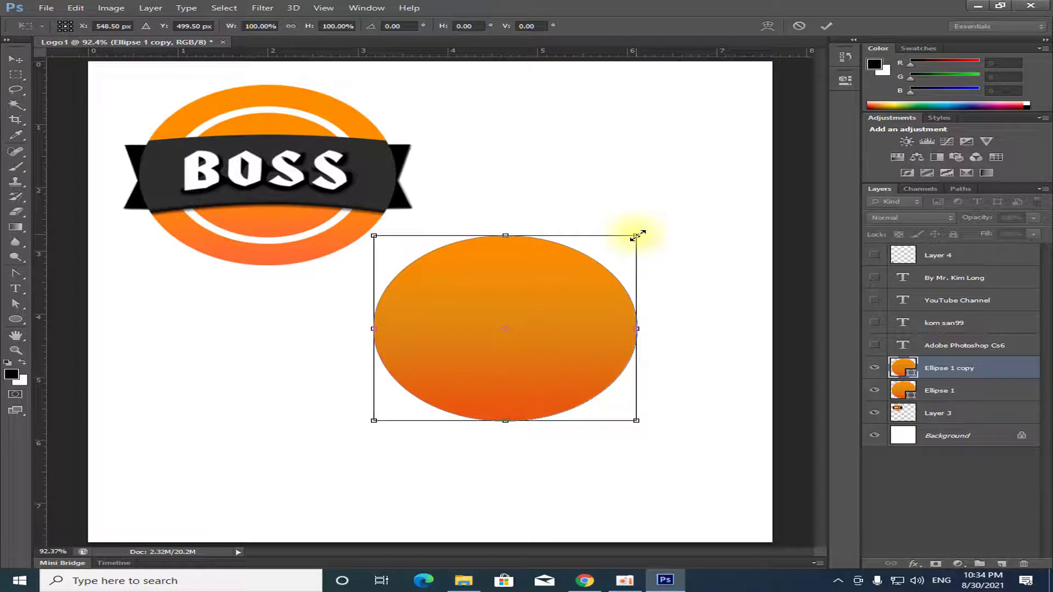
{"action": "left_click_drag", "start_coordinate": [638, 235], "coordinate": [609, 252]}
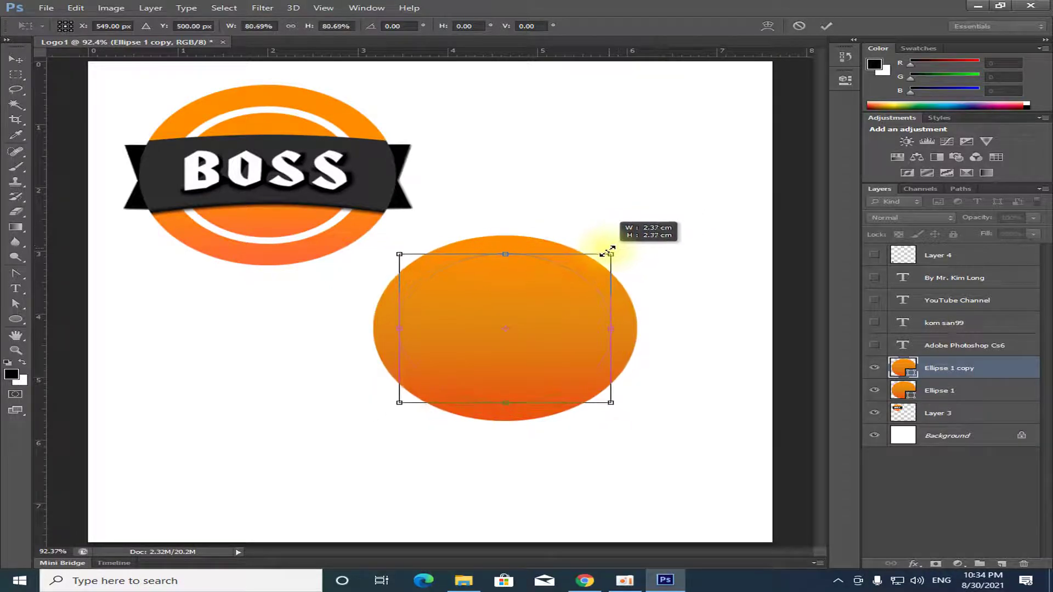
{"action": "mouse_move", "coordinate": [608, 251]}
{"action": "left_mouse_down"}
{"action": "mouse_move", "coordinate": [589, 257]}
{"action": "mouse_move", "coordinate": [601, 253]}
{"action": "left_mouse_up"}
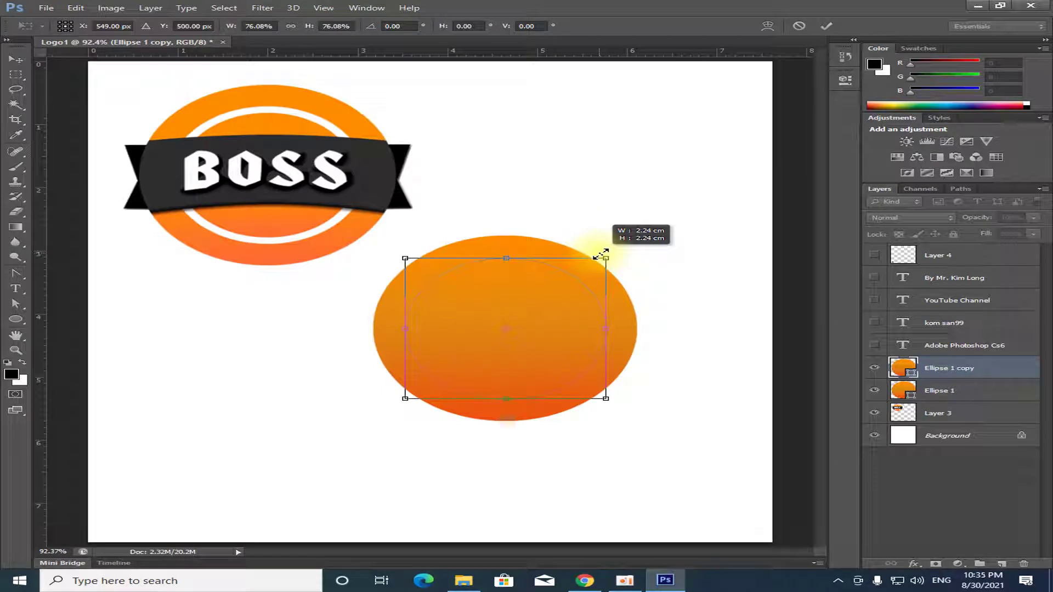
{"action": "left_click_drag", "start_coordinate": [601, 253], "coordinate": [596, 253]}
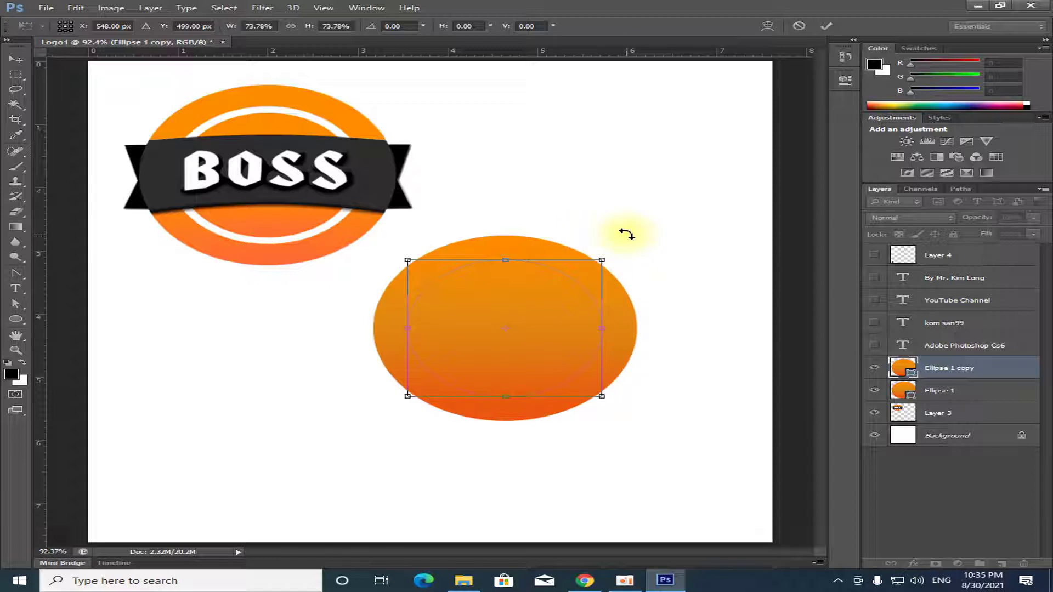
{"action": "key", "text": "Return"}
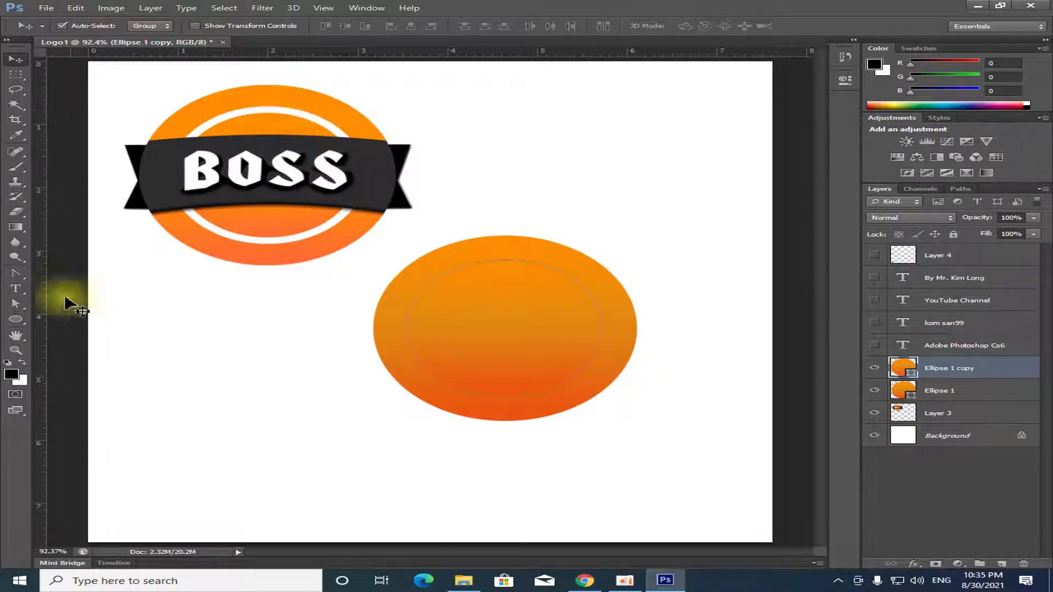
Step: Give the inner Ellipse 1 copy circle a white 3 pt stroke
{"action": "left_click", "coordinate": [16, 322]}
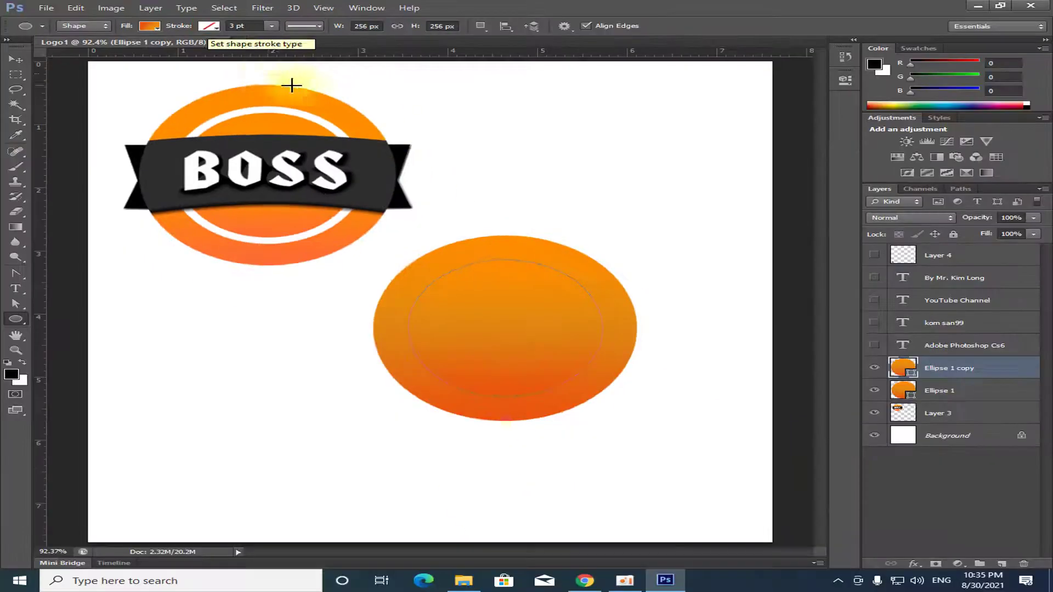
{"action": "left_click", "coordinate": [209, 27]}
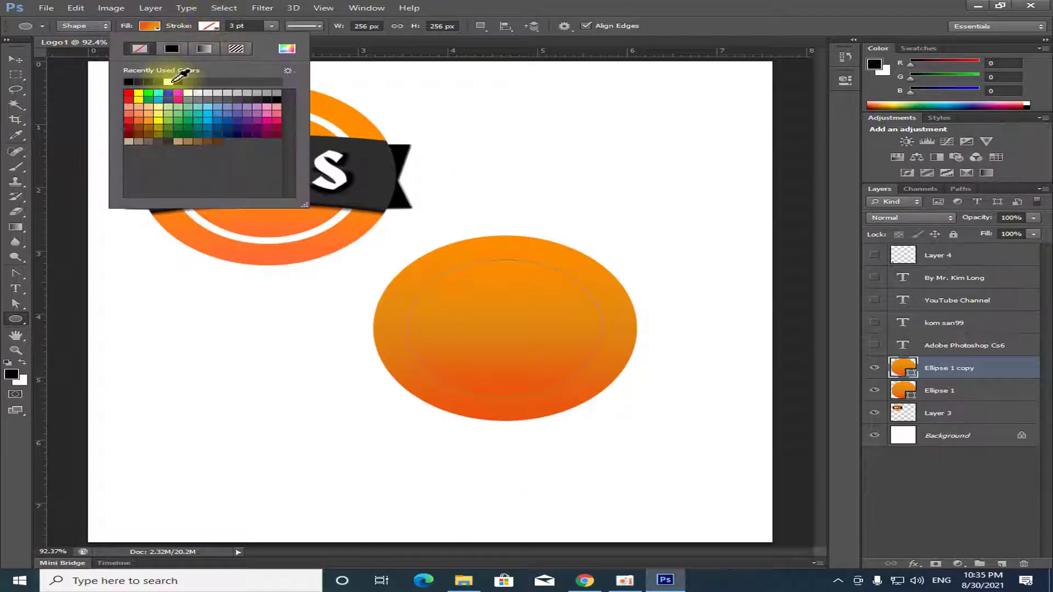
{"action": "left_click", "coordinate": [168, 81]}
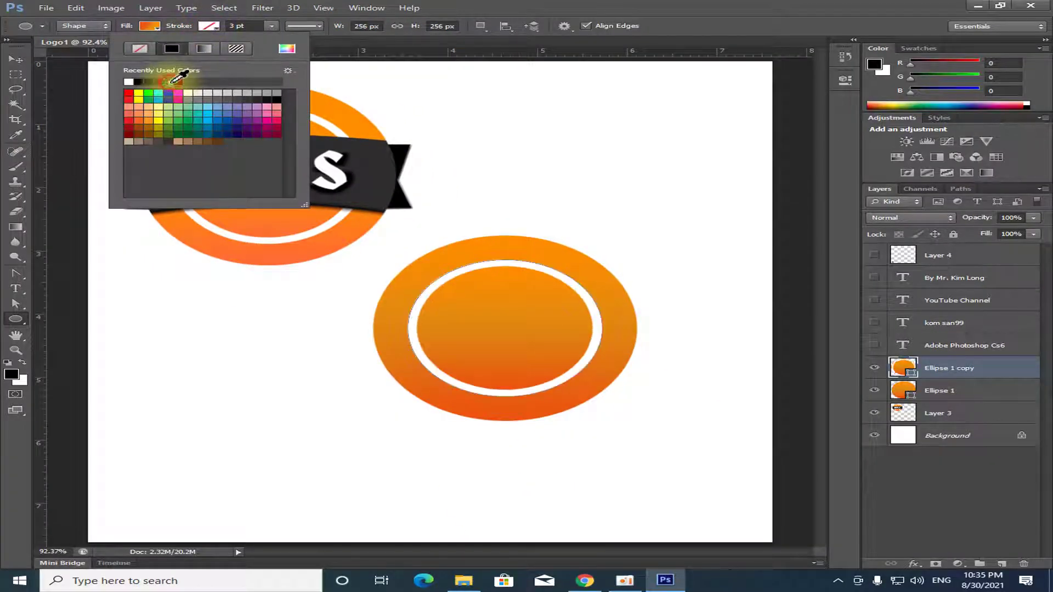
{"action": "left_click", "coordinate": [234, 26]}
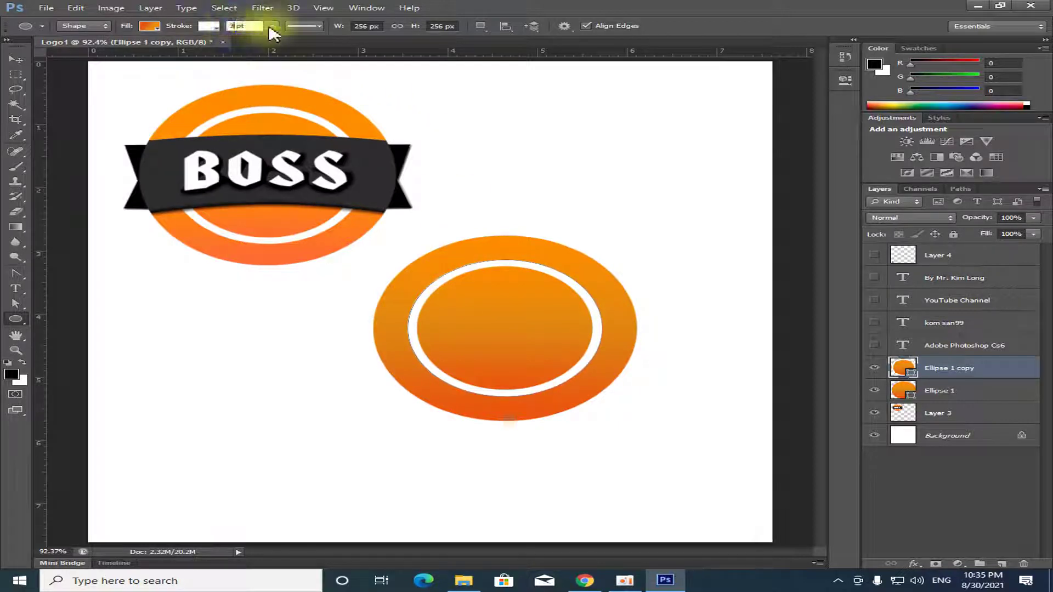
{"action": "double_click", "coordinate": [235, 26]}
{"action": "type", "text": "5"}
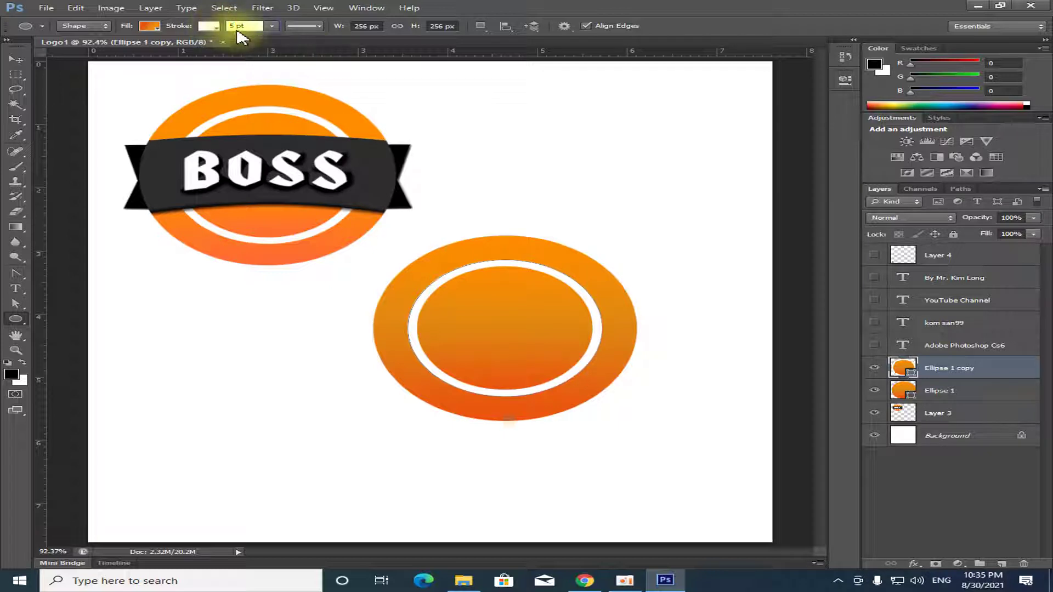
{"action": "key", "text": "Return"}
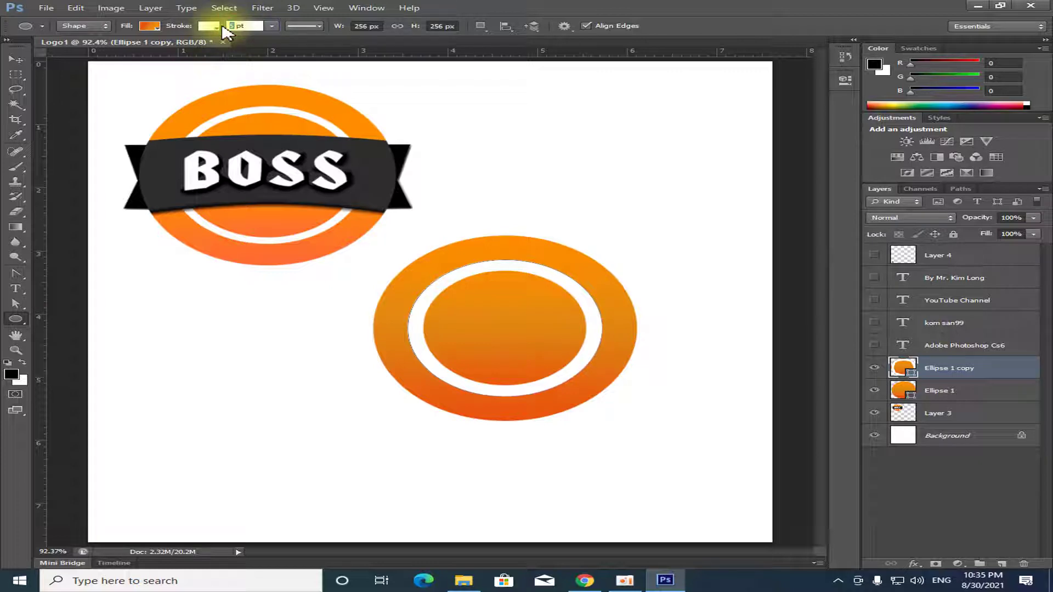
{"action": "type", "text": "3"}
{"action": "key", "text": "Return"}
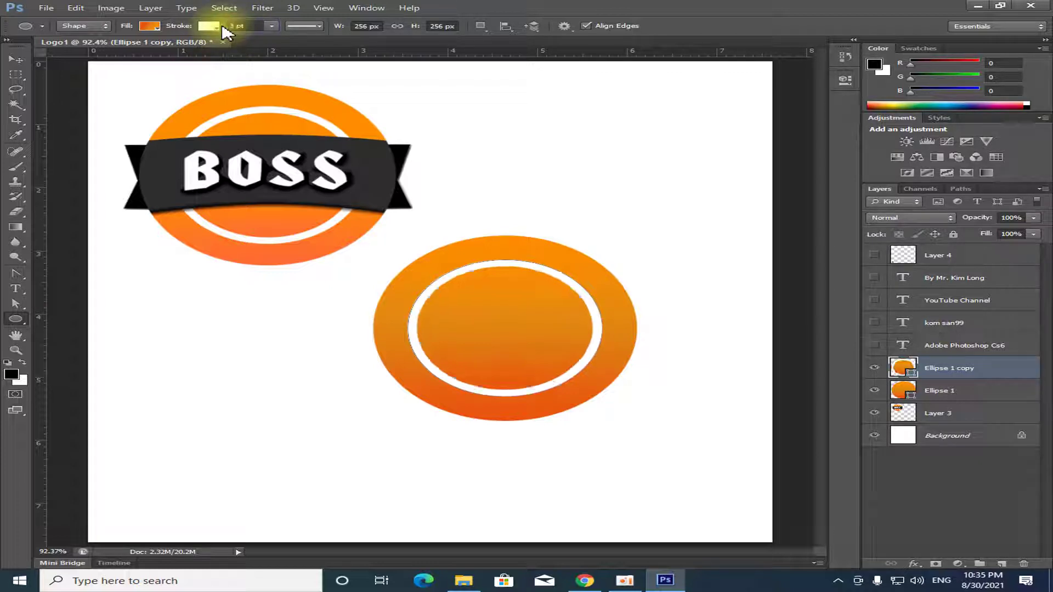
Step: Select both Ellipse layers and align their centres so the two circles are concentric
{"action": "left_click", "coordinate": [16, 60]}
{"action": "left_click", "coordinate": [597, 398]}
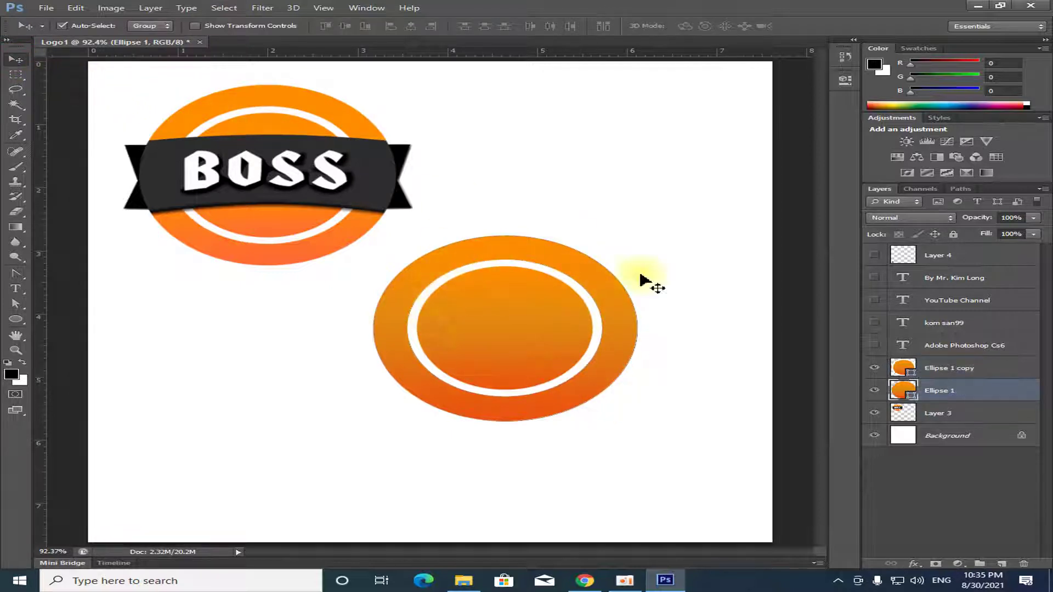
{"action": "left_click", "coordinate": [677, 298]}
{"action": "left_click", "coordinate": [535, 301]}
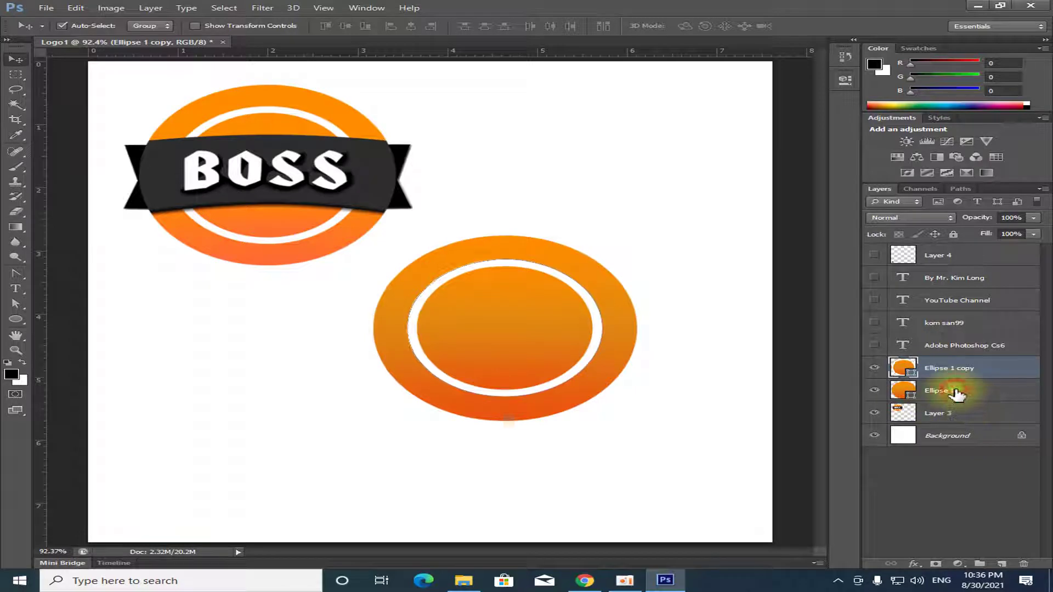
{"action": "left_click", "coordinate": [935, 391], "text": "shift"}
{"action": "left_click", "coordinate": [934, 385]}
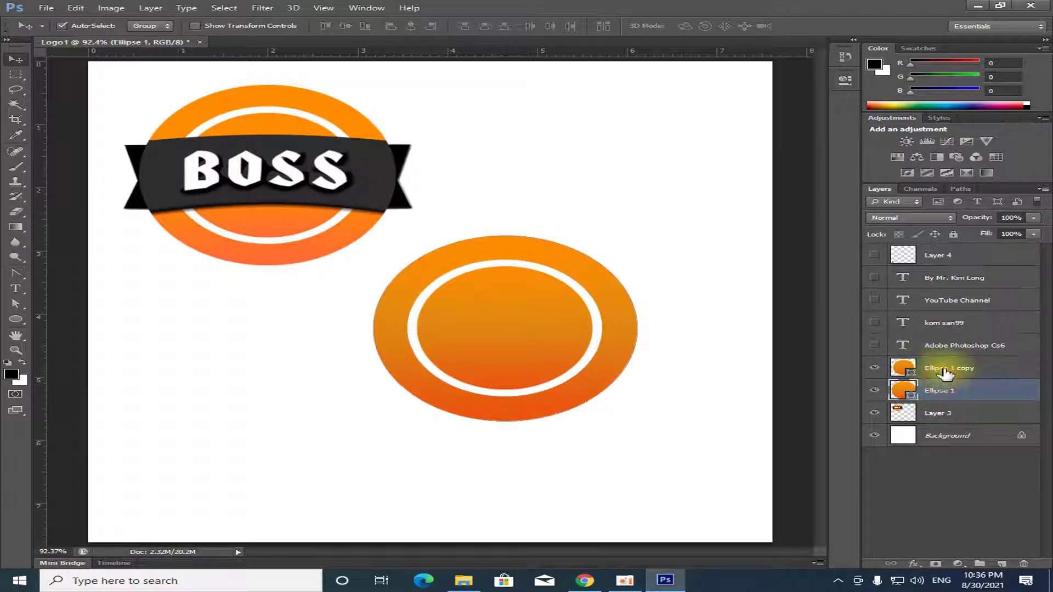
{"action": "left_click", "coordinate": [944, 371], "text": "shift"}
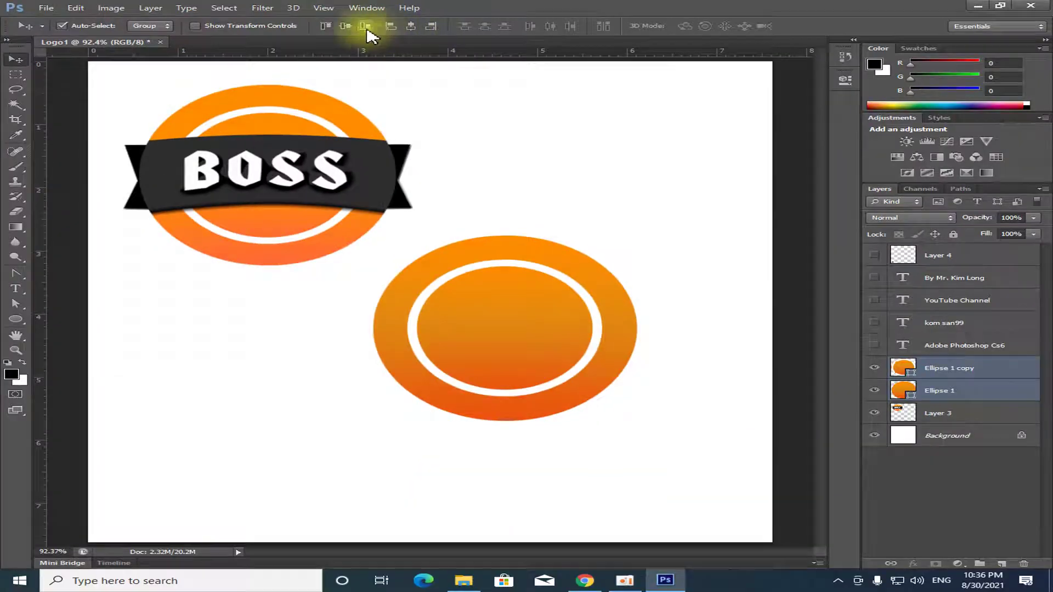
{"action": "left_click", "coordinate": [345, 26]}
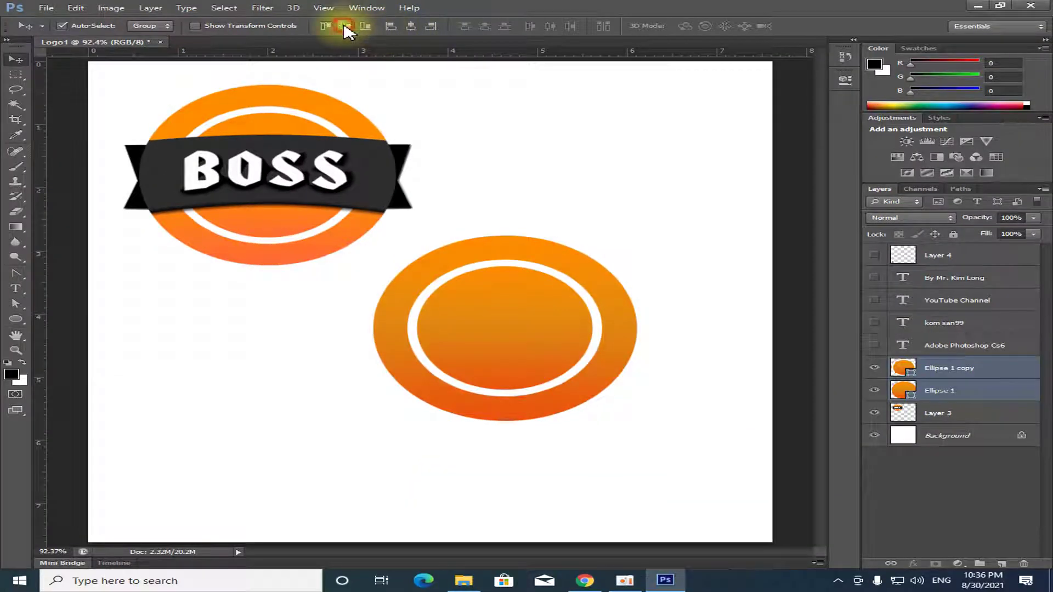
{"action": "left_click", "coordinate": [653, 323]}
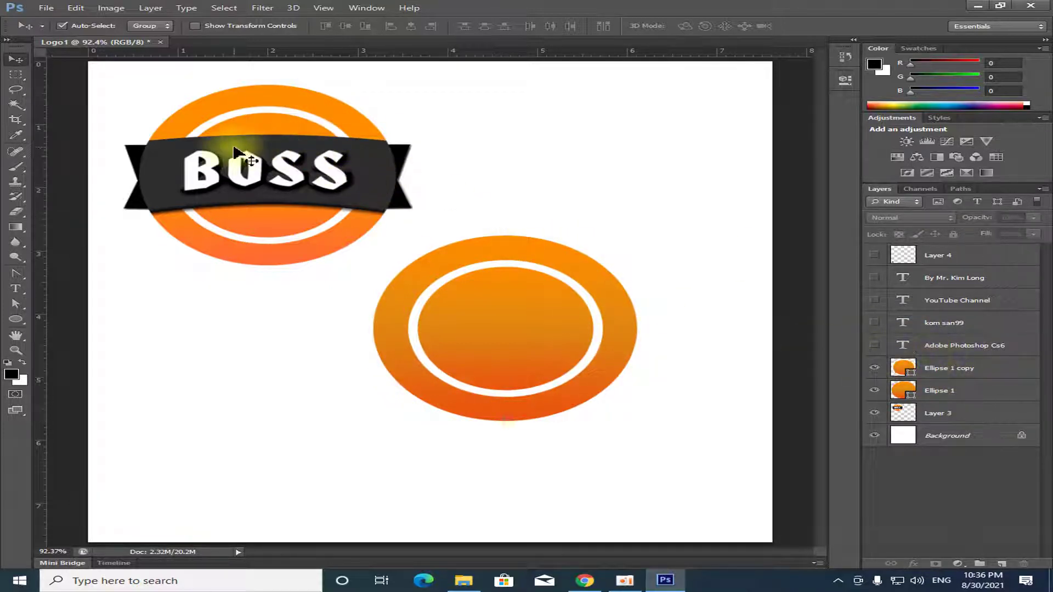
Step: Rasterize the Ellipse 1 copy and Ellipse 1 layers
{"action": "right_click", "coordinate": [926, 374]}
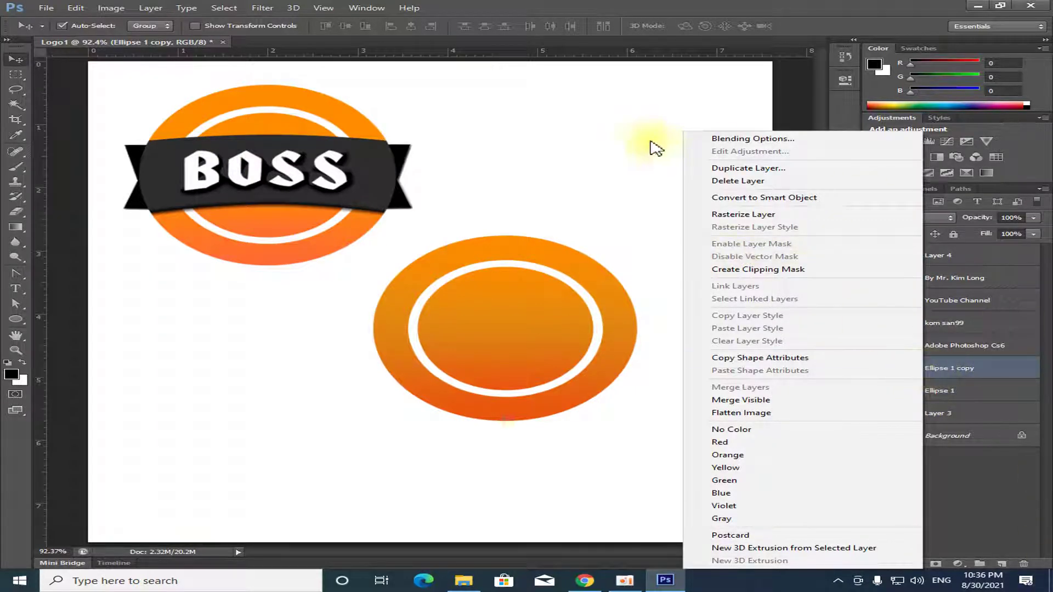
{"action": "left_click", "coordinate": [785, 215]}
{"action": "left_click", "coordinate": [935, 394]}
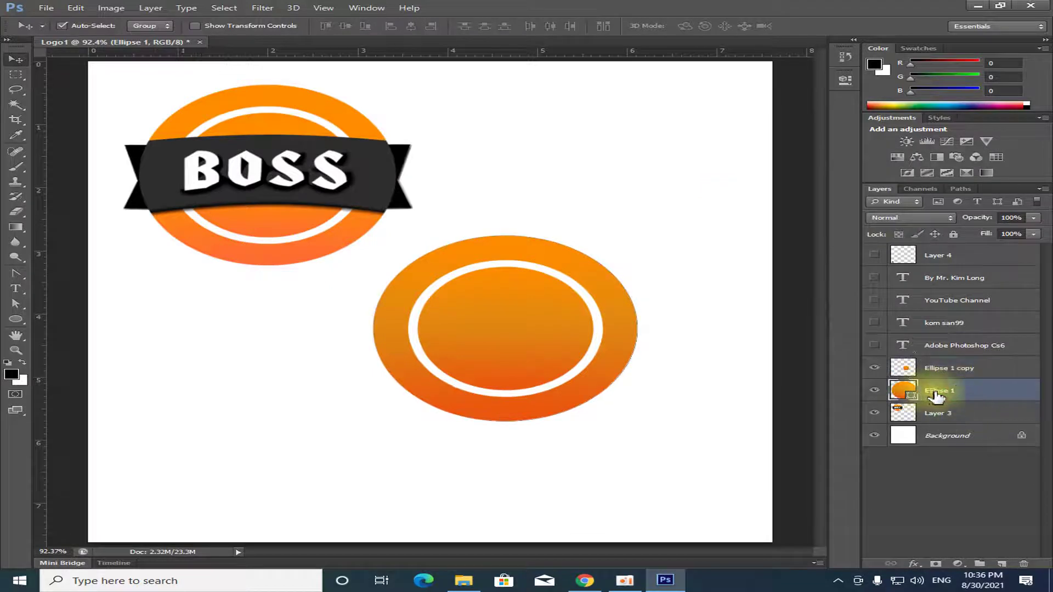
{"action": "right_click", "coordinate": [932, 393]}
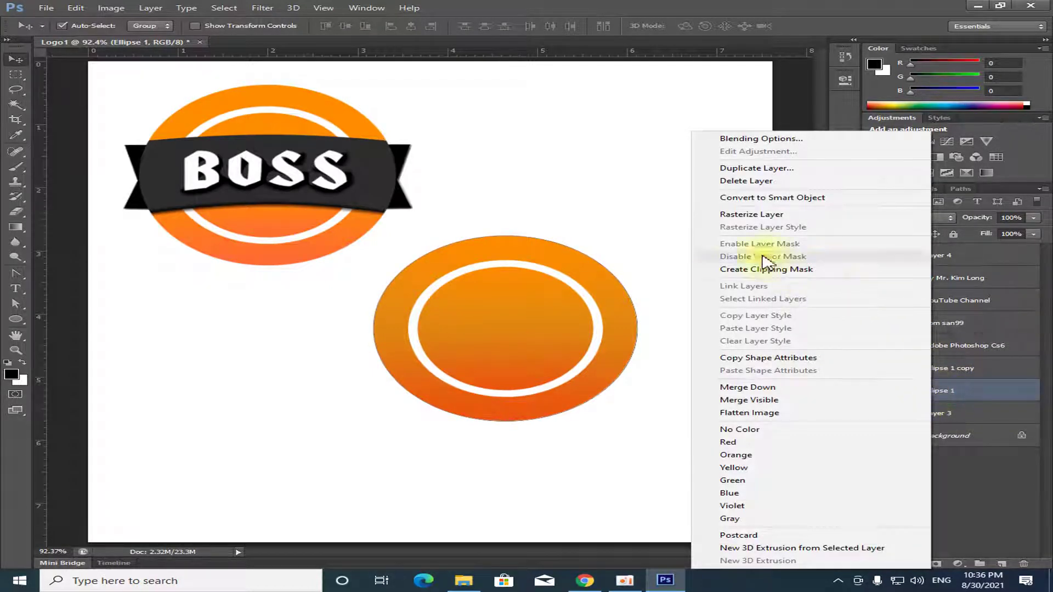
{"action": "left_click", "coordinate": [769, 216]}
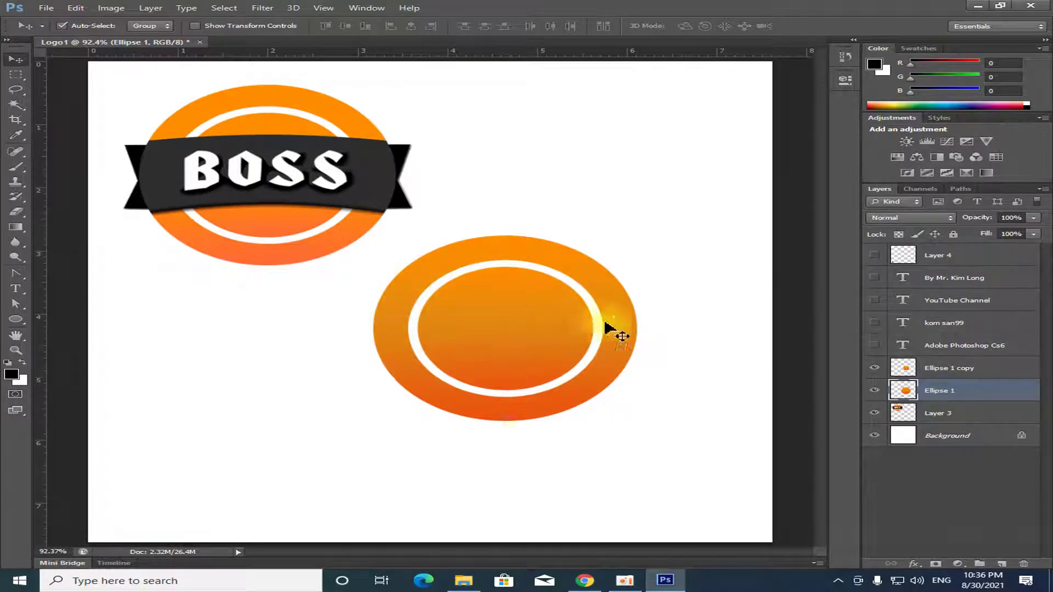
Step: Merge both ellipse layers with Ctrl+E and toggle visibility to check the result
{"action": "left_click", "coordinate": [947, 372], "text": "shift"}
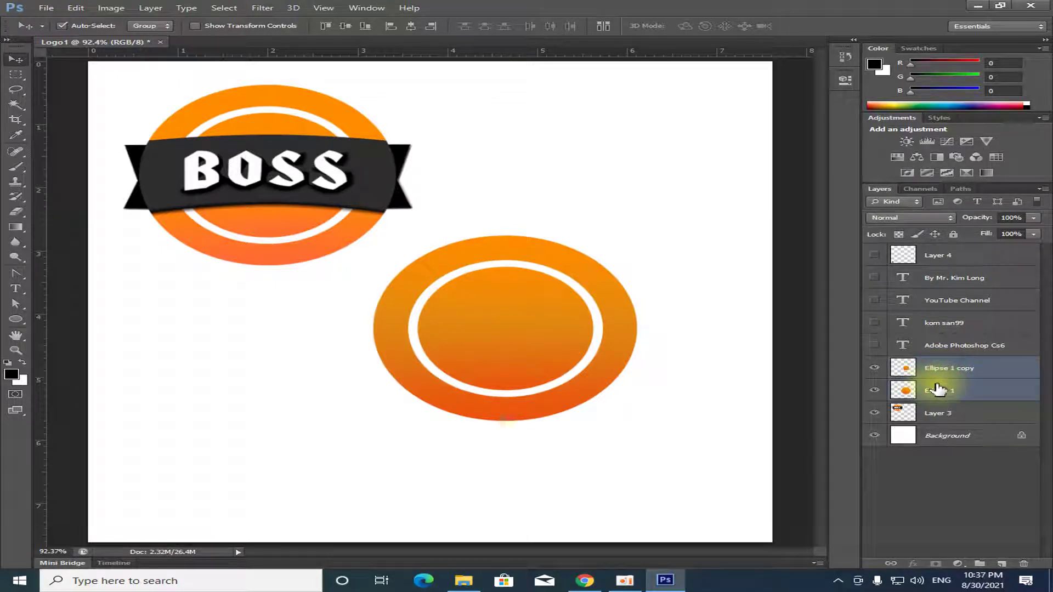
{"action": "key", "text": "ctrl+e"}
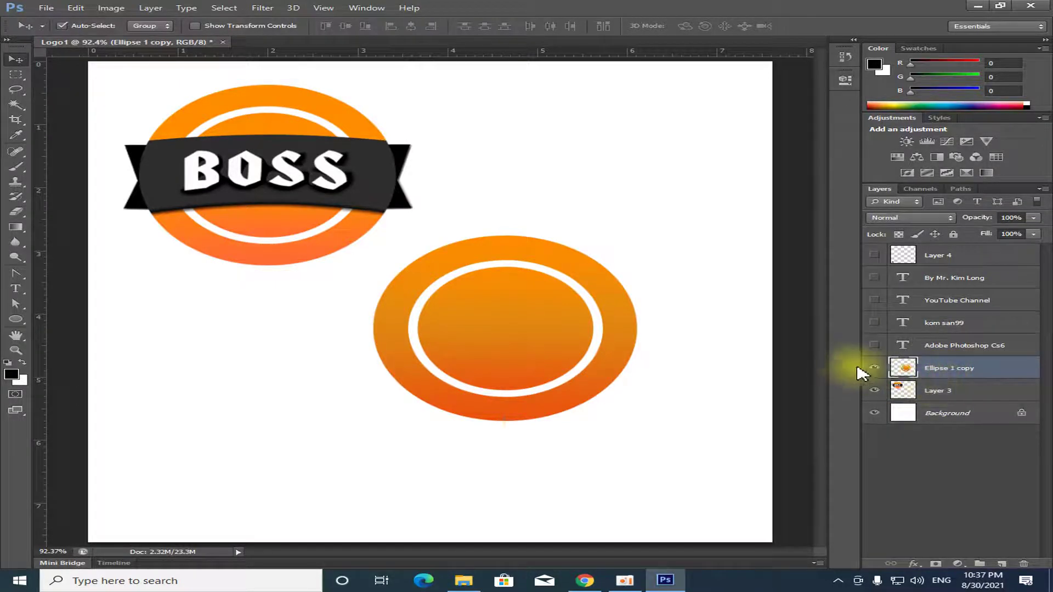
{"action": "left_click", "coordinate": [875, 368]}
{"action": "left_click", "coordinate": [875, 368]}
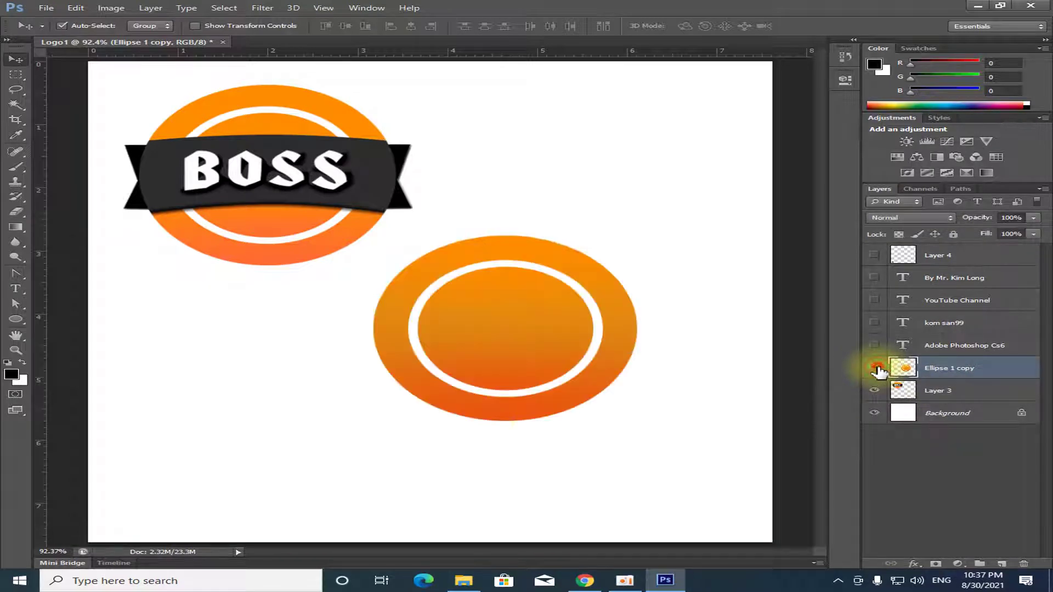
{"action": "left_click", "coordinate": [875, 368]}
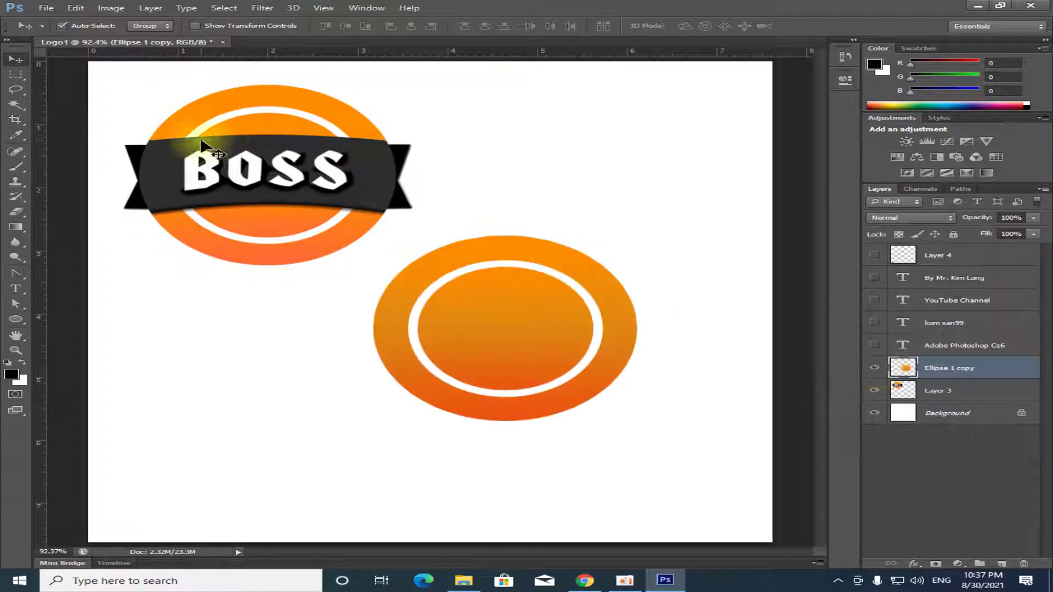
Step: Draw a black rounded rectangle bar across the lower orange circle
{"action": "left_click", "coordinate": [13, 324]}
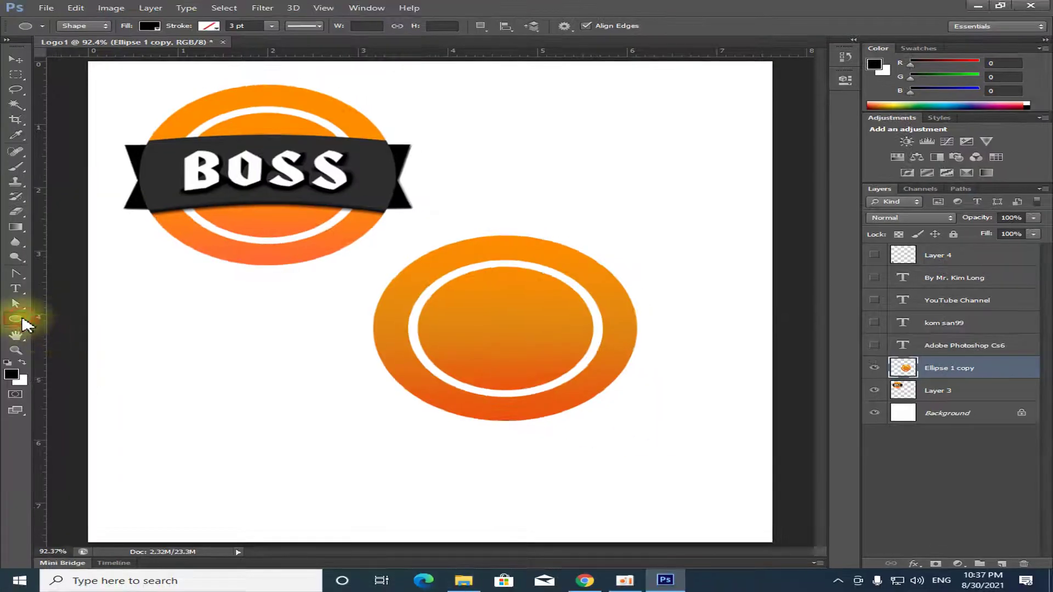
{"action": "left_click", "coordinate": [69, 328]}
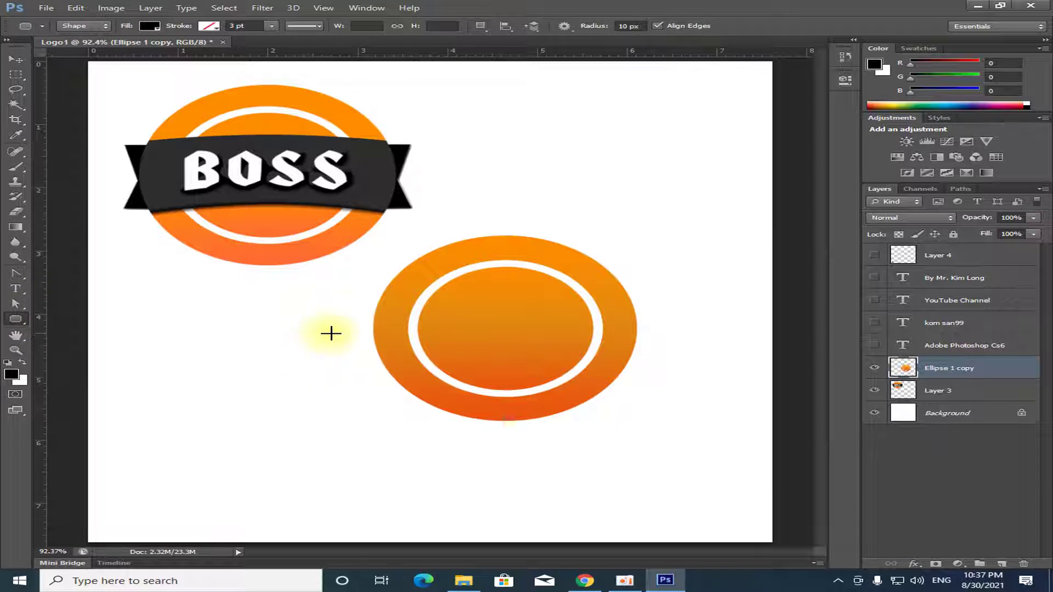
{"action": "left_click_drag", "start_coordinate": [450, 346], "coordinate": [661, 357]}
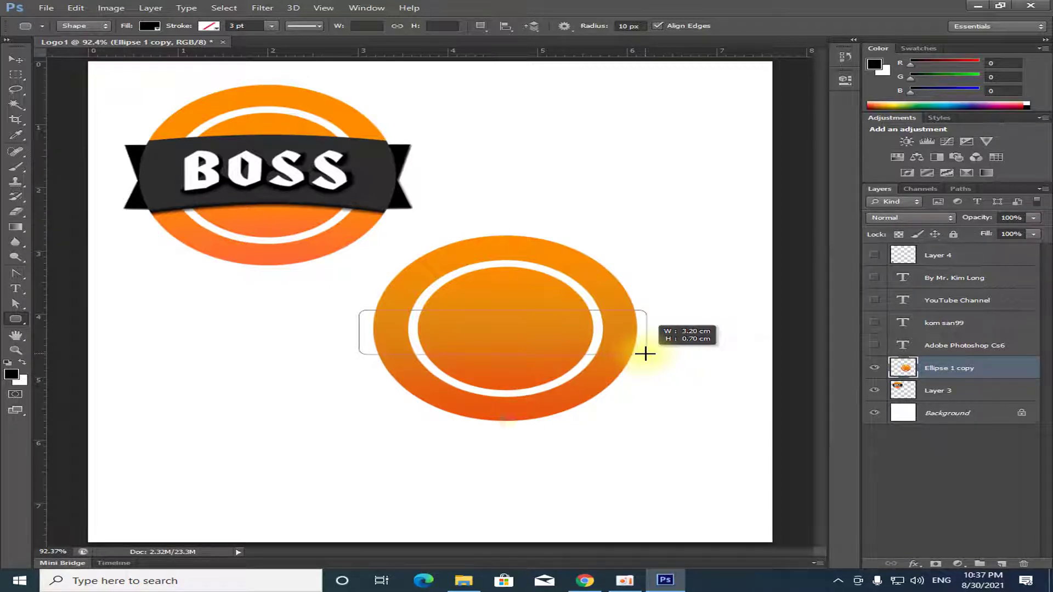
{"action": "left_click_drag", "start_coordinate": [645, 353], "coordinate": [645, 353]}
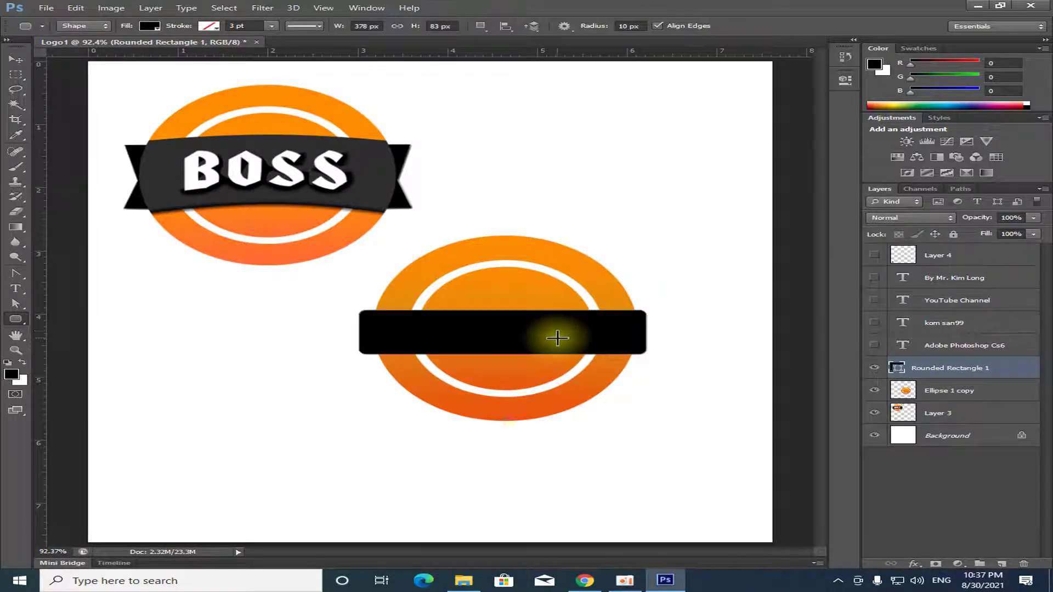
Step: Free-transform the black bar to make it taller
{"action": "left_click", "coordinate": [15, 61]}
{"action": "key", "text": "ctrl+t"}
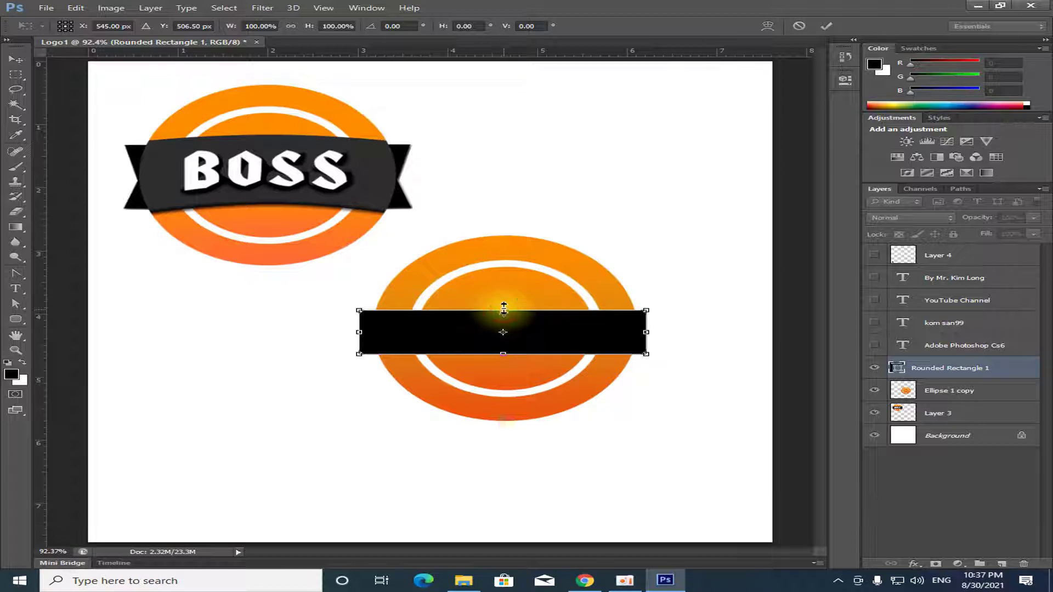
{"action": "left_click_drag", "start_coordinate": [504, 311], "coordinate": [505, 302]}
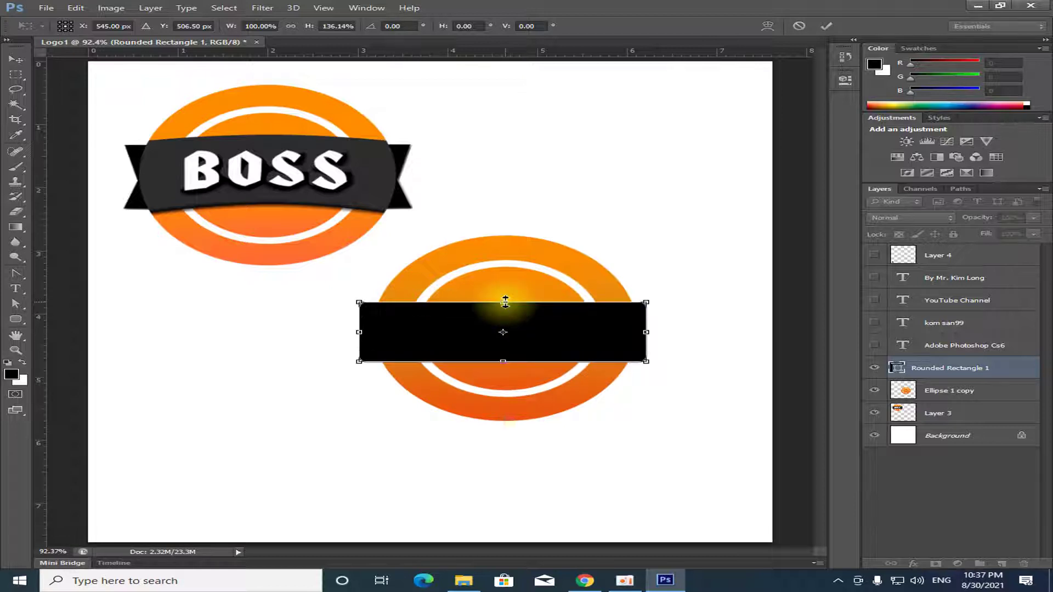
{"action": "left_click_drag", "start_coordinate": [505, 300], "coordinate": [509, 296]}
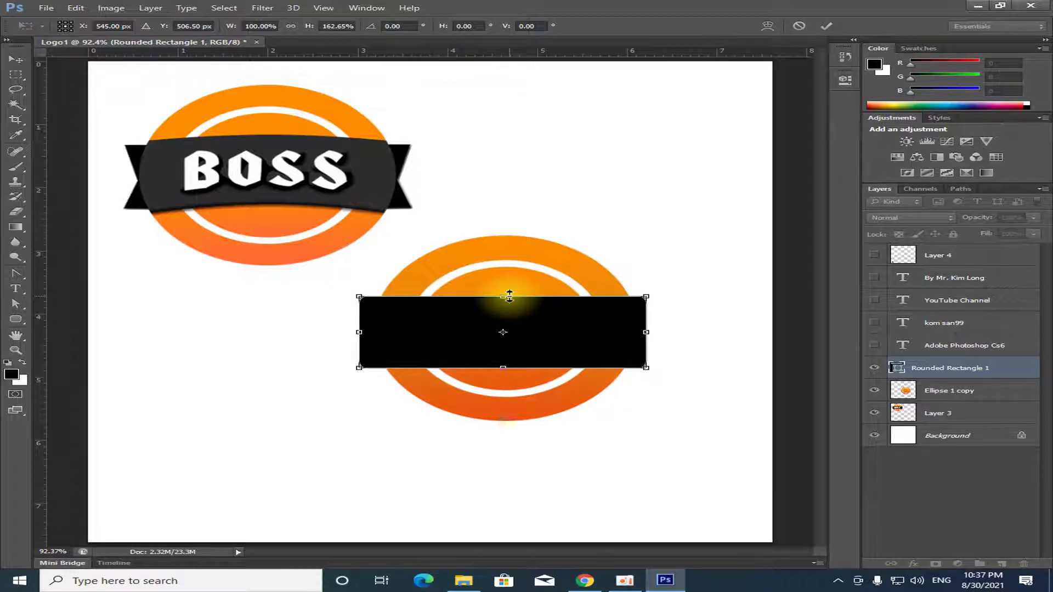
{"action": "key", "text": "Return"}
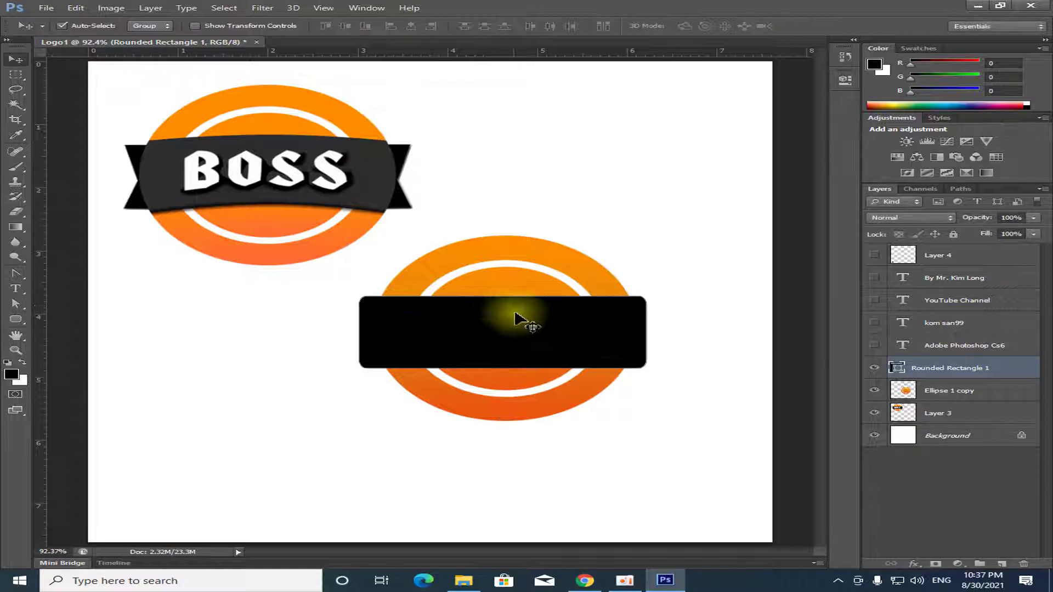
{"action": "scroll", "coordinate": [548, 350], "scroll_direction": "up", "scroll_amount": 2}
Step: Align Rounded Rectangle 1 and Ellipse 1 copy on their vertical centres
{"action": "left_click", "coordinate": [549, 251]}
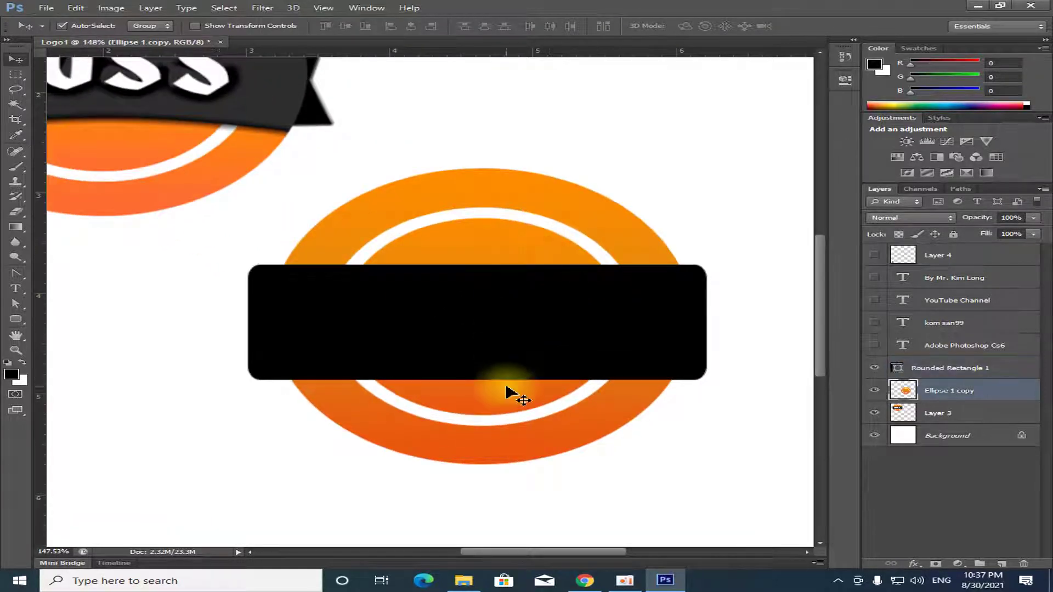
{"action": "left_click", "coordinate": [919, 374]}
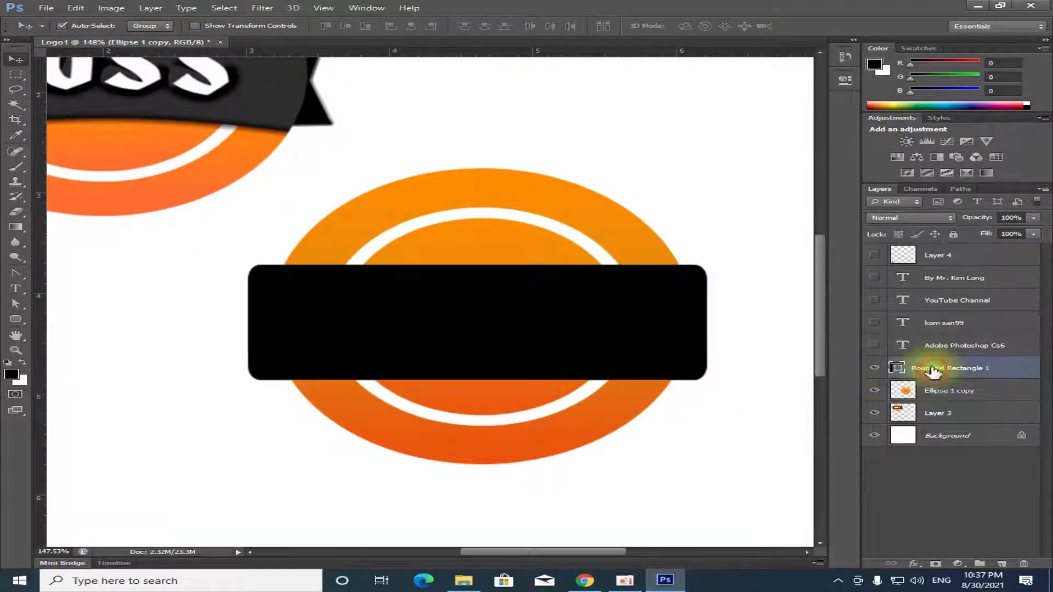
{"action": "left_click", "coordinate": [953, 392], "text": "shift"}
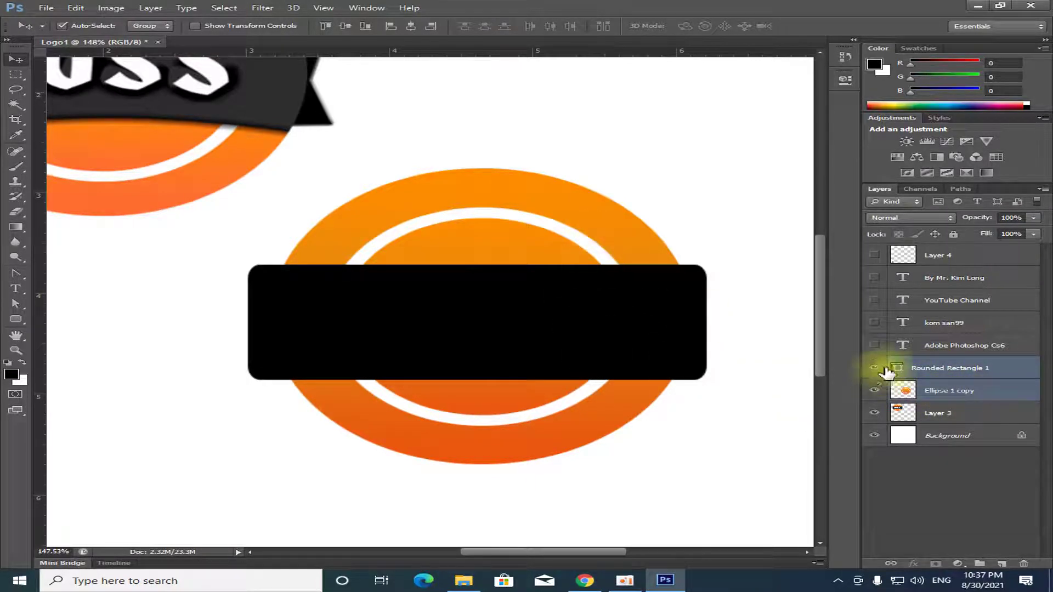
{"action": "left_click", "coordinate": [344, 26]}
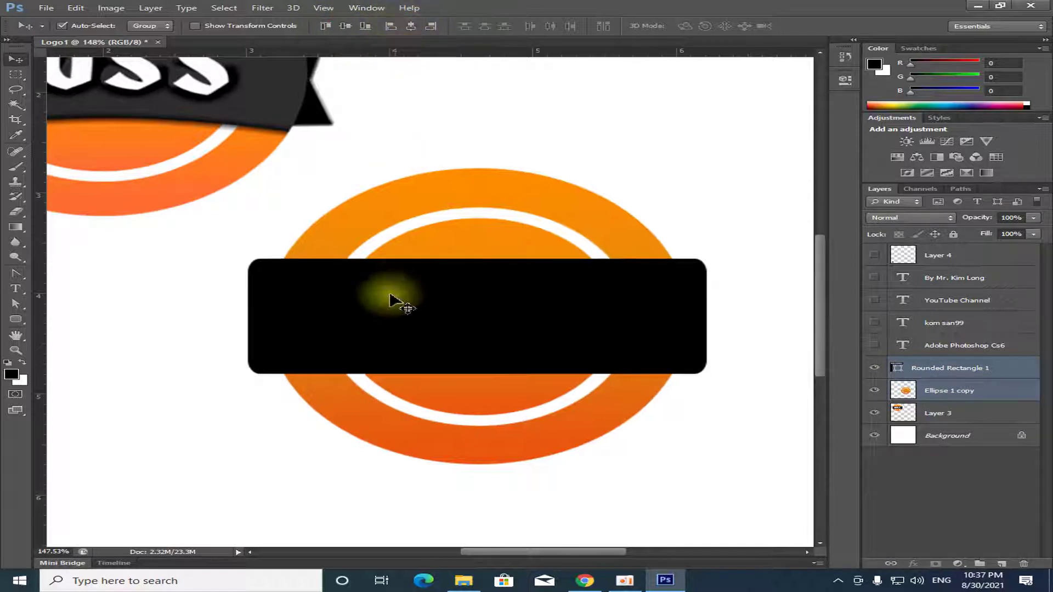
{"action": "left_click", "coordinate": [658, 186]}
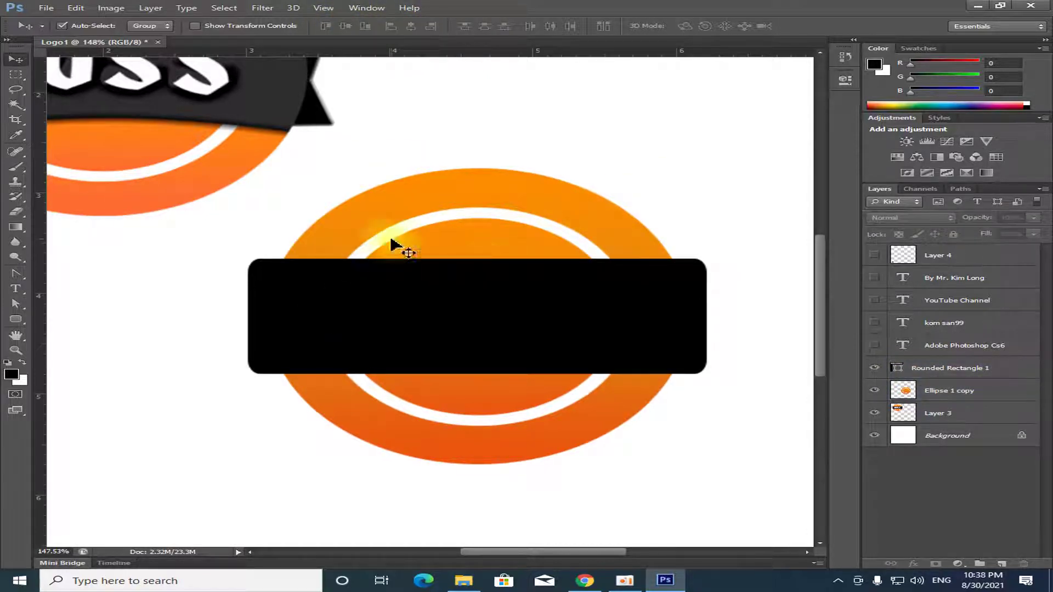
Step: Pan to compare against the BOSS banner, then reselect Rounded Rectangle 1
{"action": "scroll", "coordinate": [329, 258], "scroll_direction": "up", "scroll_amount": 1}
{"action": "left_click_drag", "start_coordinate": [504, 551], "coordinate": [466, 552]}
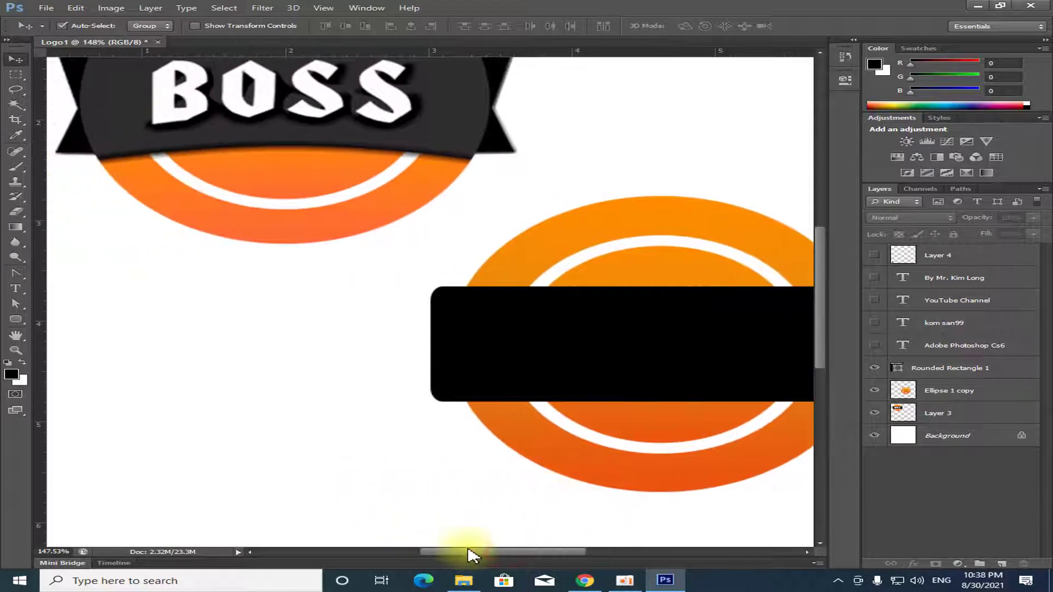
{"action": "scroll", "coordinate": [491, 461], "scroll_direction": "up", "scroll_amount": 1}
{"action": "scroll", "coordinate": [384, 329], "scroll_direction": "up", "scroll_amount": 1}
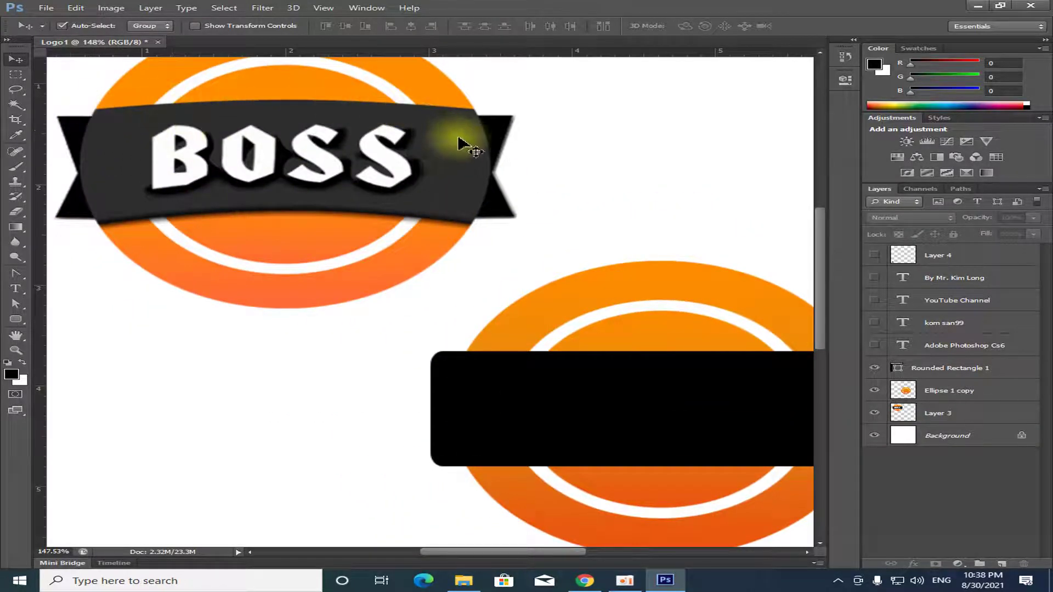
{"action": "left_click_drag", "start_coordinate": [515, 552], "coordinate": [558, 552]}
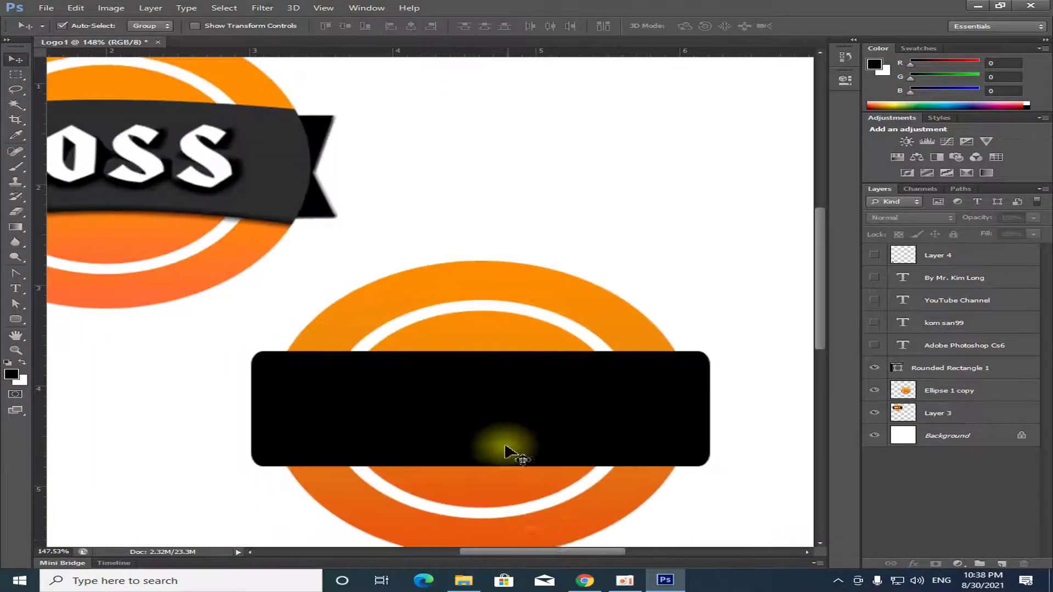
{"action": "scroll", "coordinate": [525, 482], "scroll_direction": "down", "scroll_amount": 2}
{"action": "scroll", "coordinate": [471, 409], "scroll_direction": "down", "scroll_amount": 1}
{"action": "scroll", "coordinate": [459, 388], "scroll_direction": "down", "scroll_amount": 1}
{"action": "left_click", "coordinate": [500, 277]}
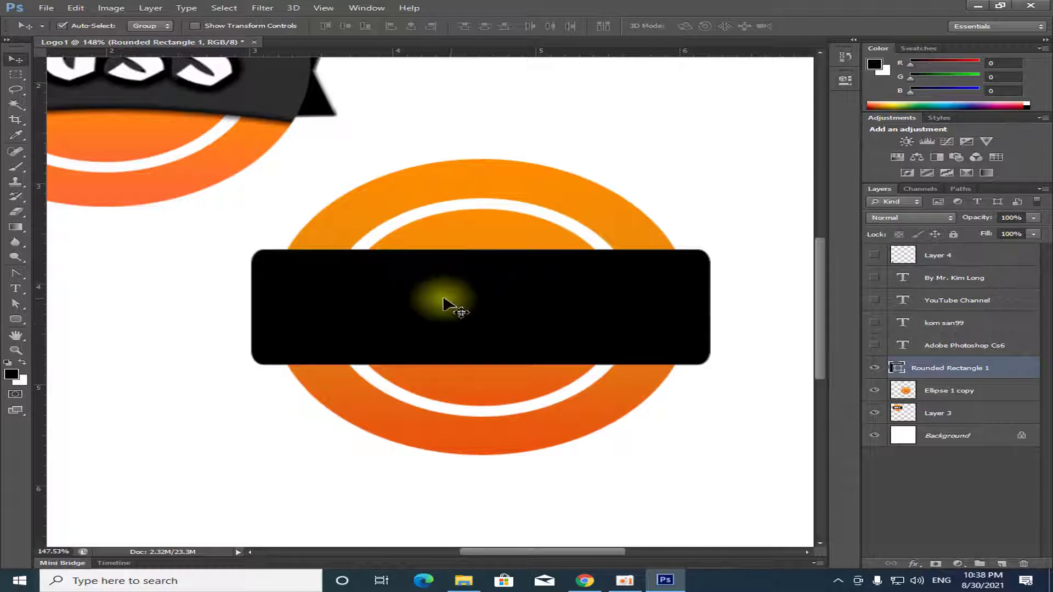
Step: Switch to the Convert Point tool, then the Direct Selection tool for editing anchors
{"action": "left_click", "coordinate": [17, 277]}
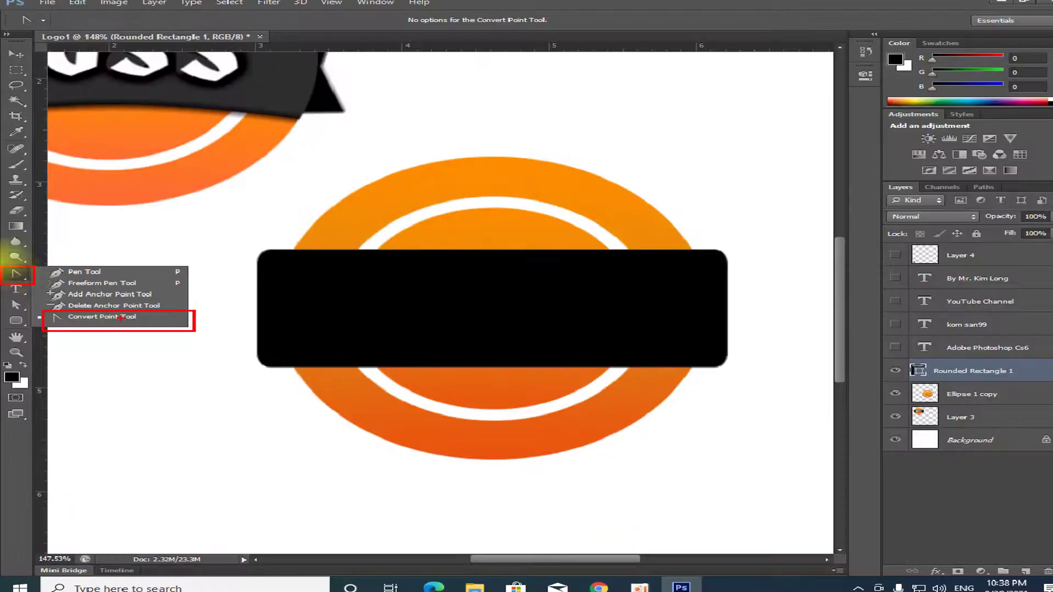
{"action": "left_click", "coordinate": [15, 262]}
{"action": "right_click", "coordinate": [15, 274]}
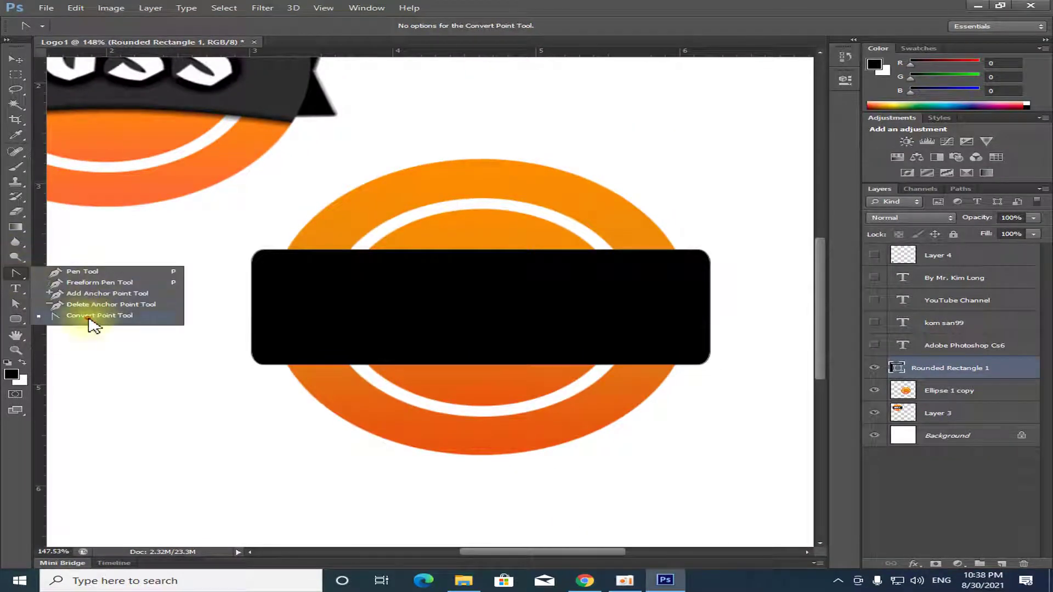
{"action": "left_click", "coordinate": [85, 315]}
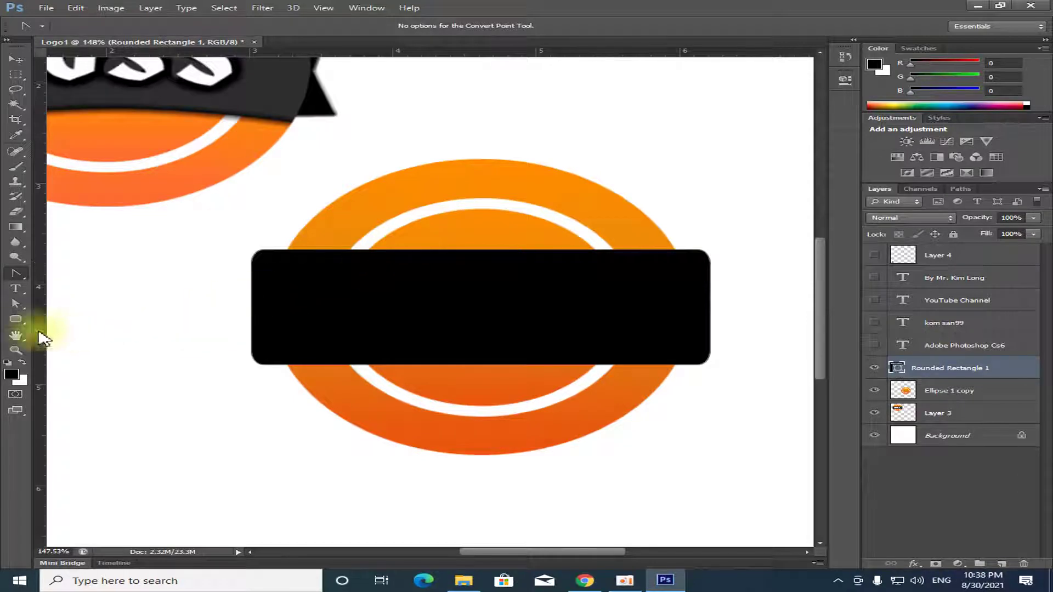
{"action": "left_click", "coordinate": [14, 308]}
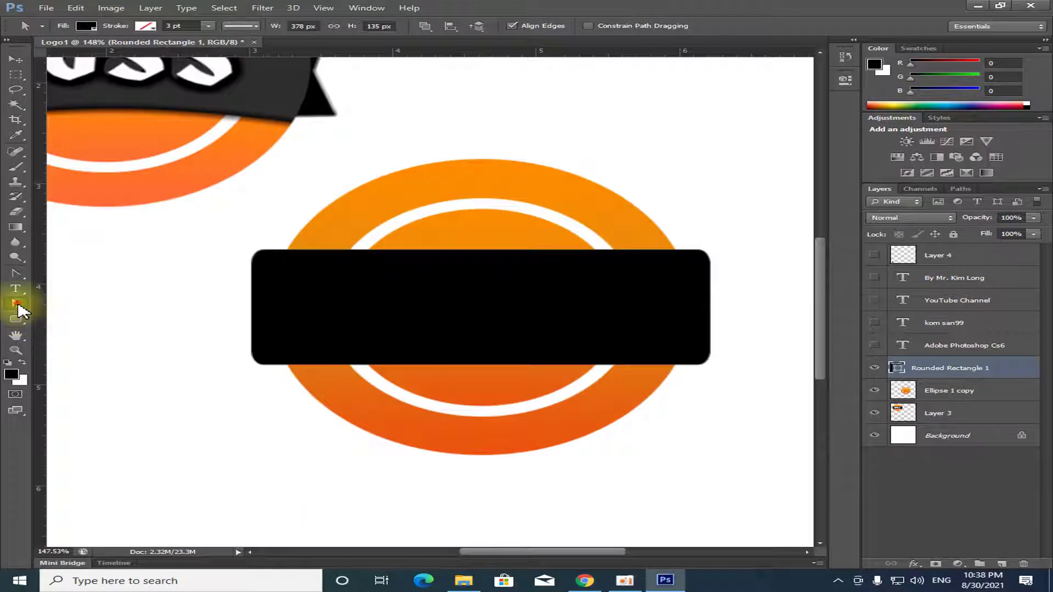
{"action": "right_click", "coordinate": [21, 310]}
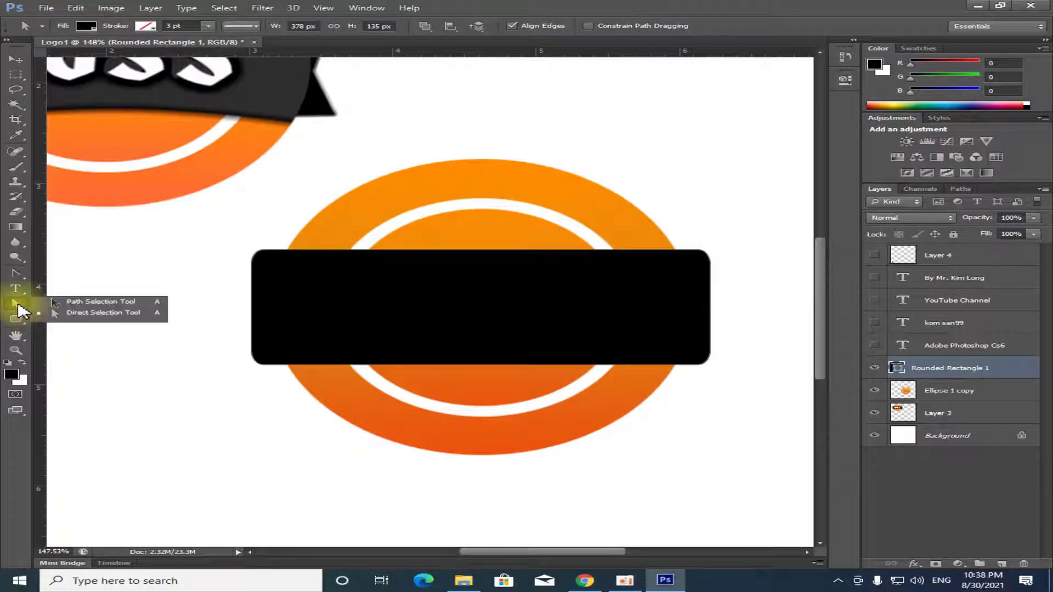
{"action": "left_click", "coordinate": [80, 313]}
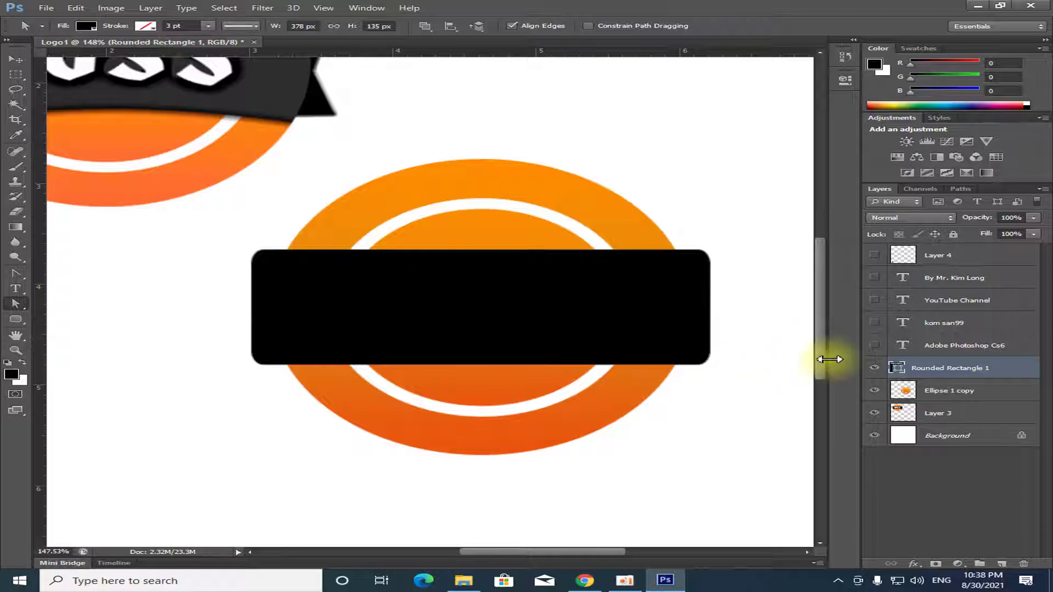
{"action": "right_click", "coordinate": [478, 254]}
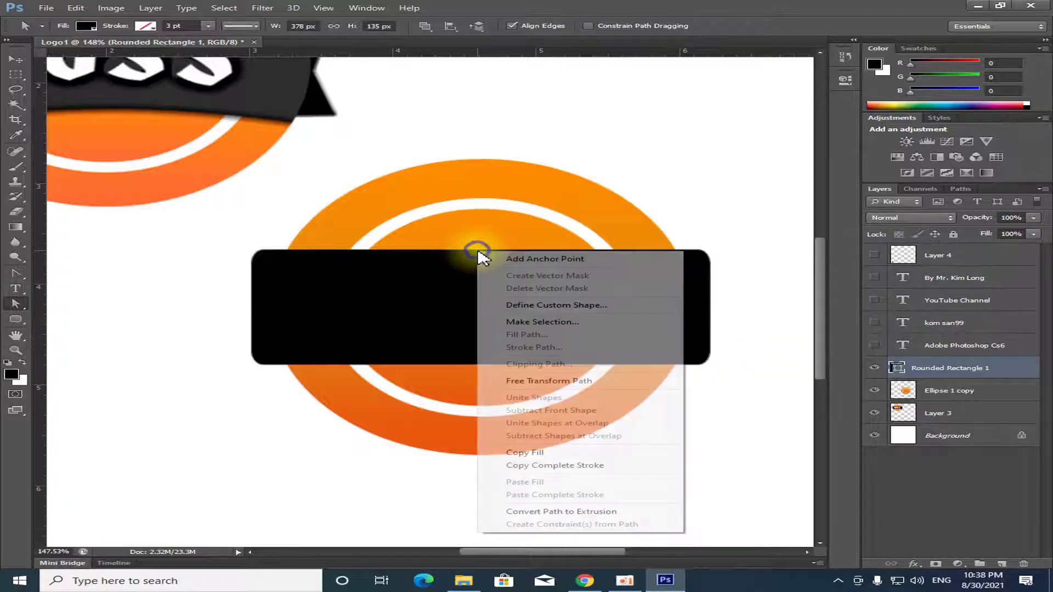
Step: Add middle anchors on the bar's top and bottom edges and drag both upward
{"action": "left_click", "coordinate": [520, 265]}
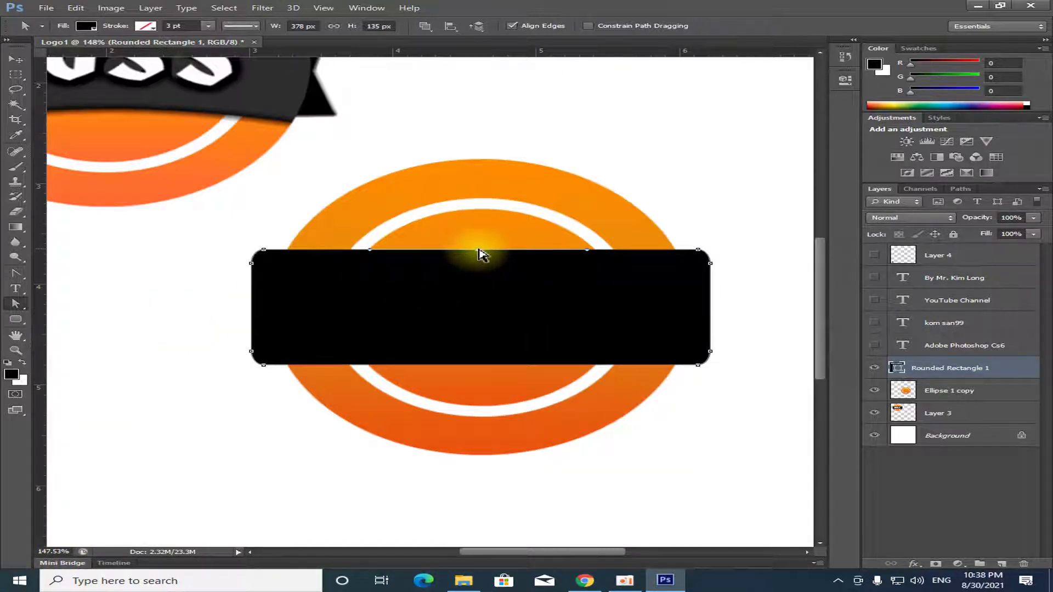
{"action": "left_click_drag", "start_coordinate": [478, 254], "coordinate": [478, 249]}
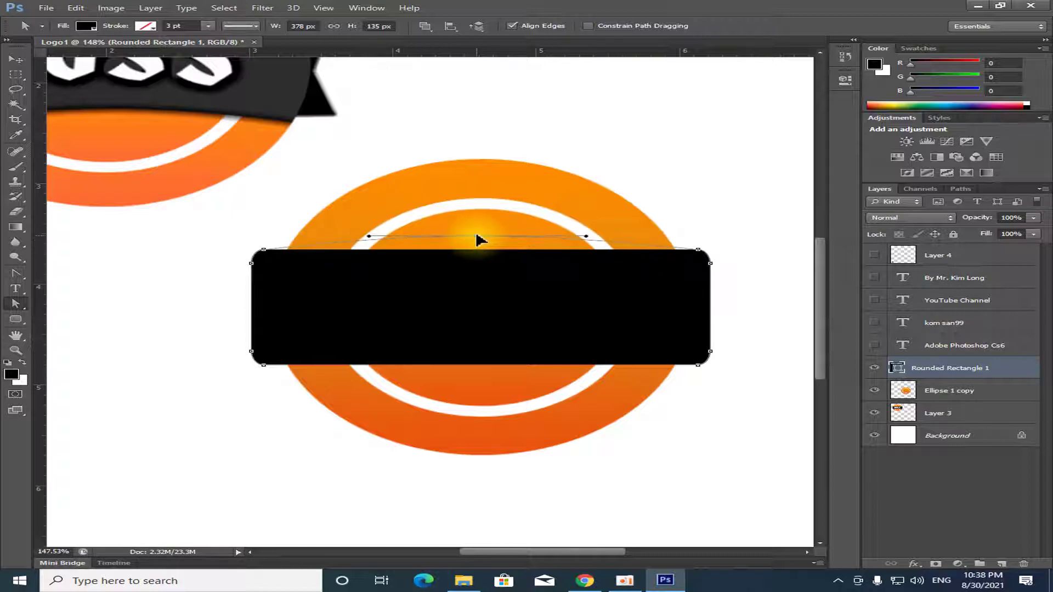
{"action": "left_click_drag", "start_coordinate": [478, 237], "coordinate": [479, 237]}
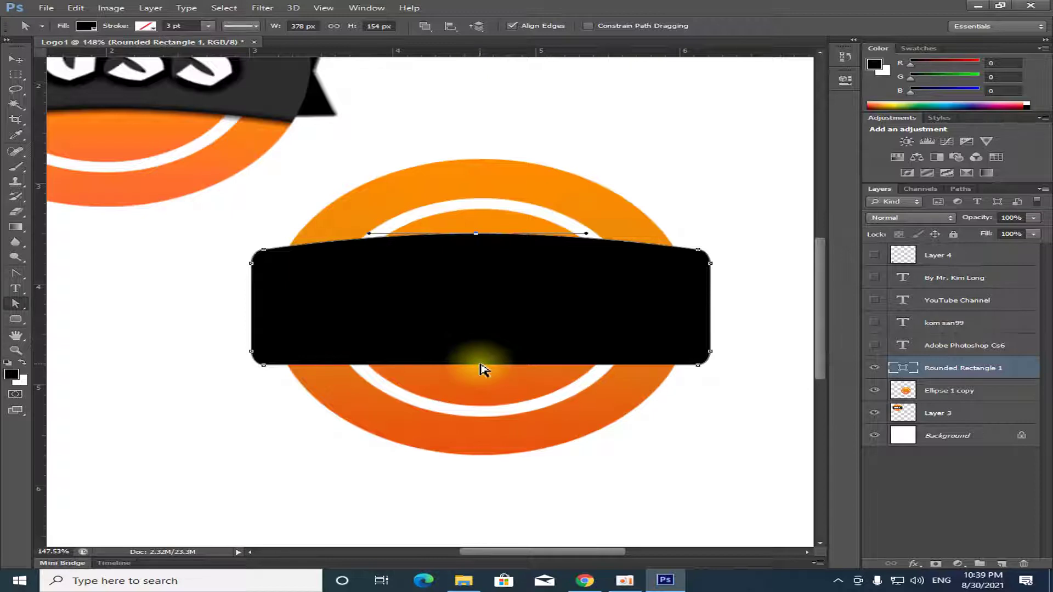
{"action": "right_click", "coordinate": [480, 368]}
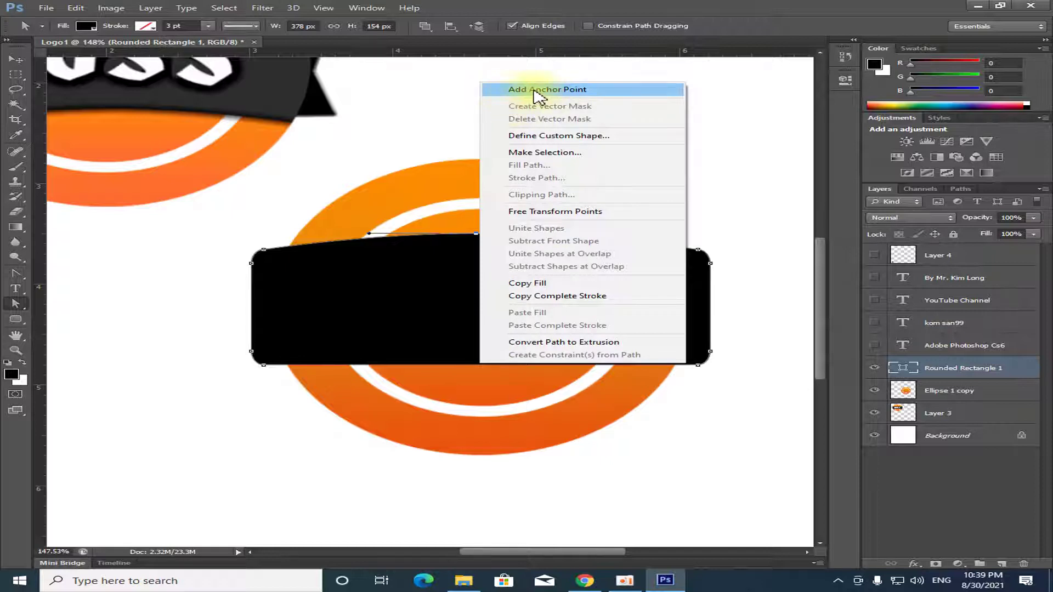
{"action": "left_click", "coordinate": [555, 90]}
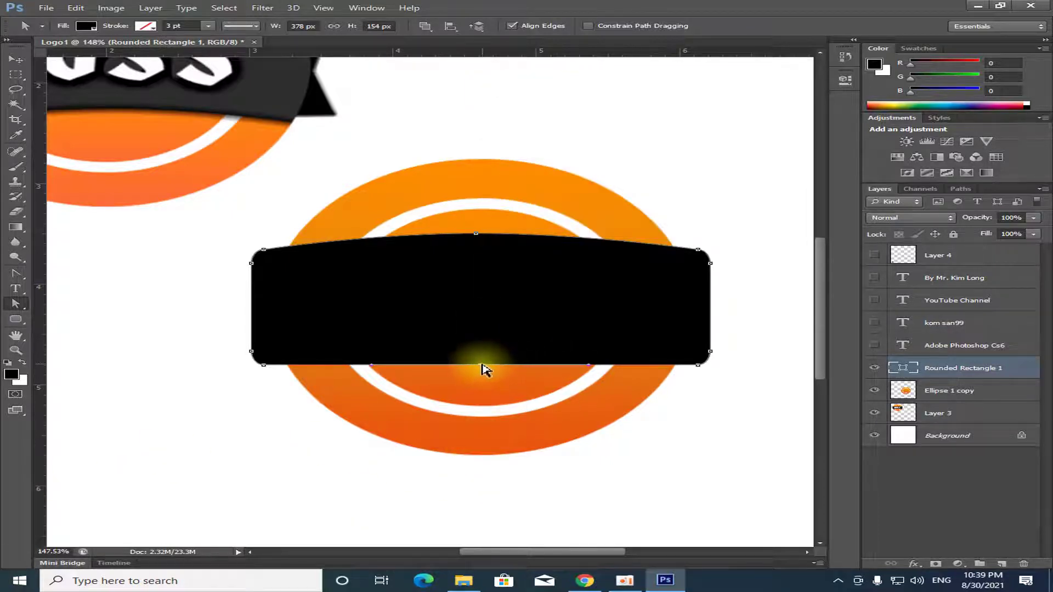
{"action": "left_click_drag", "start_coordinate": [481, 368], "coordinate": [484, 357]}
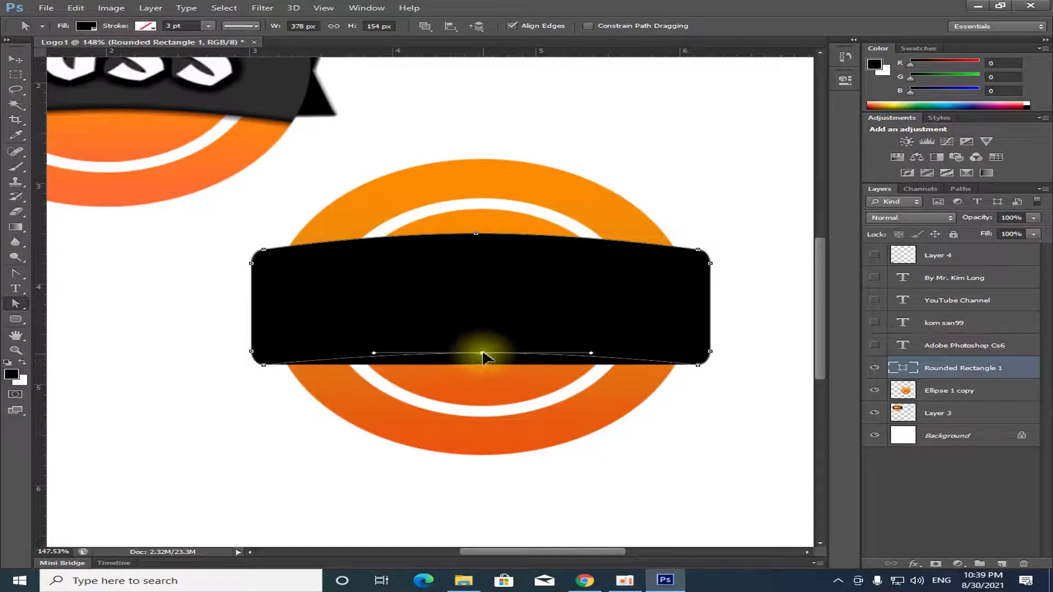
{"action": "scroll", "coordinate": [482, 357], "scroll_direction": "up", "scroll_amount": 2}
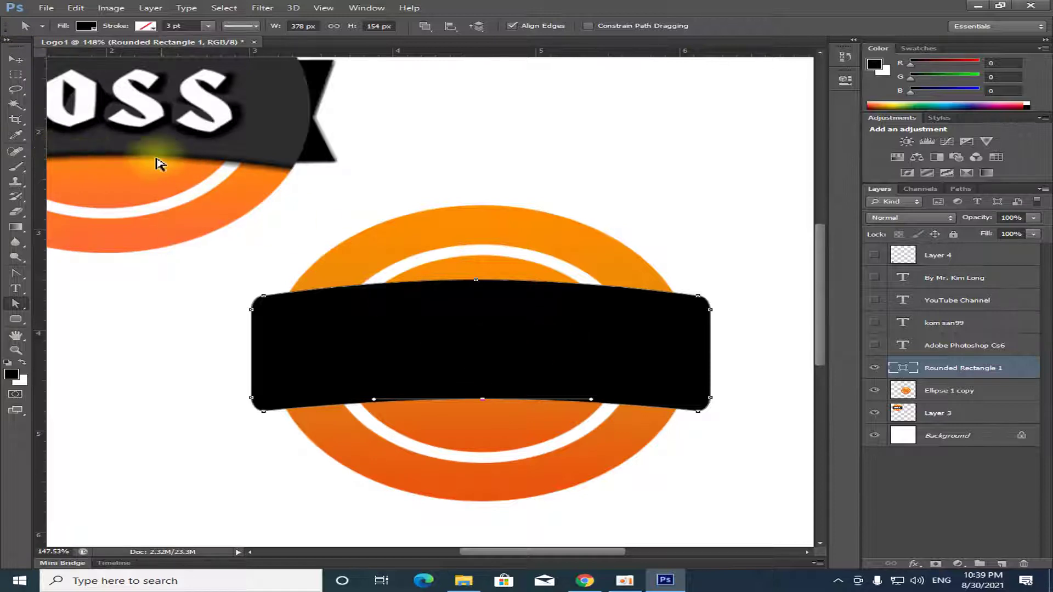
{"action": "left_click", "coordinate": [15, 59]}
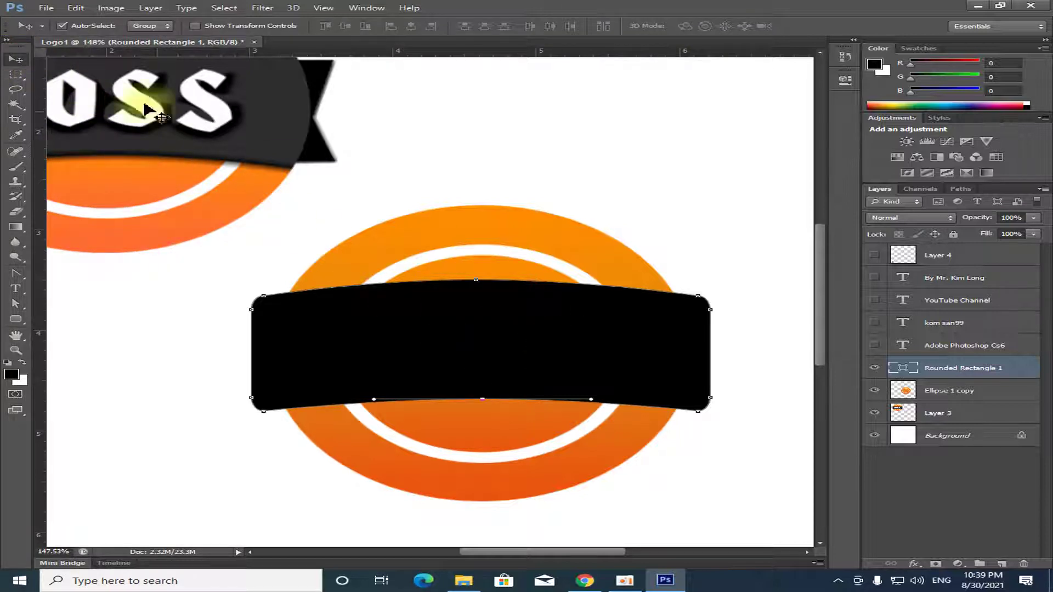
Step: Select the banner and Ellipse 1 copy layers and align their vertical centres
{"action": "left_click", "coordinate": [708, 259]}
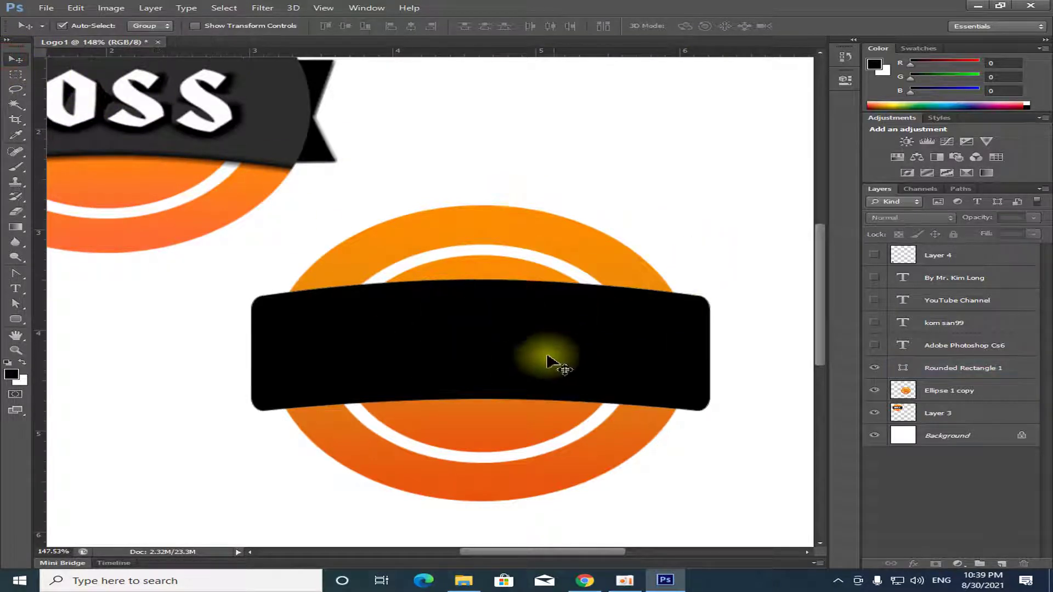
{"action": "scroll", "coordinate": [548, 365], "scroll_direction": "down", "scroll_amount": 1}
{"action": "scroll", "coordinate": [545, 370], "scroll_direction": "down", "scroll_amount": 1}
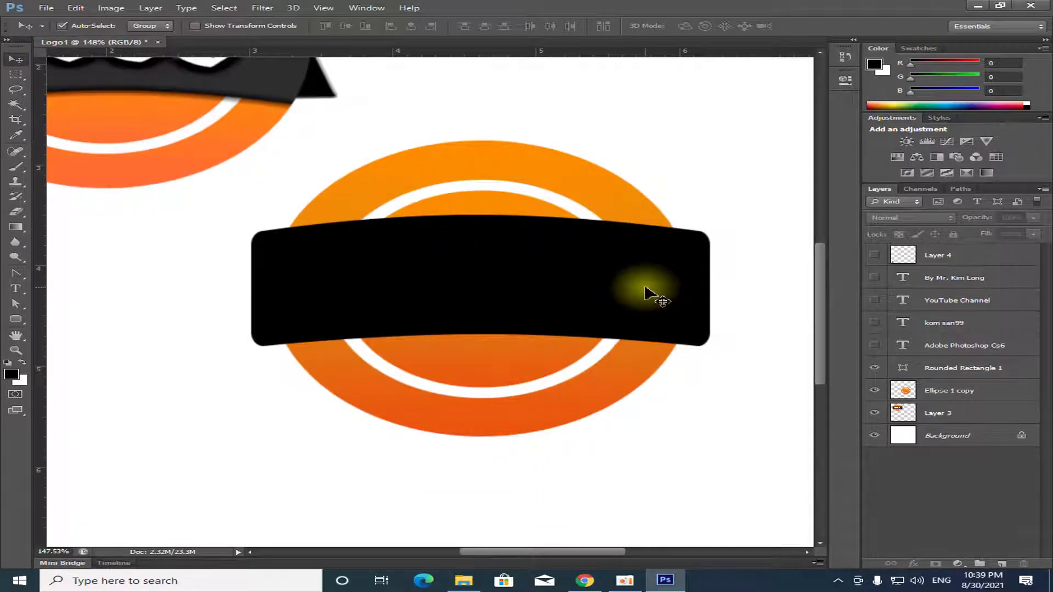
{"action": "left_click", "coordinate": [925, 391]}
{"action": "left_click", "coordinate": [933, 368], "text": "shift"}
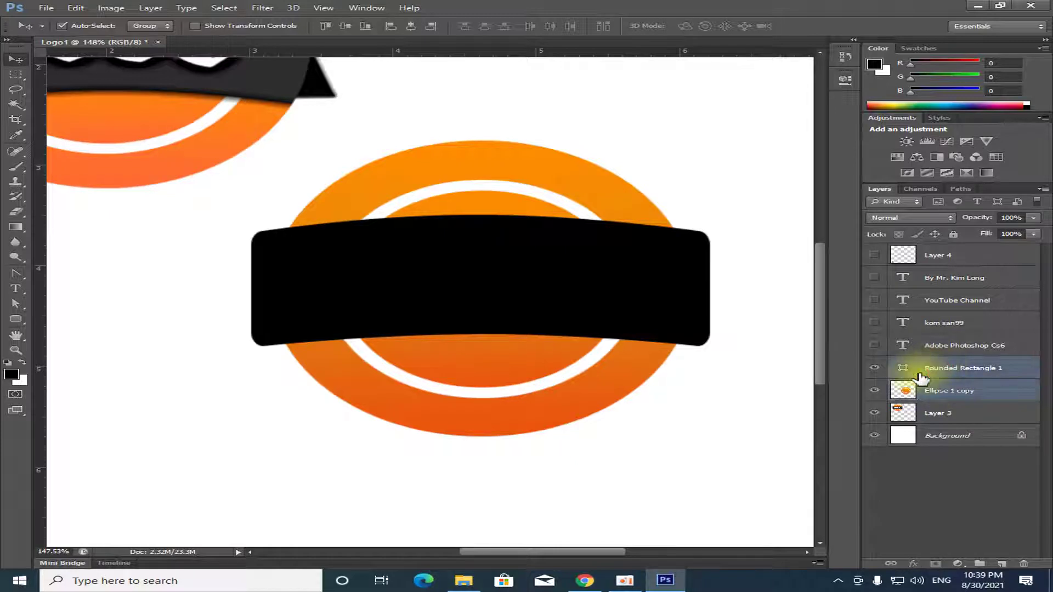
{"action": "left_click", "coordinate": [345, 26]}
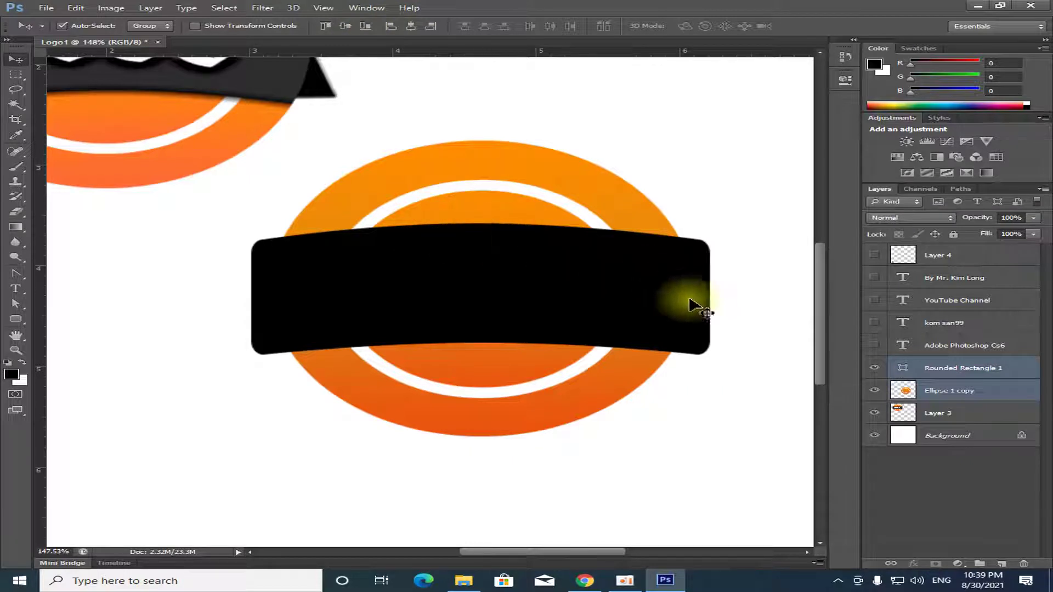
{"action": "left_click", "coordinate": [742, 311]}
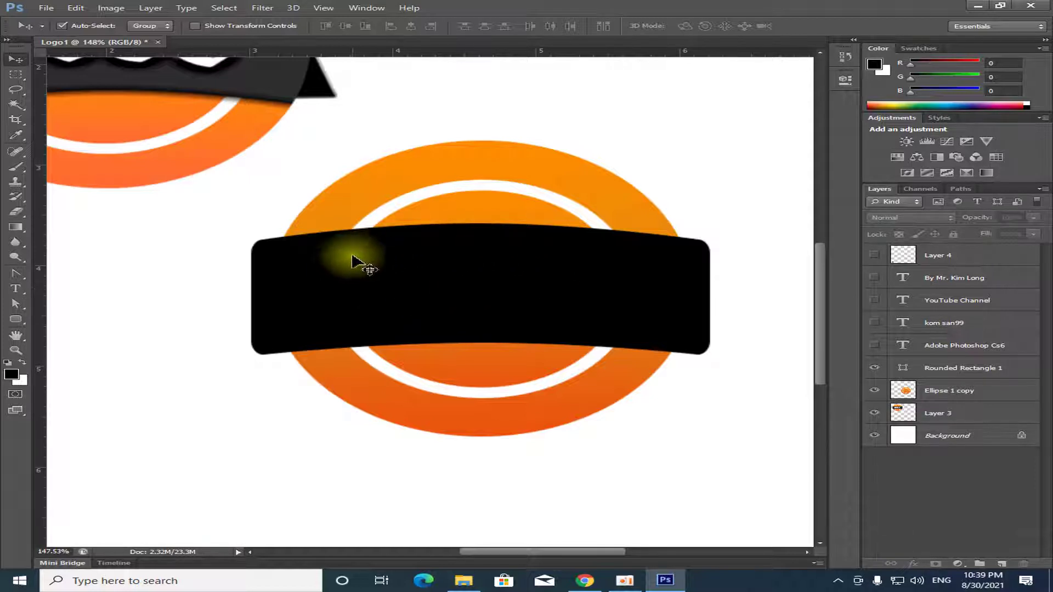
Step: Rasterize the Rounded Rectangle 1 layer and toggle its visibility to check
{"action": "scroll", "coordinate": [336, 284], "scroll_direction": "up", "scroll_amount": 1}
{"action": "scroll", "coordinate": [305, 256], "scroll_direction": "up", "scroll_amount": 2}
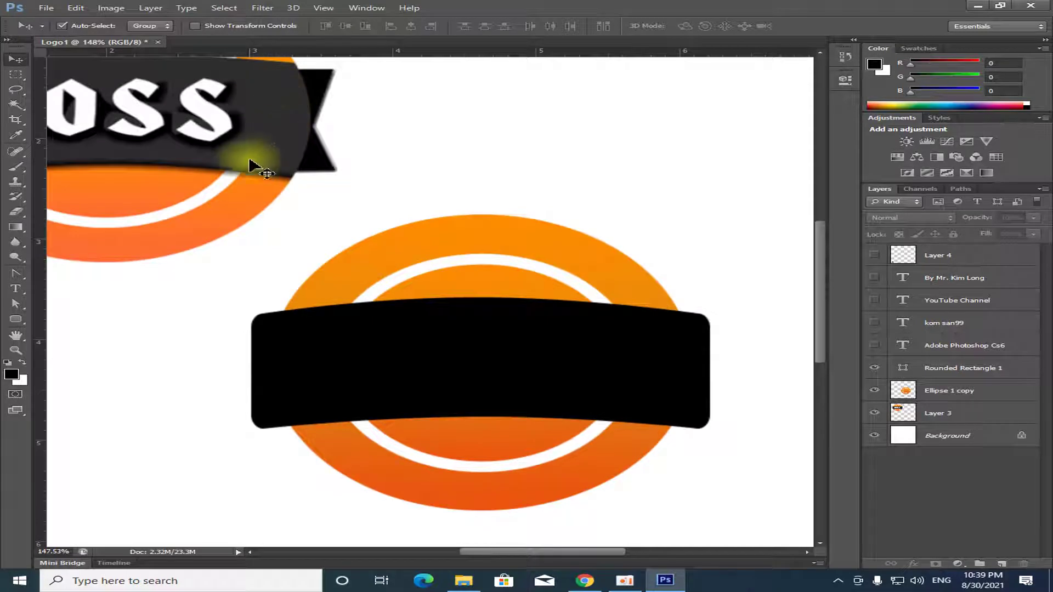
{"action": "scroll", "coordinate": [417, 280], "scroll_direction": "down", "scroll_amount": 1}
{"action": "scroll", "coordinate": [438, 285], "scroll_direction": "down", "scroll_amount": 2}
{"action": "scroll", "coordinate": [493, 289], "scroll_direction": "down", "scroll_amount": 2}
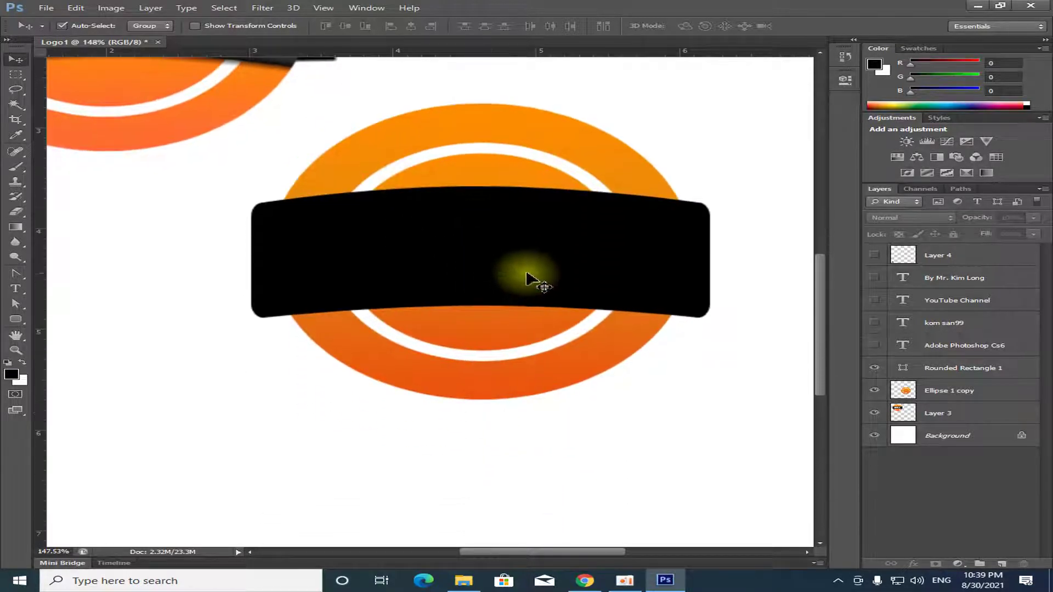
{"action": "left_click", "coordinate": [927, 368]}
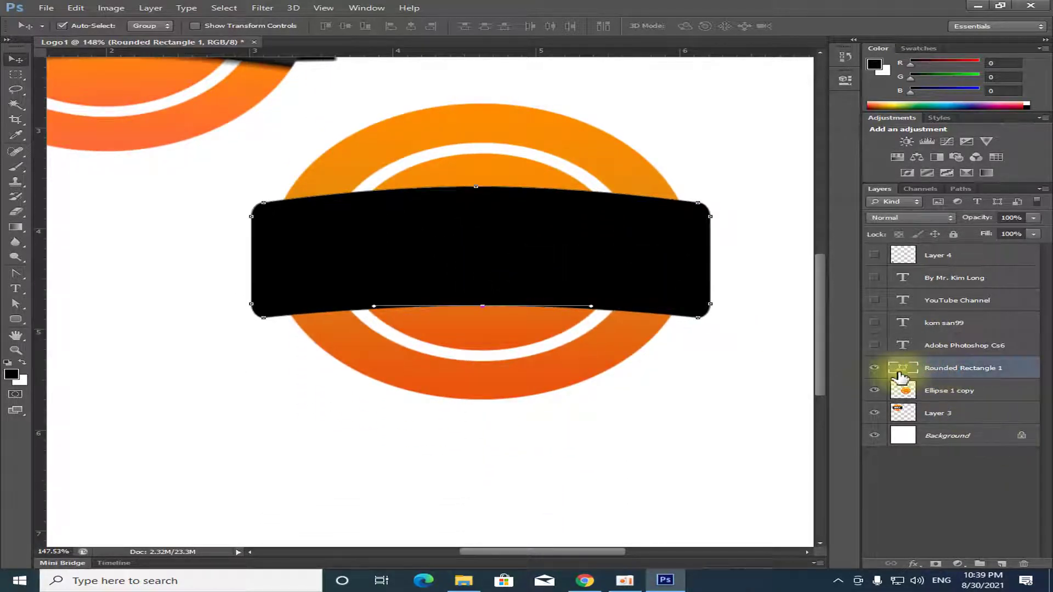
{"action": "left_click", "coordinate": [875, 368]}
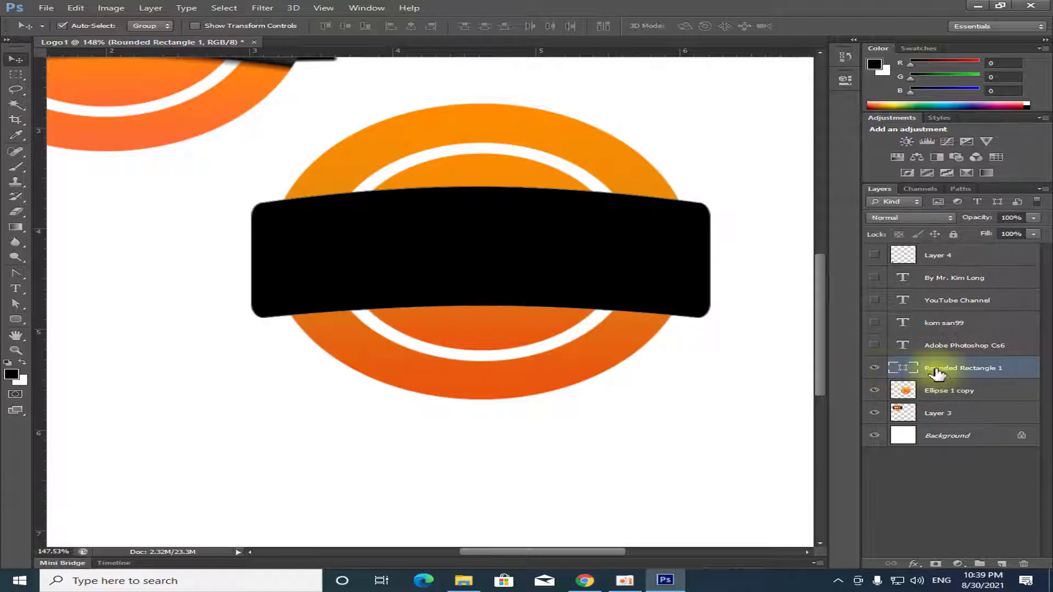
{"action": "right_click", "coordinate": [938, 374]}
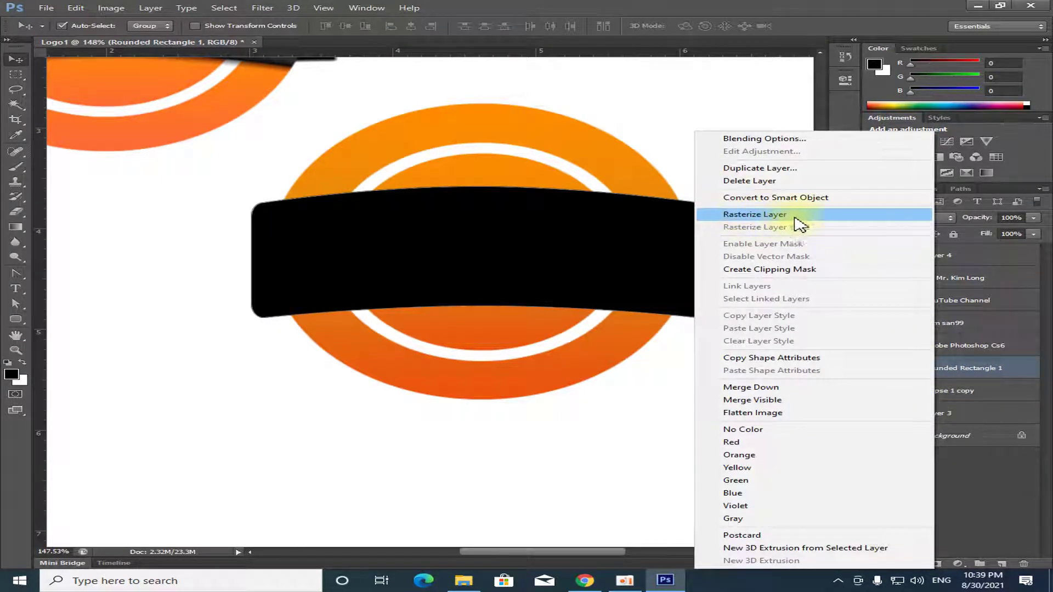
{"action": "left_click", "coordinate": [797, 215]}
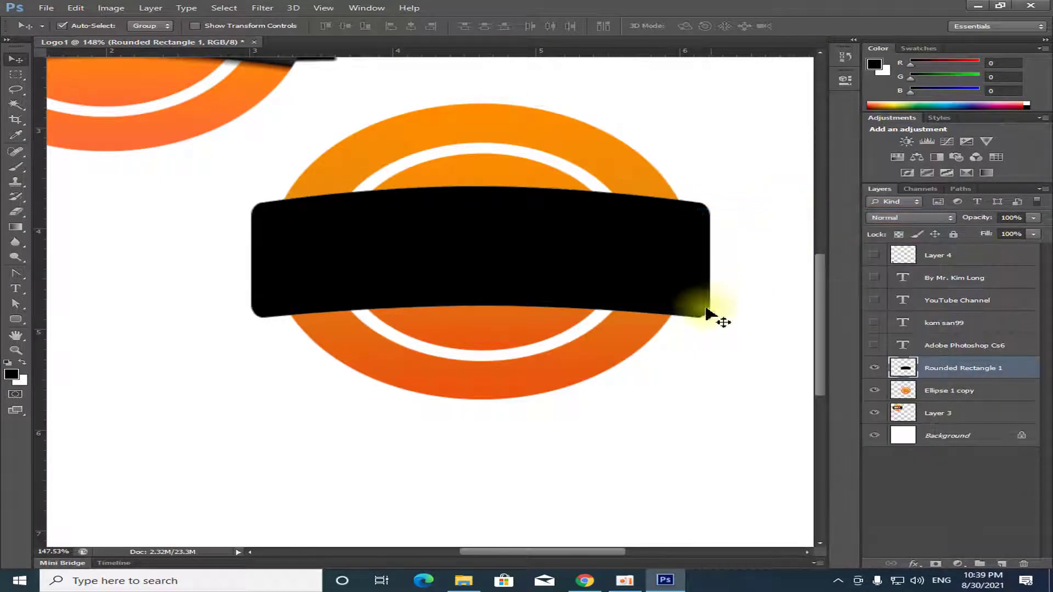
{"action": "left_click", "coordinate": [874, 368]}
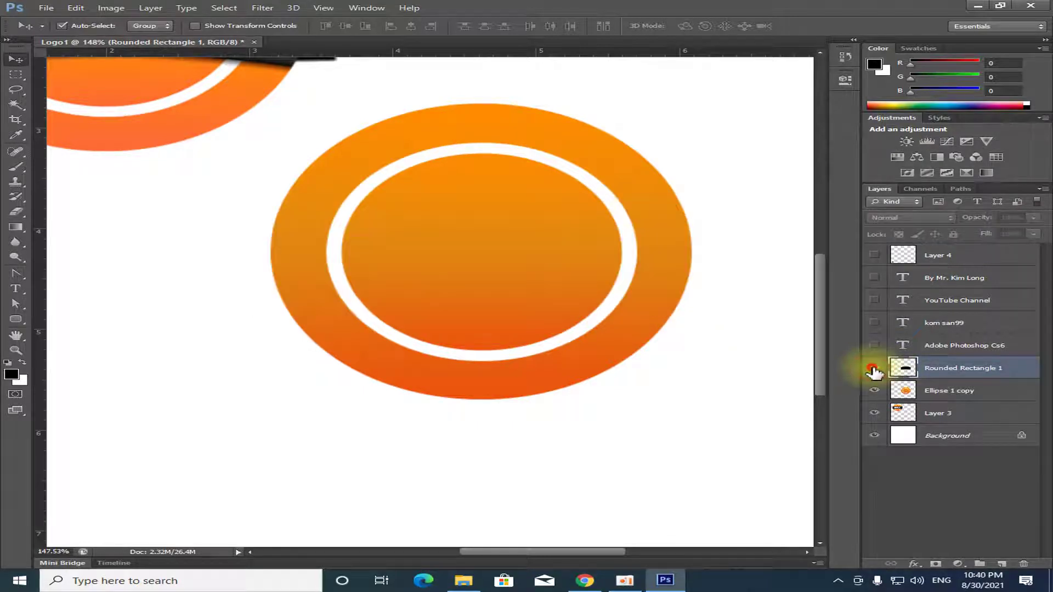
Step: Make Ellipse 1 copy active, then reselect Rounded Rectangle 1
{"action": "scroll", "coordinate": [496, 321], "scroll_direction": "up", "scroll_amount": 1}
{"action": "scroll", "coordinate": [496, 321], "scroll_direction": "up", "scroll_amount": 2}
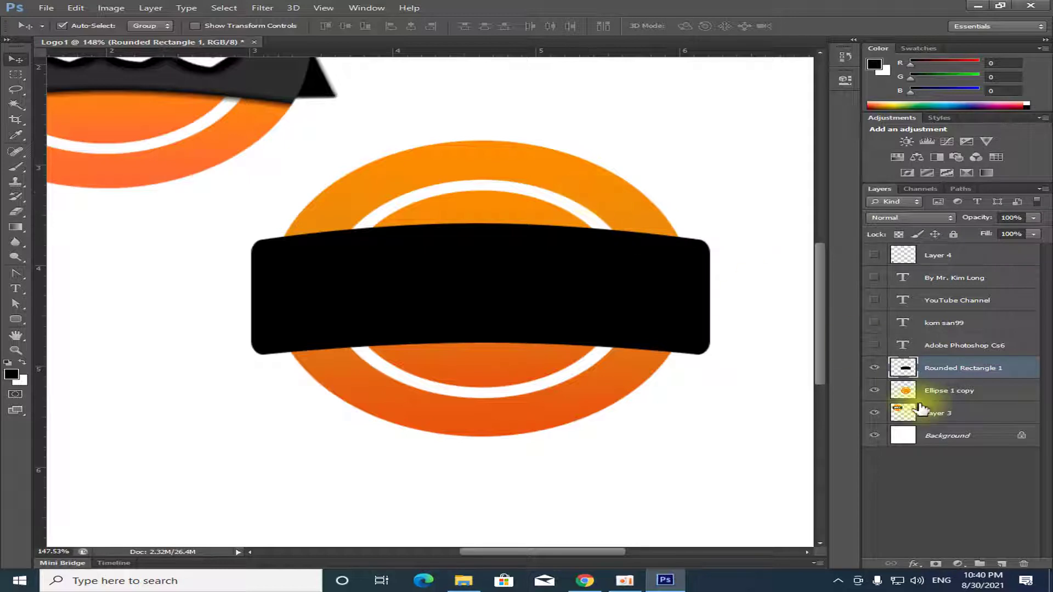
{"action": "left_click", "coordinate": [903, 392]}
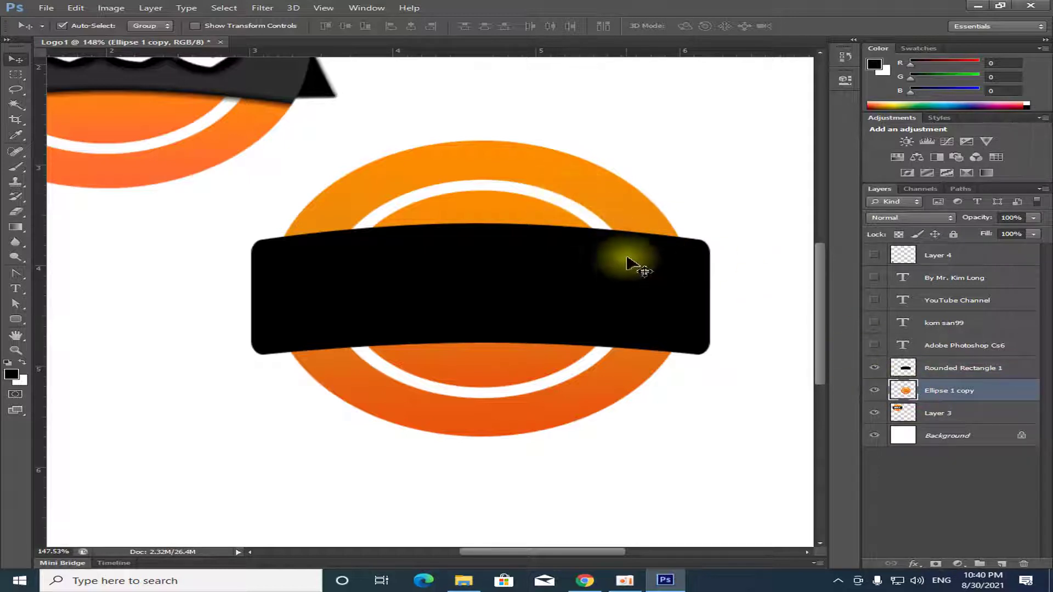
{"action": "left_click", "coordinate": [941, 369]}
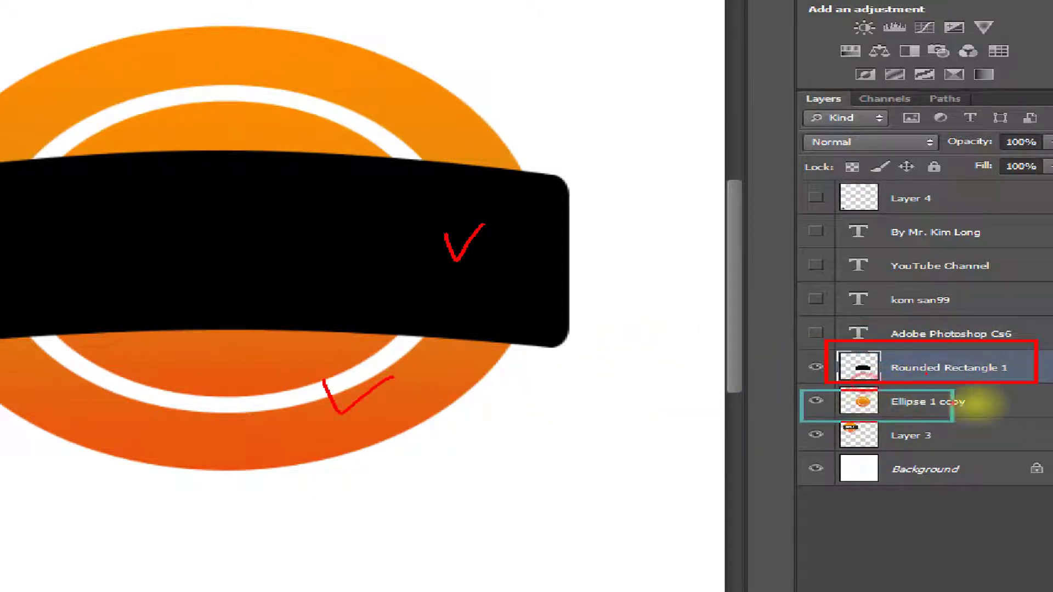
Step: Try clipping the banner to the circle with Alt+Ctrl+G, then release it to compare
{"action": "left_click_drag", "start_coordinate": [836, 357], "coordinate": [870, 406]}
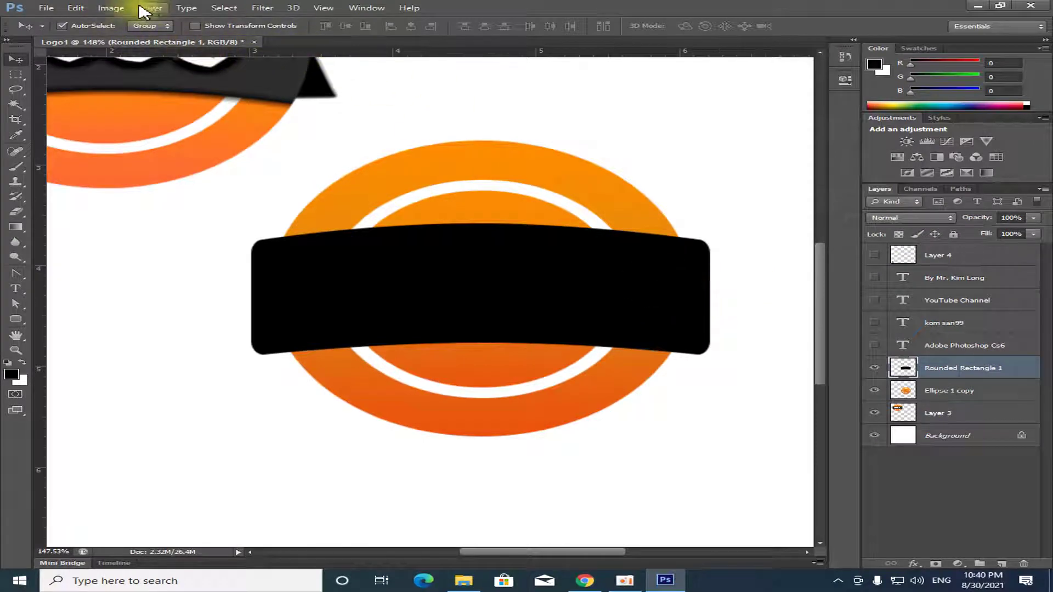
{"action": "left_click", "coordinate": [147, 8]}
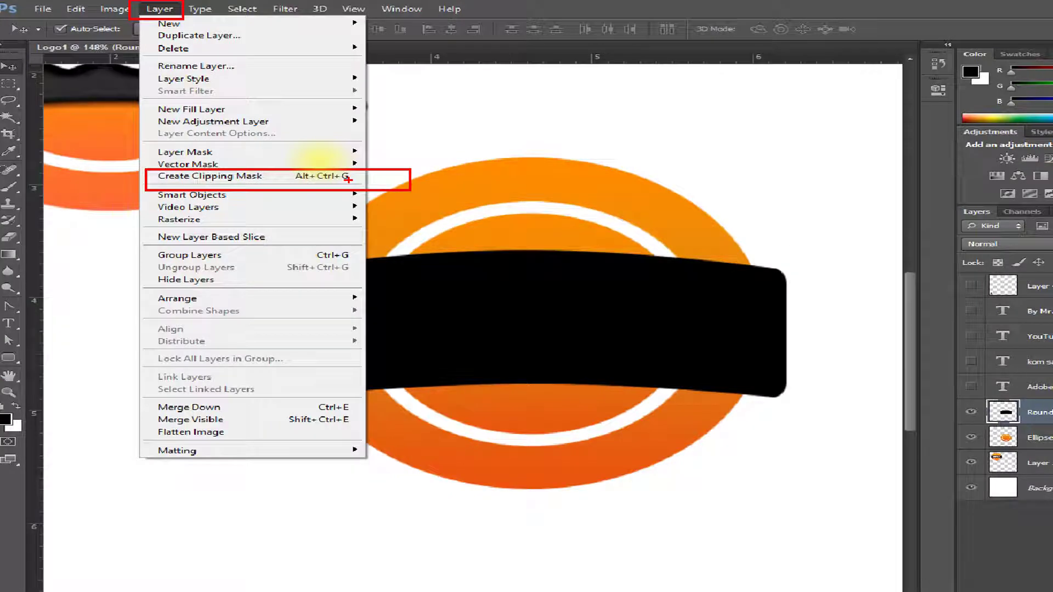
{"action": "left_click", "coordinate": [422, 282]}
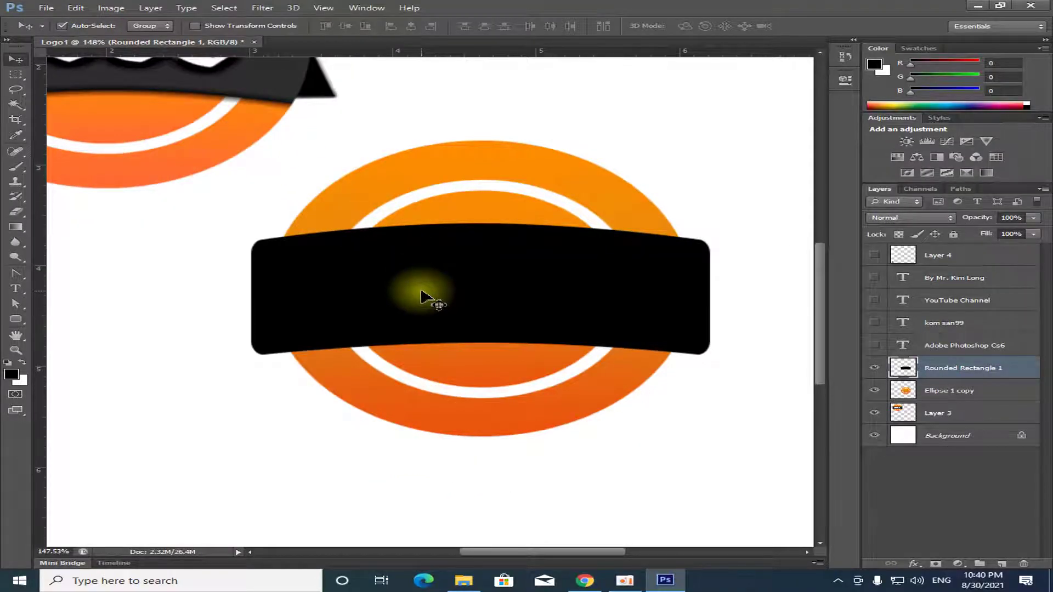
{"action": "key", "text": "ctrl+alt+g"}
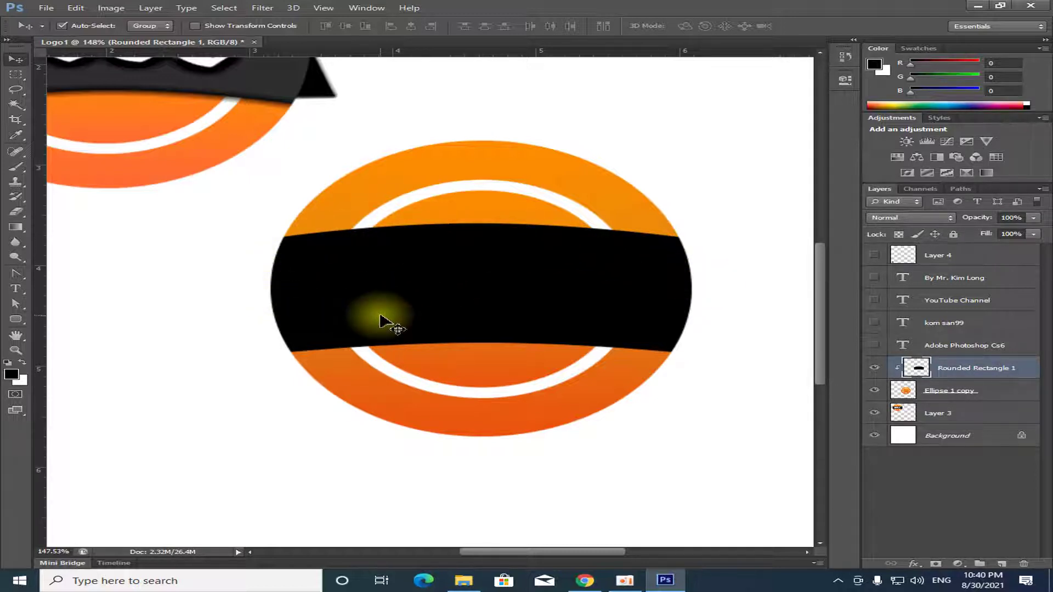
{"action": "key", "text": "ctrl+alt+g"}
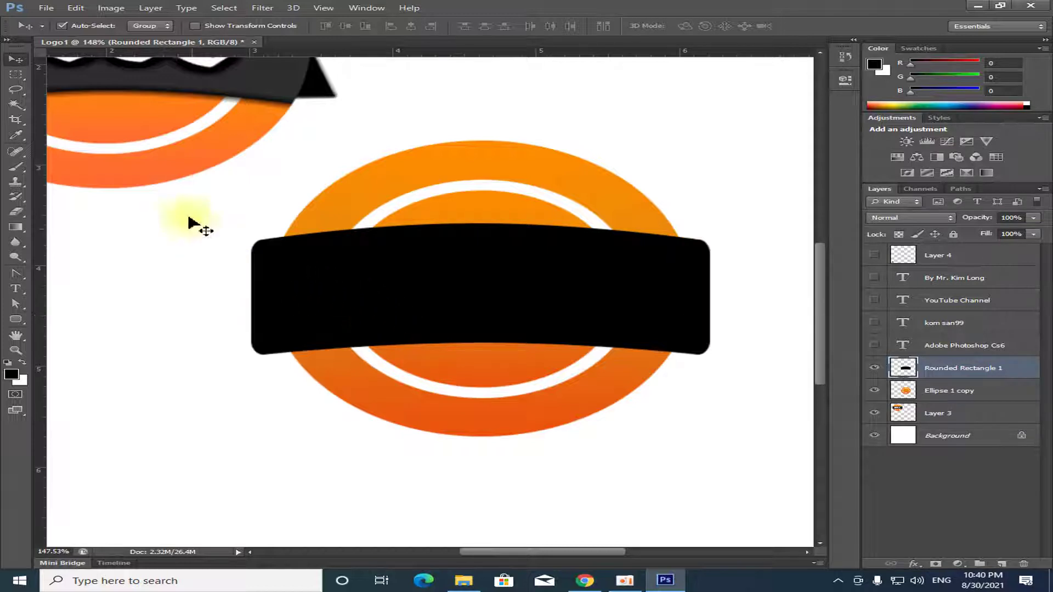
Step: Clip the banner to the circle via Layer > Create Clipping Mask
{"action": "left_click", "coordinate": [151, 8]}
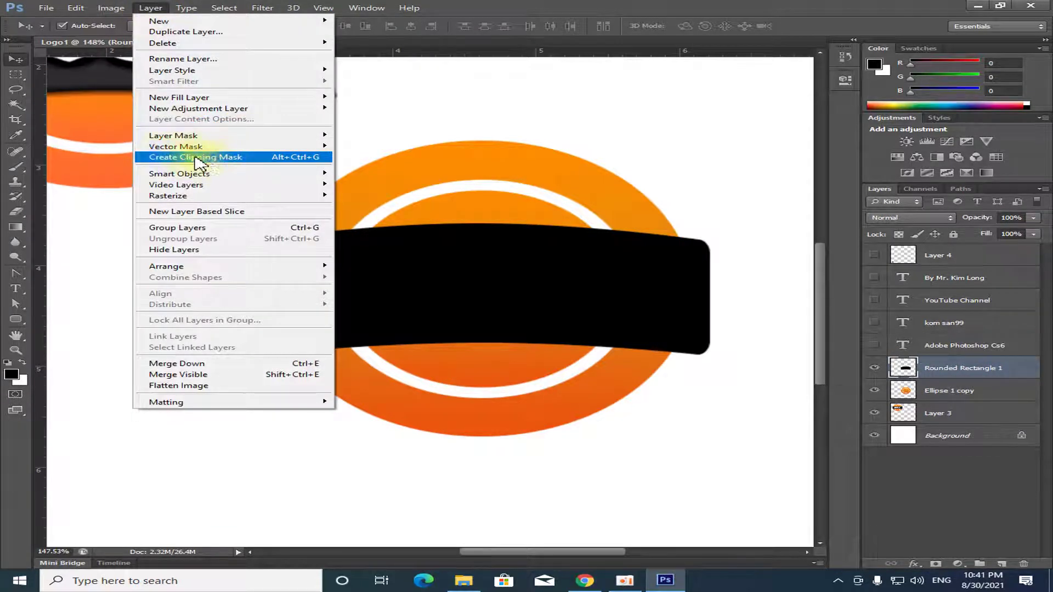
{"action": "left_click", "coordinate": [214, 158]}
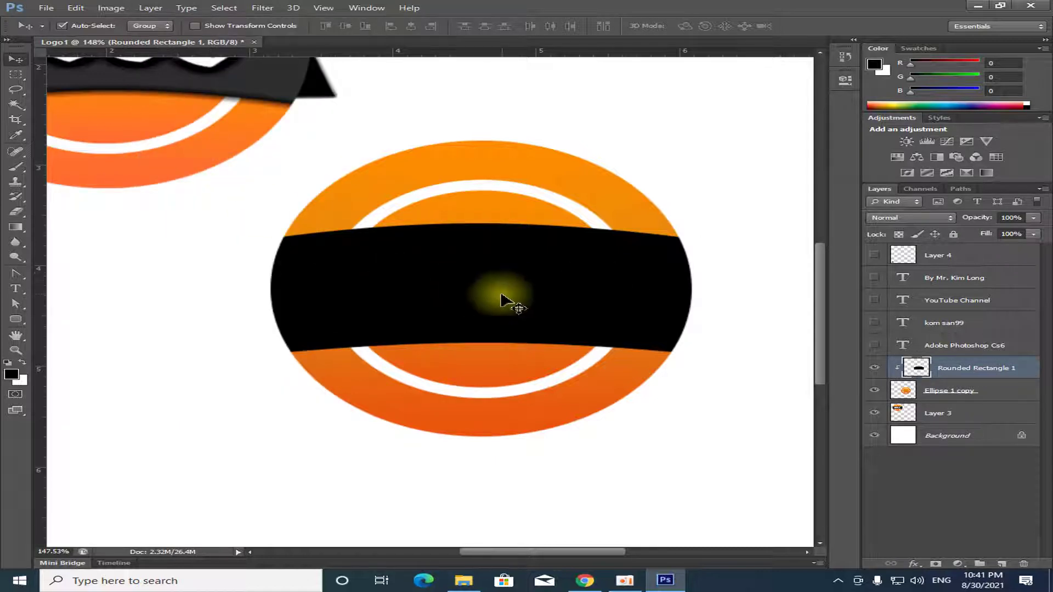
{"action": "left_click", "coordinate": [692, 294]}
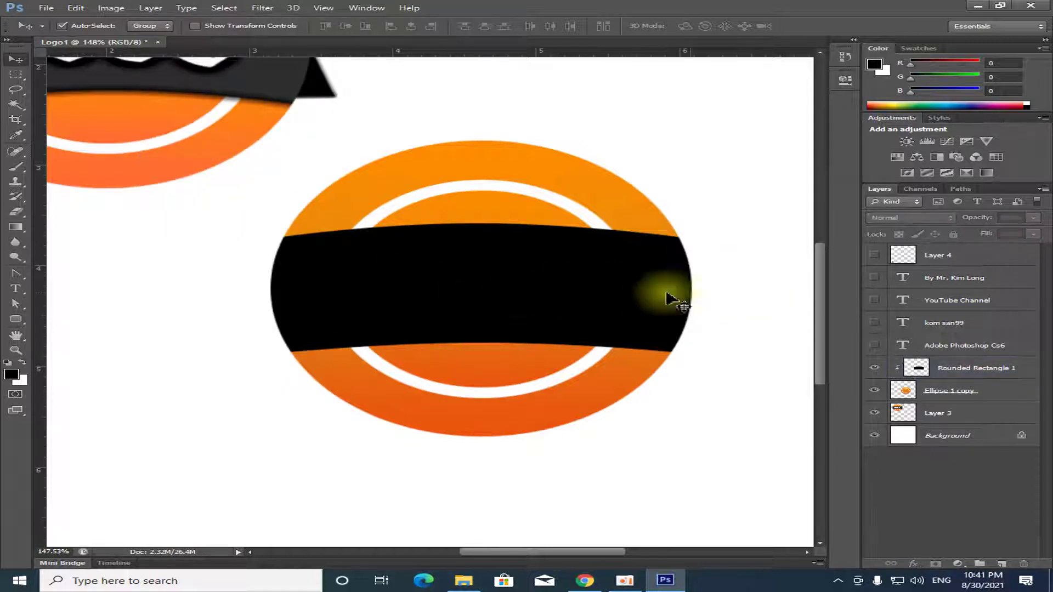
{"action": "scroll", "coordinate": [469, 352], "scroll_direction": "up", "scroll_amount": 1}
{"action": "scroll", "coordinate": [470, 368], "scroll_direction": "up", "scroll_amount": 3}
Step: Place horizontal guides along the black banner's top and bottom edges
{"action": "mouse_move", "coordinate": [536, 556]}
{"action": "left_mouse_down"}
{"action": "mouse_move", "coordinate": [501, 557]}
{"action": "mouse_move", "coordinate": [543, 556]}
{"action": "left_mouse_up"}
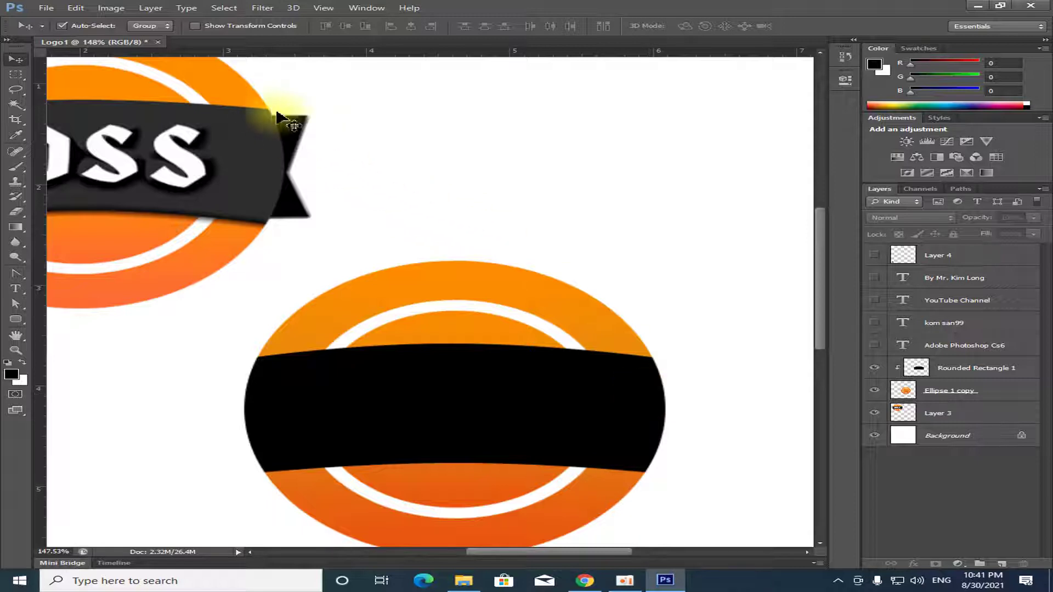
{"action": "scroll", "coordinate": [300, 132], "scroll_direction": "down", "scroll_amount": 1}
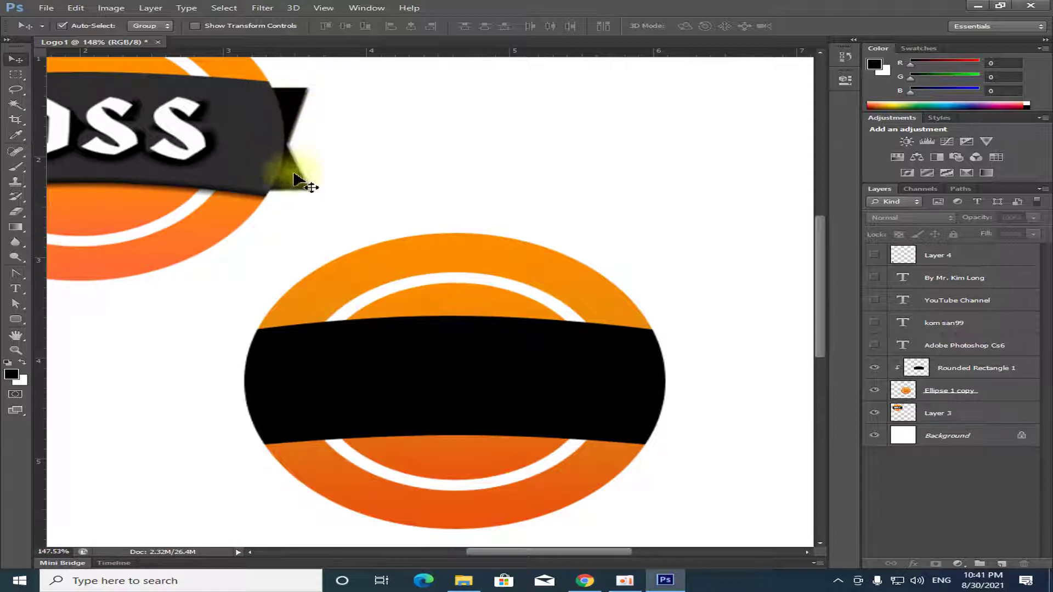
{"action": "scroll", "coordinate": [521, 281], "scroll_direction": "down", "scroll_amount": 1}
{"action": "scroll", "coordinate": [656, 341], "scroll_direction": "down", "scroll_amount": 1}
{"action": "scroll", "coordinate": [650, 342], "scroll_direction": "down", "scroll_amount": 2}
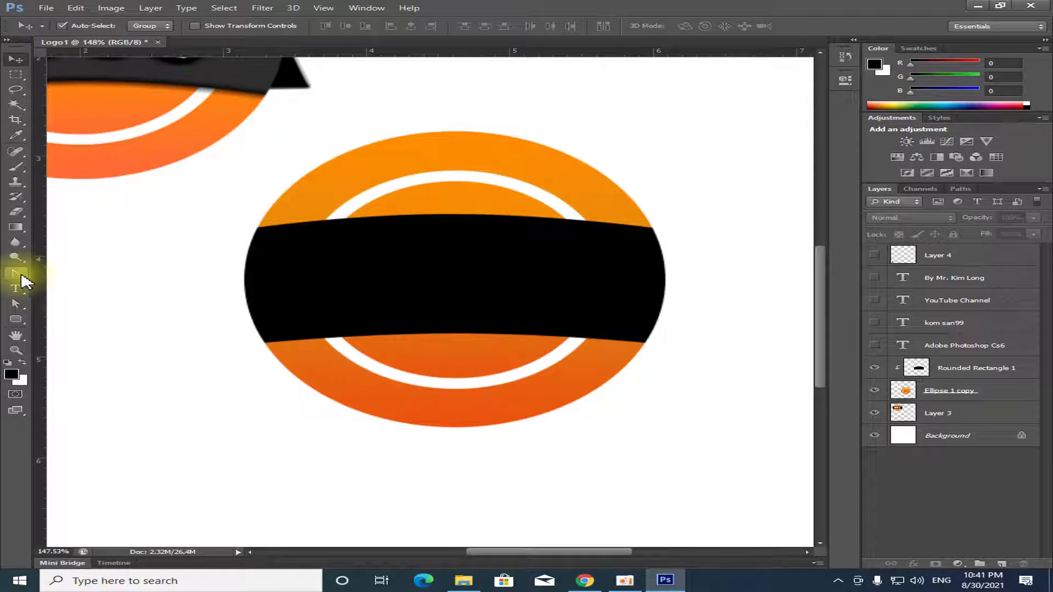
{"action": "left_click_drag", "start_coordinate": [587, 52], "coordinate": [611, 225]}
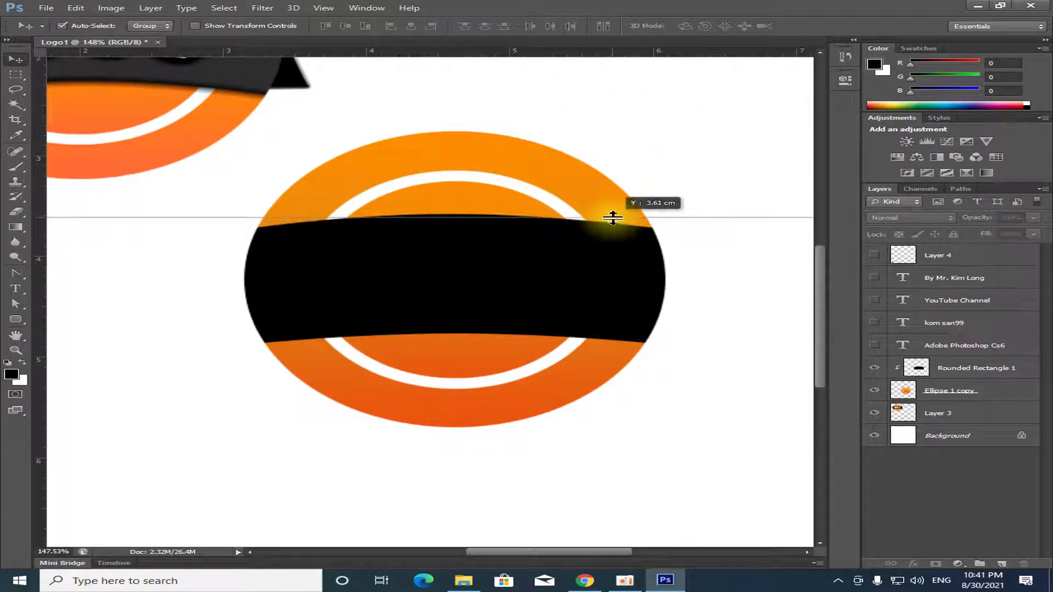
{"action": "left_click_drag", "start_coordinate": [612, 224], "coordinate": [615, 226]}
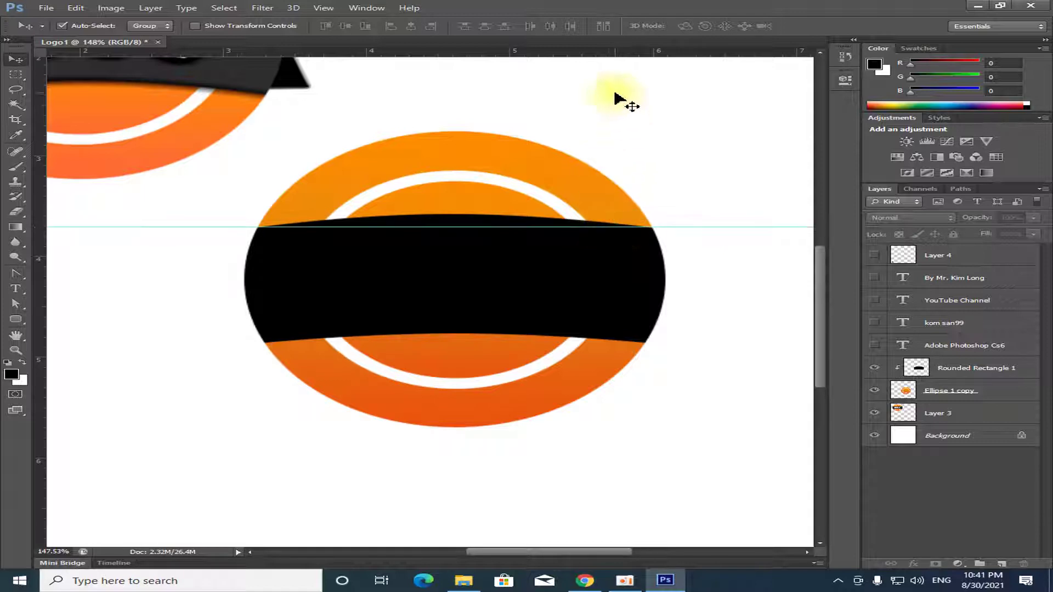
{"action": "left_click_drag", "start_coordinate": [613, 52], "coordinate": [657, 342]}
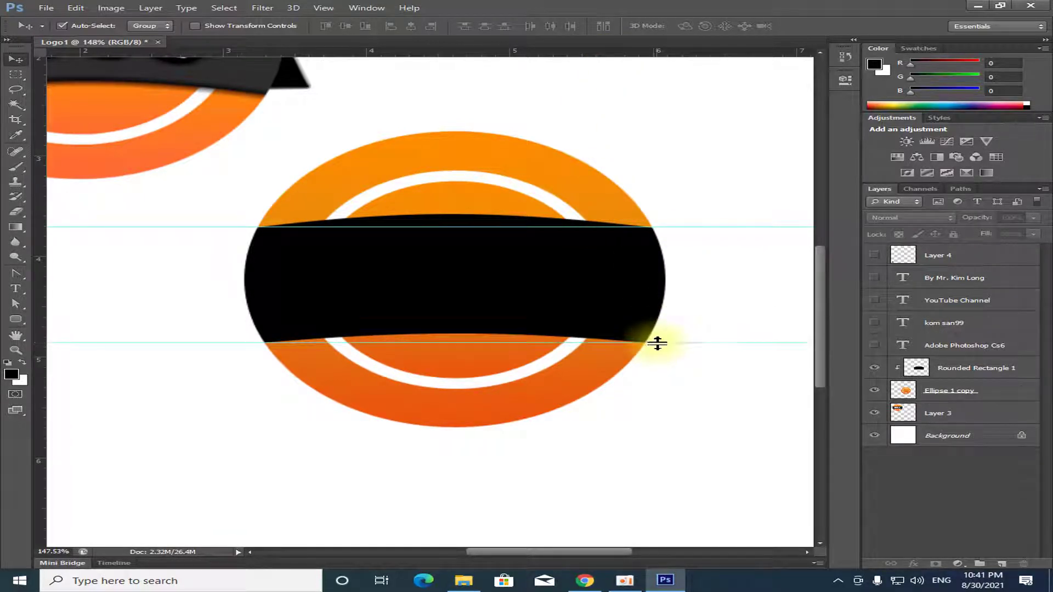
Step: Add a horizontal guide through the banner's centre, using its transform box as reference
{"action": "left_click_drag", "start_coordinate": [642, 54], "coordinate": [661, 284]}
{"action": "left_click", "coordinate": [653, 267]}
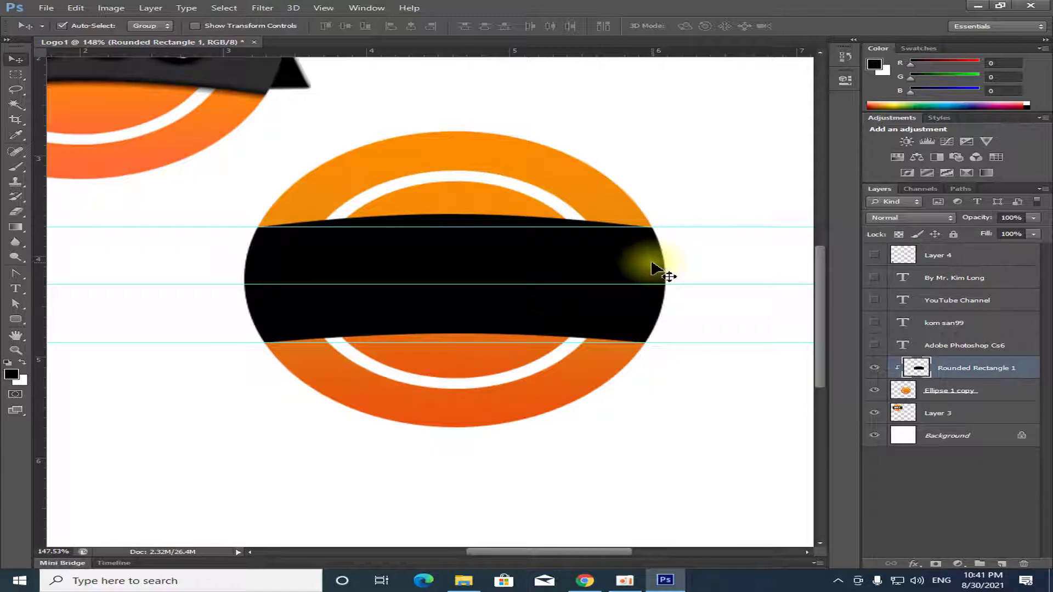
{"action": "key", "text": "ctrl+t"}
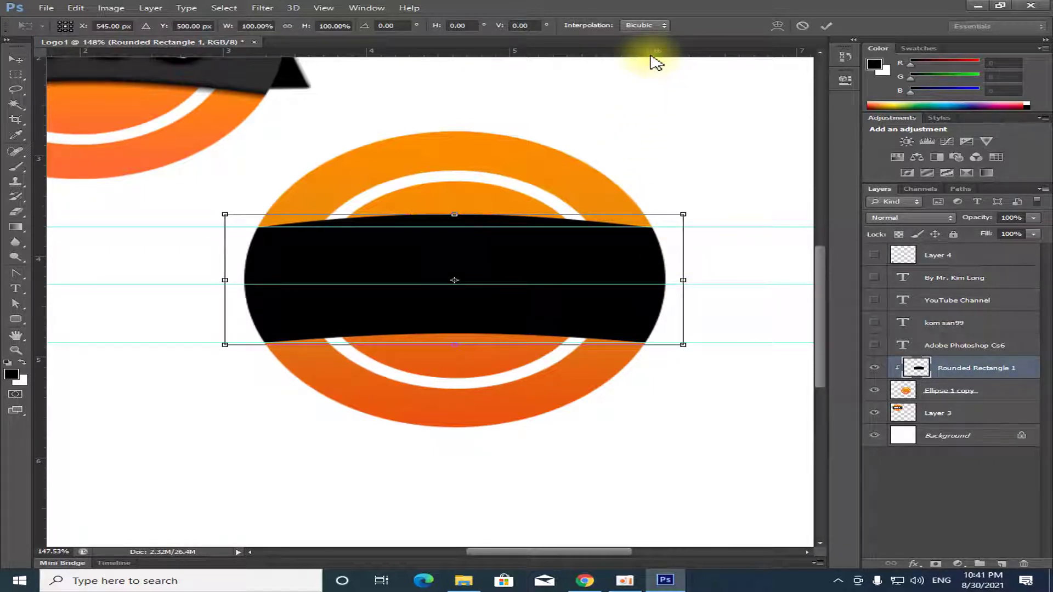
{"action": "left_click_drag", "start_coordinate": [645, 58], "coordinate": [736, 280]}
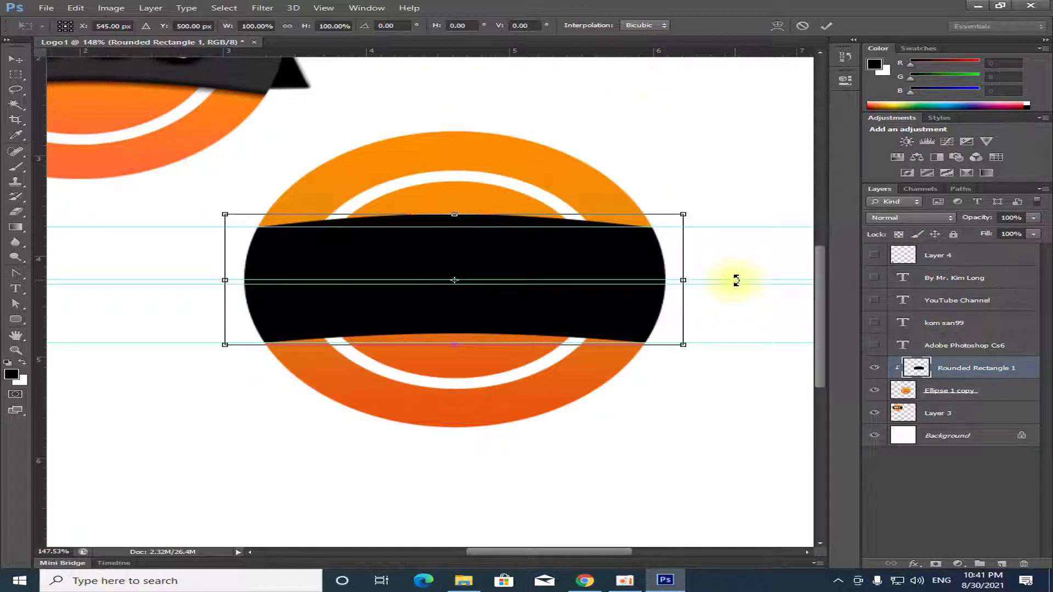
{"action": "key", "text": "Return"}
{"action": "mouse_move", "coordinate": [729, 284]}
{"action": "left_mouse_down"}
{"action": "mouse_move", "coordinate": [705, 28]}
{"action": "mouse_move", "coordinate": [690, 32]}
{"action": "left_mouse_up"}
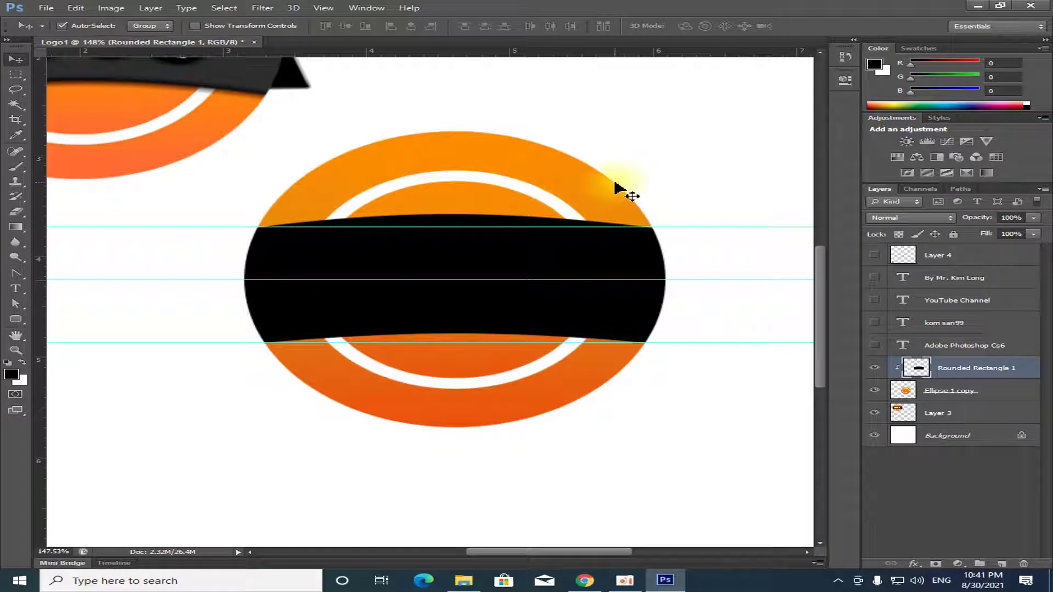
Step: Add a vertical guide just right of the badge
{"action": "left_click_drag", "start_coordinate": [48, 258], "coordinate": [704, 286]}
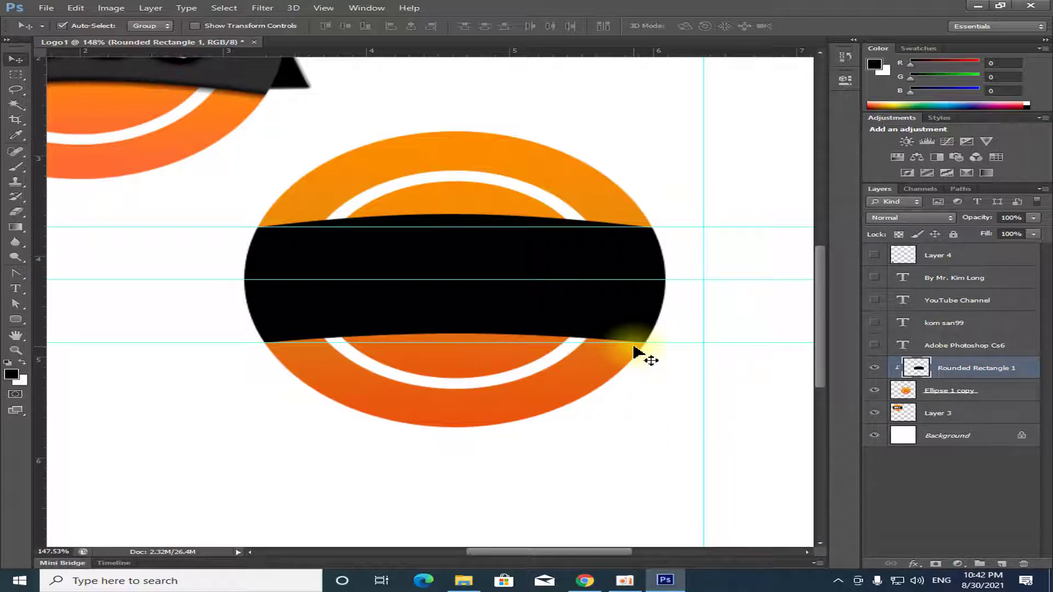
{"action": "scroll", "coordinate": [233, 153], "scroll_direction": "up", "scroll_amount": 3}
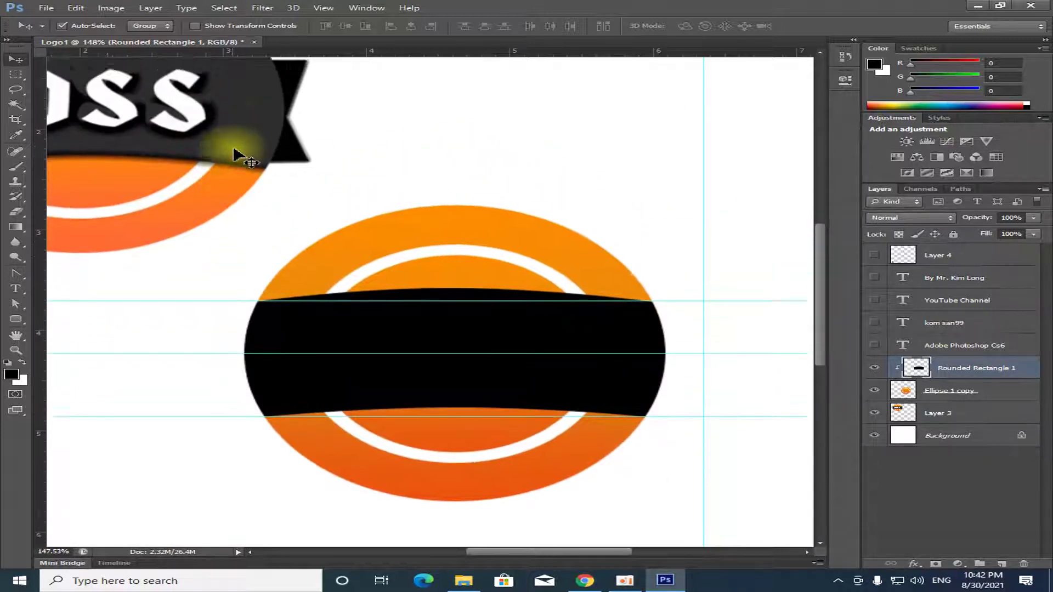
{"action": "scroll", "coordinate": [236, 154], "scroll_direction": "up", "scroll_amount": 1}
{"action": "scroll", "coordinate": [314, 241], "scroll_direction": "down", "scroll_amount": 1}
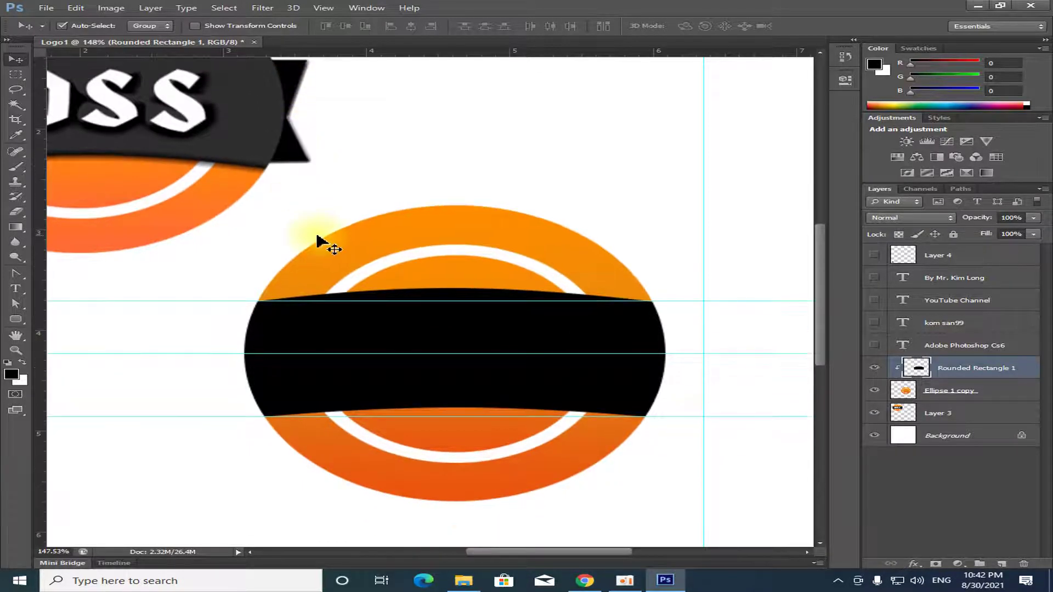
{"action": "scroll", "coordinate": [313, 241], "scroll_direction": "down", "scroll_amount": 1}
{"action": "scroll", "coordinate": [630, 287], "scroll_direction": "down", "scroll_amount": 1}
{"action": "left_click_drag", "start_coordinate": [580, 553], "coordinate": [618, 558]}
{"action": "left_click", "coordinate": [16, 274]}
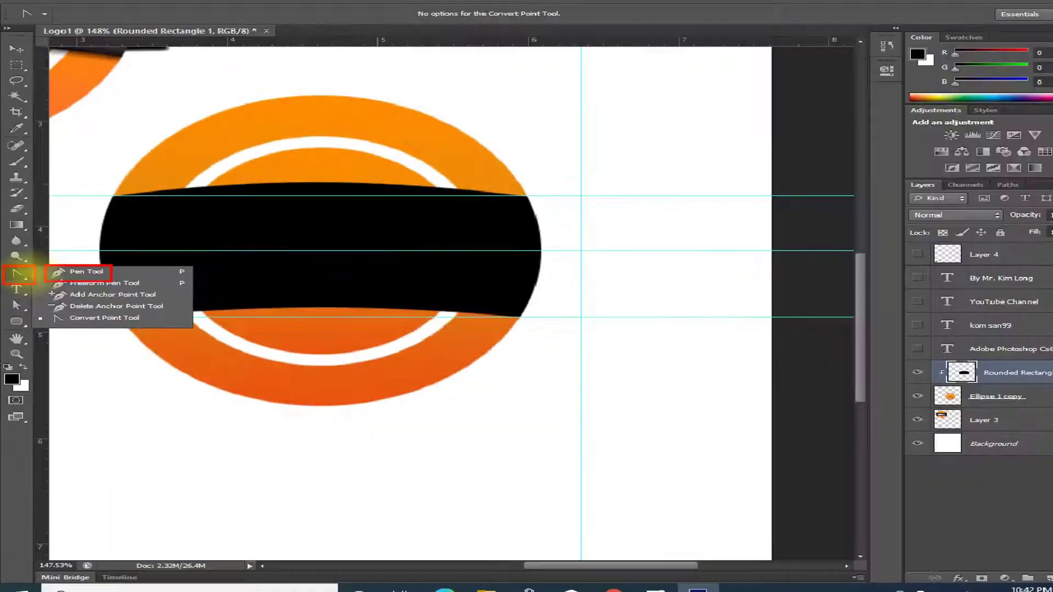
Step: Create new Layer 5 and draw a closed Pen path for a notched tail at the banner's right end
{"action": "left_click", "coordinate": [199, 388]}
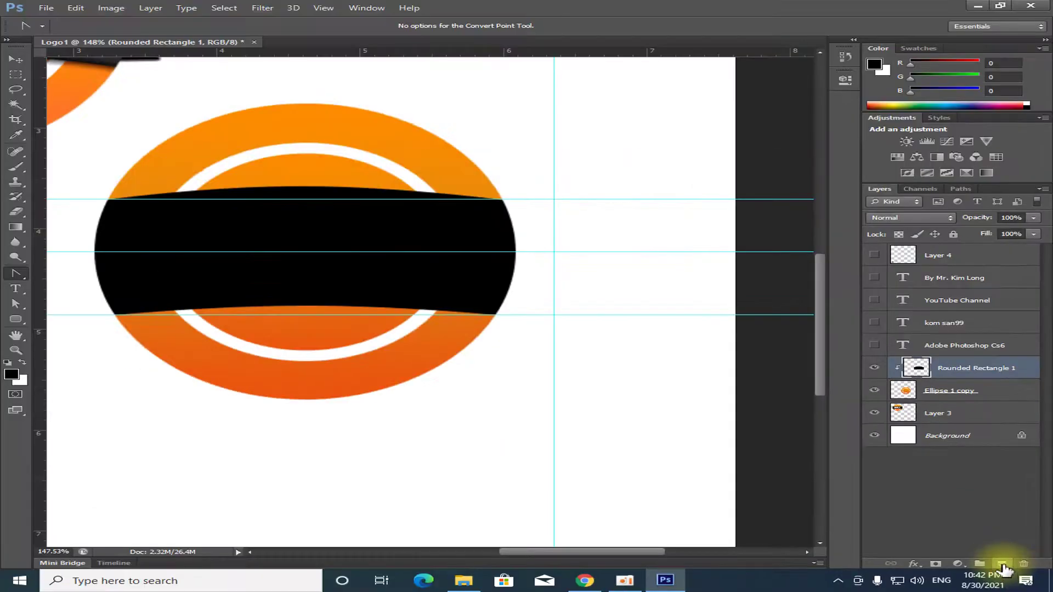
{"action": "left_click", "coordinate": [1002, 564]}
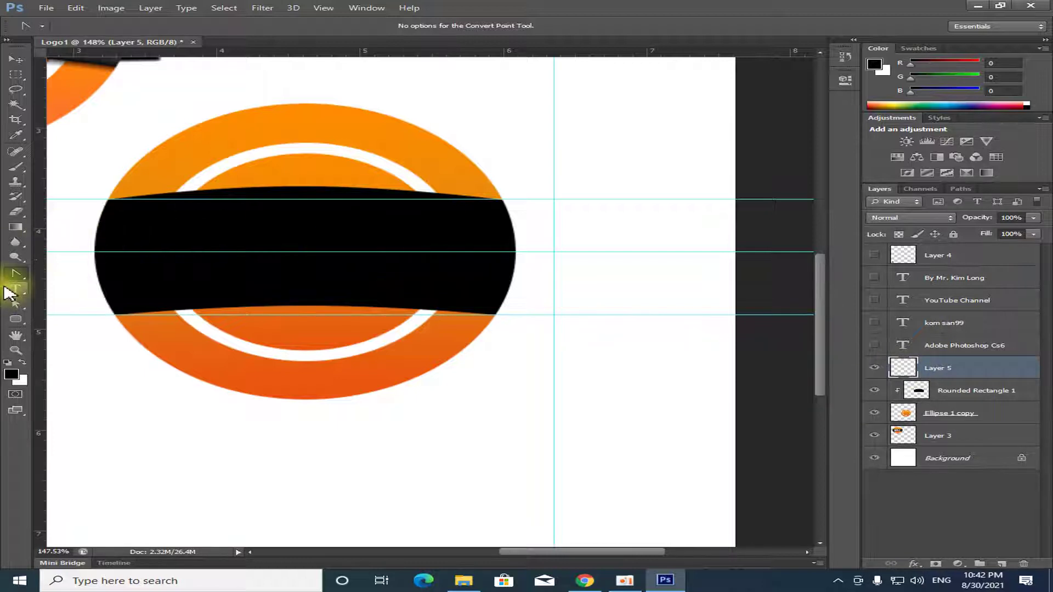
{"action": "right_click", "coordinate": [16, 273]}
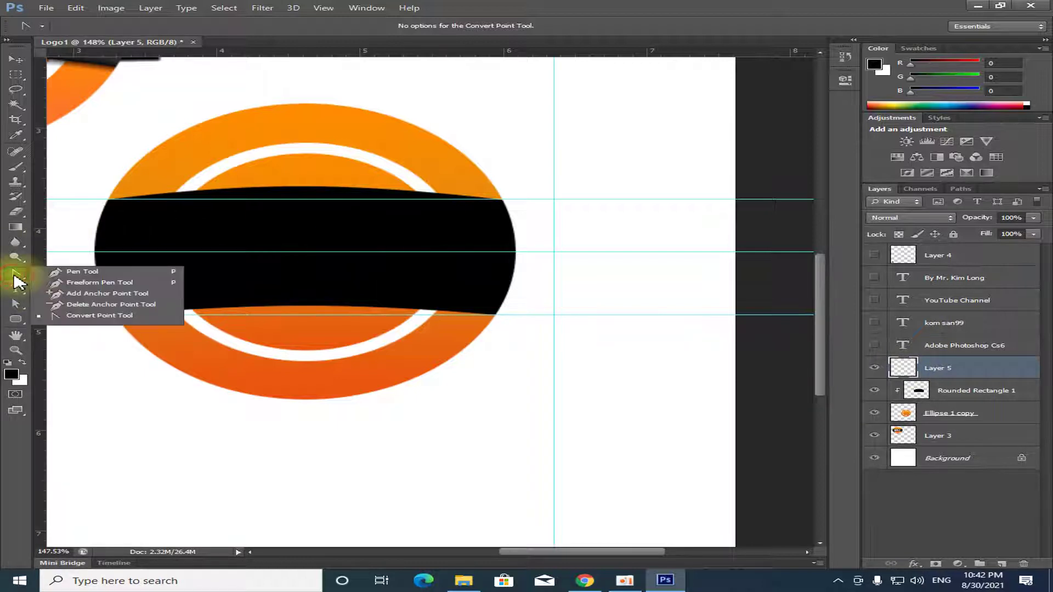
{"action": "left_click", "coordinate": [82, 273]}
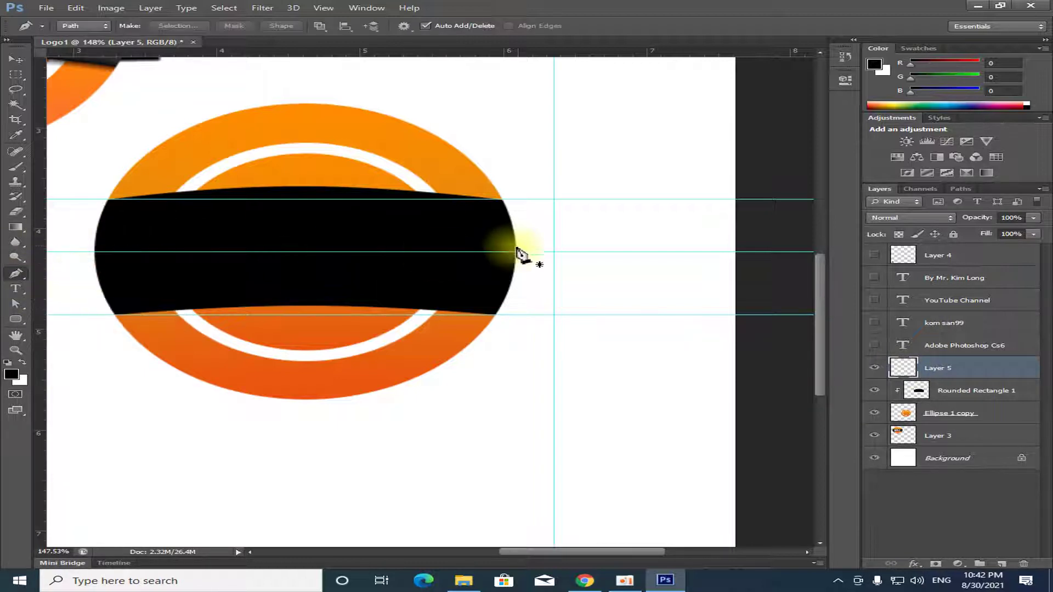
{"action": "left_click", "coordinate": [503, 200]}
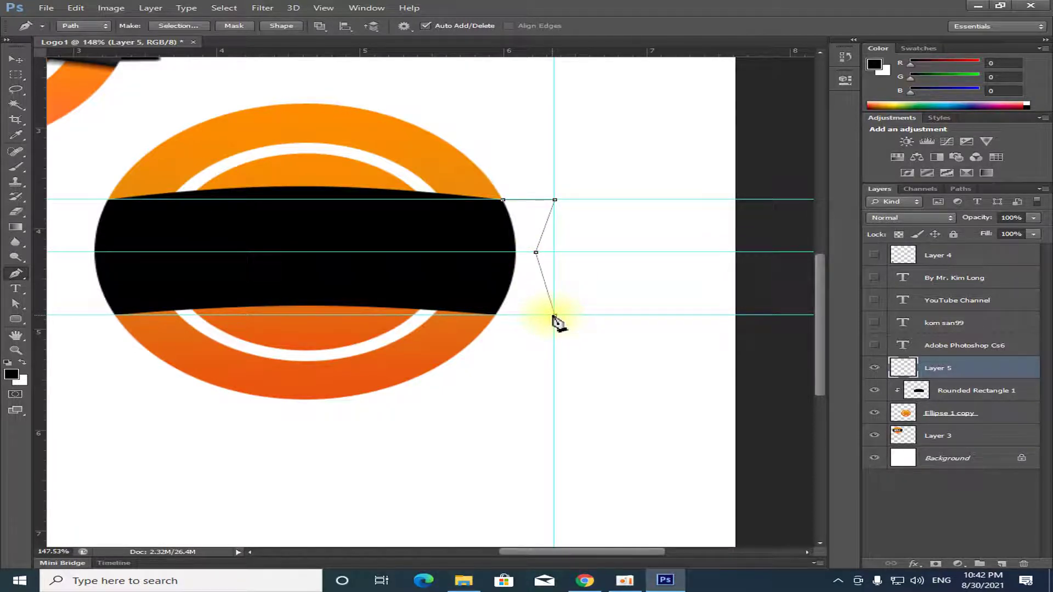
{"action": "left_click", "coordinate": [503, 204]}
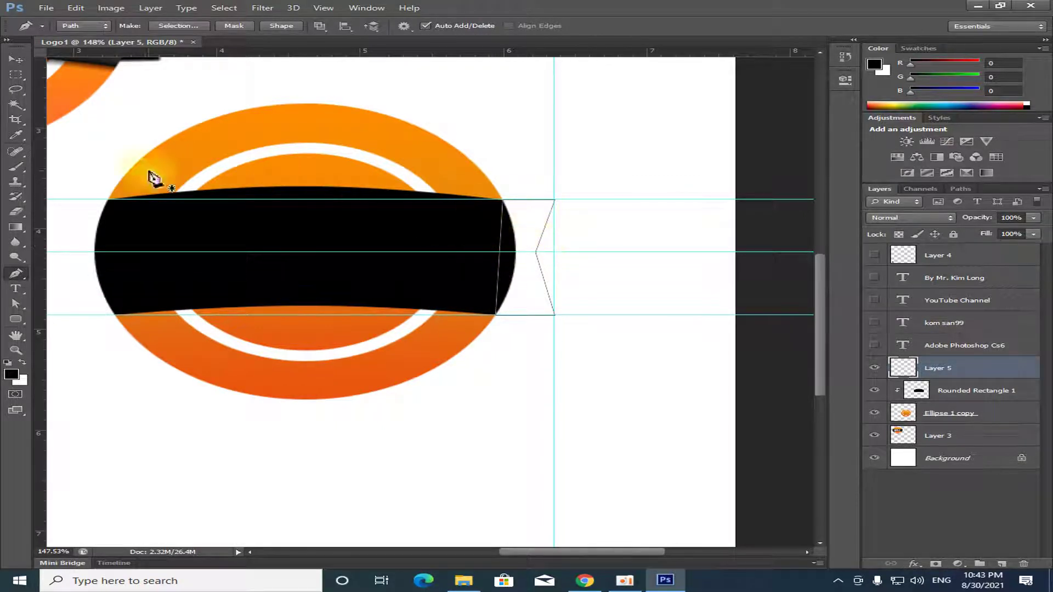
{"action": "left_click", "coordinate": [16, 60]}
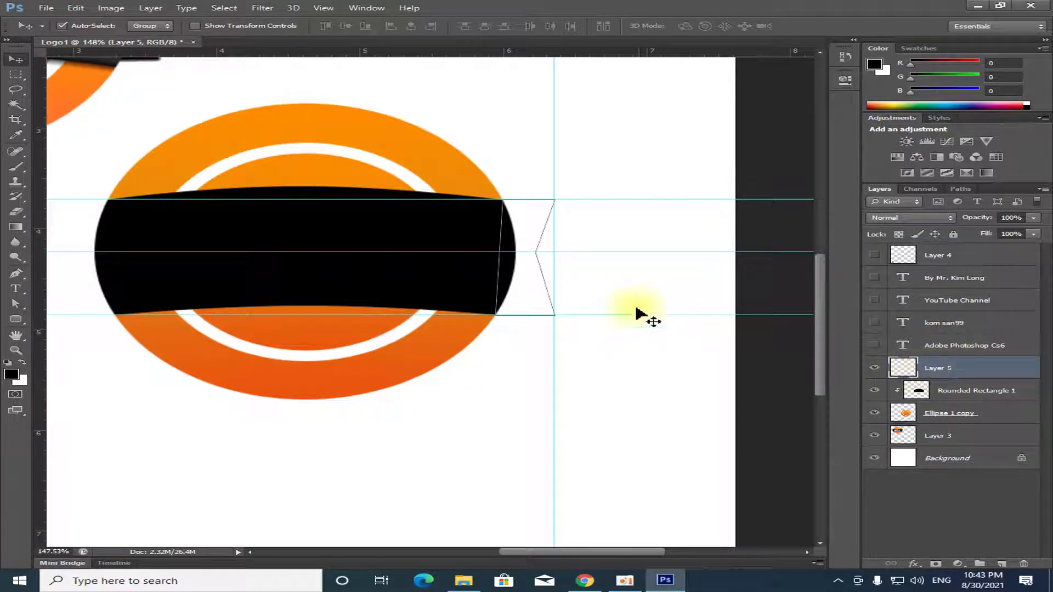
Step: Zoom in on the tail path and switch to the Direct Selection Tool
{"action": "key", "text": "ctrl+Return"}
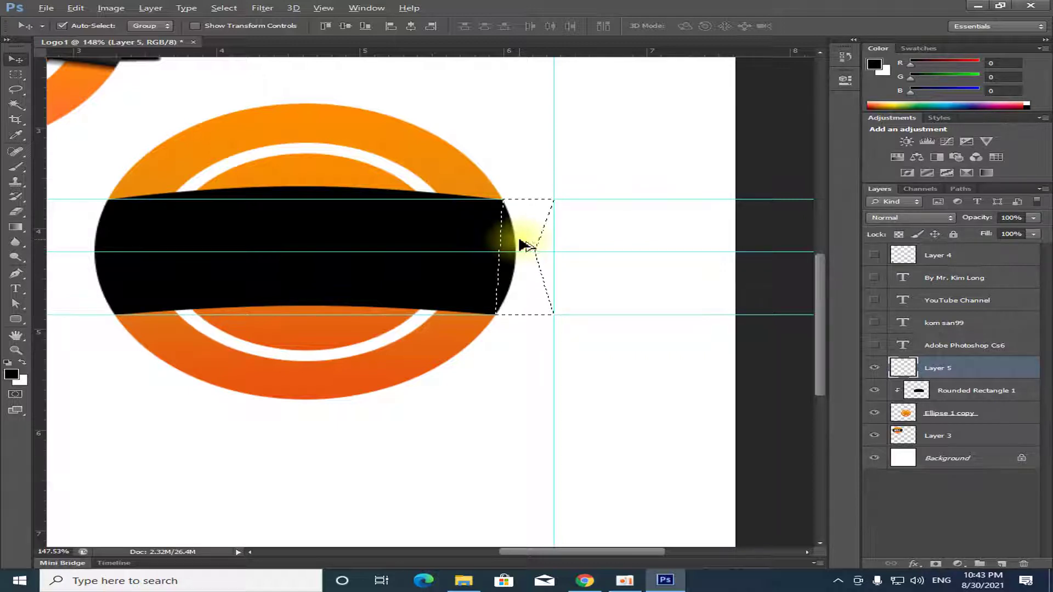
{"action": "key", "text": "ctrl+z"}
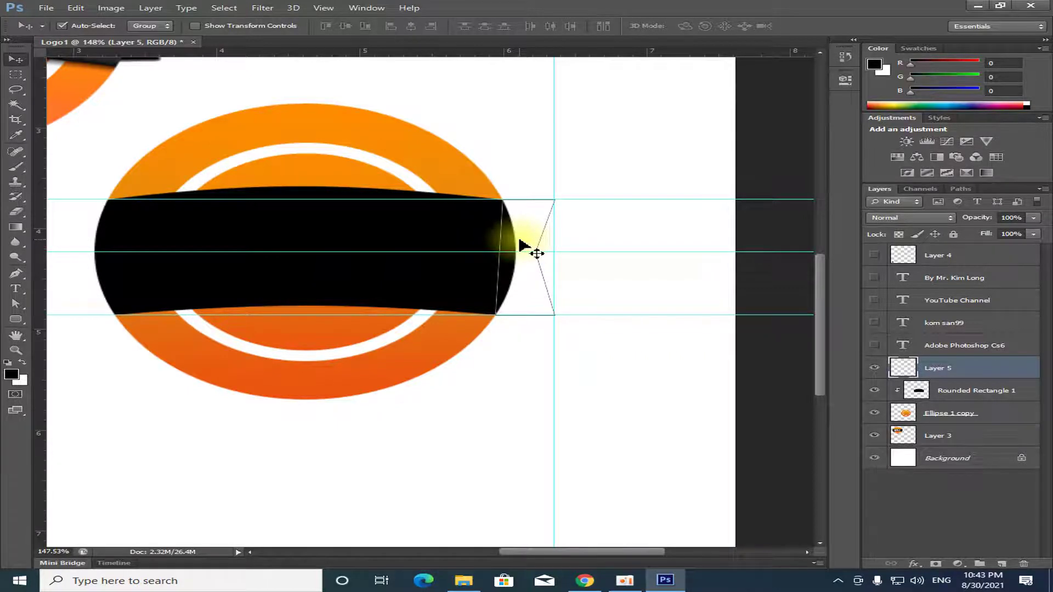
{"action": "scroll", "coordinate": [521, 245], "scroll_direction": "up", "scroll_amount": 2}
{"action": "scroll", "coordinate": [547, 285], "scroll_direction": "up", "scroll_amount": 2}
{"action": "scroll", "coordinate": [540, 281], "scroll_direction": "up", "scroll_amount": 1}
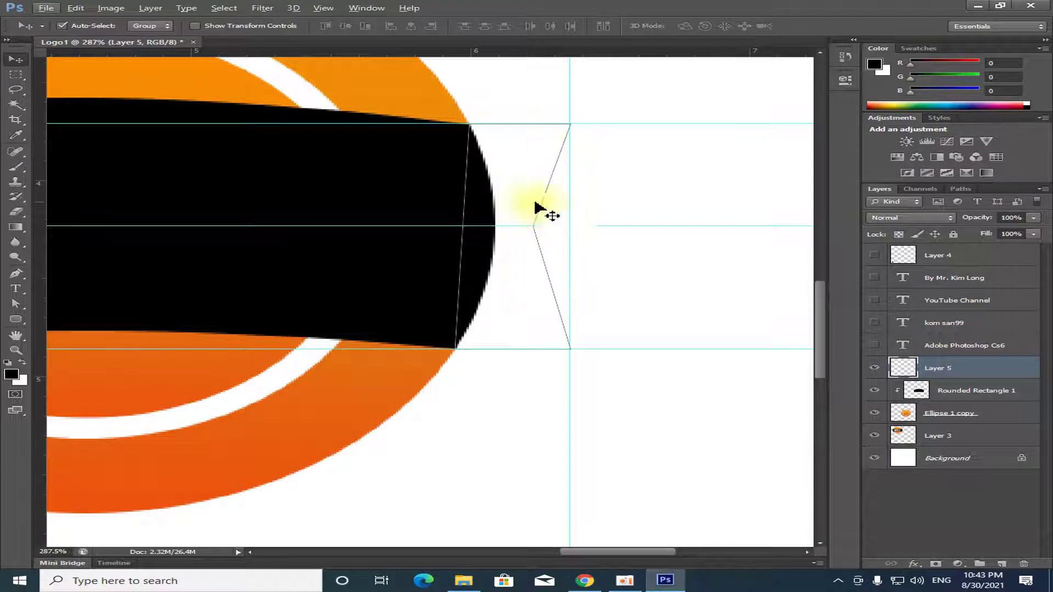
{"action": "left_click", "coordinate": [15, 274]}
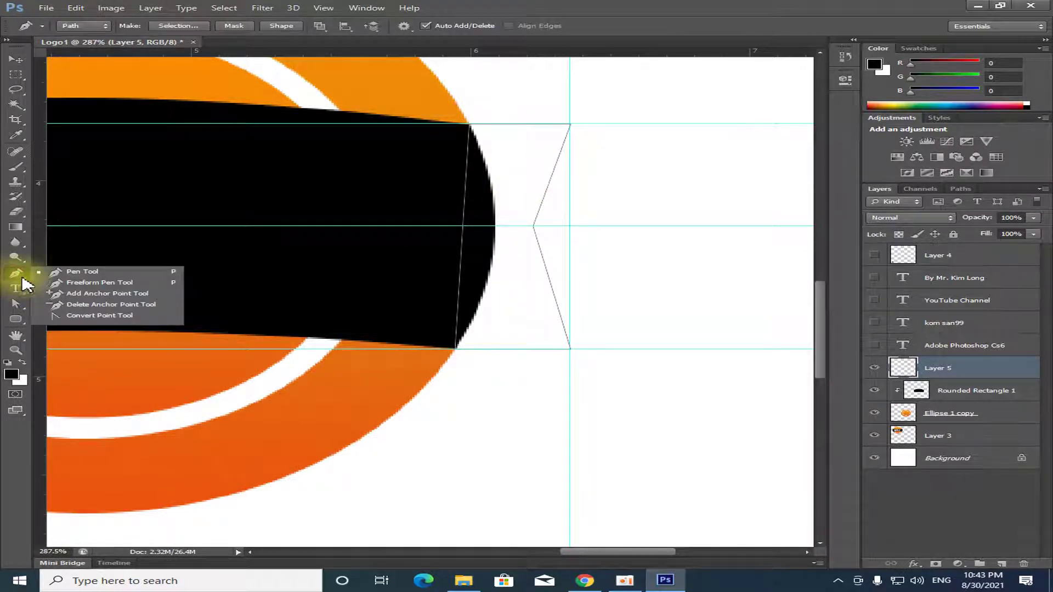
{"action": "left_click", "coordinate": [93, 317]}
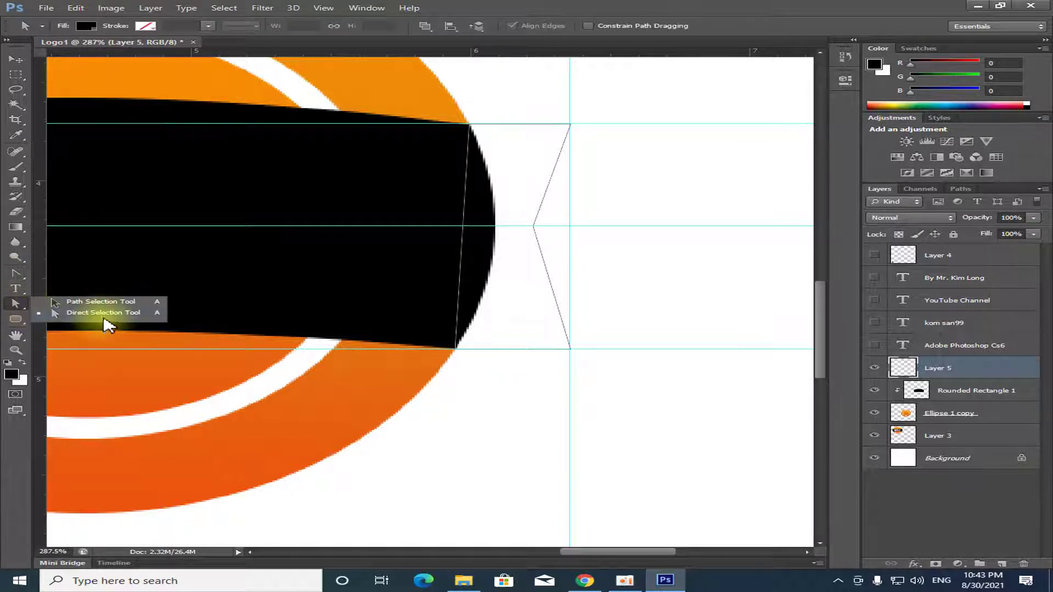
{"action": "left_click_drag", "start_coordinate": [30, 311], "coordinate": [105, 318]}
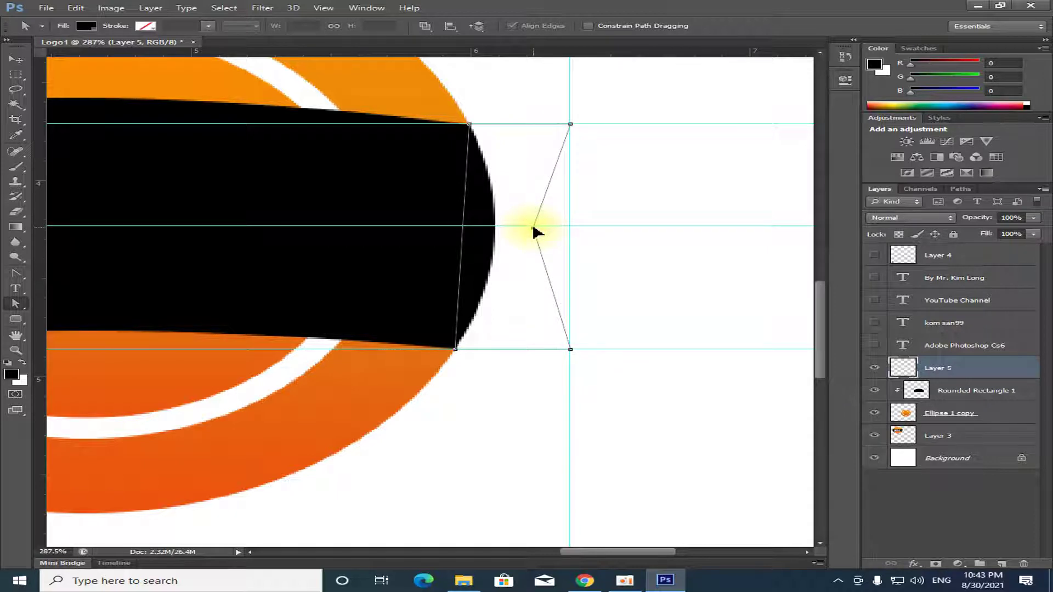
Step: Drag the notch anchor left toward the banner end and set the top-right corner on the guides
{"action": "left_click_drag", "start_coordinate": [534, 233], "coordinate": [526, 234]}
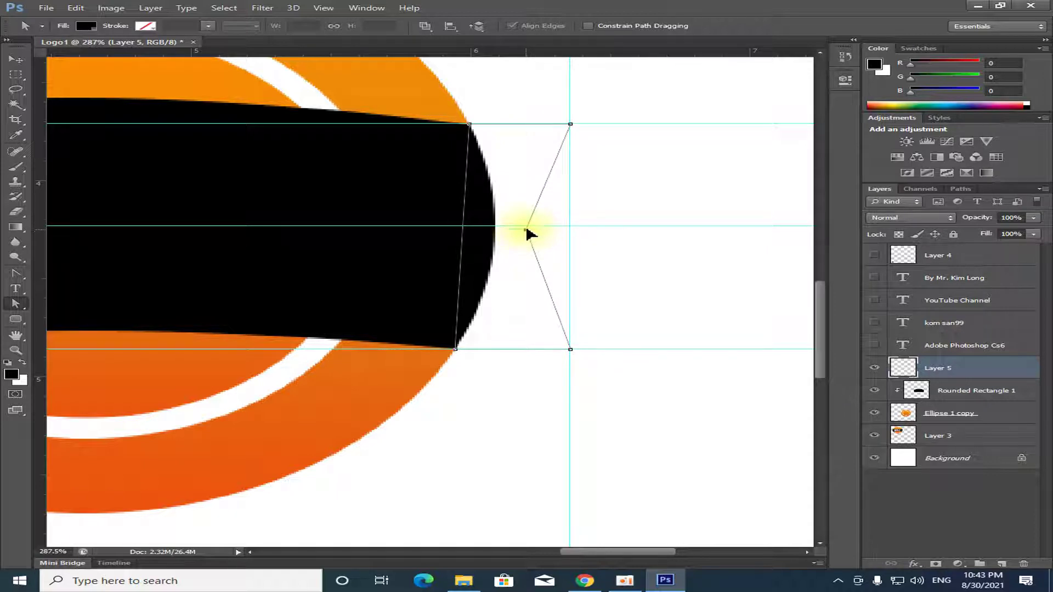
{"action": "left_click_drag", "start_coordinate": [526, 226], "coordinate": [518, 228]}
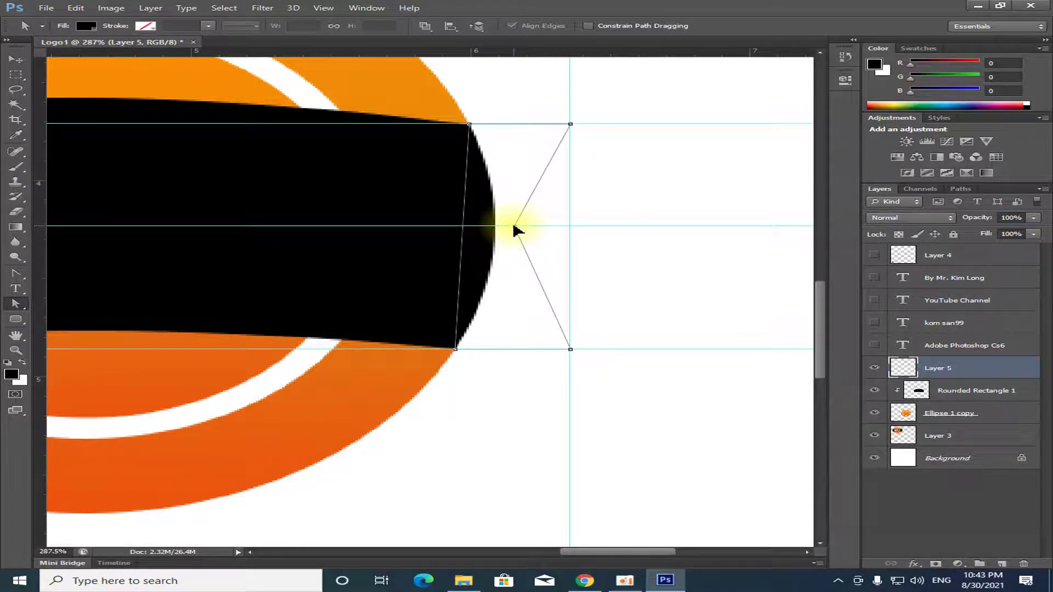
{"action": "left_click_drag", "start_coordinate": [514, 226], "coordinate": [507, 226]}
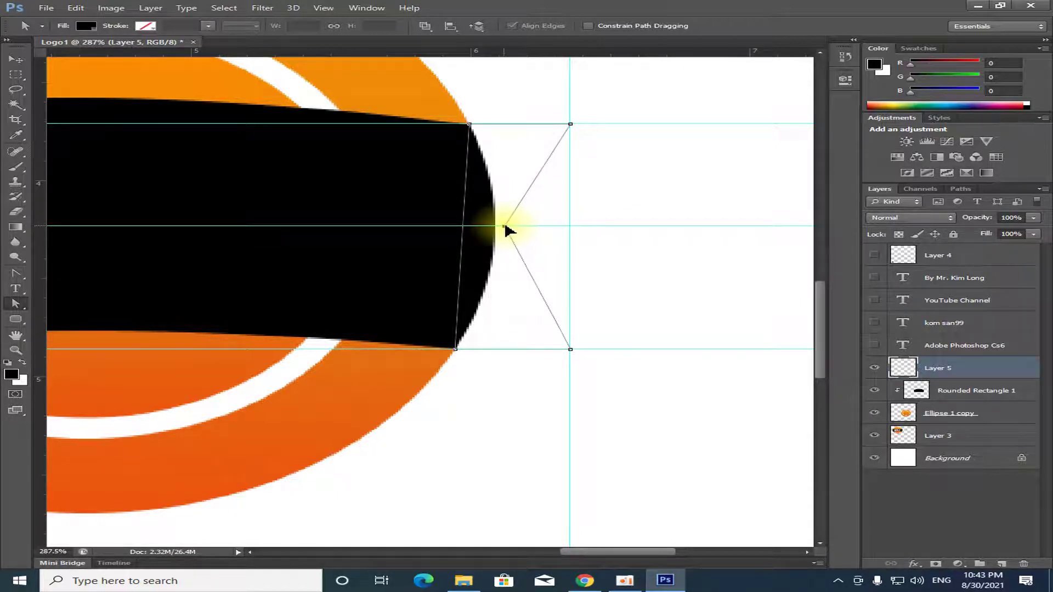
{"action": "left_click_drag", "start_coordinate": [570, 125], "coordinate": [566, 128]}
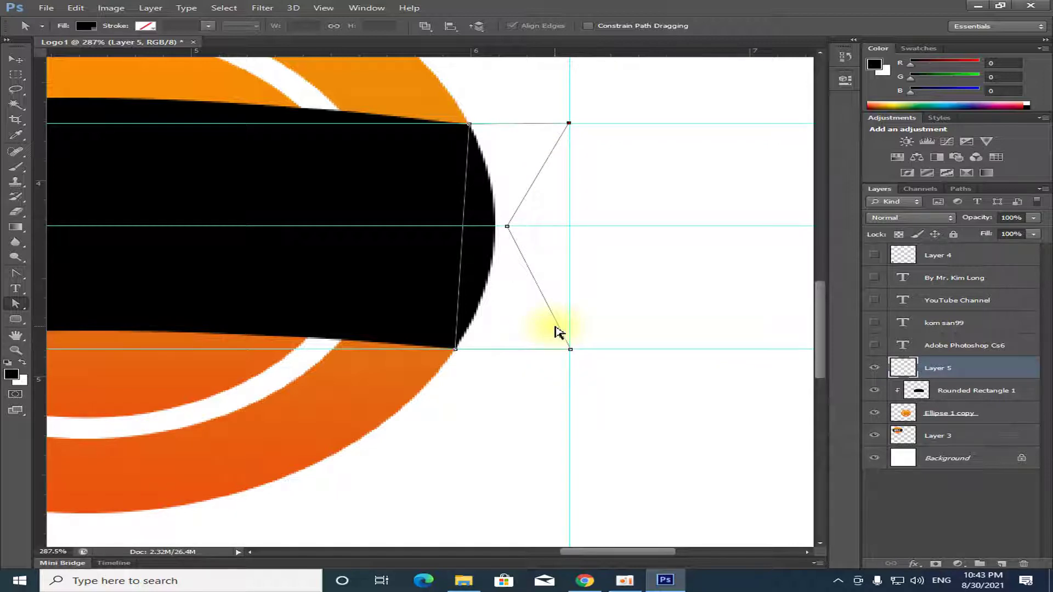
{"action": "left_click", "coordinate": [15, 58]}
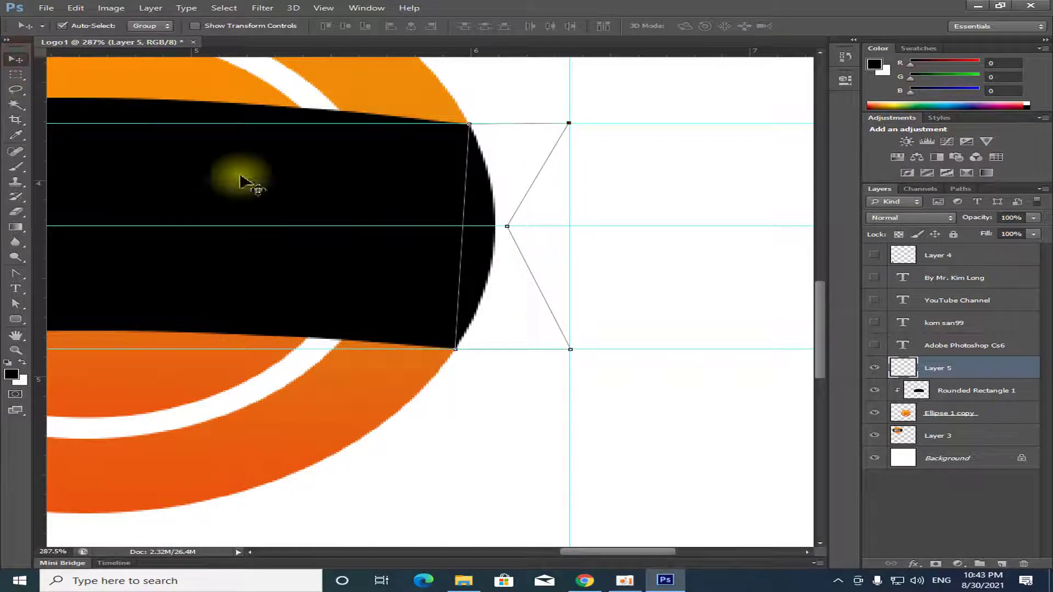
Step: Load the reshaped tail path as a selection and keep black as the foreground colour
{"action": "key", "text": "ctrl+Return"}
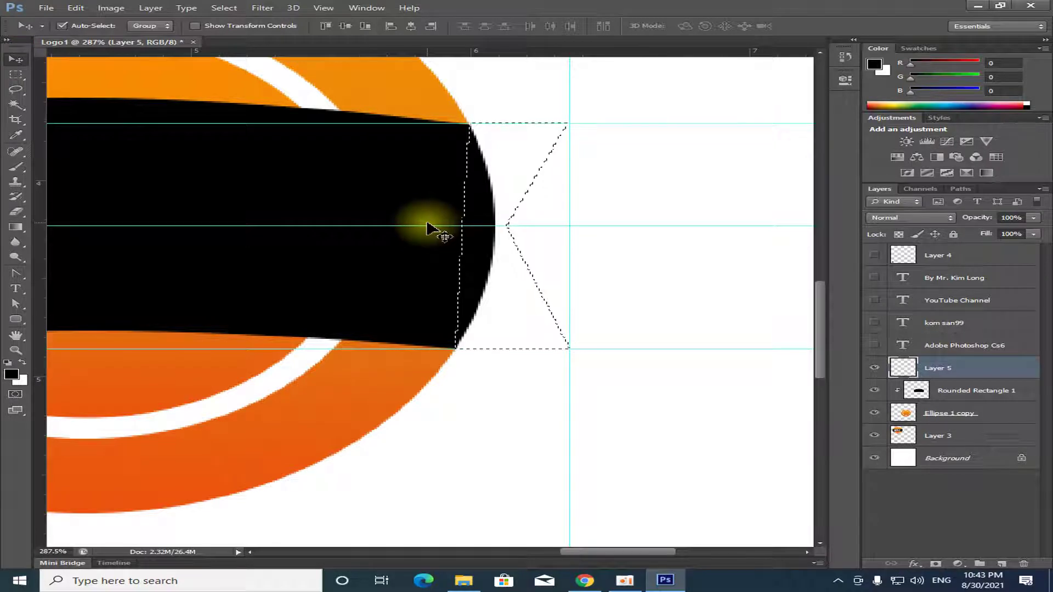
{"action": "left_click", "coordinate": [11, 375]}
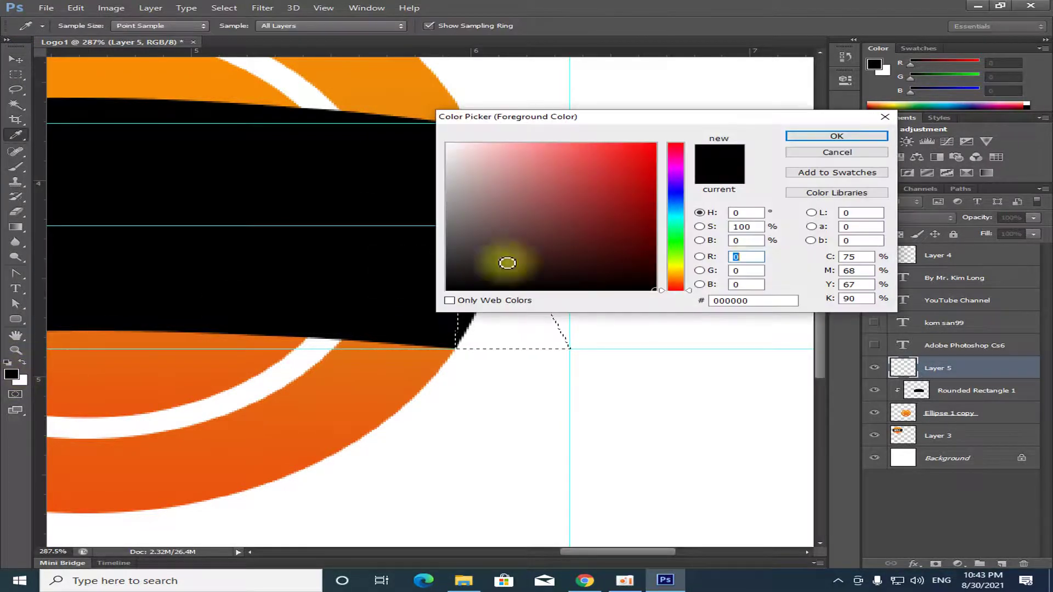
{"action": "left_click", "coordinate": [649, 296]}
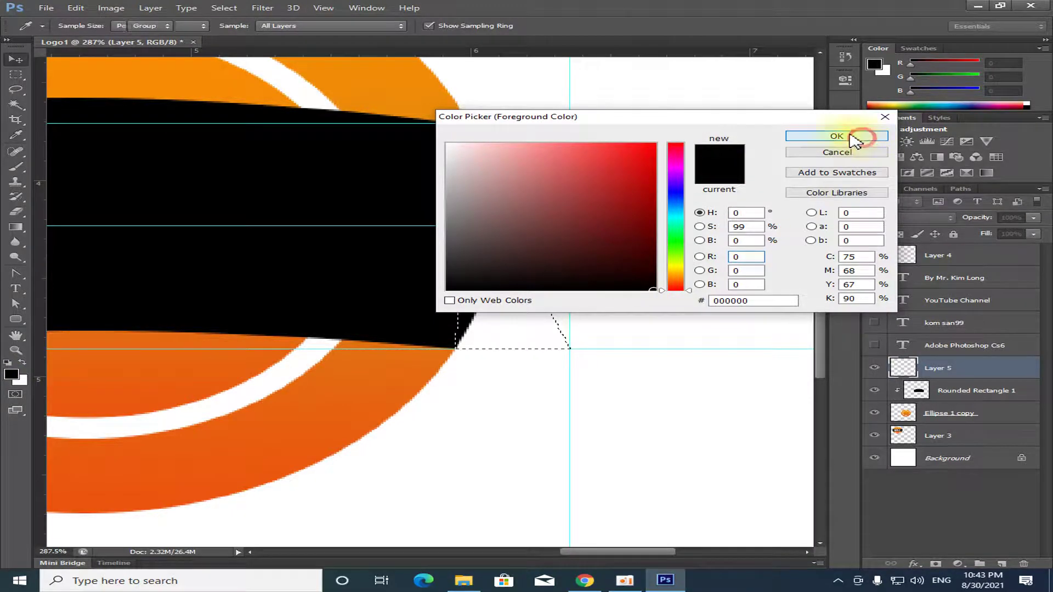
{"action": "left_click", "coordinate": [856, 137]}
{"action": "key", "text": "v"}
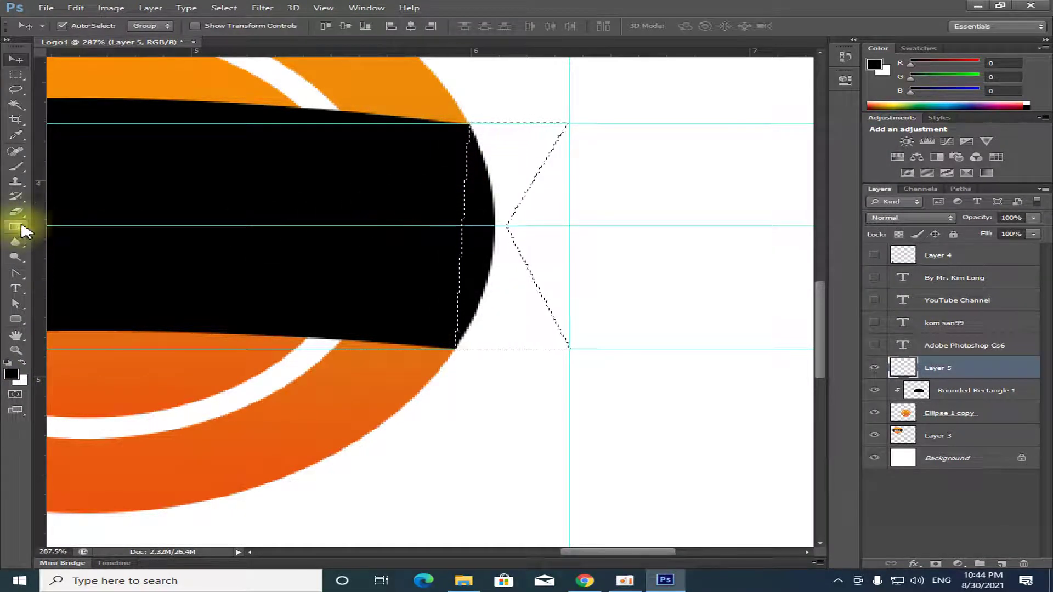
Step: Fill the tail selection with black using the Paint Bucket Tool
{"action": "left_click", "coordinate": [18, 228]}
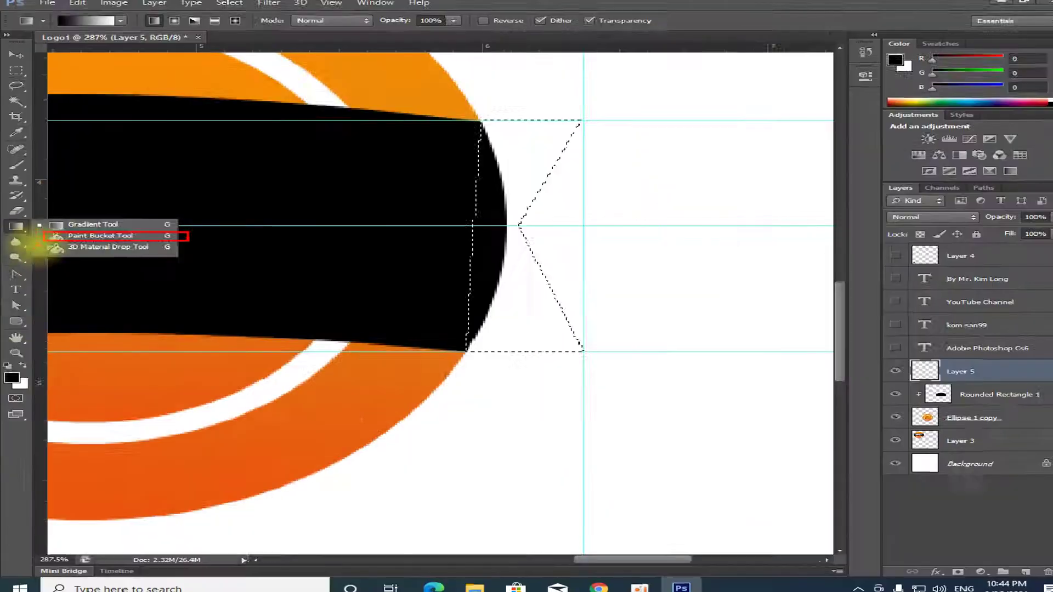
{"action": "left_click", "coordinate": [31, 226]}
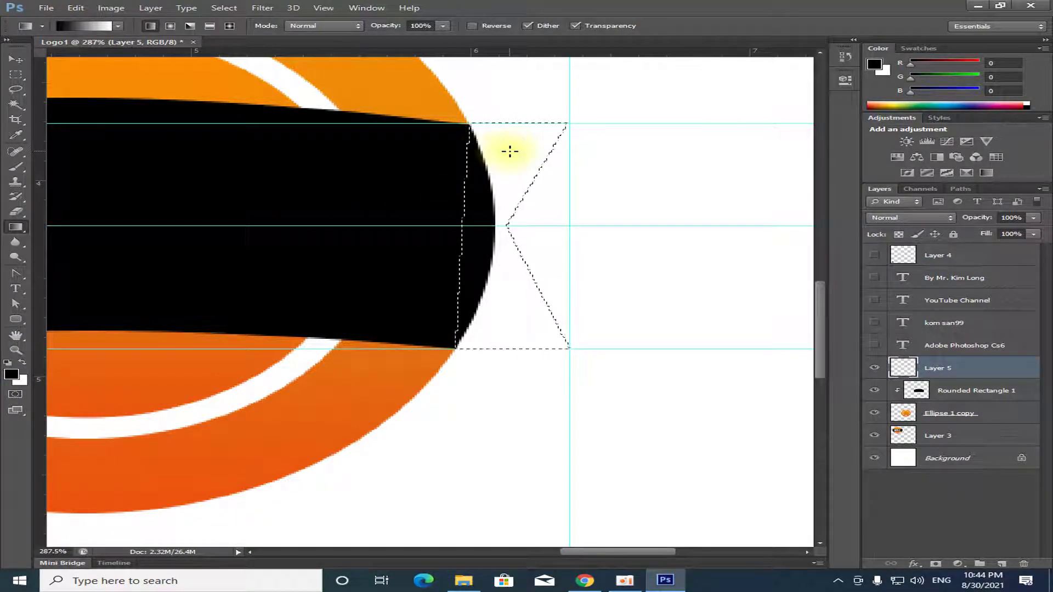
{"action": "right_click", "coordinate": [22, 227]}
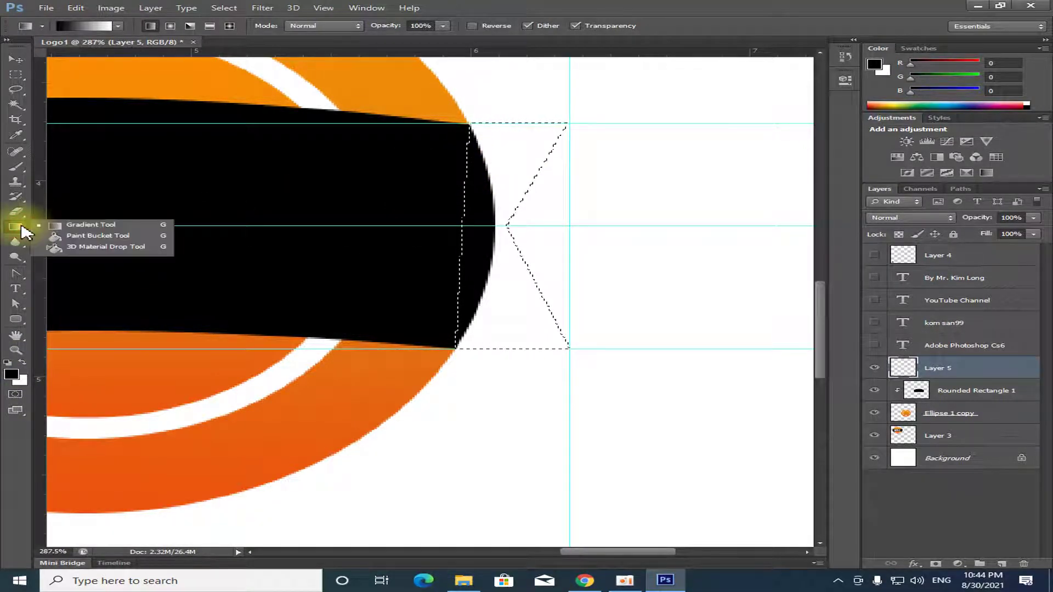
{"action": "left_click", "coordinate": [90, 235]}
{"action": "left_click", "coordinate": [520, 183]}
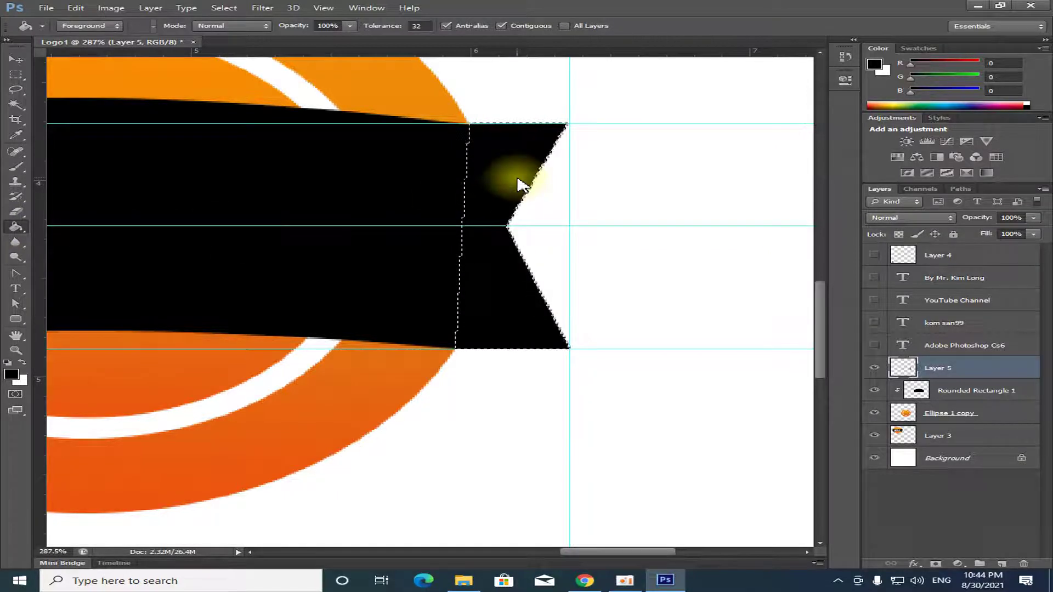
{"action": "left_click", "coordinate": [15, 60]}
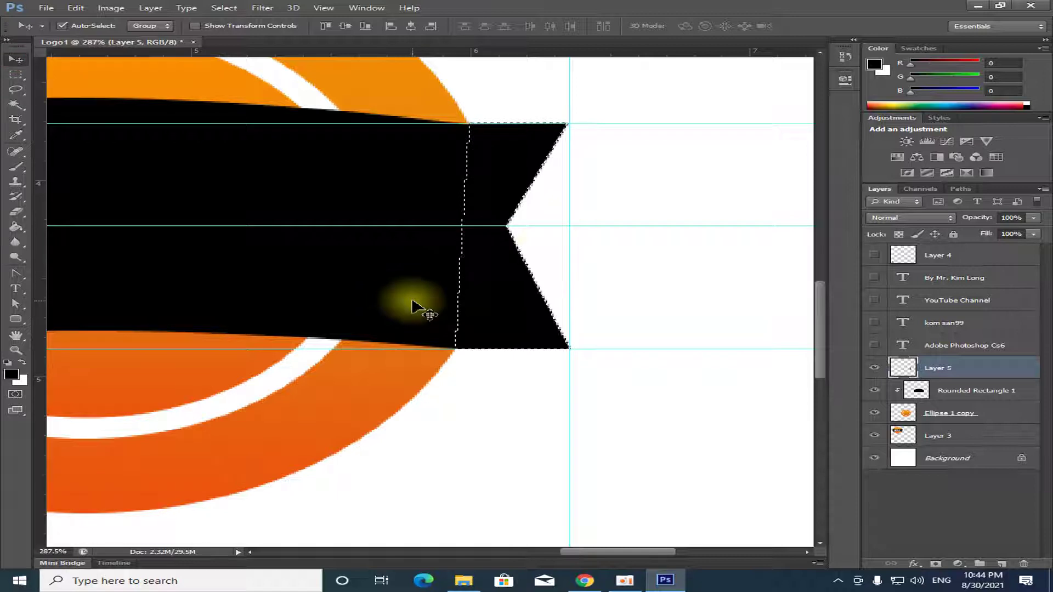
Step: Deselect the tail and move Layer 5 below Ellipse 1 copy in the Layers panel
{"action": "key", "text": "ctrl+d"}
{"action": "scroll", "coordinate": [590, 341], "scroll_direction": "down", "scroll_amount": 3}
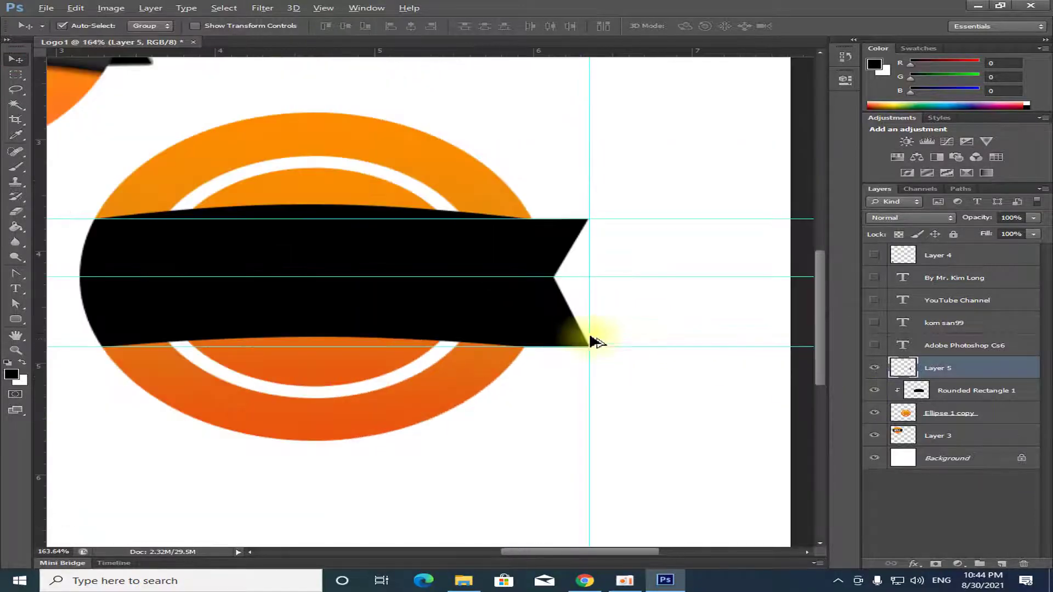
{"action": "scroll", "coordinate": [591, 341], "scroll_direction": "down", "scroll_amount": 1}
{"action": "scroll", "coordinate": [563, 329], "scroll_direction": "up", "scroll_amount": 1}
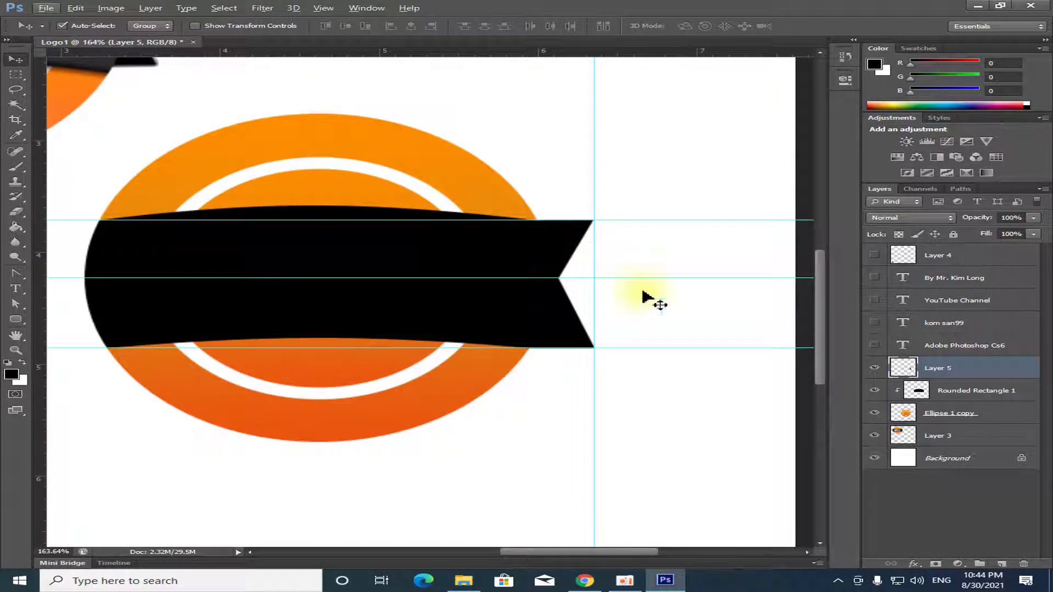
{"action": "left_click", "coordinate": [932, 371]}
{"action": "left_click_drag", "start_coordinate": [926, 369], "coordinate": [926, 424]}
{"action": "left_click", "coordinate": [567, 246]}
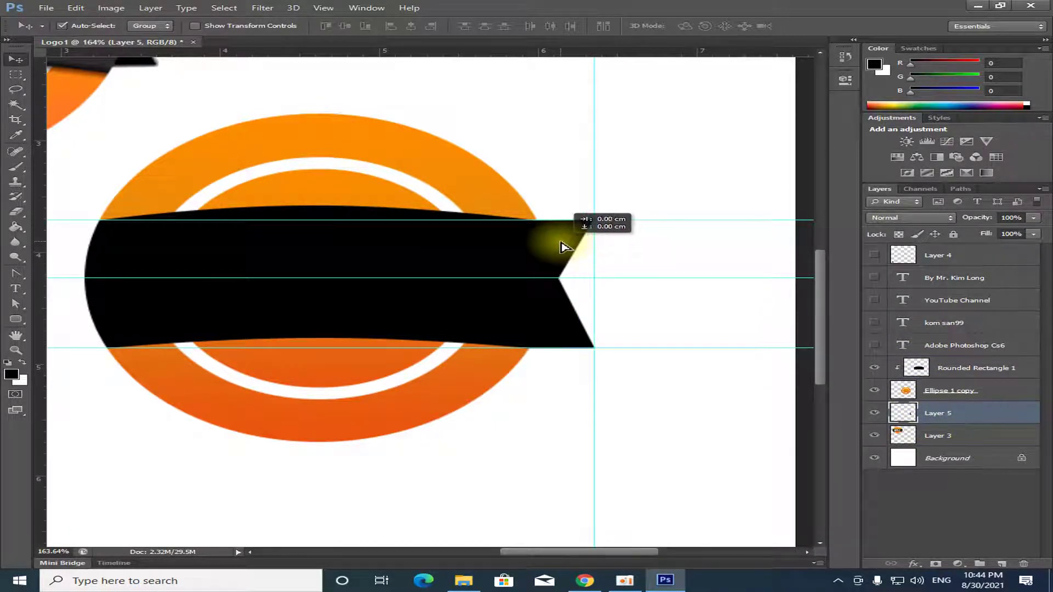
Step: Check the tail's join with the banner and make Rounded Rectangle 1 the active layer
{"action": "scroll", "coordinate": [501, 307], "scroll_direction": "up", "scroll_amount": 2}
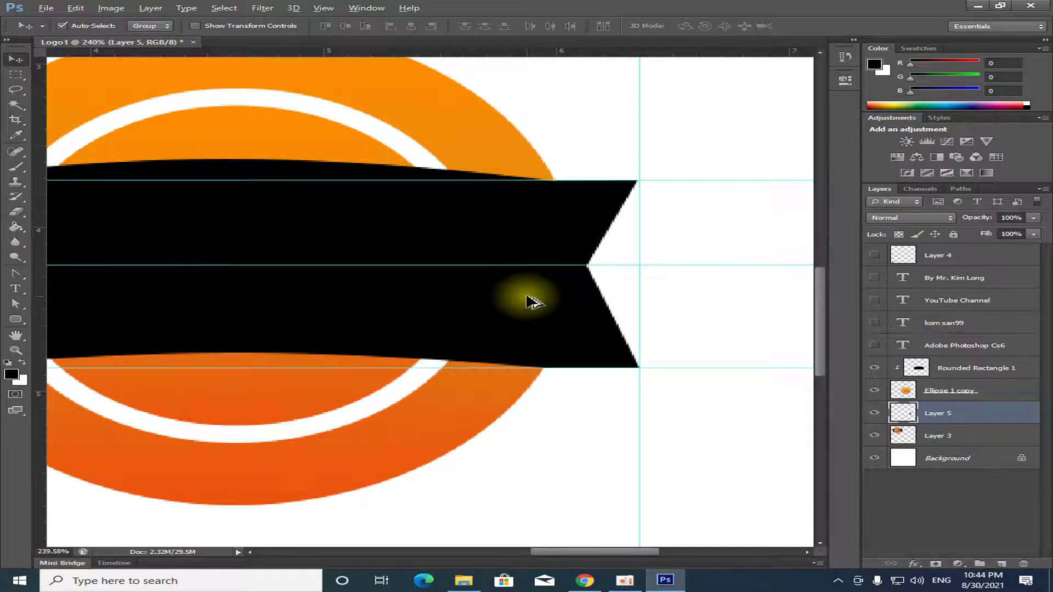
{"action": "scroll", "coordinate": [532, 302], "scroll_direction": "down", "scroll_amount": 2}
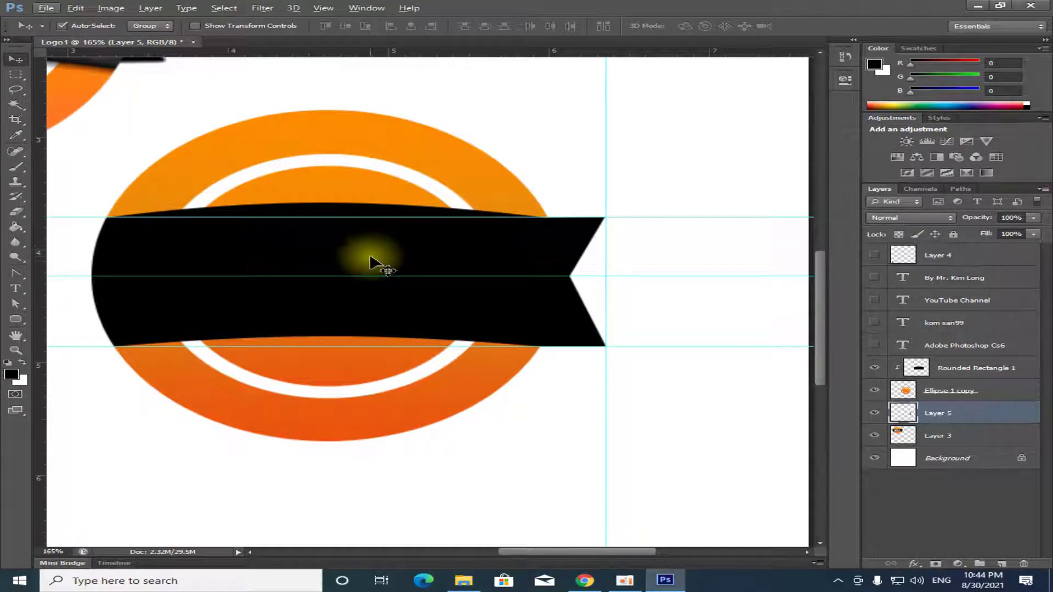
{"action": "scroll", "coordinate": [370, 266], "scroll_direction": "up", "scroll_amount": 1}
{"action": "scroll", "coordinate": [369, 265], "scroll_direction": "up", "scroll_amount": 1}
{"action": "scroll", "coordinate": [362, 269], "scroll_direction": "down", "scroll_amount": 1}
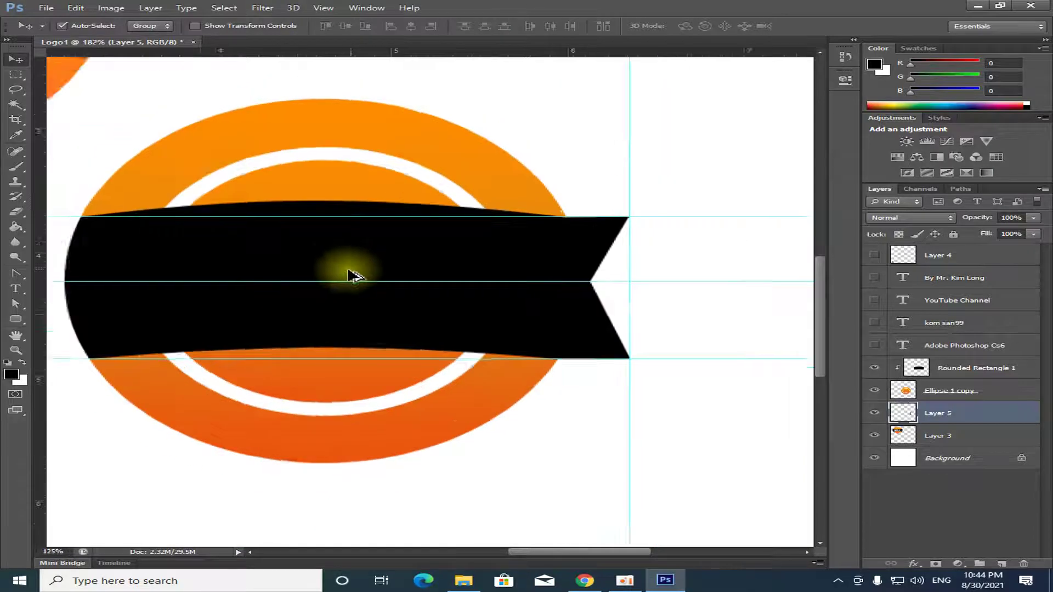
{"action": "scroll", "coordinate": [351, 274], "scroll_direction": "down", "scroll_amount": 3}
{"action": "scroll", "coordinate": [375, 193], "scroll_direction": "up", "scroll_amount": 3}
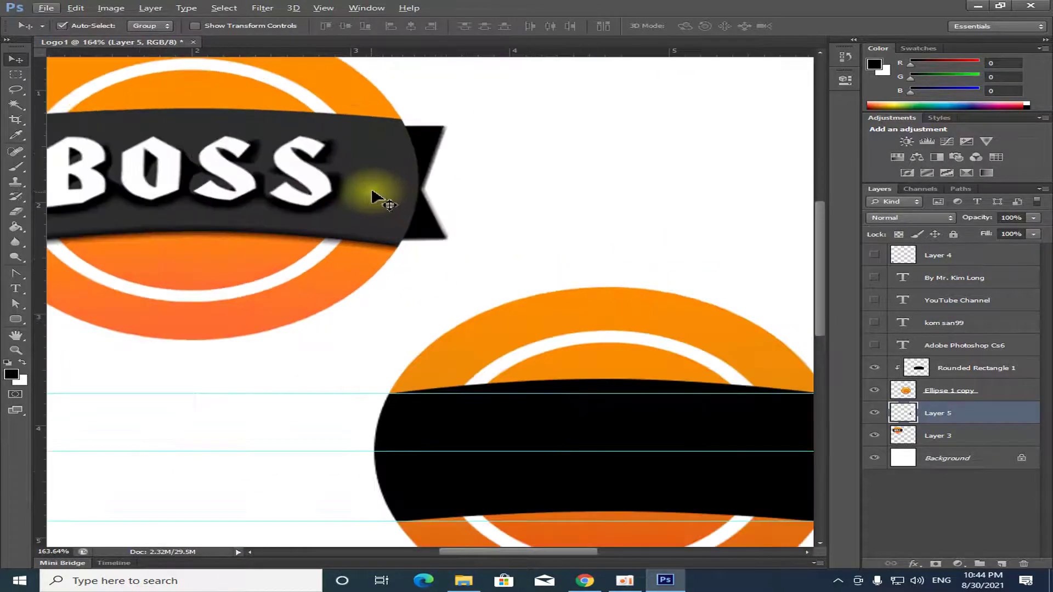
{"action": "scroll", "coordinate": [412, 278], "scroll_direction": "down", "scroll_amount": 2}
{"action": "scroll", "coordinate": [537, 357], "scroll_direction": "down", "scroll_amount": 1}
{"action": "scroll", "coordinate": [557, 357], "scroll_direction": "up", "scroll_amount": 3}
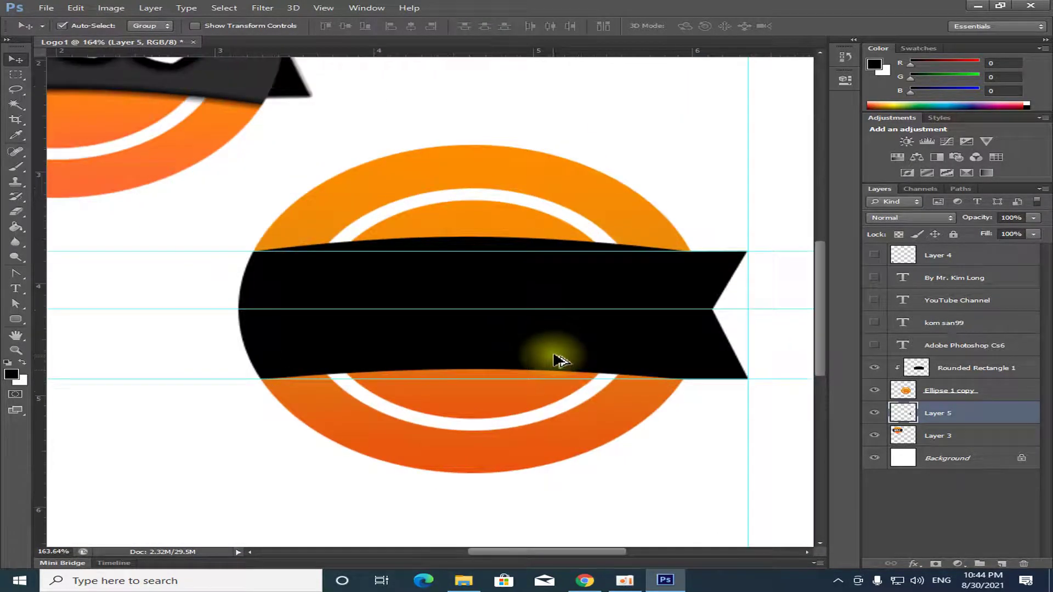
{"action": "left_click_drag", "start_coordinate": [601, 551], "coordinate": [610, 551]}
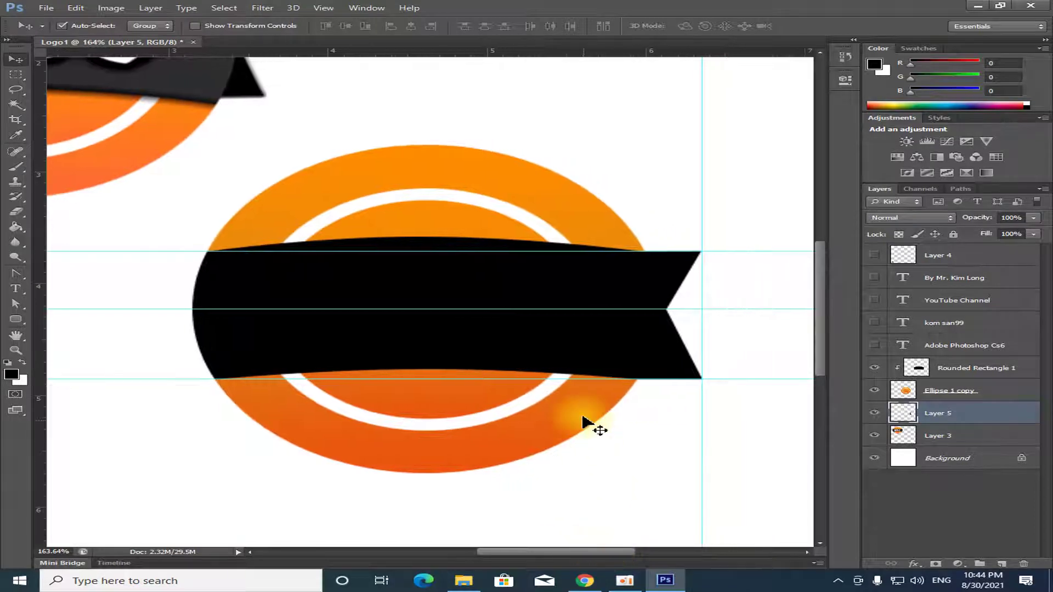
{"action": "left_click", "coordinate": [558, 349]}
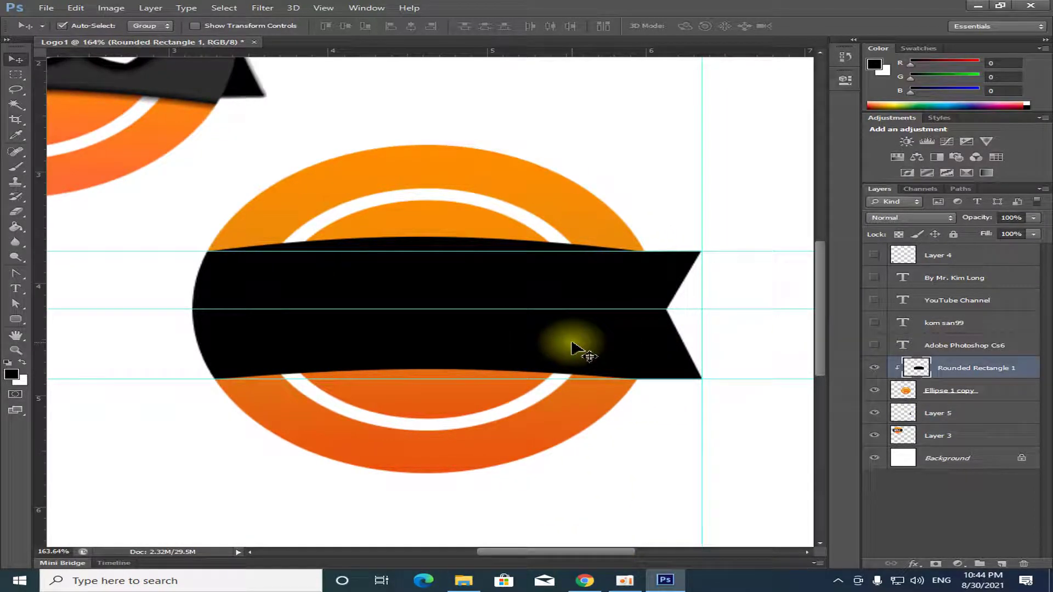
Step: Brighten Rounded Rectangle 1 with an upward RGB Curves bend, then delete the banner's selected black fill
{"action": "key", "text": "ctrl+m"}
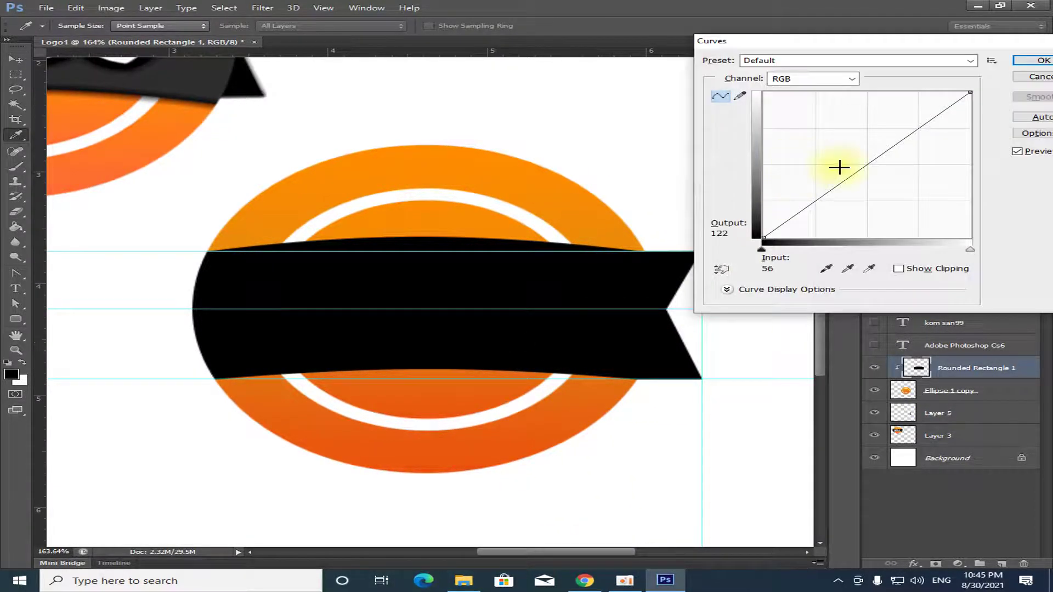
{"action": "left_click_drag", "start_coordinate": [870, 167], "coordinate": [853, 157]}
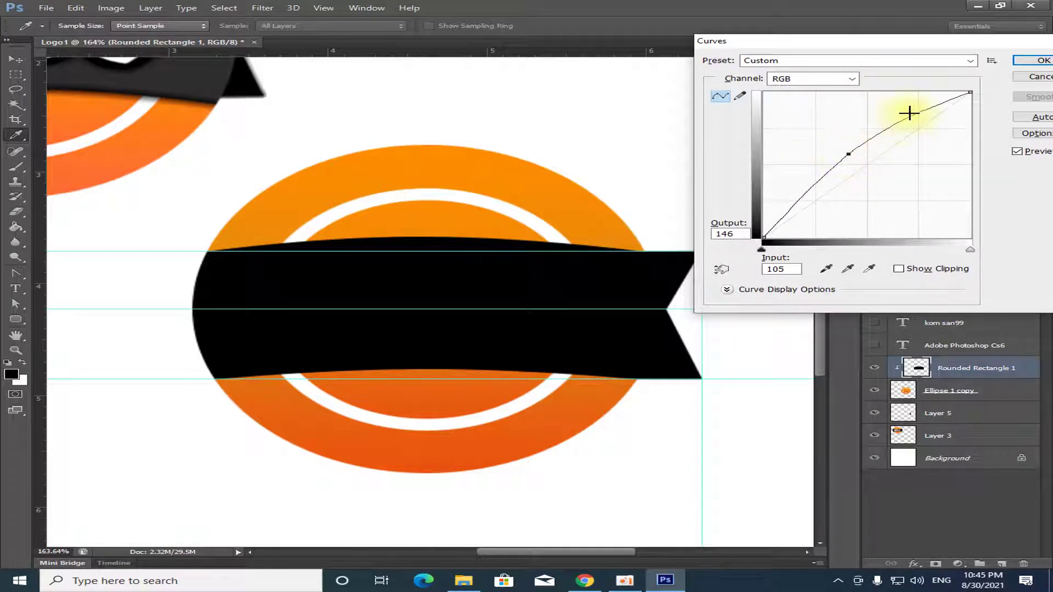
{"action": "left_click", "coordinate": [1021, 63]}
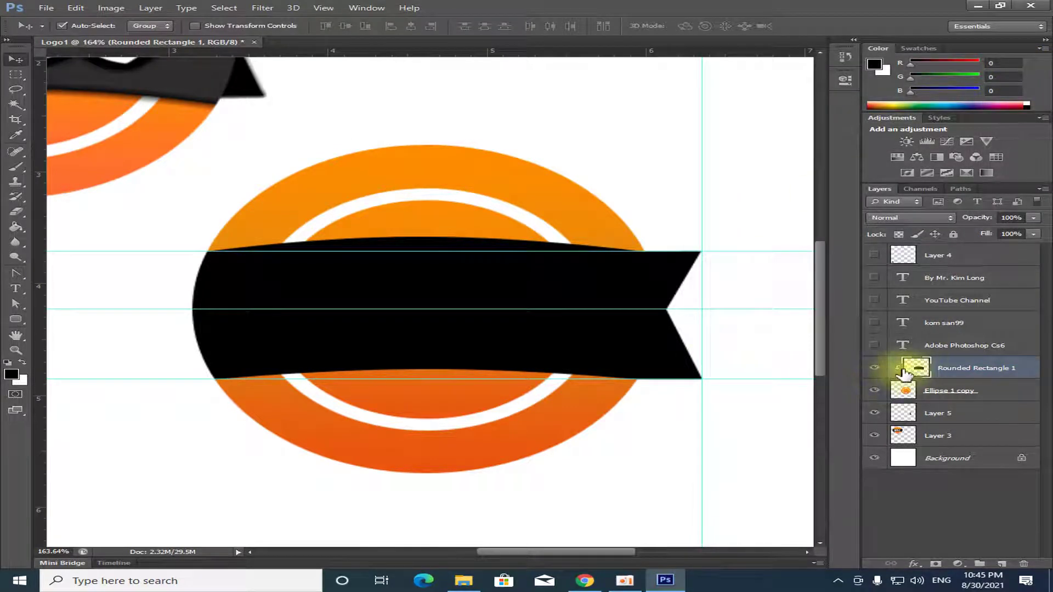
{"action": "left_click", "coordinate": [873, 368]}
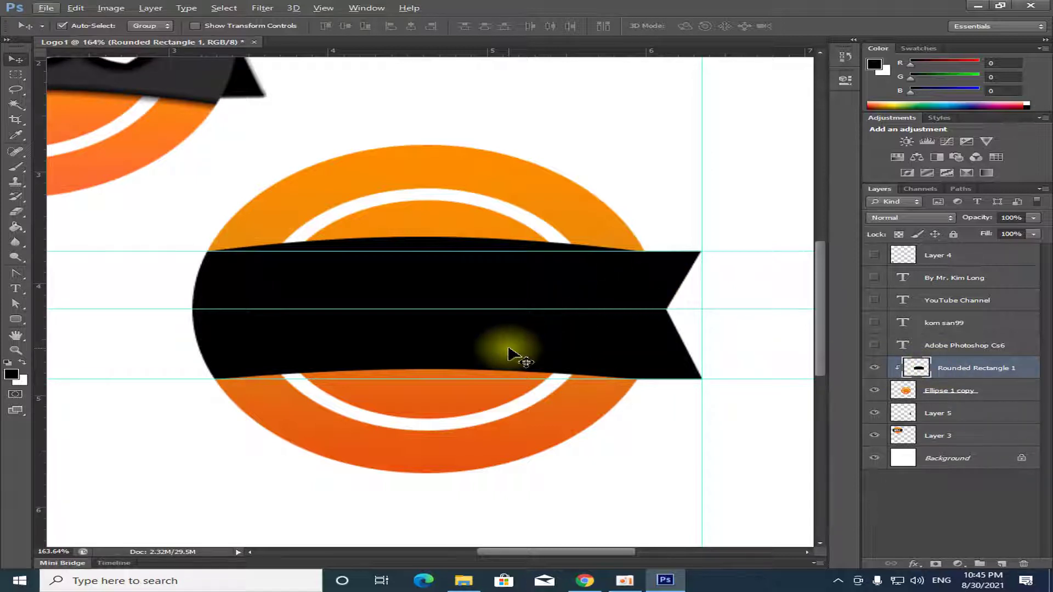
{"action": "scroll", "coordinate": [540, 345], "scroll_direction": "up", "scroll_amount": 2}
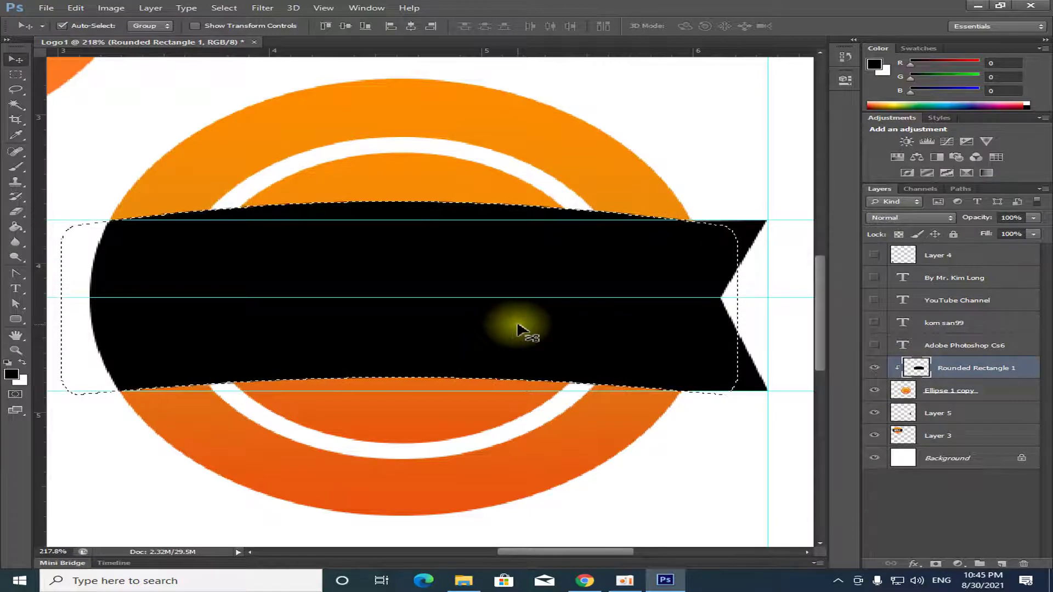
{"action": "key", "text": "Delete"}
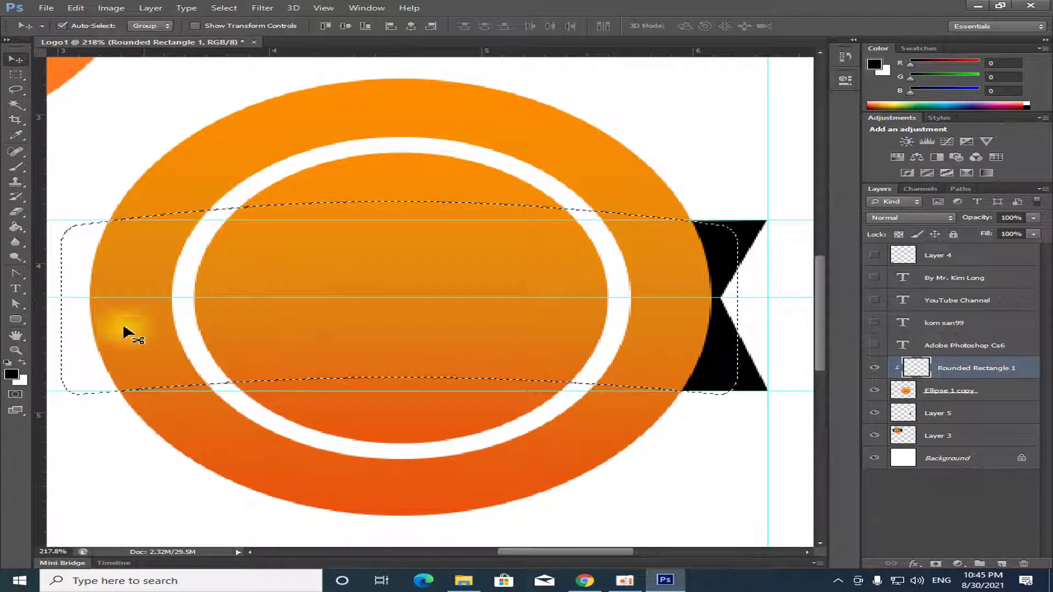
{"action": "left_click", "coordinate": [11, 376]}
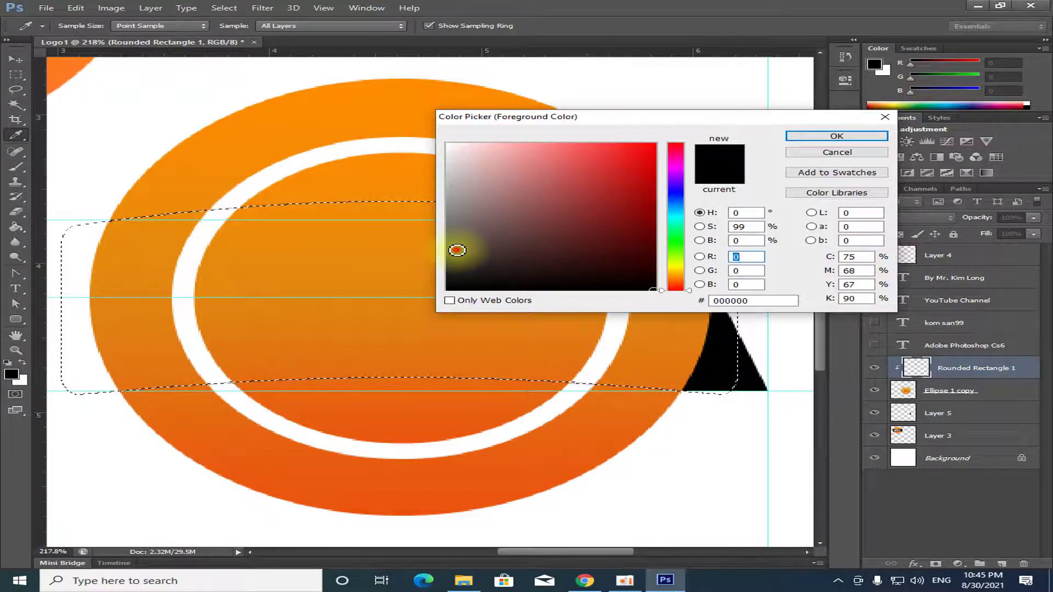
{"action": "left_click_drag", "start_coordinate": [456, 250], "coordinate": [457, 265]}
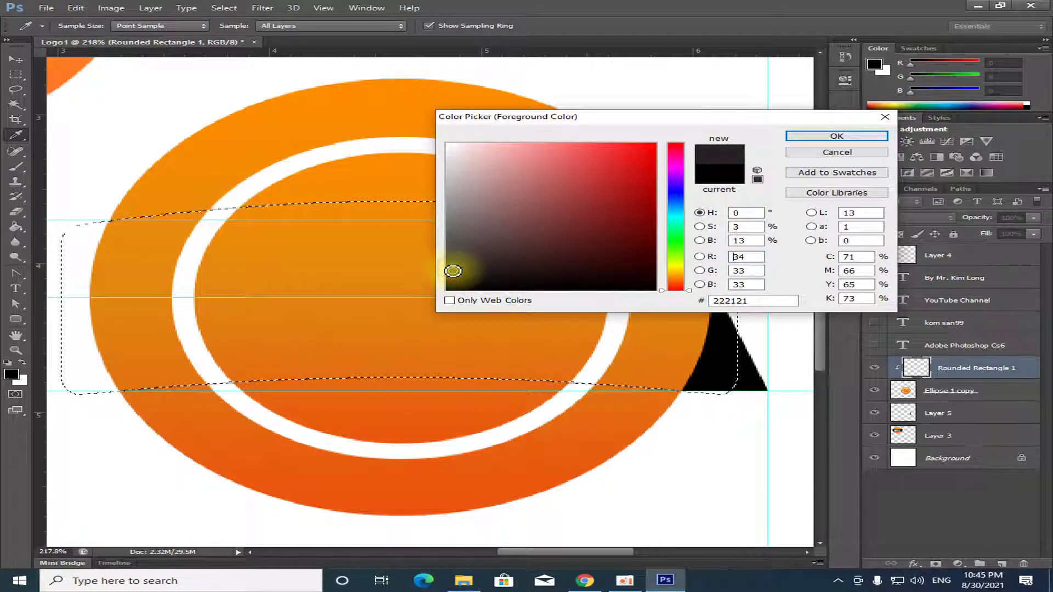
{"action": "left_click", "coordinate": [835, 139]}
{"action": "key", "text": "v"}
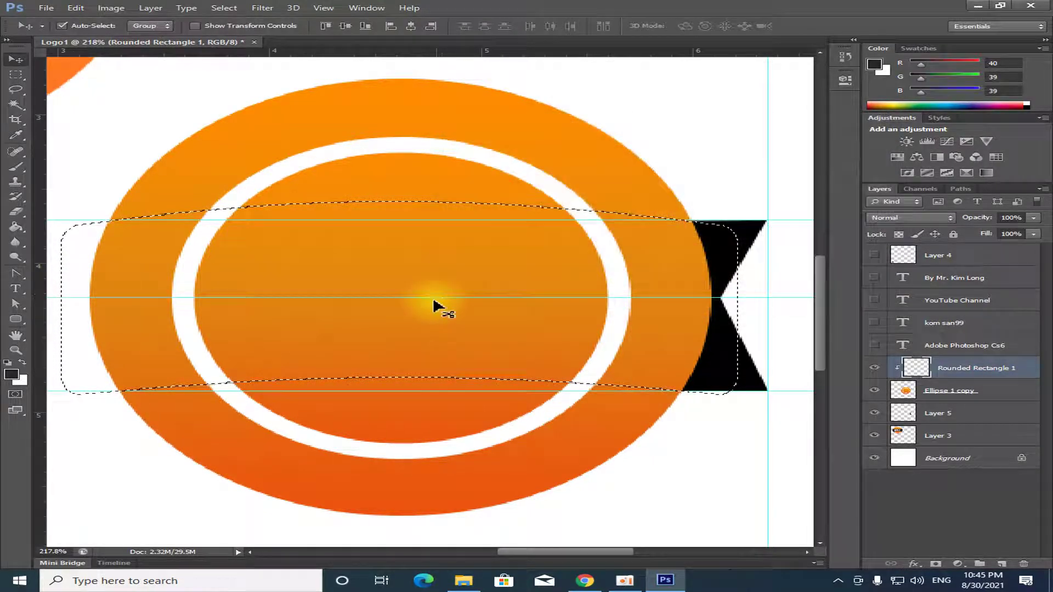
{"action": "key", "text": "alt+BackSpace"}
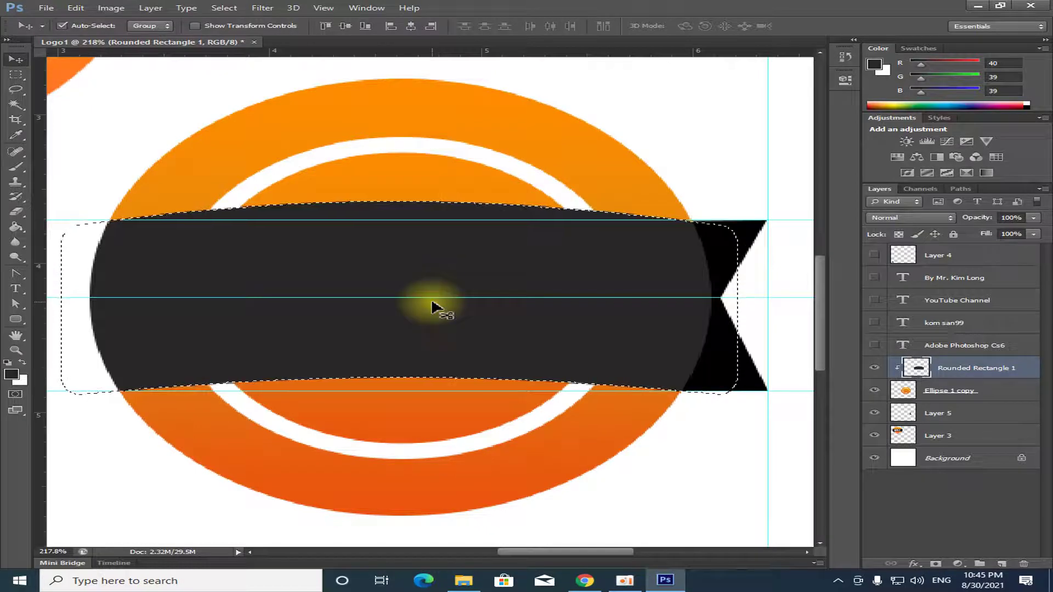
{"action": "scroll", "coordinate": [458, 362], "scroll_direction": "down", "scroll_amount": 5}
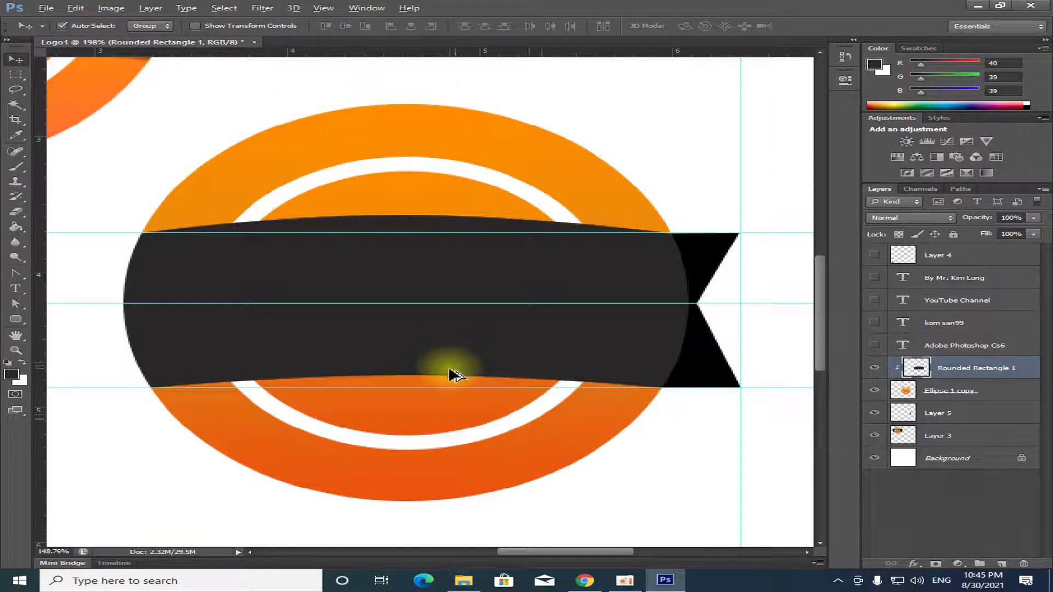
{"action": "scroll", "coordinate": [393, 384], "scroll_direction": "up", "scroll_amount": 2}
{"action": "scroll", "coordinate": [534, 237], "scroll_direction": "up", "scroll_amount": 1}
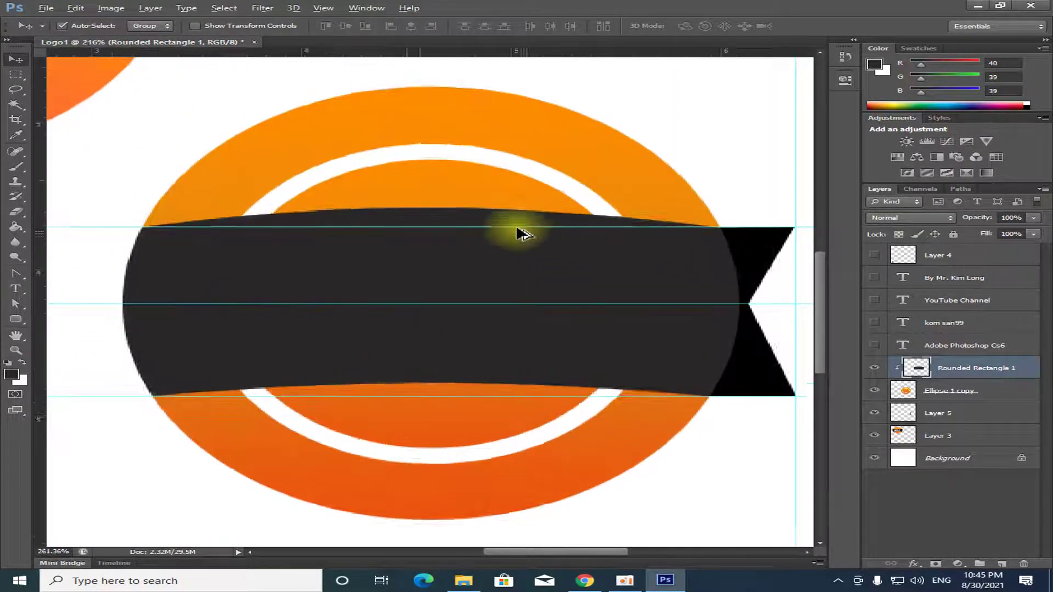
{"action": "scroll", "coordinate": [509, 225], "scroll_direction": "up", "scroll_amount": 2}
{"action": "scroll", "coordinate": [482, 274], "scroll_direction": "down", "scroll_amount": 2}
{"action": "scroll", "coordinate": [466, 312], "scroll_direction": "down", "scroll_amount": 3}
{"action": "scroll", "coordinate": [482, 341], "scroll_direction": "up", "scroll_amount": 1}
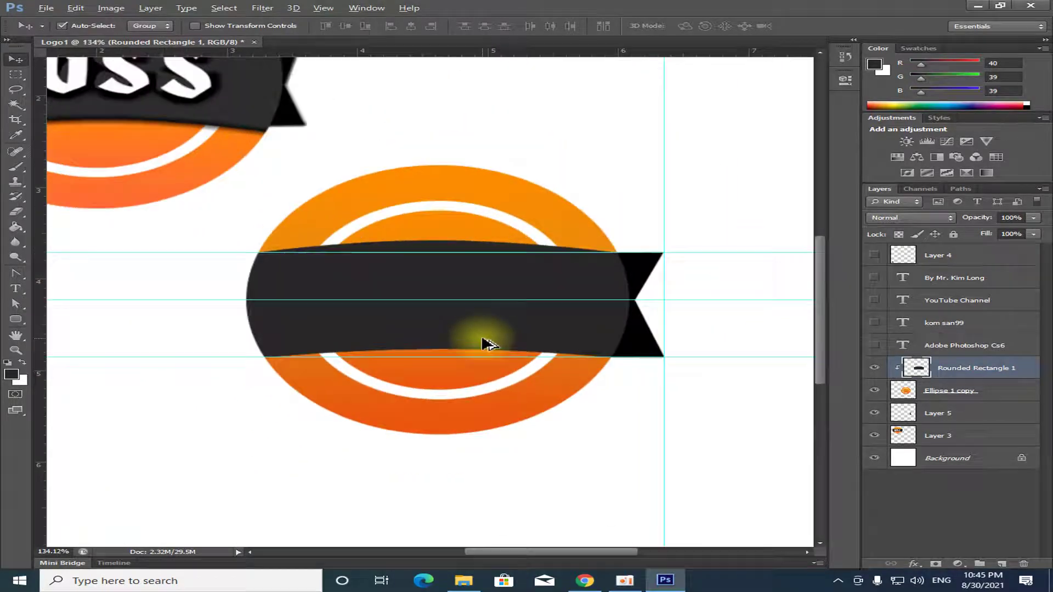
{"action": "scroll", "coordinate": [482, 341], "scroll_direction": "down", "scroll_amount": 2}
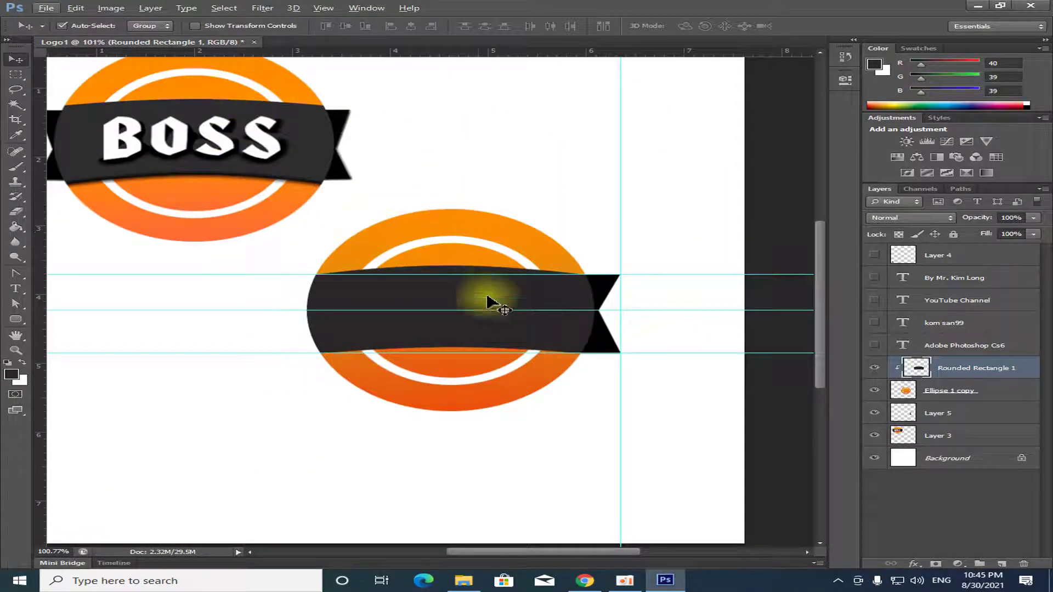
{"action": "scroll", "coordinate": [497, 318], "scroll_direction": "up", "scroll_amount": 2}
{"action": "scroll", "coordinate": [515, 307], "scroll_direction": "up", "scroll_amount": 1}
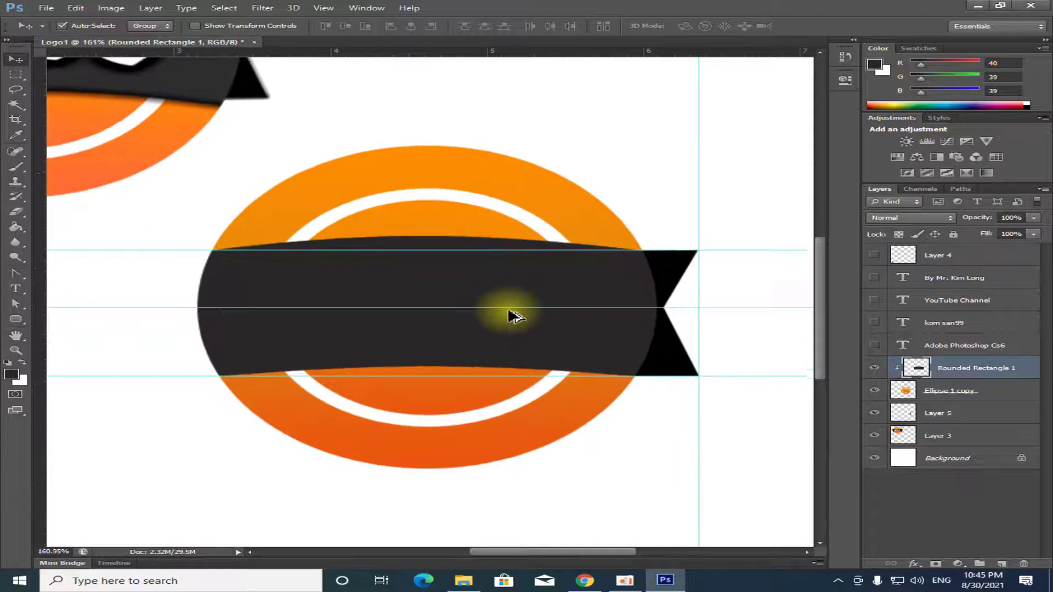
{"action": "scroll", "coordinate": [543, 307], "scroll_direction": "up", "scroll_amount": 1}
{"action": "scroll", "coordinate": [570, 282], "scroll_direction": "down", "scroll_amount": 1}
{"action": "scroll", "coordinate": [564, 306], "scroll_direction": "down", "scroll_amount": 1}
{"action": "scroll", "coordinate": [560, 313], "scroll_direction": "up", "scroll_amount": 1}
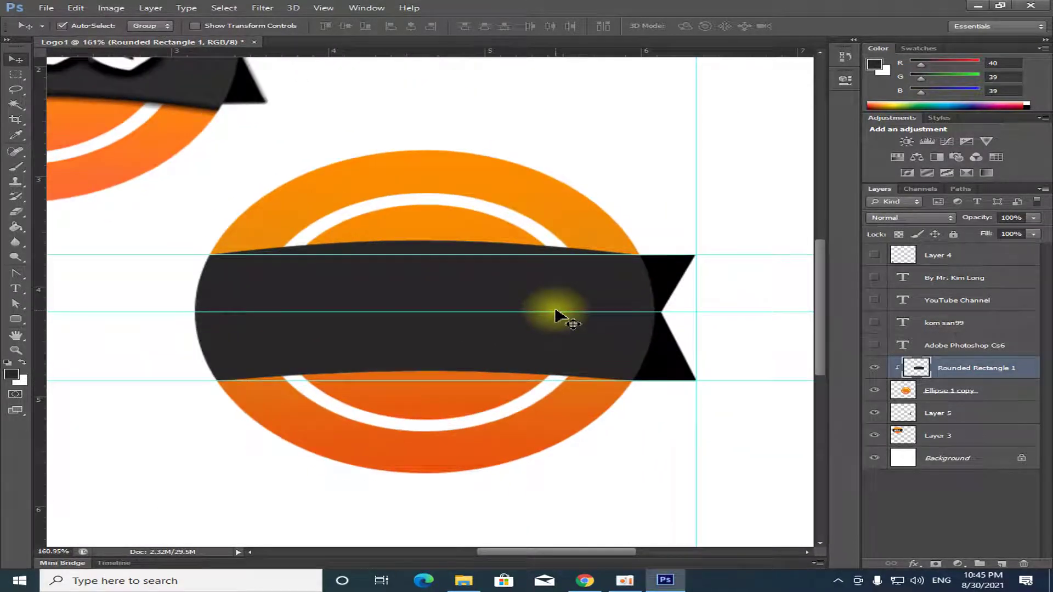
{"action": "left_click", "coordinate": [620, 294]}
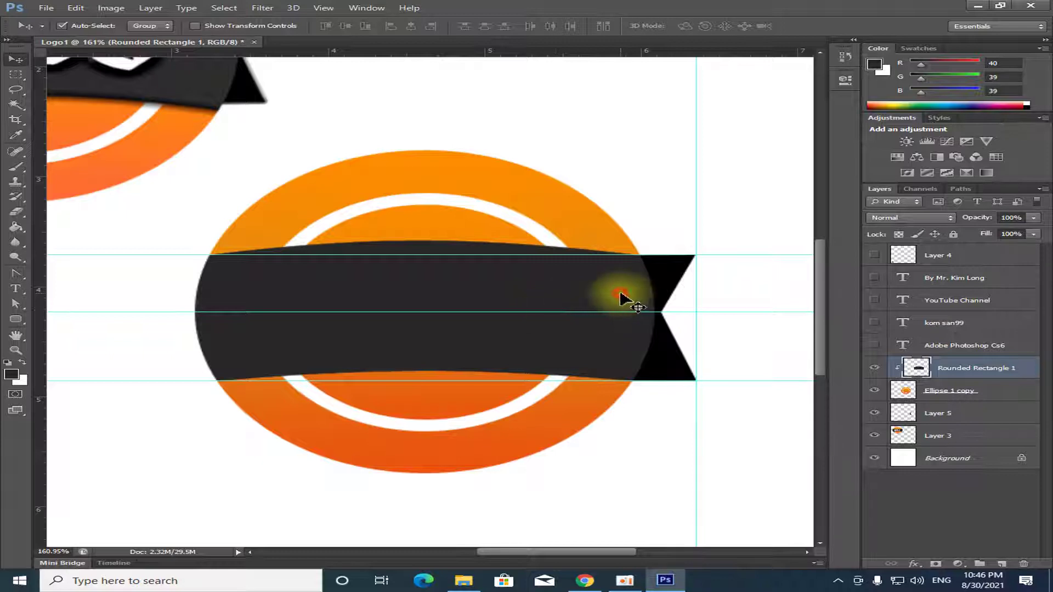
Step: Delete the curved banner and draw a new rounded rectangle across the circle's middle
{"action": "key", "text": "Delete"}
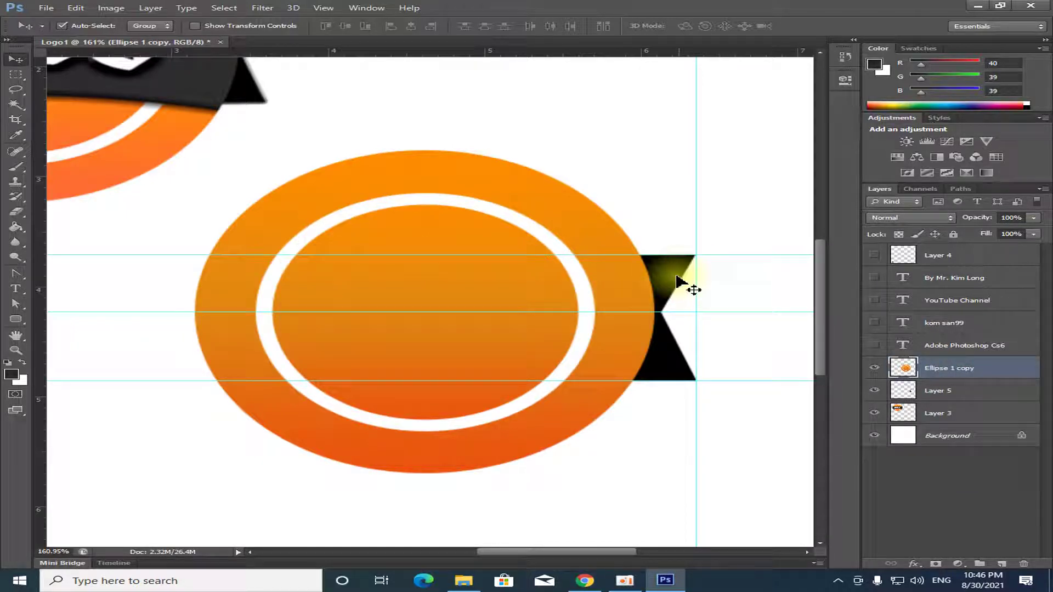
{"action": "left_click", "coordinate": [674, 283]}
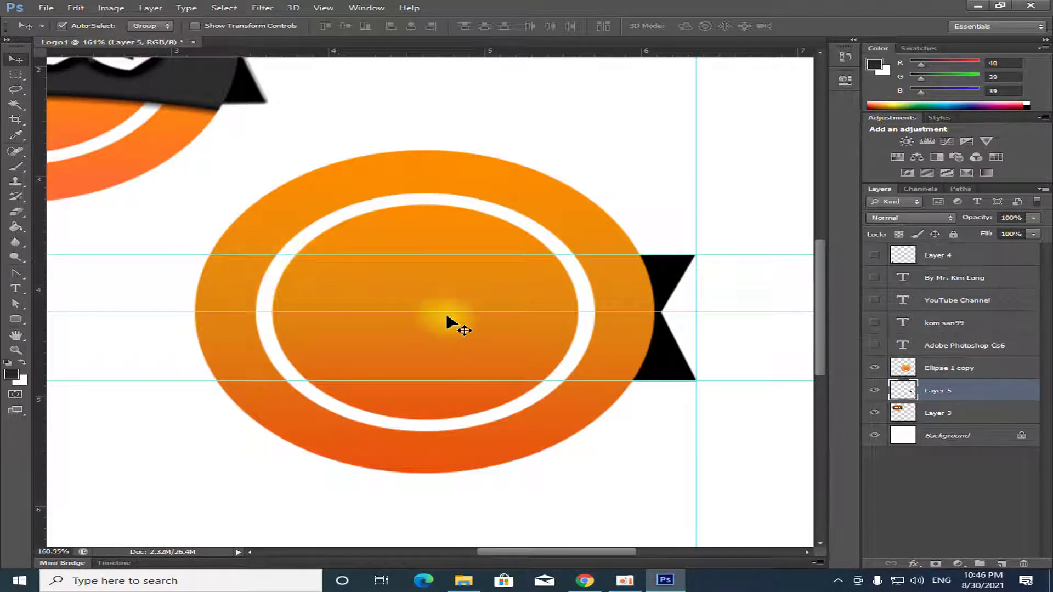
{"action": "left_click", "coordinate": [17, 321]}
{"action": "left_click_drag", "start_coordinate": [201, 262], "coordinate": [651, 383]}
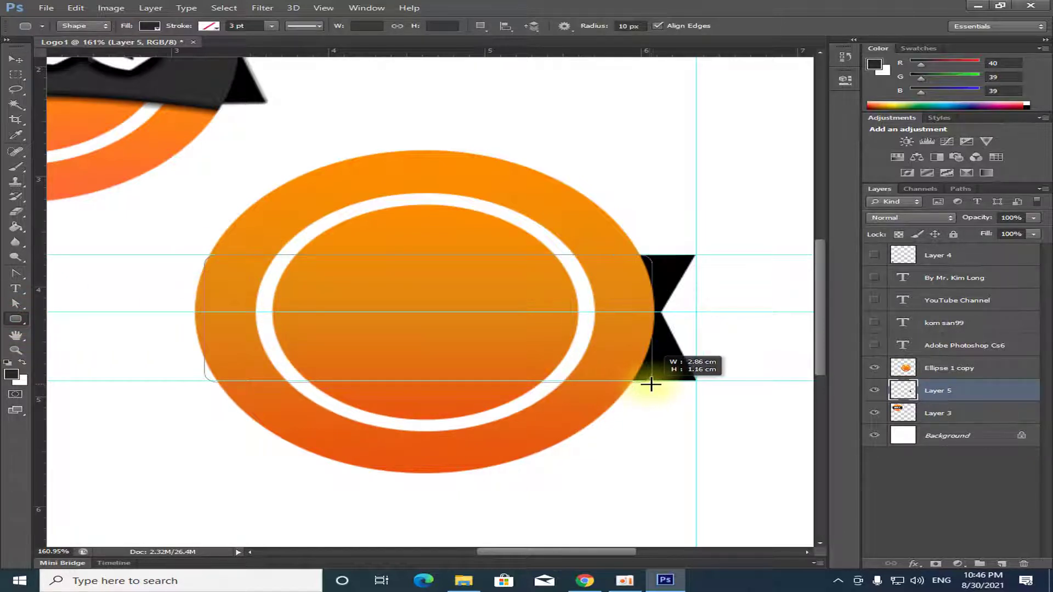
{"action": "left_click_drag", "start_coordinate": [657, 384], "coordinate": [656, 384]}
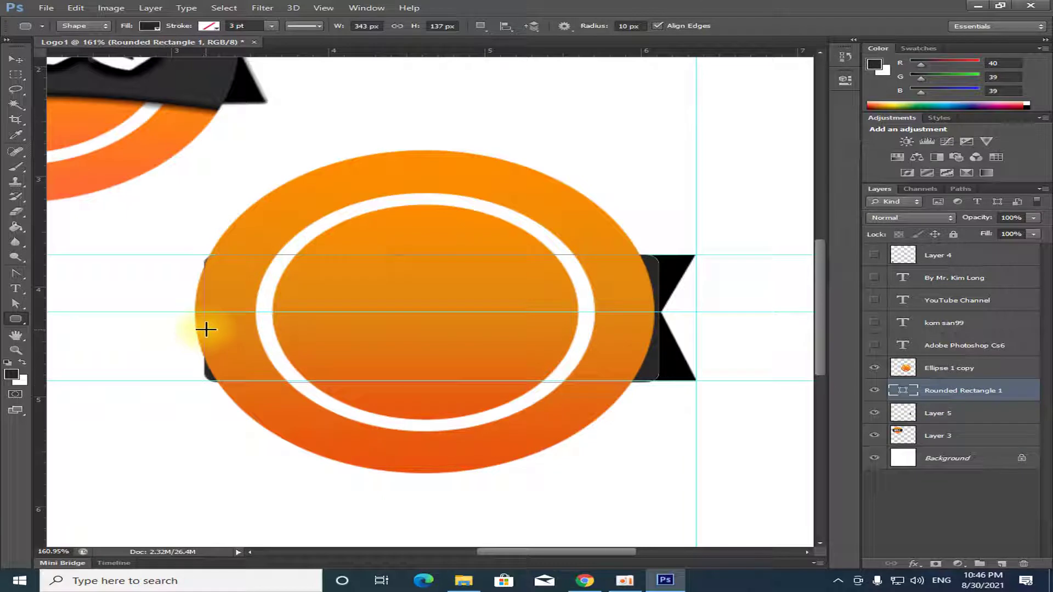
Step: Stack the new rectangle above Ellipse 1 copy and stretch it further left
{"action": "left_click", "coordinate": [15, 59]}
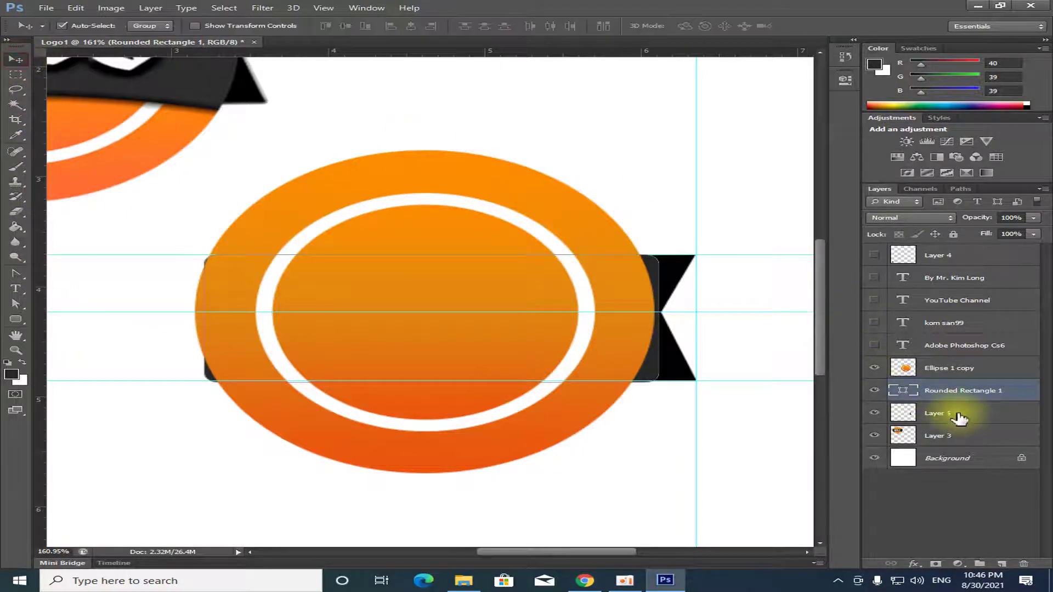
{"action": "left_click_drag", "start_coordinate": [961, 391], "coordinate": [952, 358]}
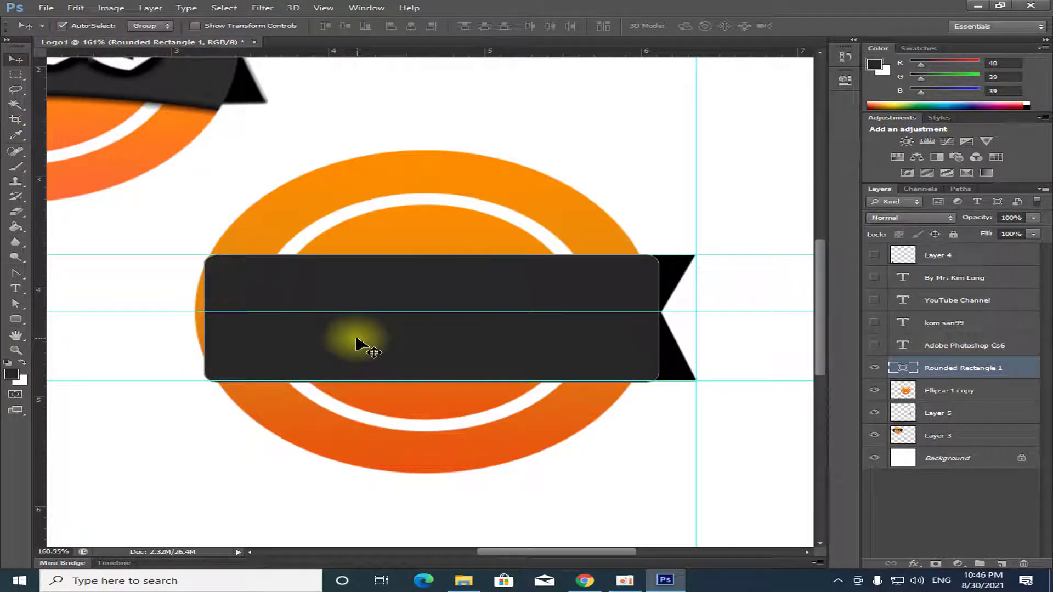
{"action": "key", "text": "ctrl+t"}
{"action": "left_click_drag", "start_coordinate": [202, 319], "coordinate": [176, 317]}
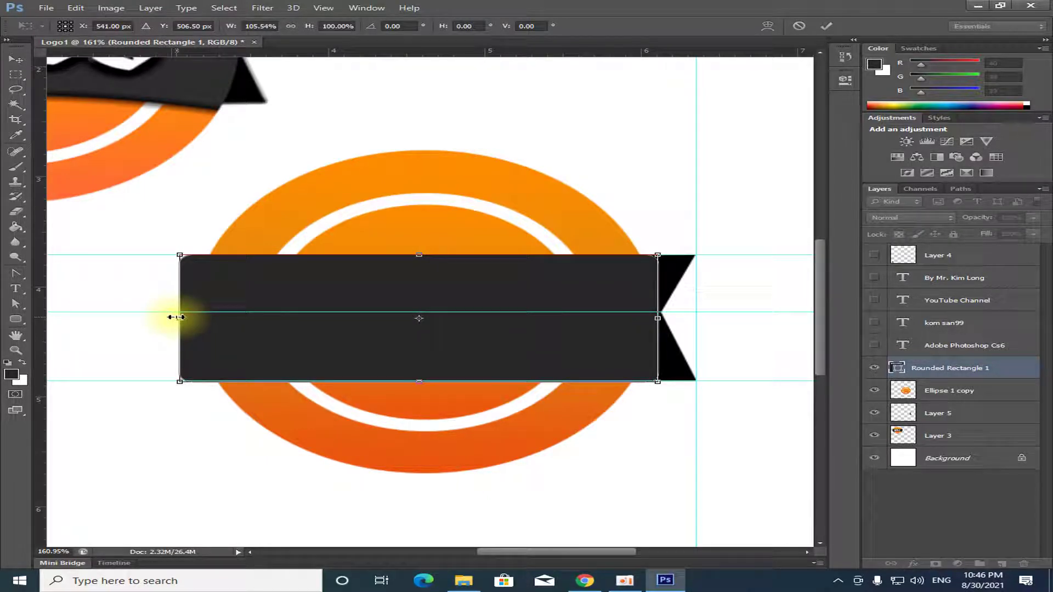
{"action": "key", "text": "Return"}
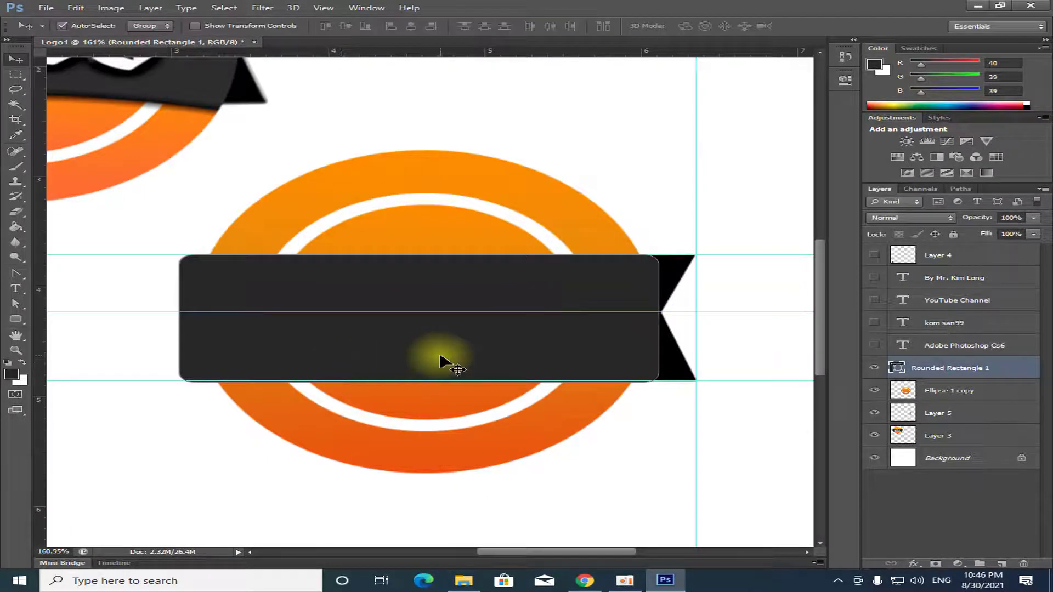
{"action": "scroll", "coordinate": [442, 360], "scroll_direction": "up", "scroll_amount": 1}
{"action": "scroll", "coordinate": [441, 360], "scroll_direction": "up", "scroll_amount": 1}
{"action": "scroll", "coordinate": [286, 361], "scroll_direction": "down", "scroll_amount": 1}
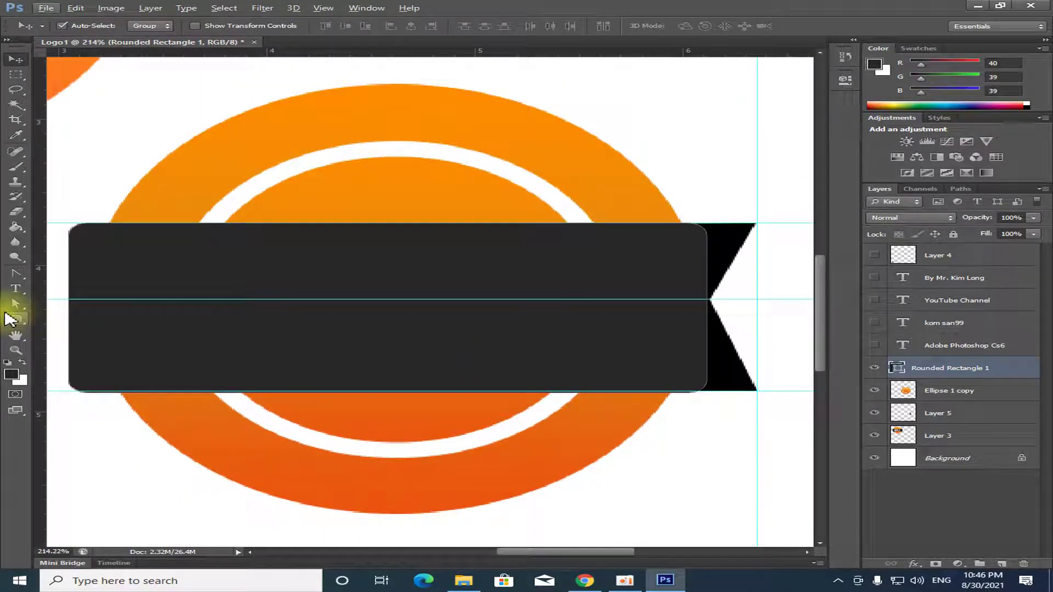
{"action": "scroll", "coordinate": [294, 289], "scroll_direction": "down", "scroll_amount": 1}
{"action": "scroll", "coordinate": [294, 289], "scroll_direction": "down", "scroll_amount": 1}
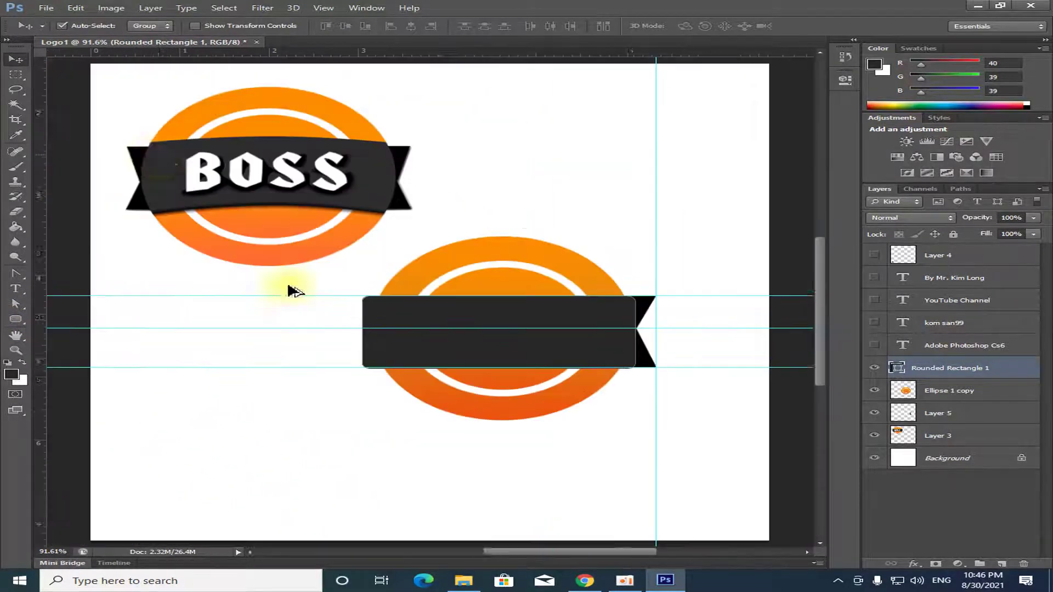
{"action": "scroll", "coordinate": [526, 366], "scroll_direction": "up", "scroll_amount": 2}
{"action": "scroll", "coordinate": [536, 356], "scroll_direction": "up", "scroll_amount": 1}
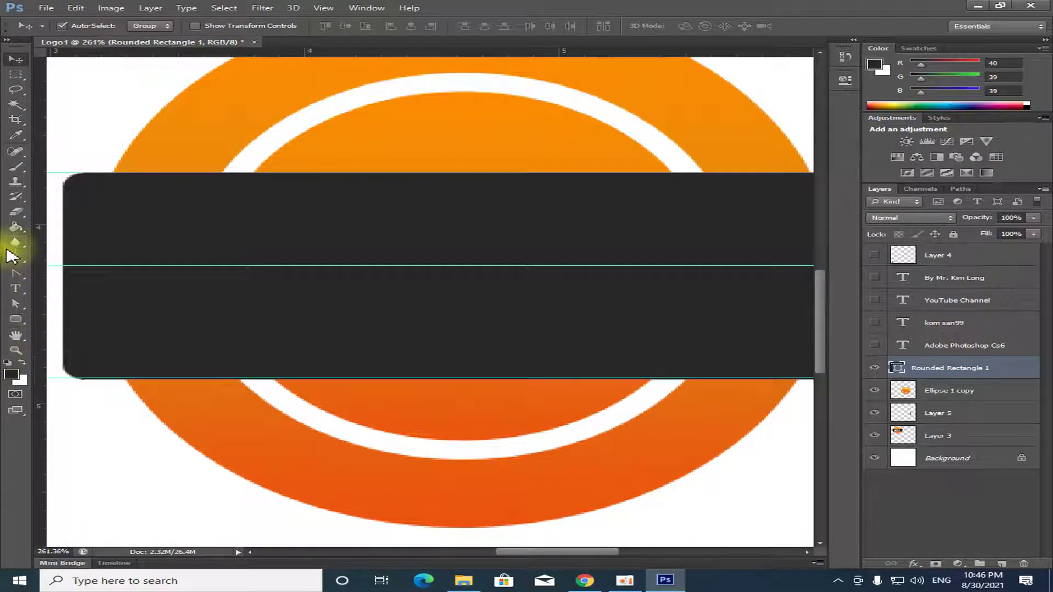
Step: With the Direct Selection Tool, add an anchor on the banner's top edge and pull it upward
{"action": "left_click", "coordinate": [15, 276]}
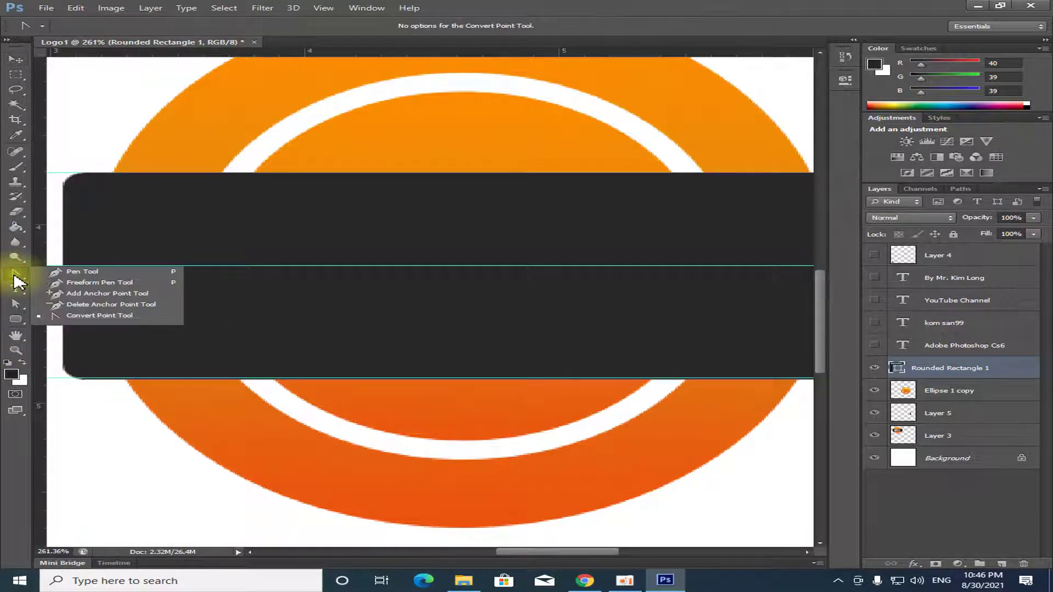
{"action": "left_click", "coordinate": [88, 316]}
{"action": "left_click", "coordinate": [17, 304]}
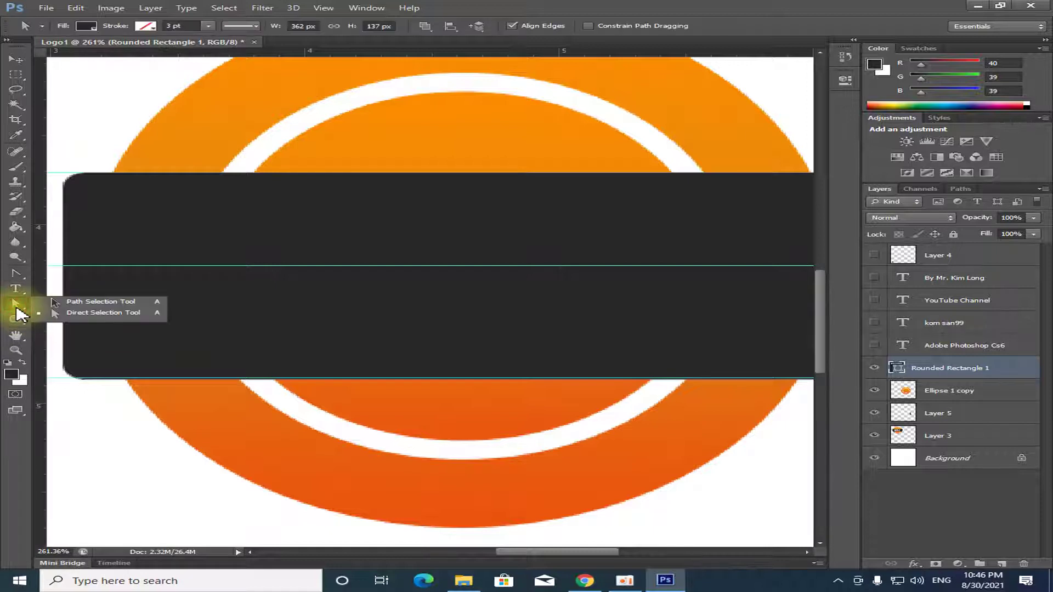
{"action": "left_click", "coordinate": [85, 310]}
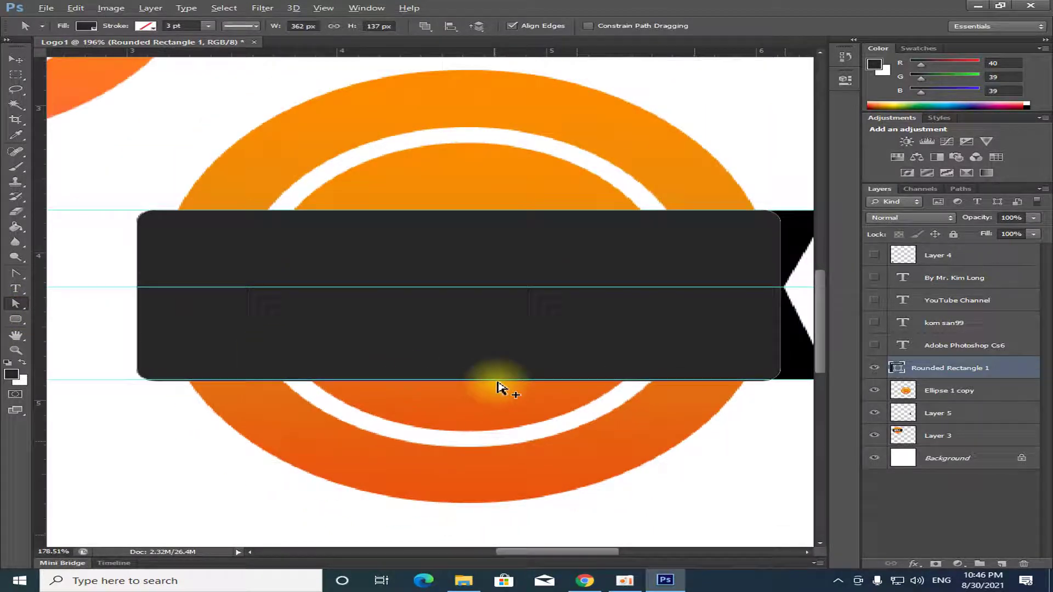
{"action": "scroll", "coordinate": [499, 387], "scroll_direction": "down", "scroll_amount": 1}
{"action": "scroll", "coordinate": [513, 374], "scroll_direction": "down", "scroll_amount": 1}
{"action": "key", "text": "alt"}
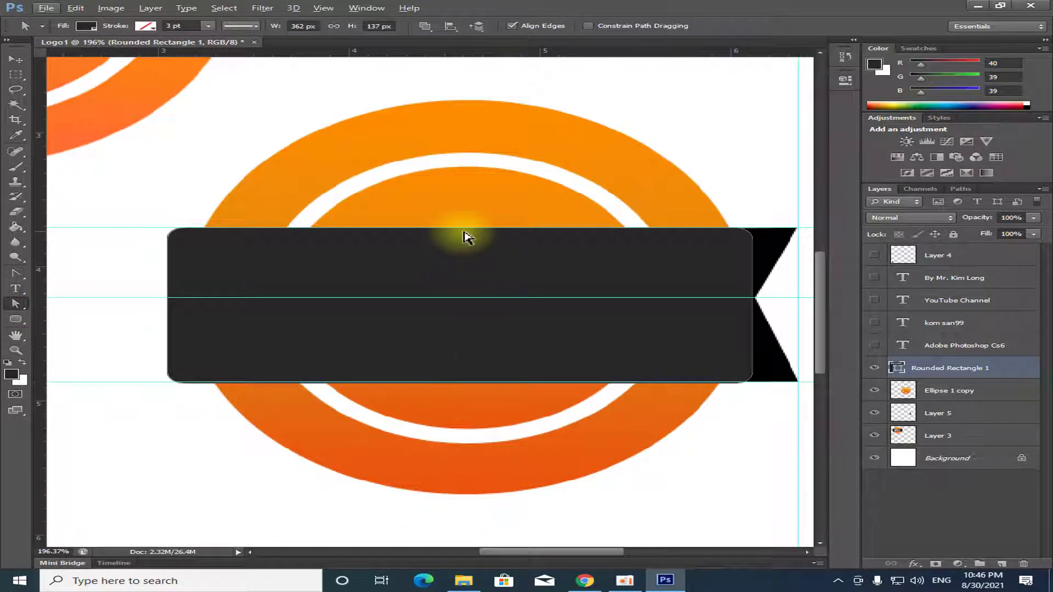
{"action": "right_click", "coordinate": [472, 236]}
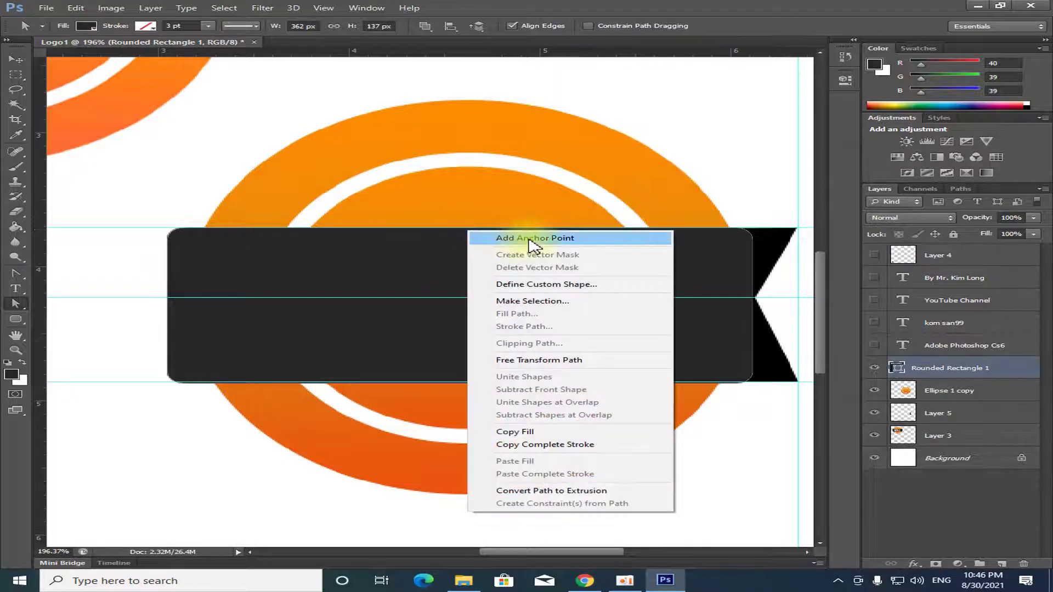
{"action": "left_click", "coordinate": [528, 237]}
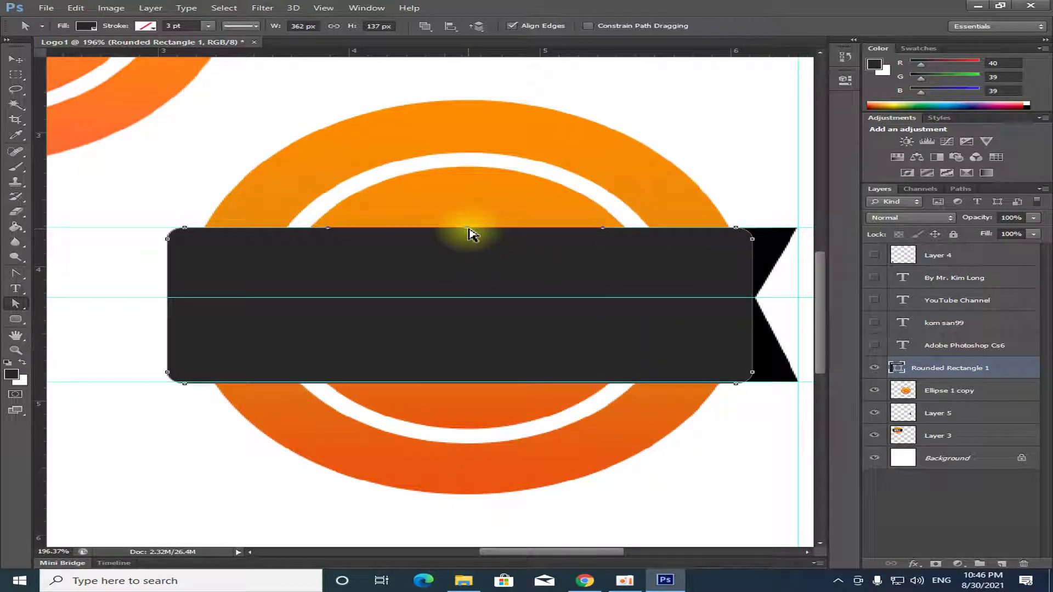
{"action": "left_click_drag", "start_coordinate": [472, 234], "coordinate": [466, 219]}
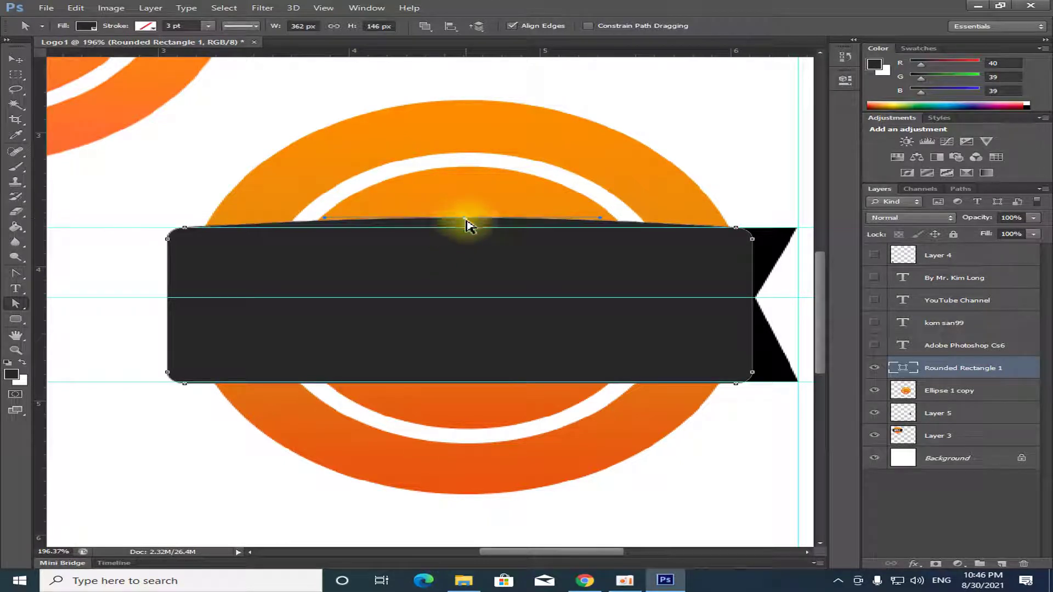
Step: Add an anchor on the bottom edge, arch it upward, and lift both curves slightly higher
{"action": "right_click", "coordinate": [468, 382]}
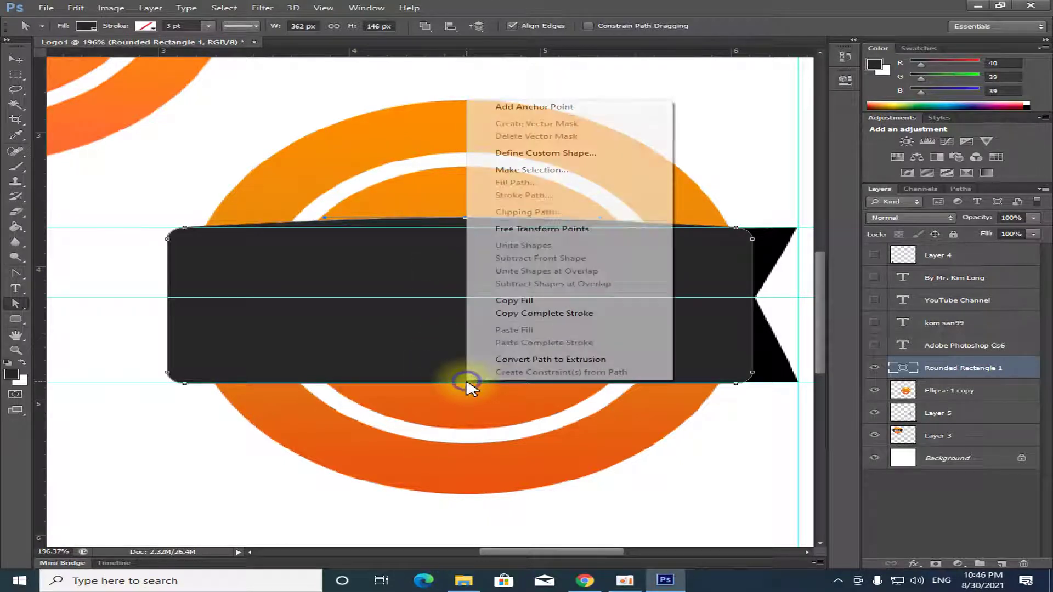
{"action": "left_click", "coordinate": [502, 108]}
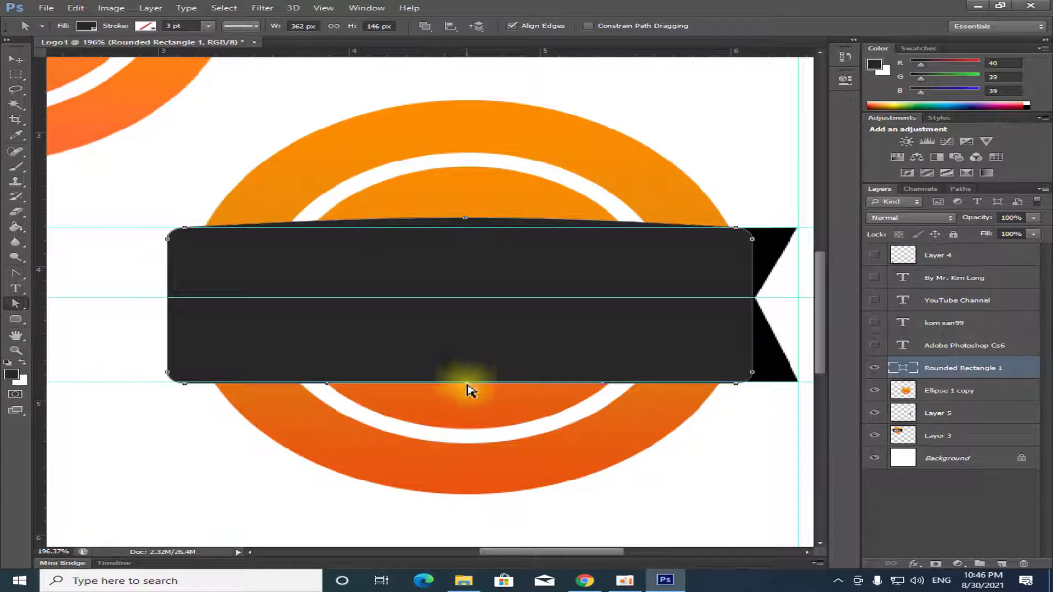
{"action": "left_click_drag", "start_coordinate": [465, 377], "coordinate": [469, 365]}
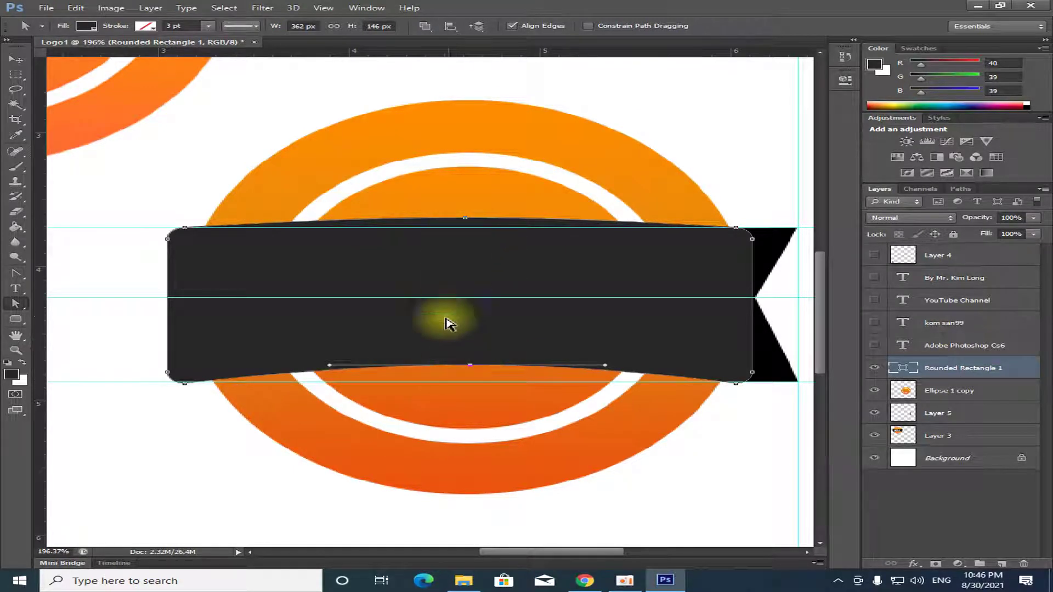
{"action": "left_click_drag", "start_coordinate": [470, 366], "coordinate": [469, 362]}
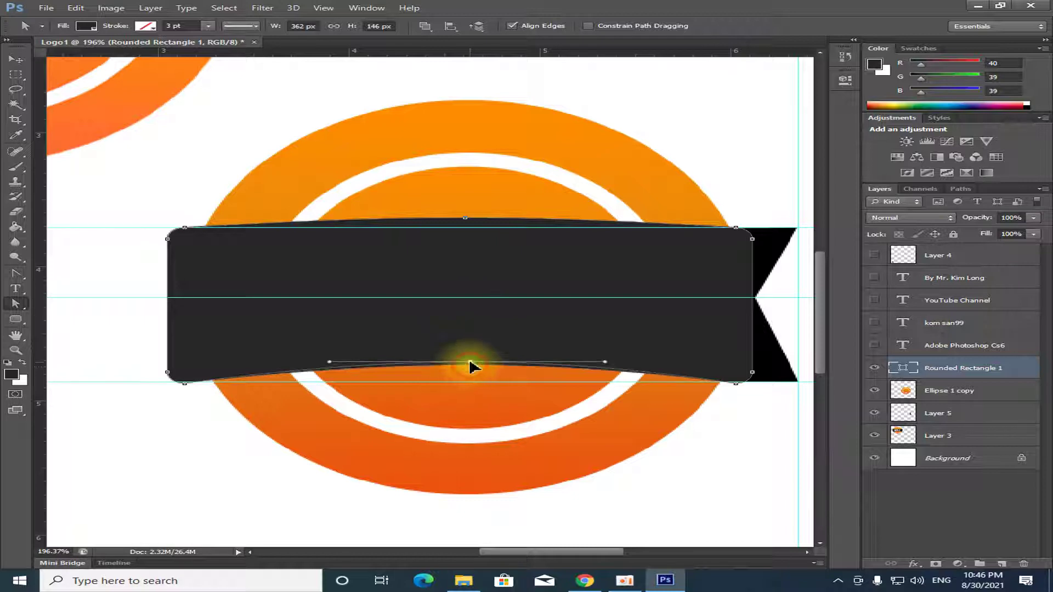
{"action": "left_click_drag", "start_coordinate": [464, 216], "coordinate": [466, 214]}
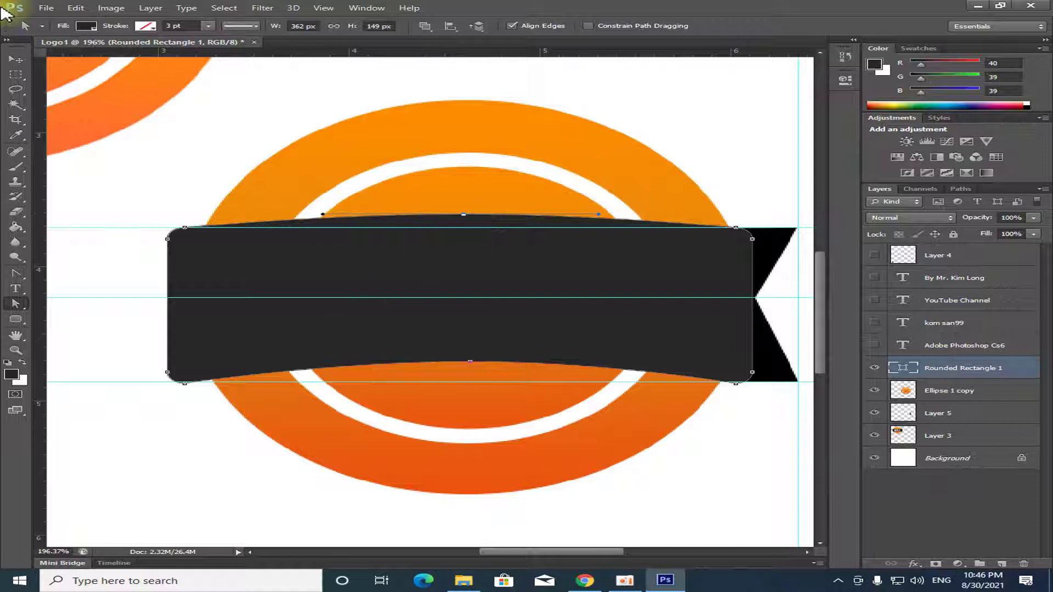
{"action": "left_click", "coordinate": [15, 61]}
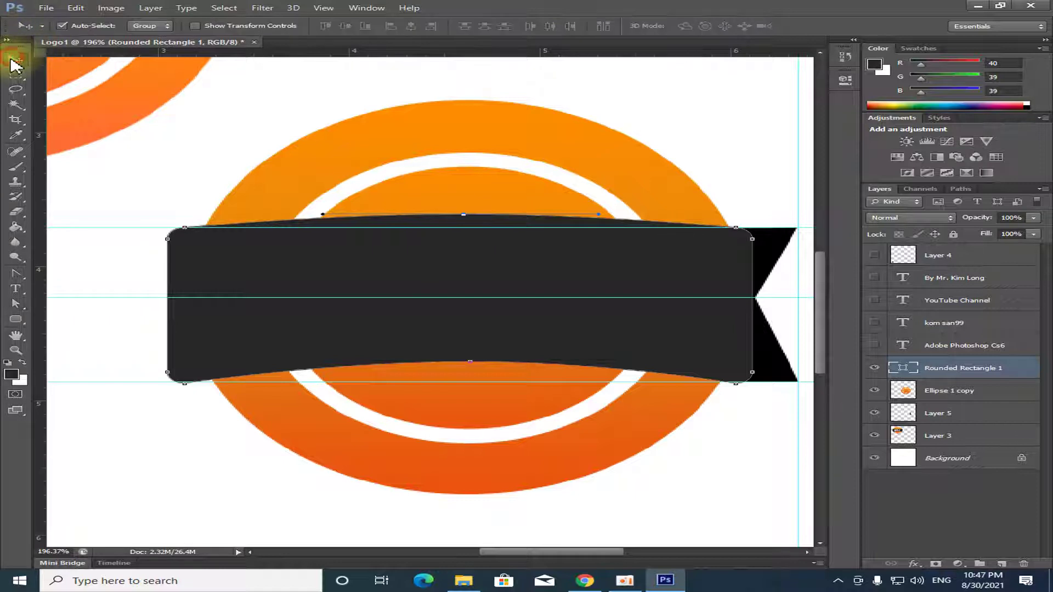
Step: Reselect the dark gray banner layer and rasterize its shape
{"action": "left_click", "coordinate": [718, 443]}
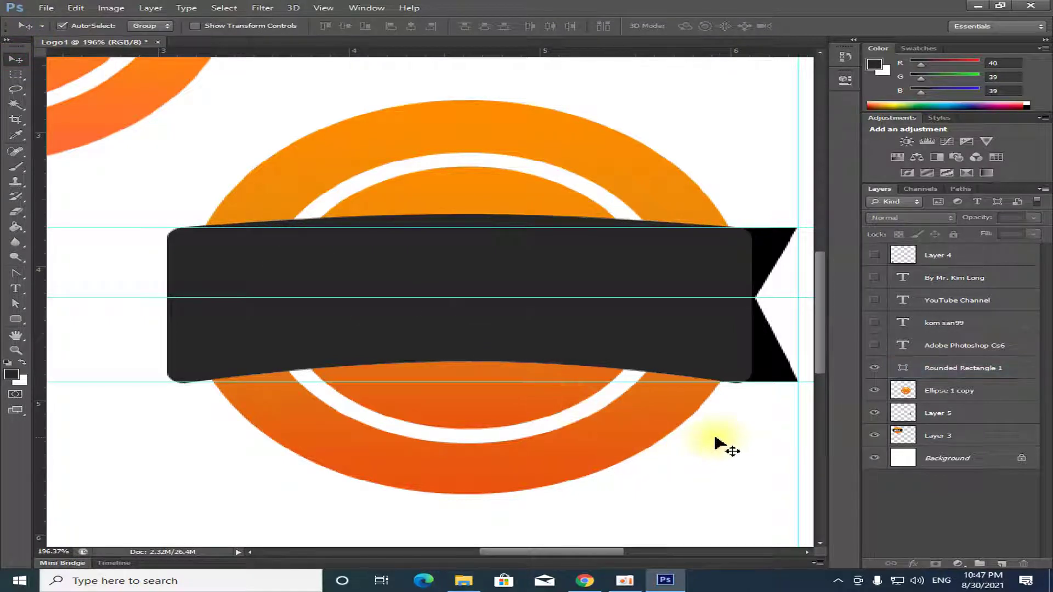
{"action": "left_click", "coordinate": [629, 343]}
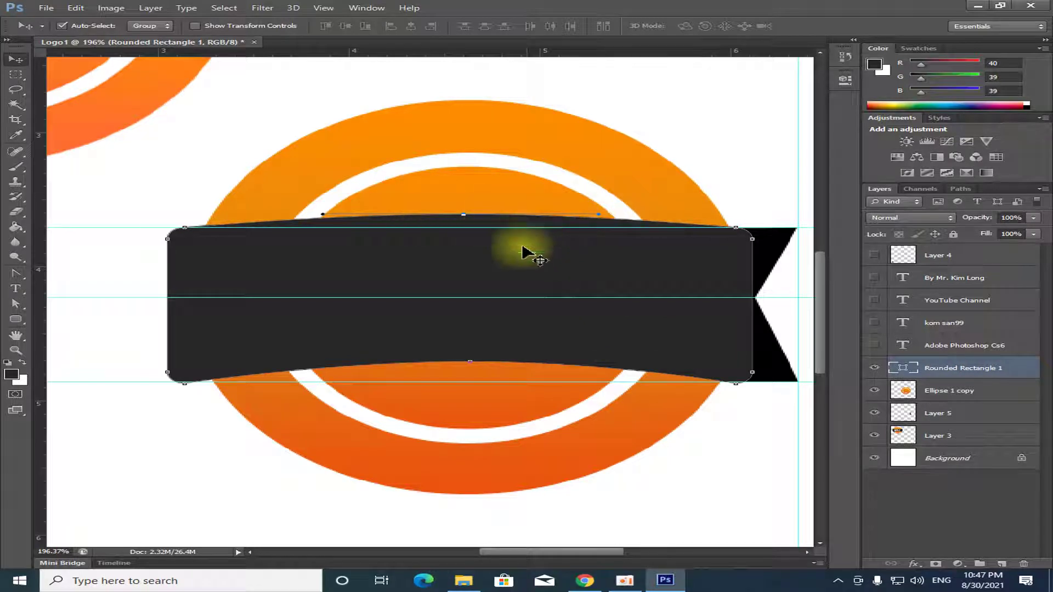
{"action": "right_click", "coordinate": [927, 371]}
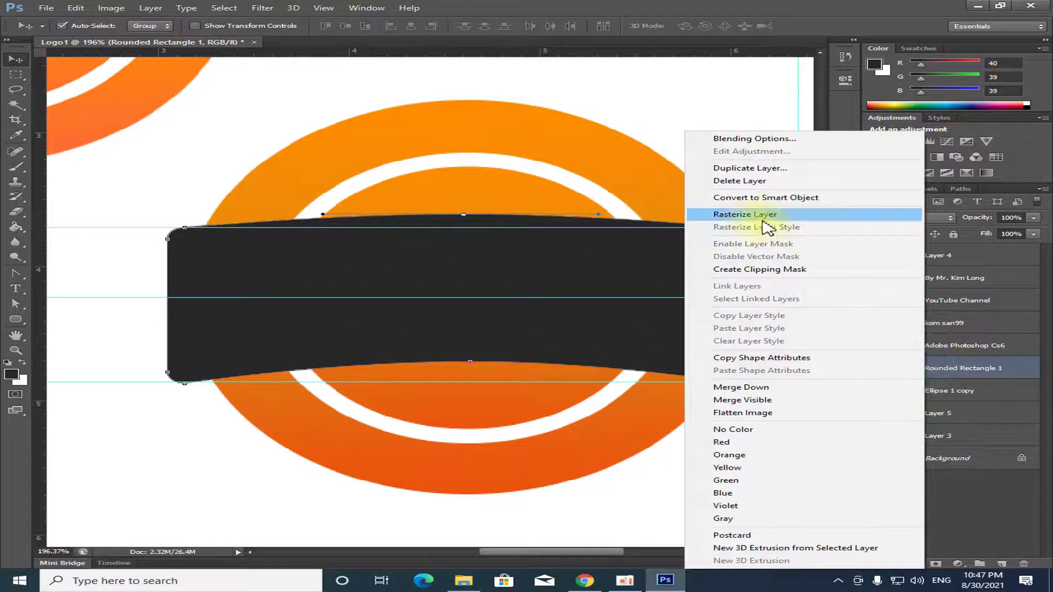
{"action": "left_click", "coordinate": [789, 220]}
Step: Scale the banner down to about 84% of its height with Free Transform
{"action": "scroll", "coordinate": [507, 413], "scroll_direction": "down", "scroll_amount": 2}
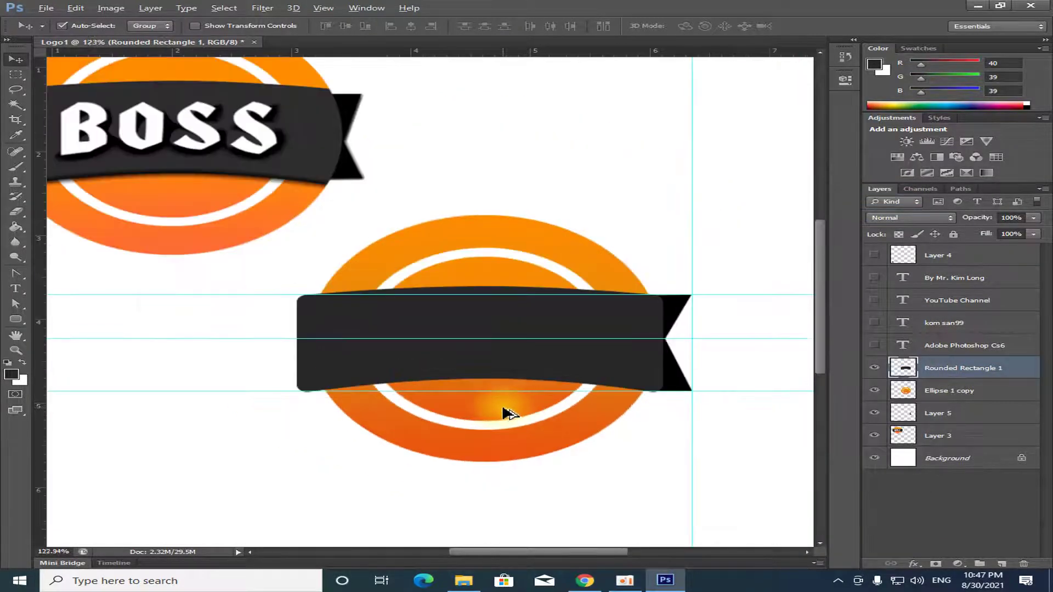
{"action": "scroll", "coordinate": [507, 413], "scroll_direction": "down", "scroll_amount": 2}
{"action": "scroll", "coordinate": [555, 414], "scroll_direction": "up", "scroll_amount": 2}
{"action": "scroll", "coordinate": [594, 340], "scroll_direction": "down", "scroll_amount": 1}
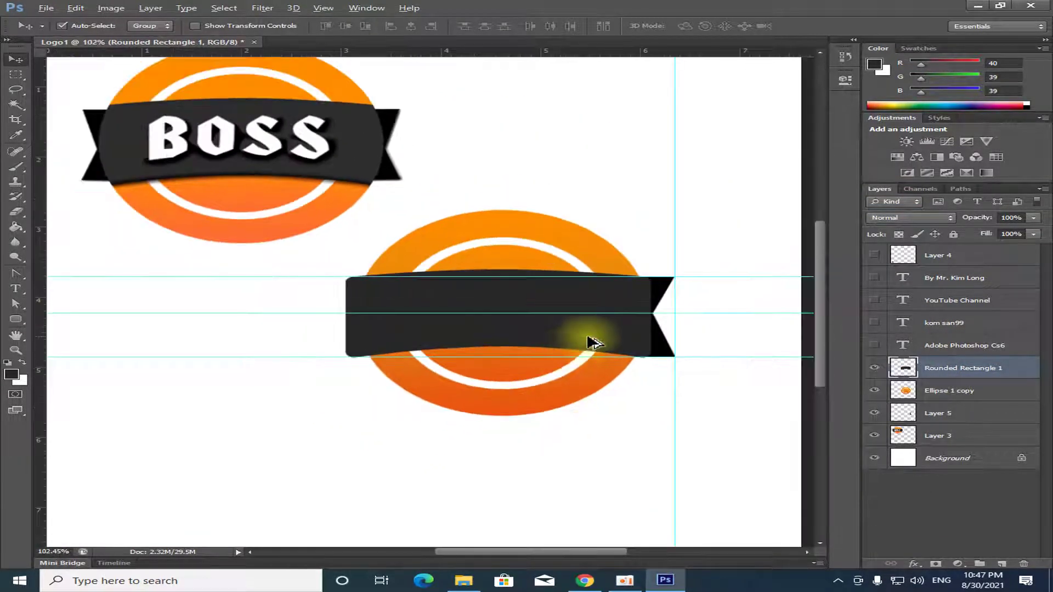
{"action": "key", "text": "ctrl+t"}
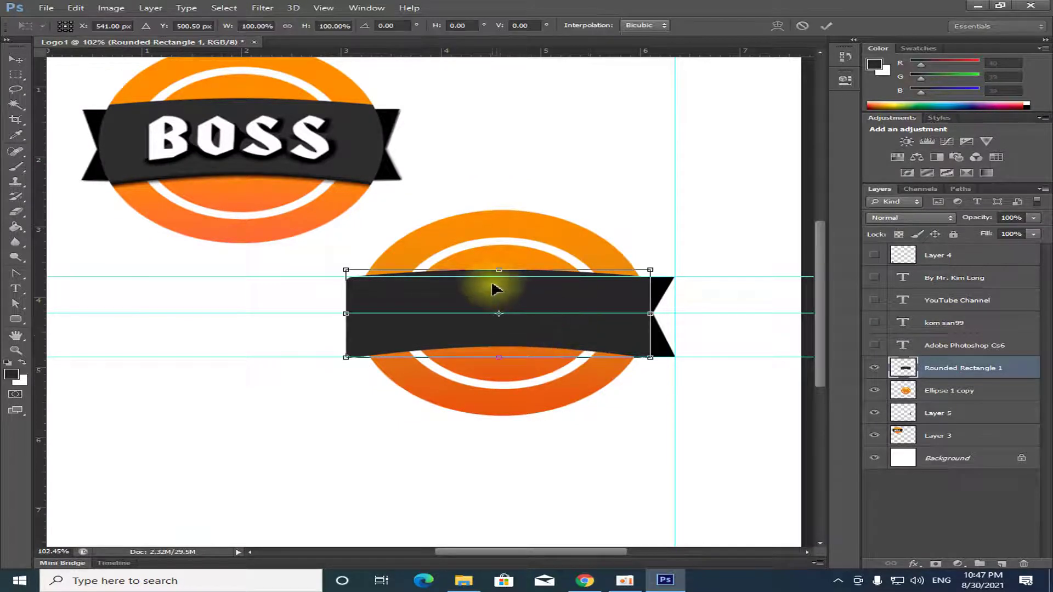
{"action": "left_click_drag", "start_coordinate": [498, 270], "coordinate": [498, 276]}
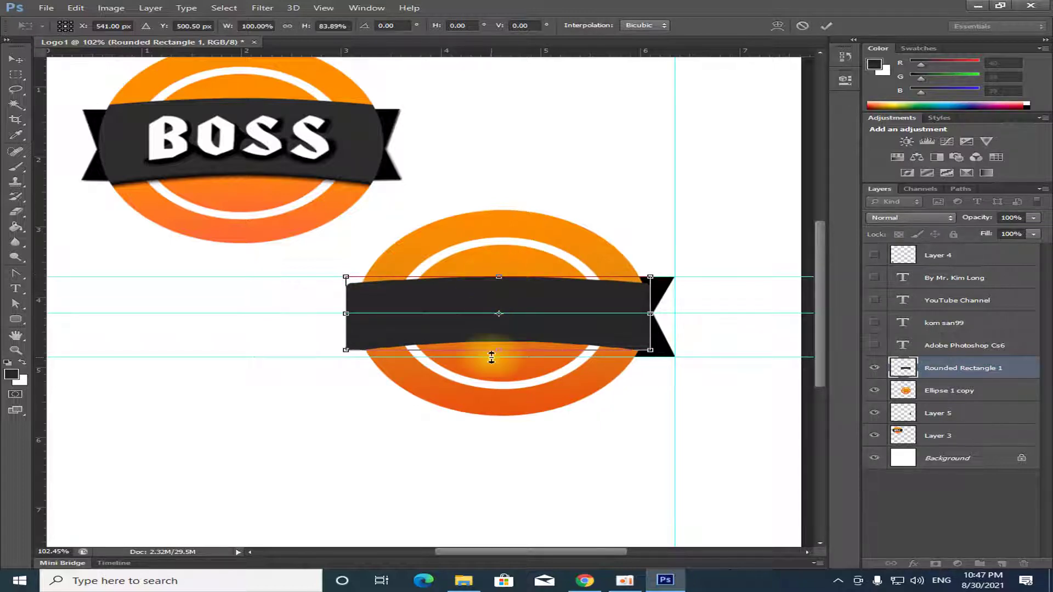
{"action": "key", "text": "Return"}
{"action": "scroll", "coordinate": [517, 366], "scroll_direction": "down", "scroll_amount": 2}
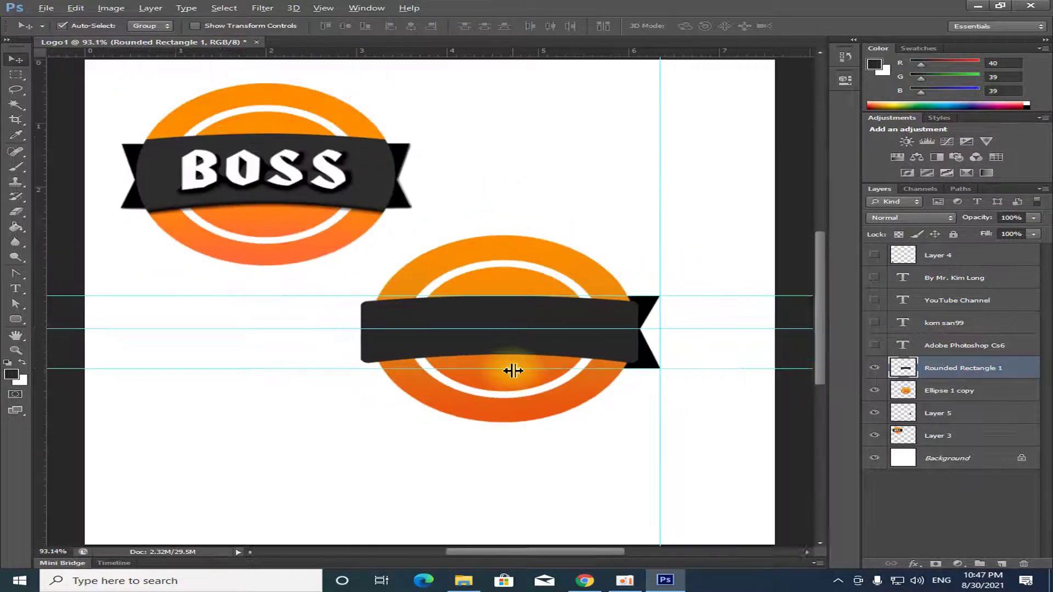
{"action": "scroll", "coordinate": [518, 366], "scroll_direction": "up", "scroll_amount": 2}
{"action": "scroll", "coordinate": [548, 365], "scroll_direction": "up", "scroll_amount": 1}
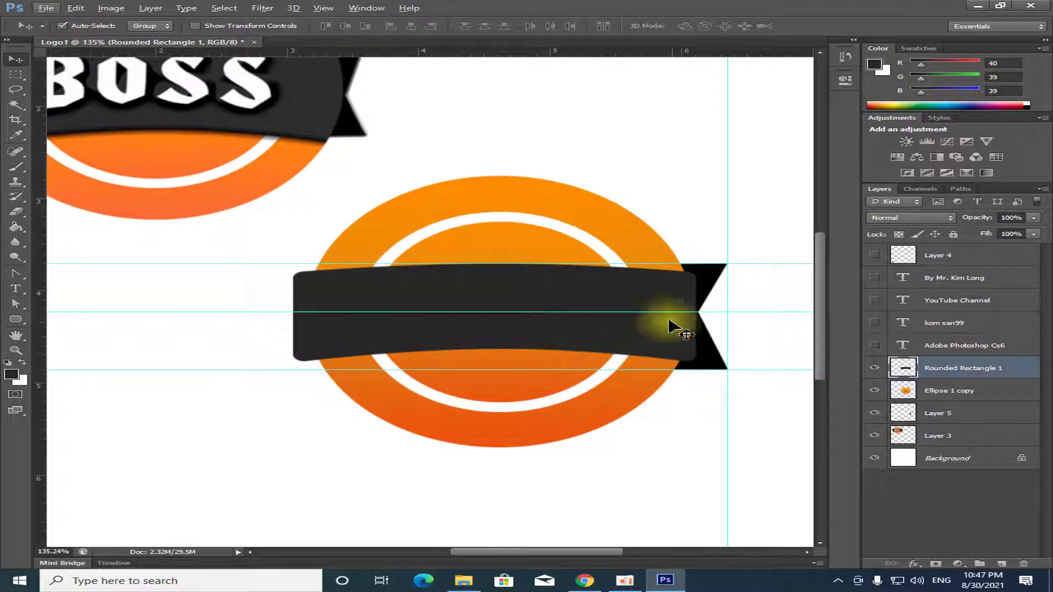
Step: Move the top and bottom guides onto the ribbon tail's edges
{"action": "left_click", "coordinate": [713, 284]}
{"action": "scroll", "coordinate": [728, 304], "scroll_direction": "up", "scroll_amount": 3}
{"action": "left_click_drag", "start_coordinate": [766, 235], "coordinate": [764, 245]}
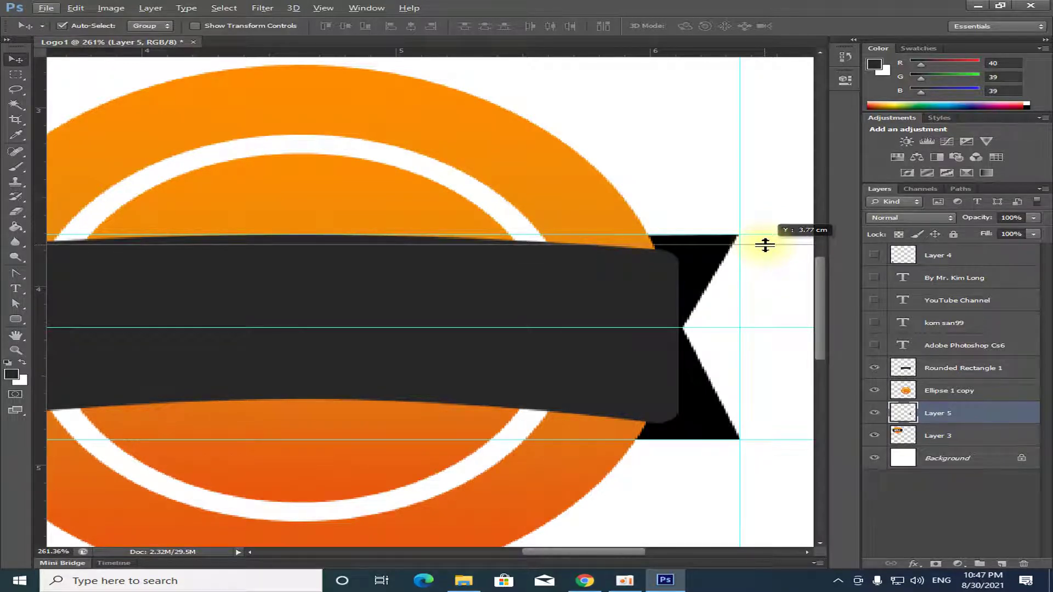
{"action": "left_click_drag", "start_coordinate": [765, 245], "coordinate": [765, 253]}
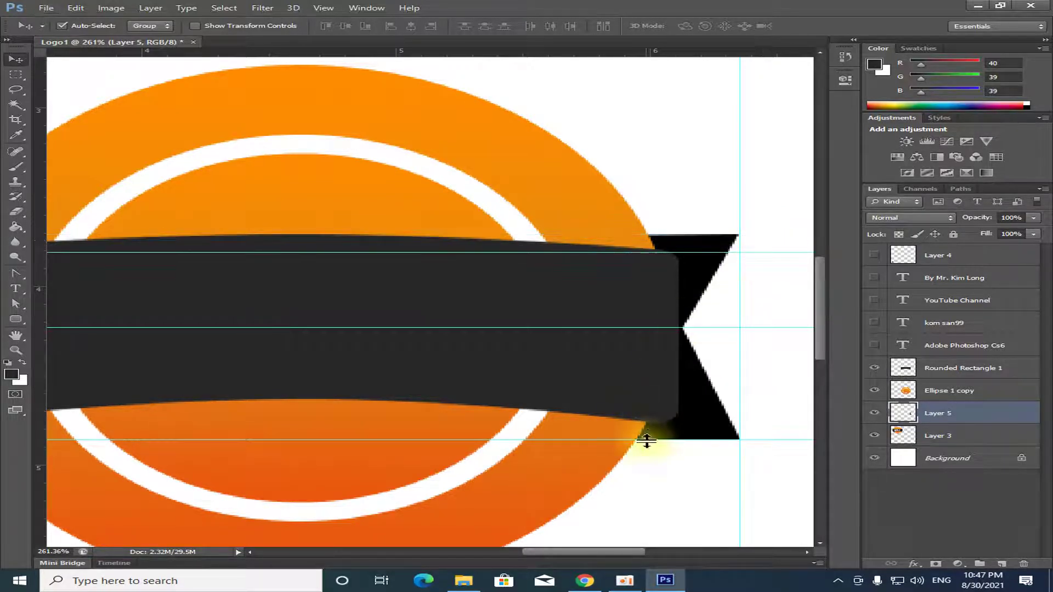
{"action": "left_click_drag", "start_coordinate": [667, 439], "coordinate": [671, 421]}
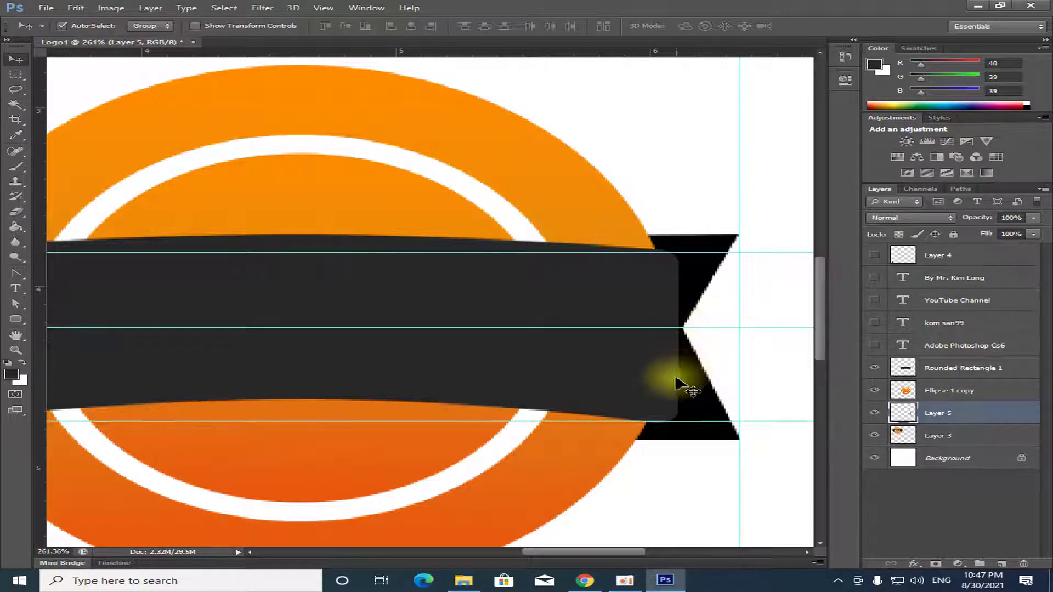
{"action": "scroll", "coordinate": [679, 383], "scroll_direction": "down", "scroll_amount": 2}
Step: Align the orange circle and dark banner on vertical centres, then reselect the tail's Layer 5
{"action": "left_click", "coordinate": [640, 378]}
{"action": "left_click", "coordinate": [530, 240]}
{"action": "left_click", "coordinate": [526, 357]}
{"action": "left_click", "coordinate": [559, 260]}
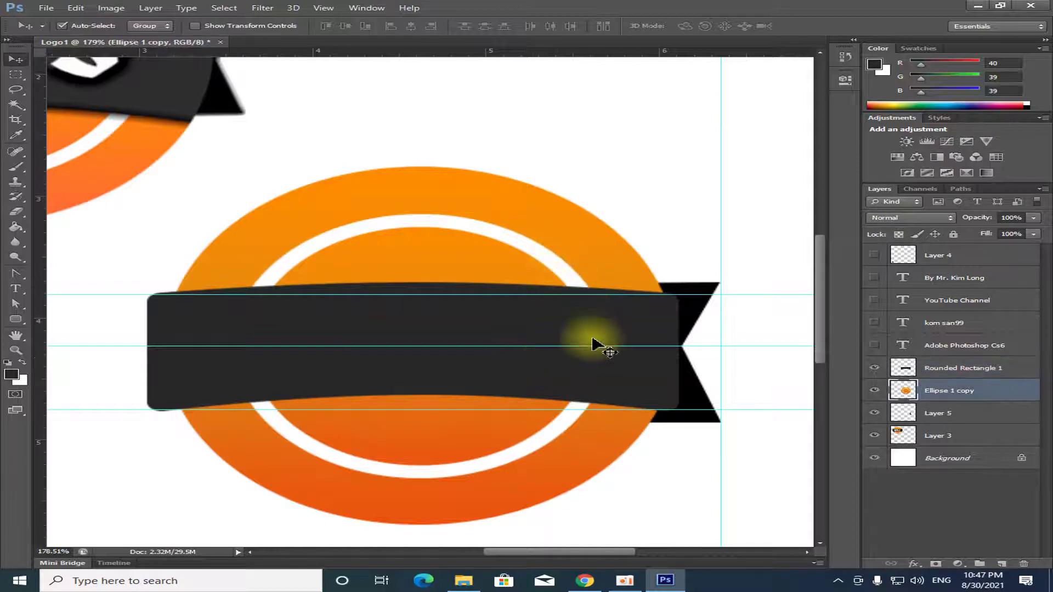
{"action": "left_click", "coordinate": [932, 367], "text": "ctrl"}
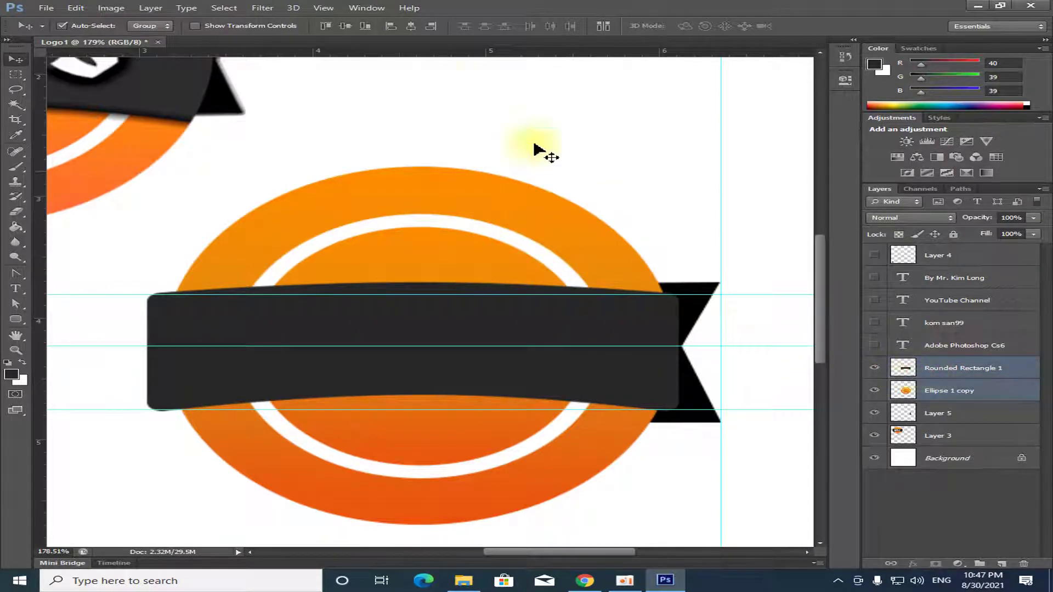
{"action": "left_click", "coordinate": [411, 26]}
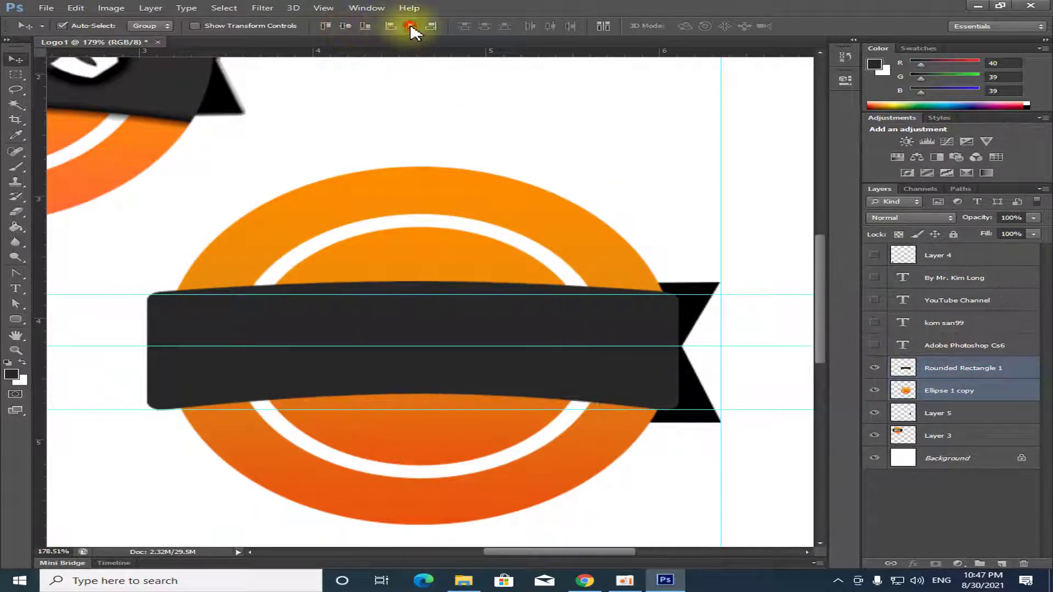
{"action": "left_click", "coordinate": [722, 333]}
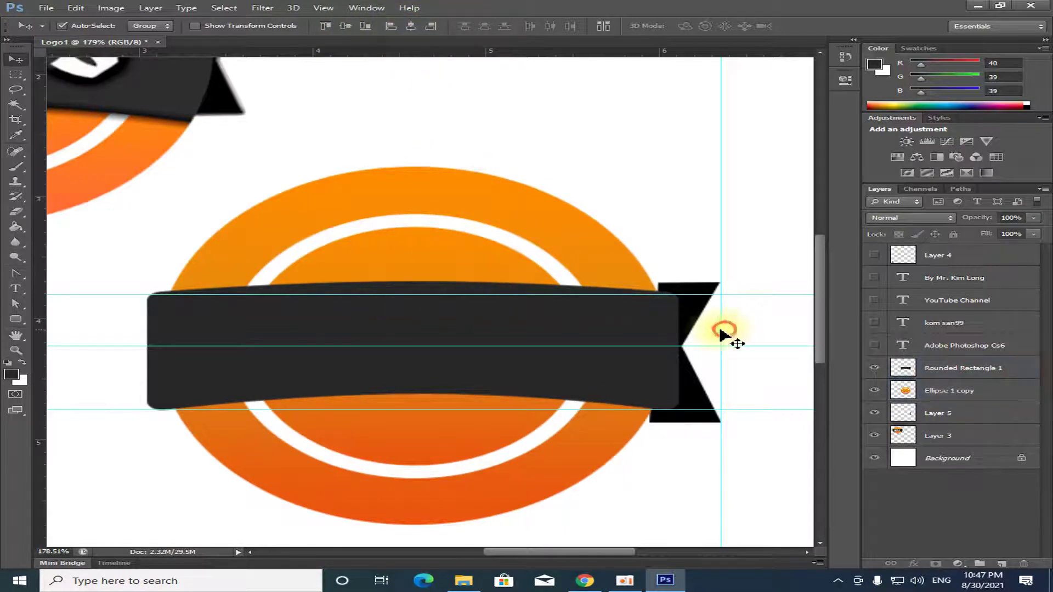
{"action": "left_click", "coordinate": [687, 318]}
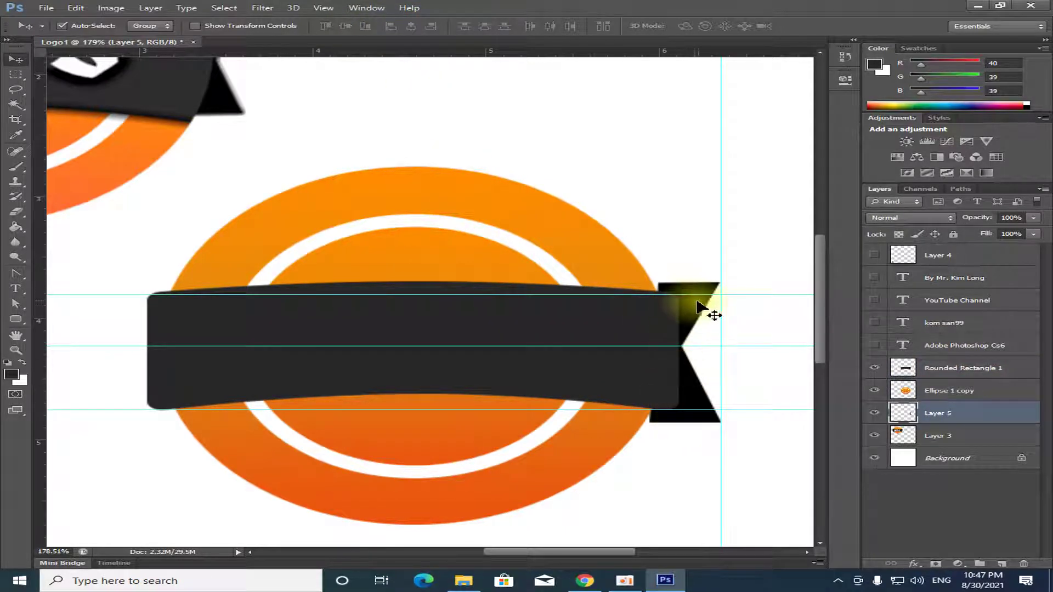
Step: Nudge the ribbon tail slightly right, trying a smaller size but reverting to full size
{"action": "key", "text": "shift+Right"}
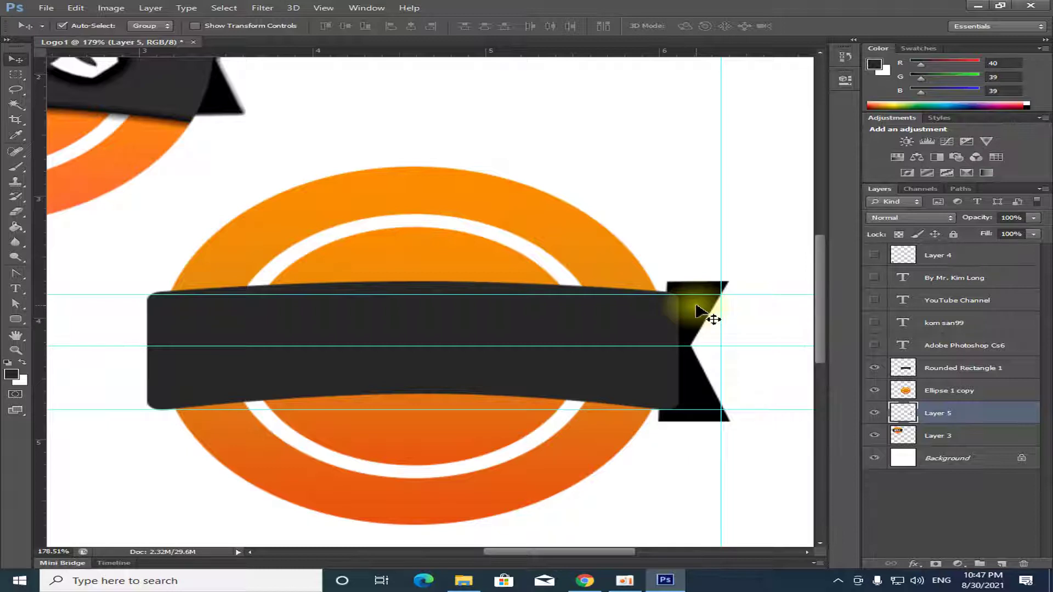
{"action": "key", "text": "ctrl+t"}
{"action": "left_click_drag", "start_coordinate": [730, 282], "coordinate": [714, 297]}
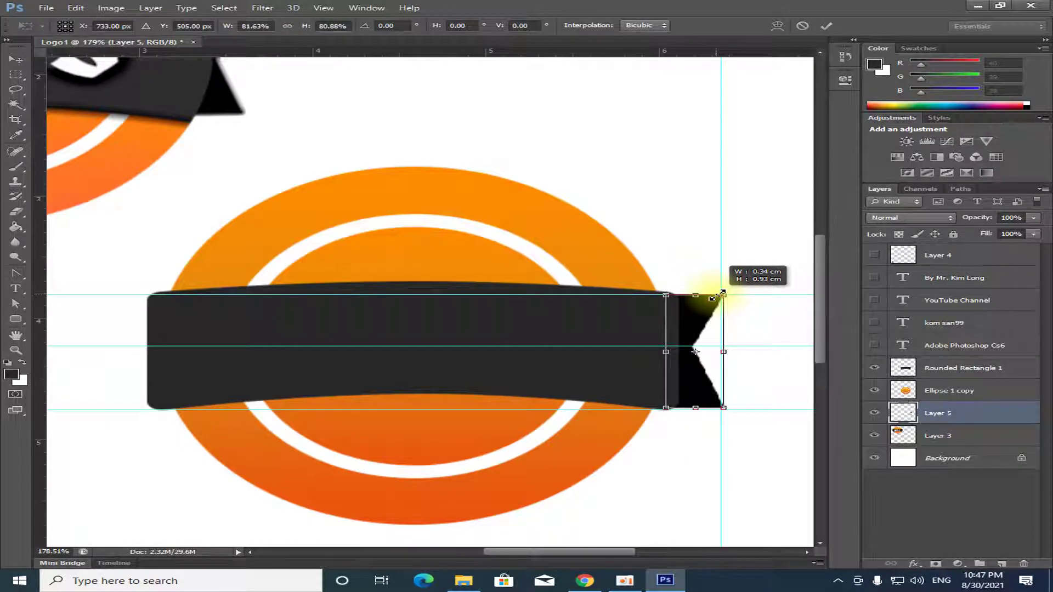
{"action": "left_click_drag", "start_coordinate": [712, 296], "coordinate": [717, 299]}
{"action": "key", "text": "ctrl+z"}
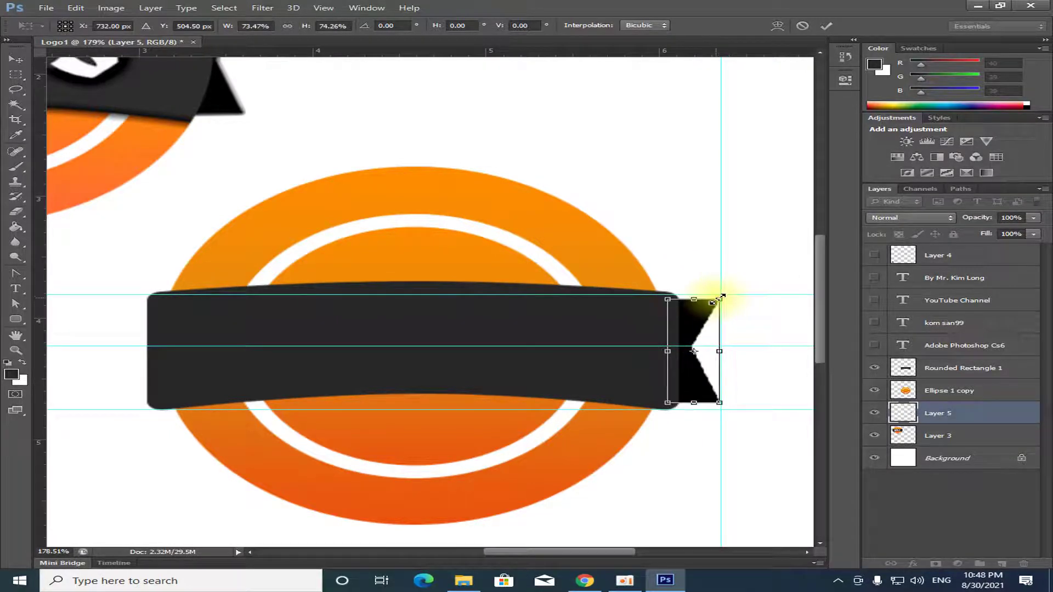
{"action": "key", "text": "Return"}
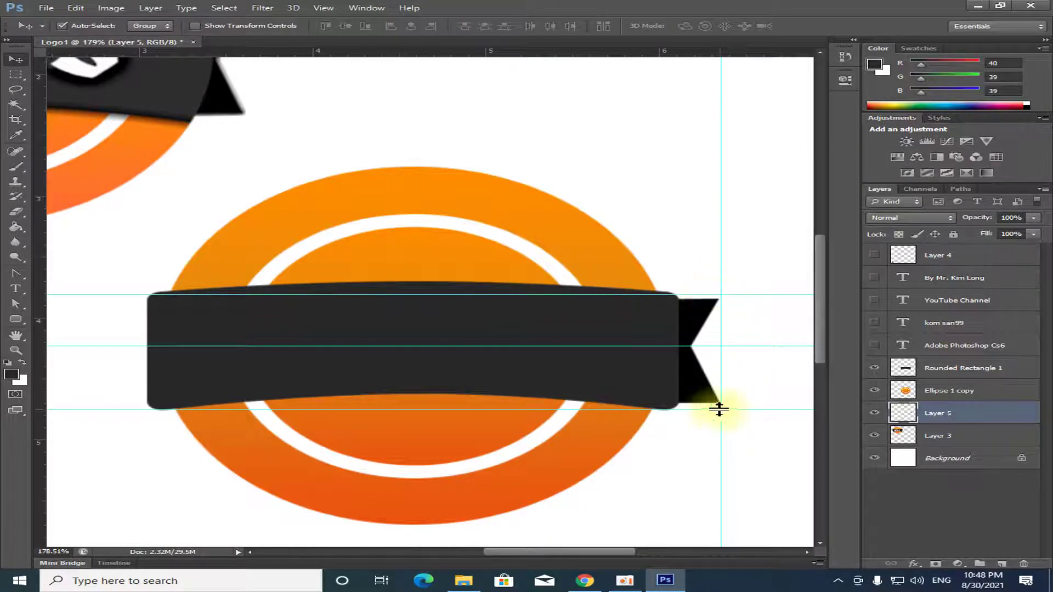
Step: Move the horizontal guides to the ribbon tail's top and bottom edges
{"action": "scroll", "coordinate": [670, 425], "scroll_direction": "down", "scroll_amount": 1}
{"action": "scroll", "coordinate": [664, 434], "scroll_direction": "down", "scroll_amount": 3}
{"action": "scroll", "coordinate": [721, 423], "scroll_direction": "up", "scroll_amount": 4}
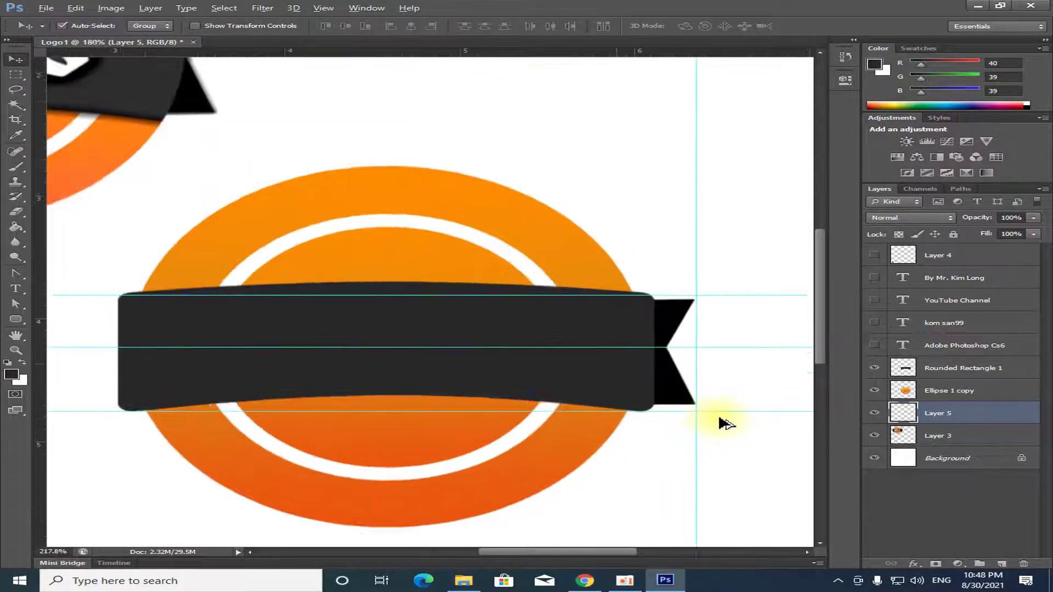
{"action": "scroll", "coordinate": [691, 386], "scroll_direction": "up", "scroll_amount": 3}
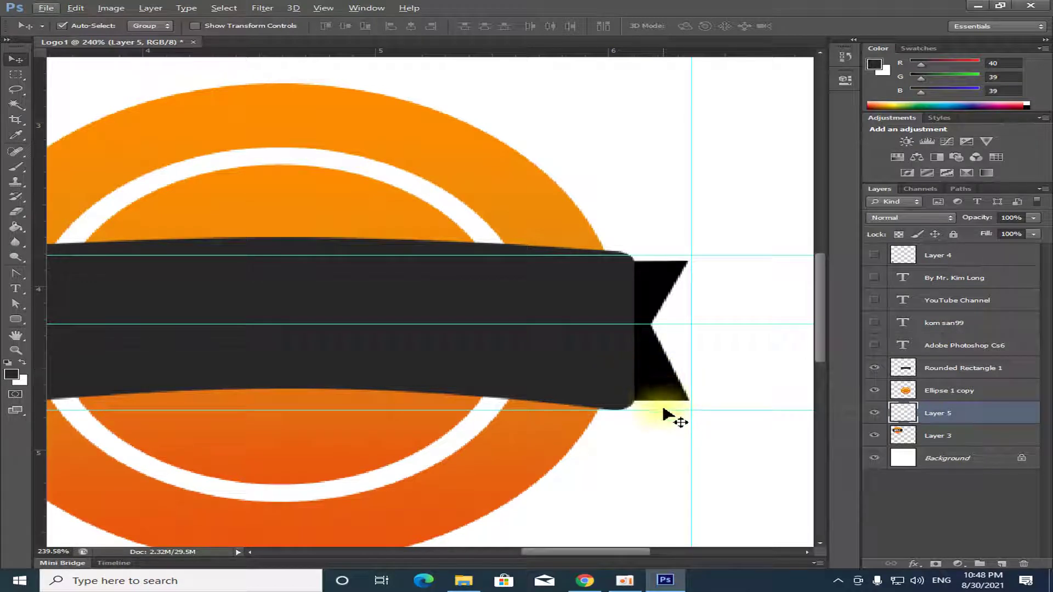
{"action": "left_click_drag", "start_coordinate": [668, 410], "coordinate": [667, 400]}
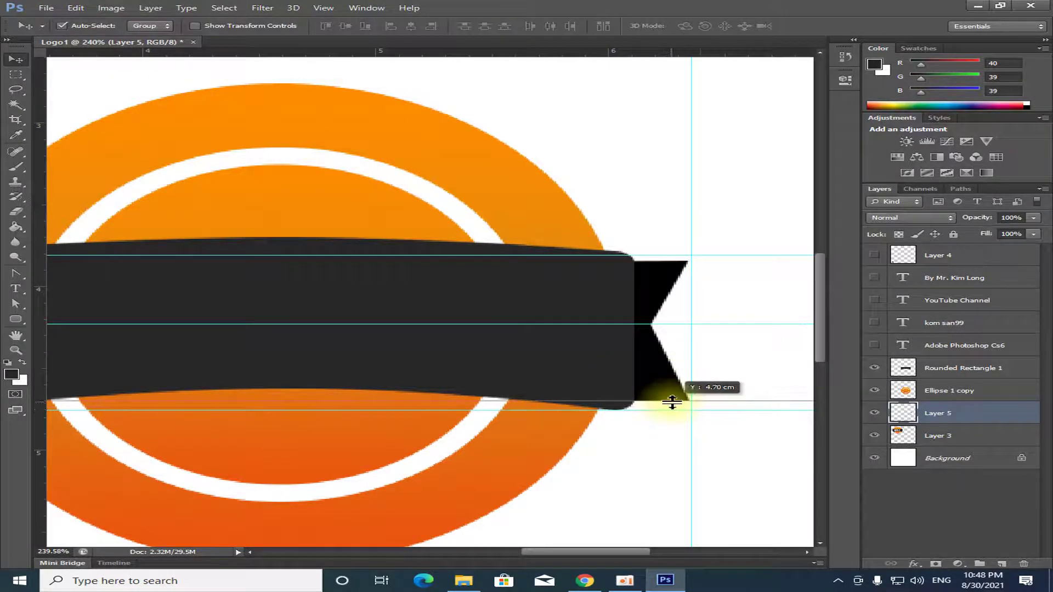
{"action": "left_click_drag", "start_coordinate": [711, 255], "coordinate": [711, 261]}
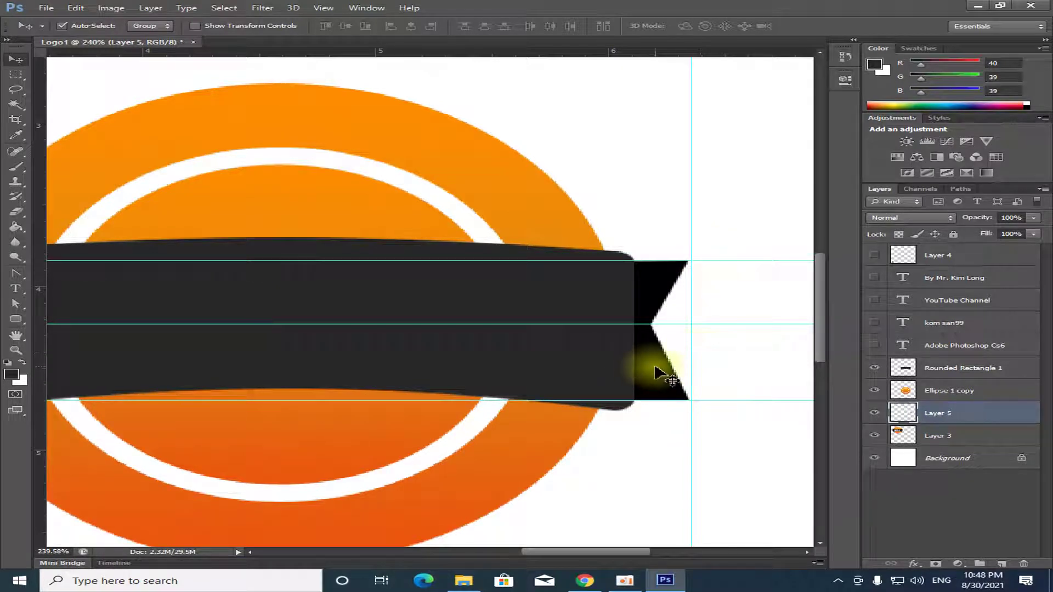
{"action": "scroll", "coordinate": [658, 375], "scroll_direction": "up", "scroll_amount": 3}
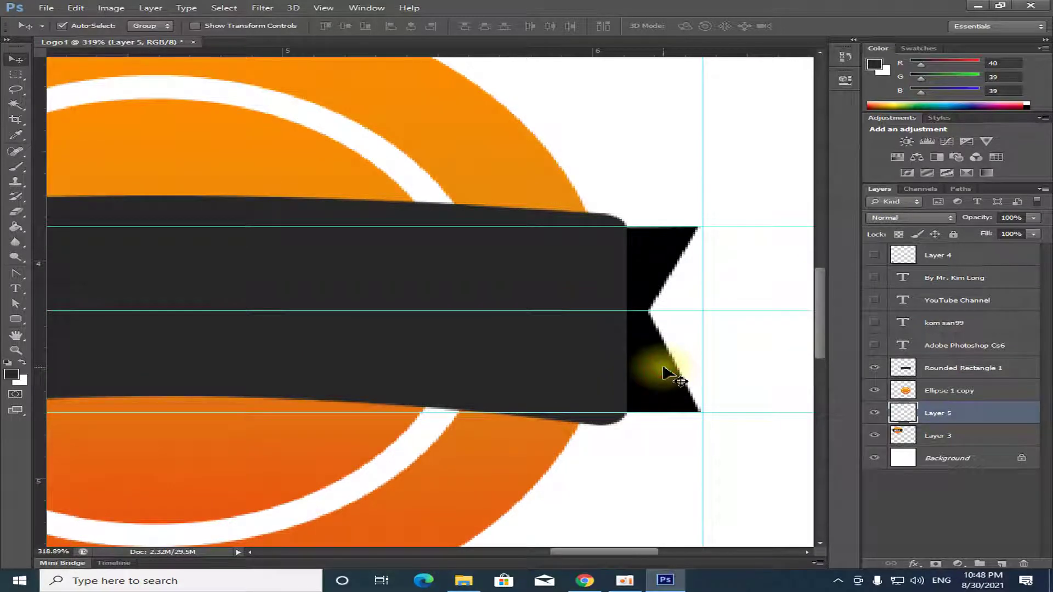
Step: Stretch the ribbon tail on both sides to about 136% width
{"action": "key", "text": "ctrl+t"}
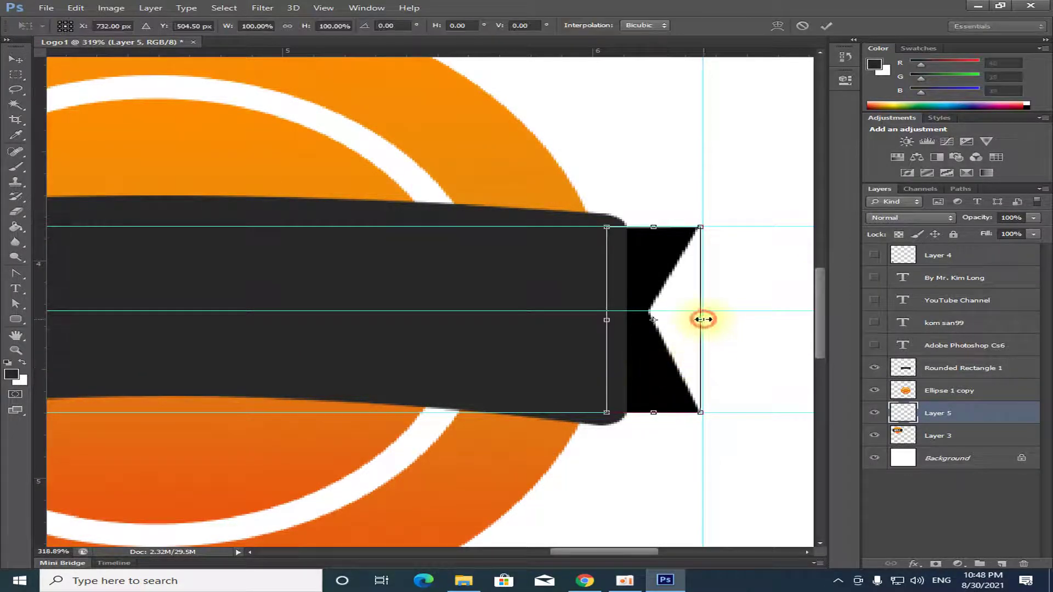
{"action": "left_click_drag", "start_coordinate": [702, 319], "coordinate": [723, 319]}
{"action": "left_click_drag", "start_coordinate": [606, 320], "coordinate": [595, 321]}
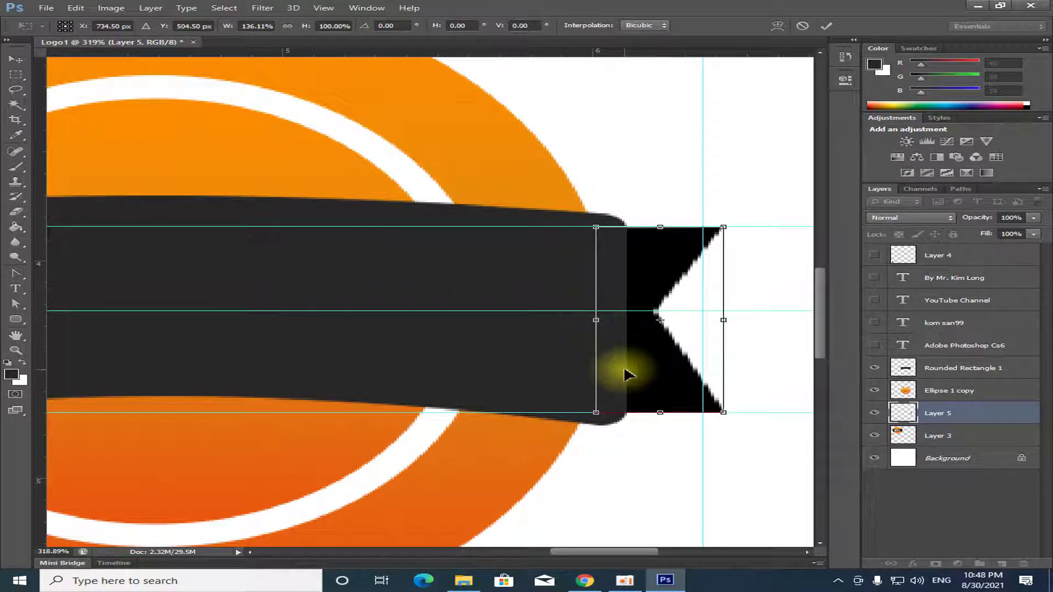
{"action": "key", "text": "Return"}
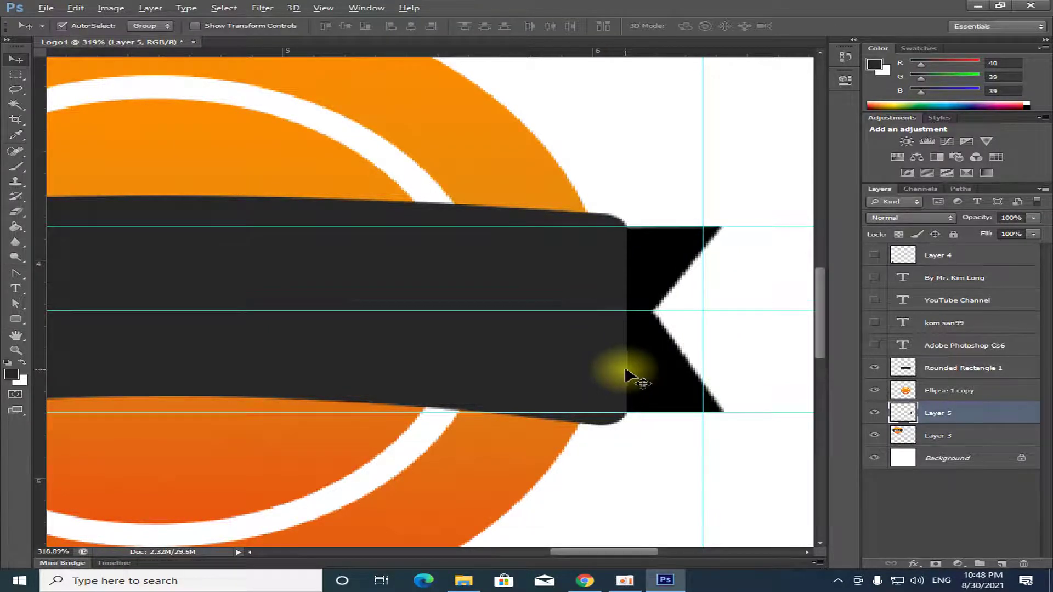
{"action": "scroll", "coordinate": [632, 376], "scroll_direction": "down", "scroll_amount": 2}
{"action": "scroll", "coordinate": [639, 381], "scroll_direction": "down", "scroll_amount": 1}
{"action": "scroll", "coordinate": [641, 384], "scroll_direction": "down", "scroll_amount": 2}
{"action": "scroll", "coordinate": [494, 392], "scroll_direction": "down", "scroll_amount": 1}
{"action": "scroll", "coordinate": [378, 404], "scroll_direction": "up", "scroll_amount": 2}
{"action": "scroll", "coordinate": [389, 399], "scroll_direction": "down", "scroll_amount": 1}
{"action": "scroll", "coordinate": [474, 404], "scroll_direction": "up", "scroll_amount": 1}
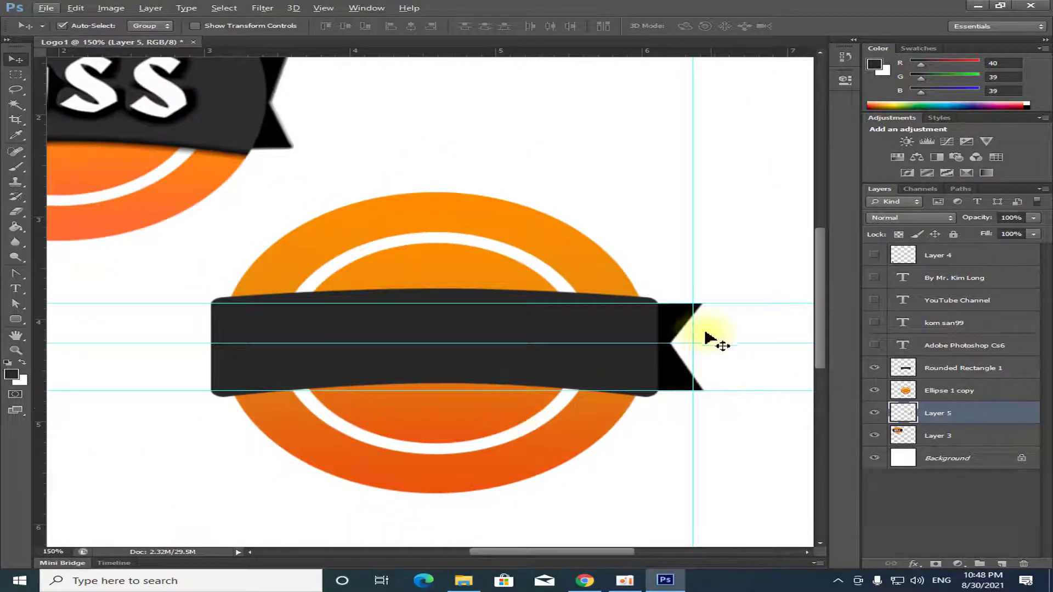
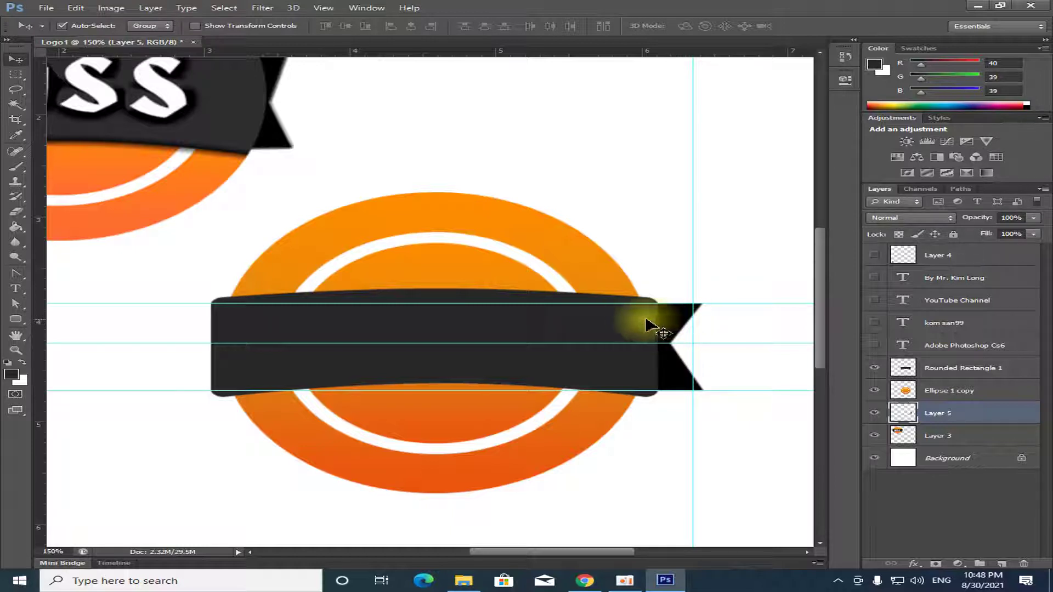
Step: Drag a copy of the right ribbon tail to the banner's left end and put it in Free Transform
{"action": "left_click", "coordinate": [622, 324]}
{"action": "left_click", "coordinate": [680, 319]}
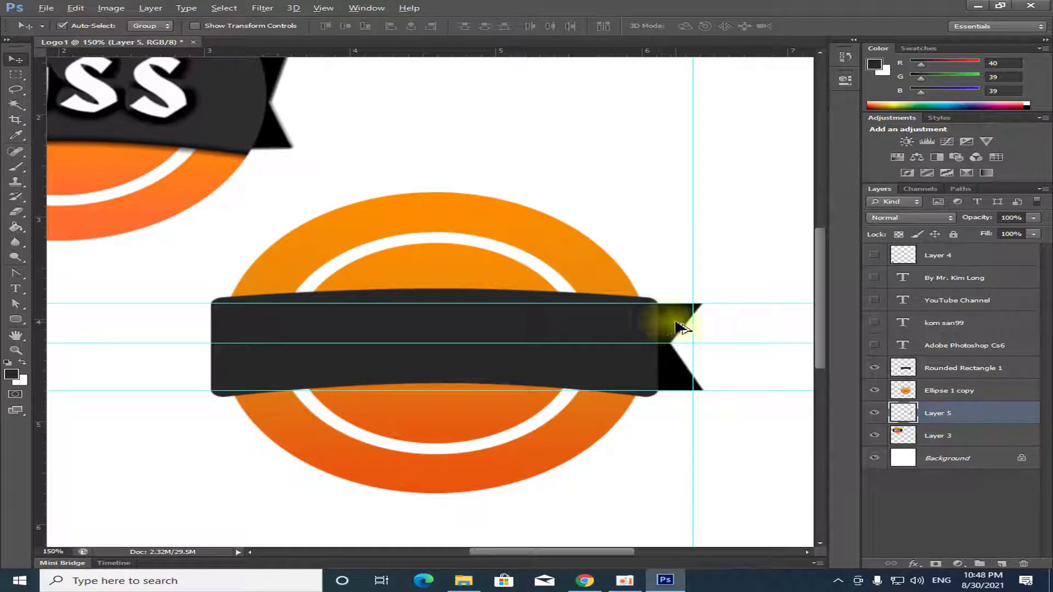
{"action": "left_click_drag", "start_coordinate": [679, 327], "coordinate": [174, 331]}
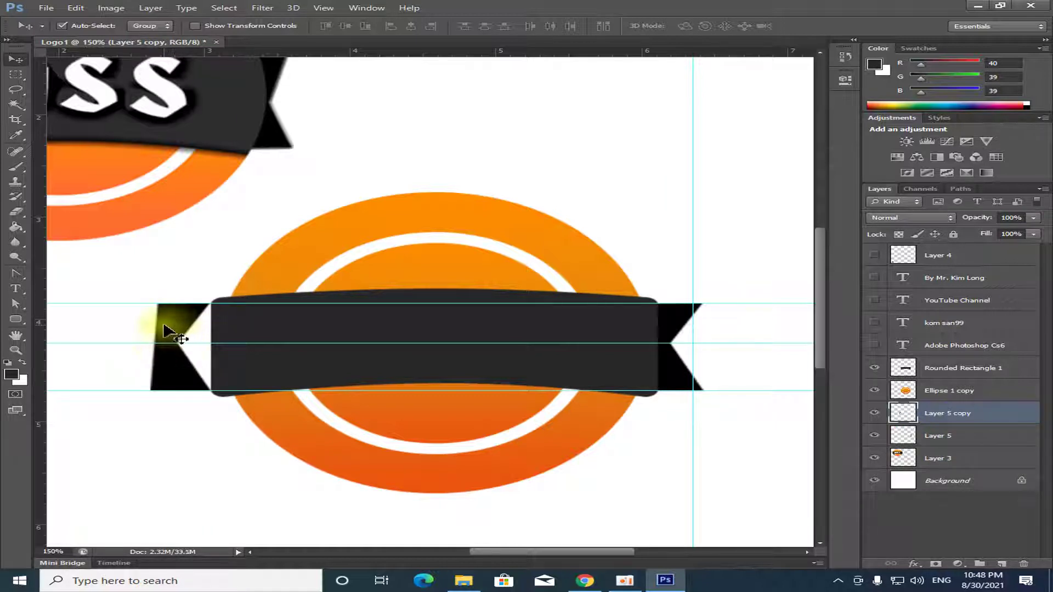
{"action": "key", "text": "ctrl+t"}
{"action": "right_click", "coordinate": [171, 325]}
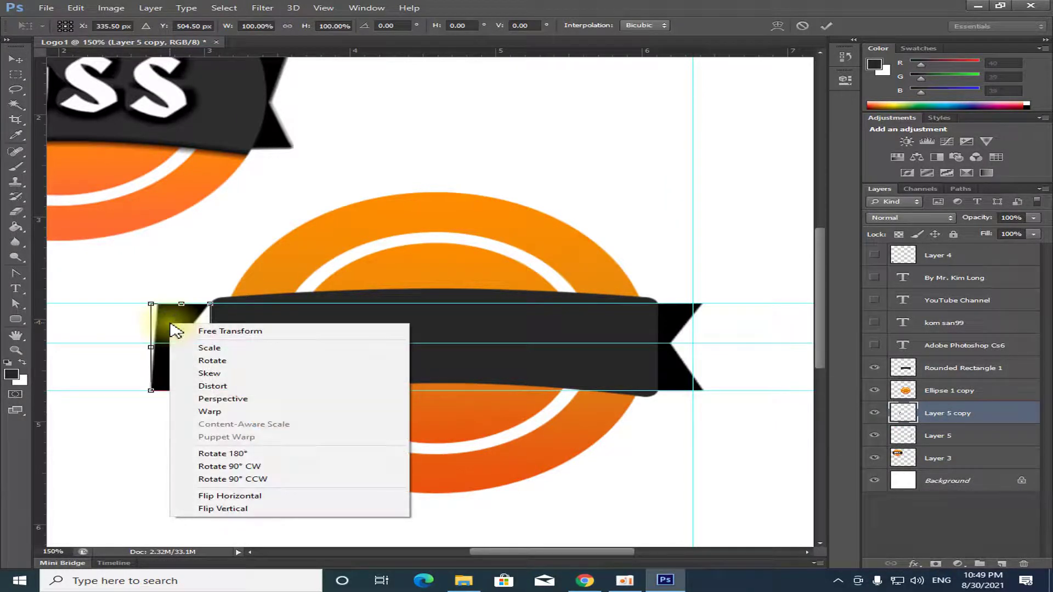
Step: Try quarter-turn rotations on the copied tail and apply the result
{"action": "right_click", "coordinate": [175, 316]}
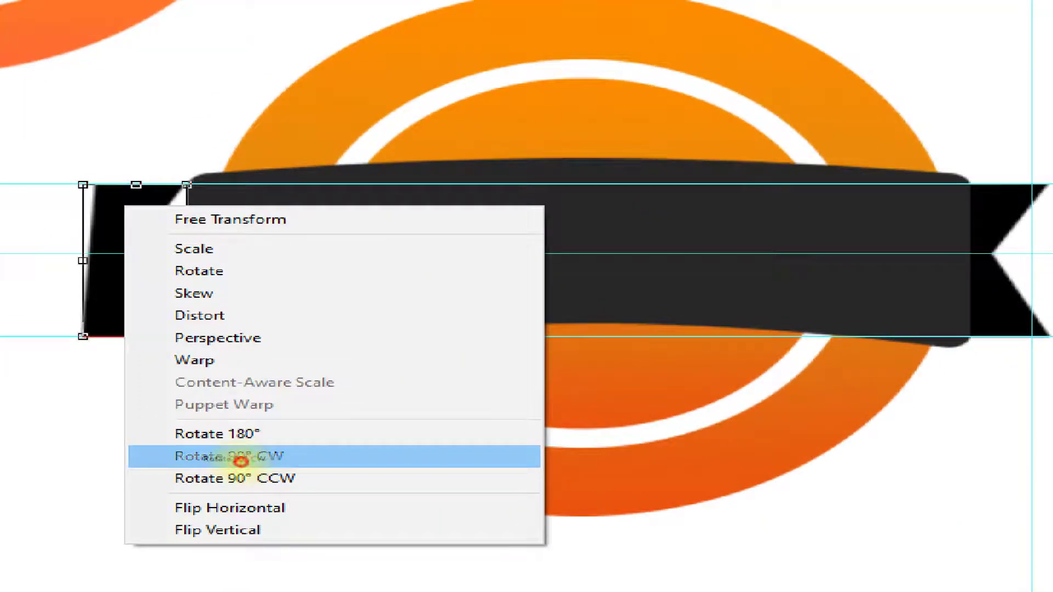
{"action": "left_click", "coordinate": [241, 460]}
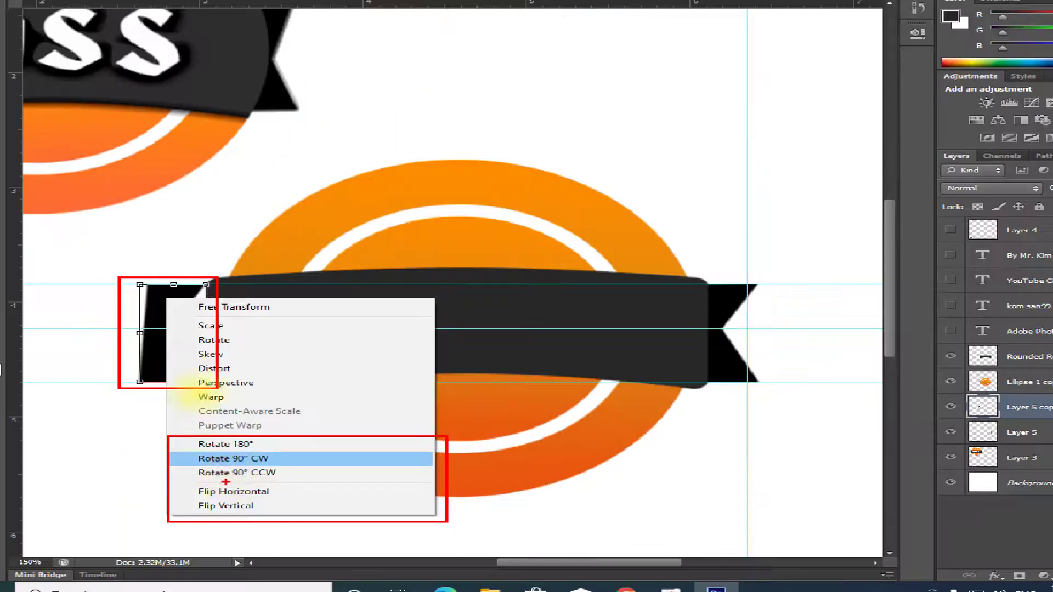
{"action": "left_click", "coordinate": [219, 457]}
{"action": "right_click", "coordinate": [159, 351]}
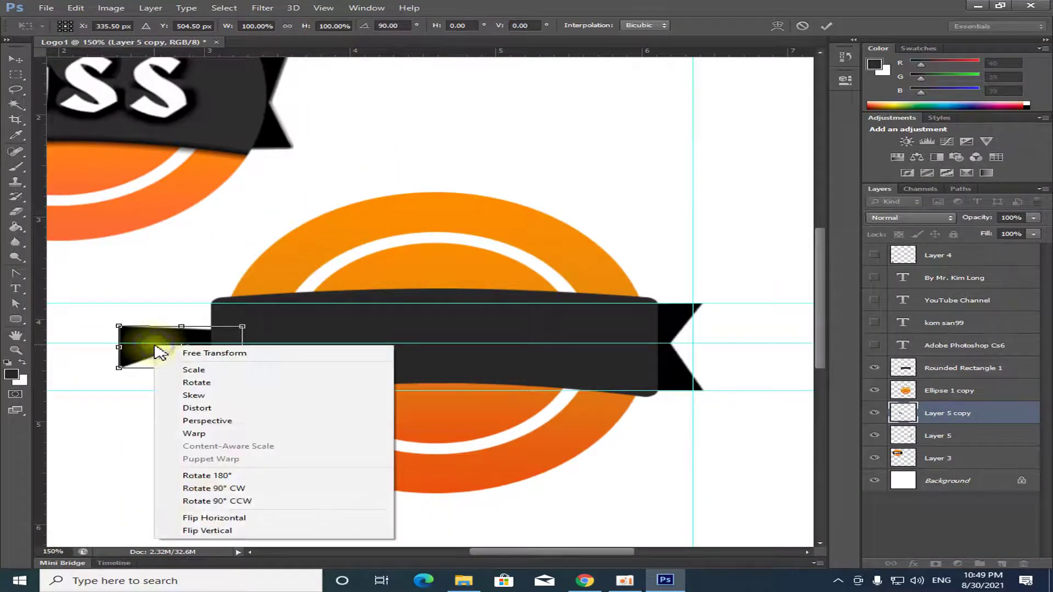
{"action": "left_click", "coordinate": [217, 500]}
{"action": "right_click", "coordinate": [175, 362]}
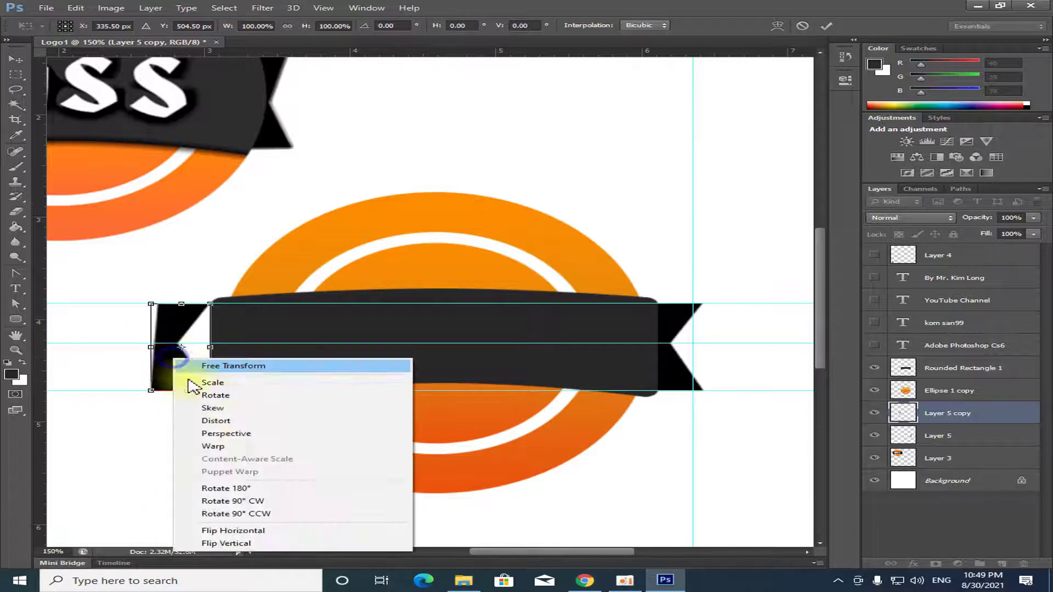
{"action": "left_click", "coordinate": [266, 500]}
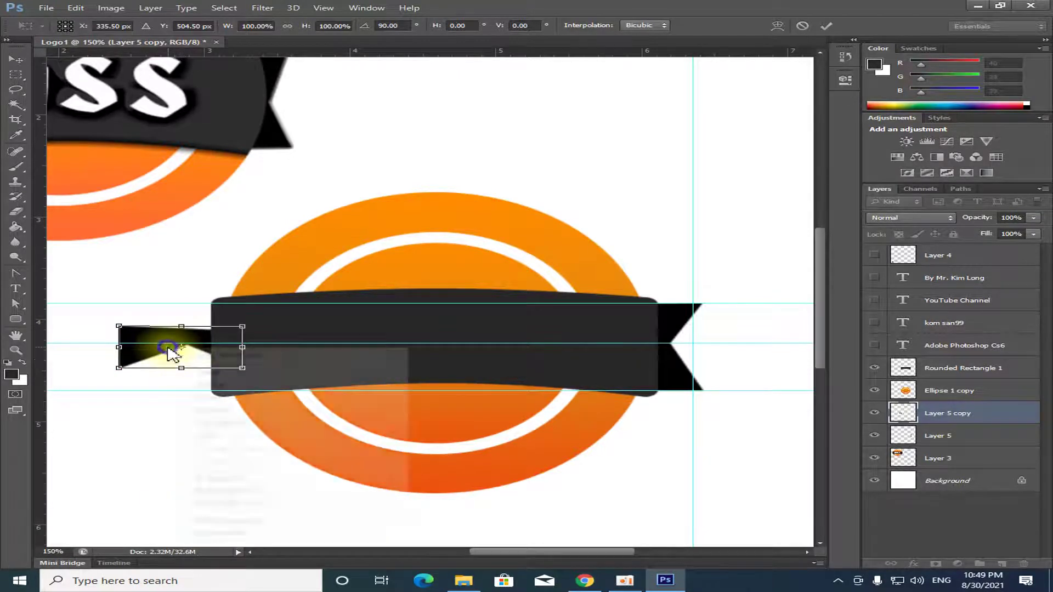
{"action": "right_click", "coordinate": [170, 351]}
{"action": "left_click", "coordinate": [235, 481]}
{"action": "right_click", "coordinate": [174, 366]}
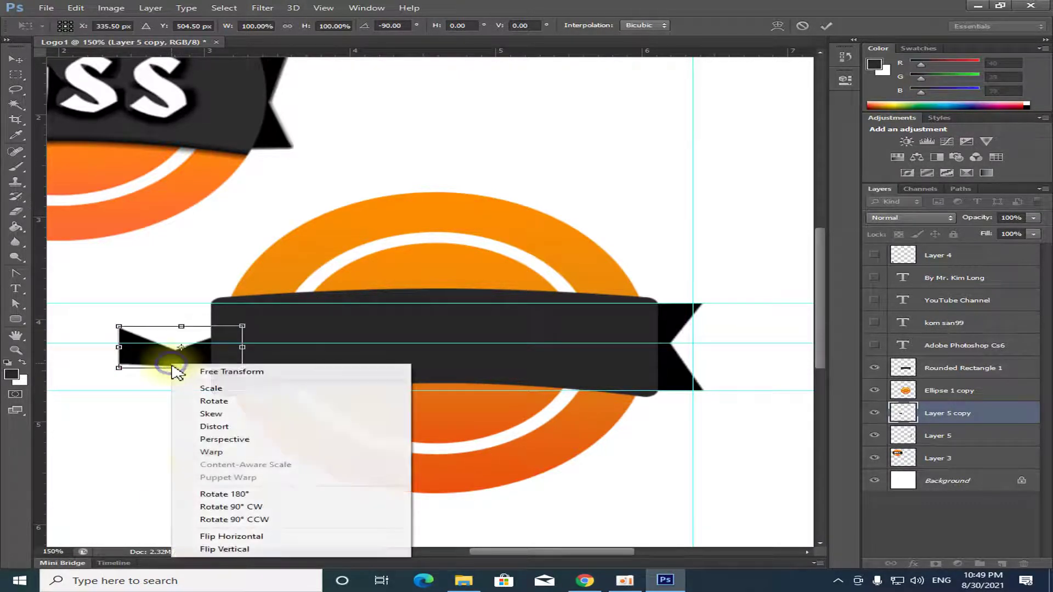
{"action": "left_click", "coordinate": [225, 506]}
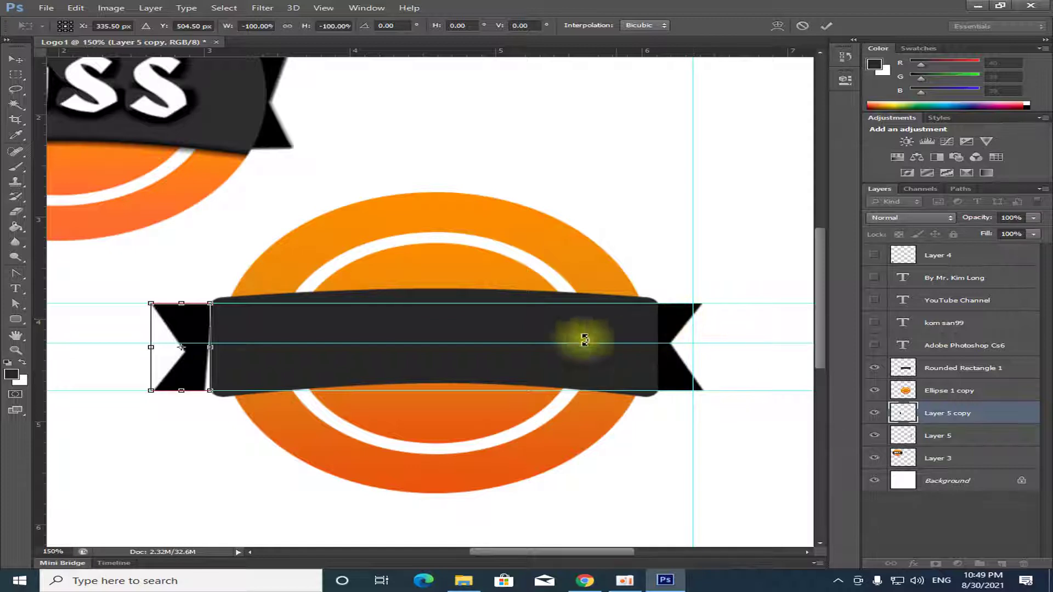
{"action": "key", "text": "Return"}
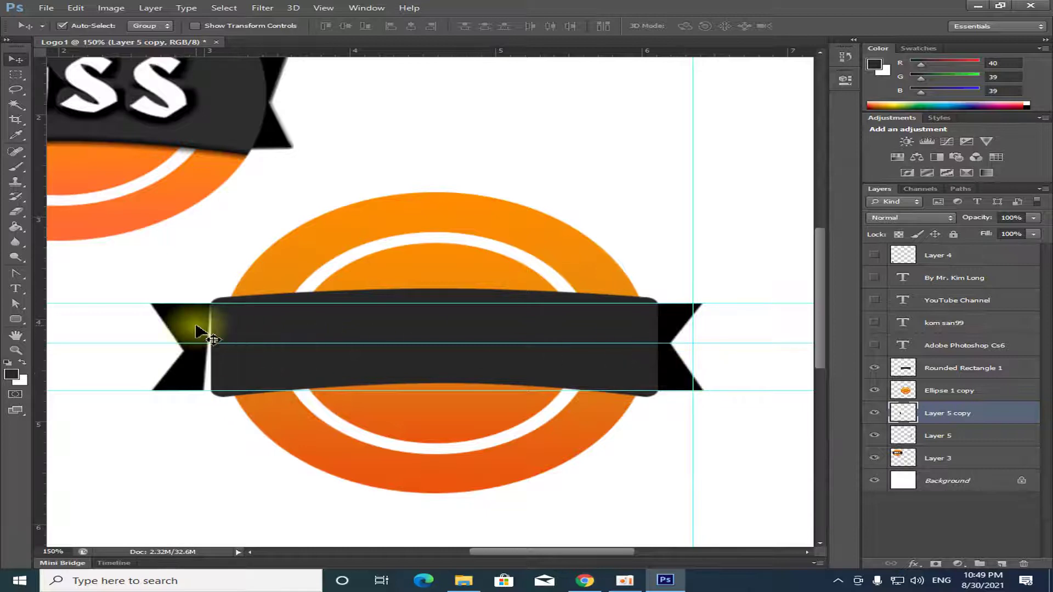
Step: Re-transform the left tail with a 90° rotation, horizontal flips and a 180° rotation
{"action": "key", "text": "ctrl+t"}
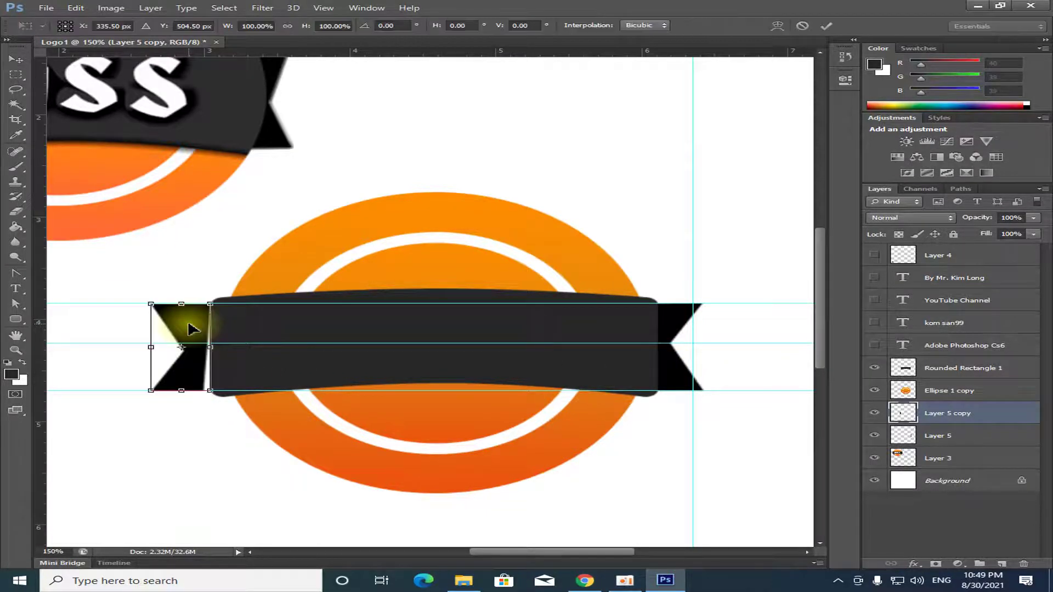
{"action": "right_click", "coordinate": [183, 324]}
{"action": "left_click", "coordinate": [250, 467]}
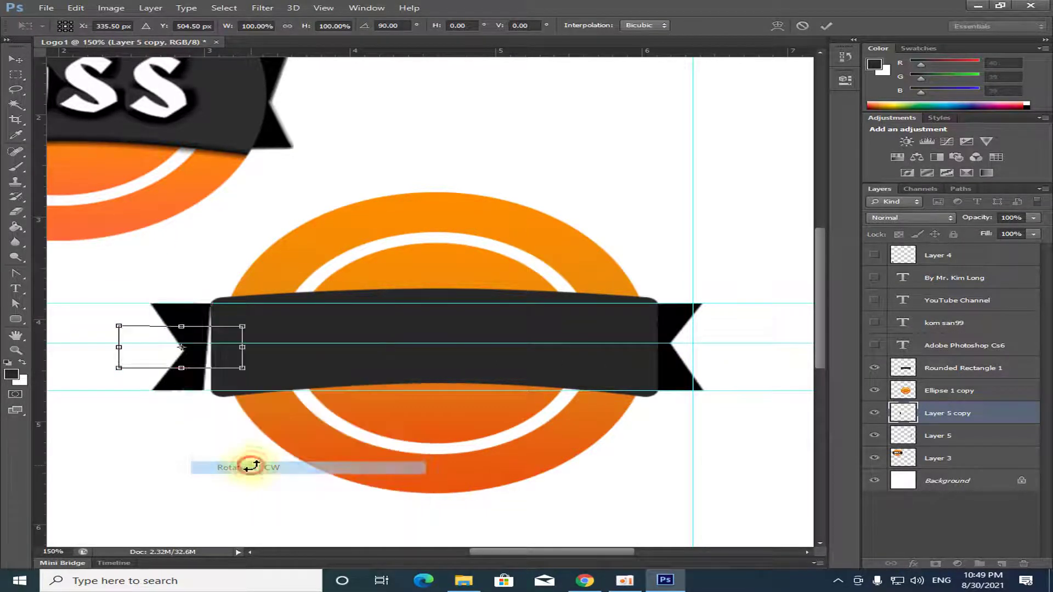
{"action": "right_click", "coordinate": [179, 361]}
{"action": "left_click", "coordinate": [248, 535]}
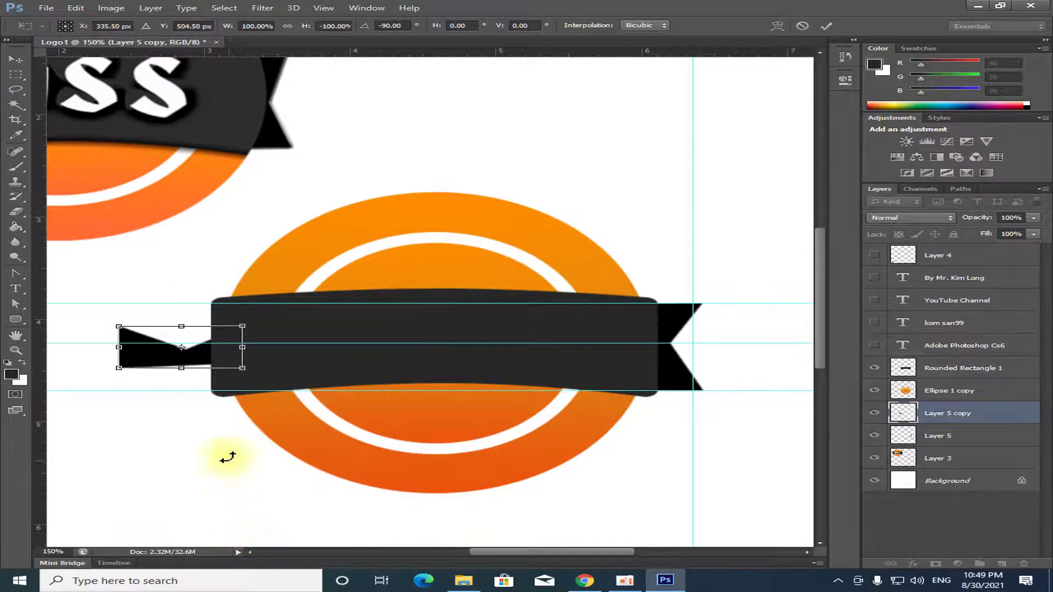
{"action": "right_click", "coordinate": [176, 363]}
{"action": "left_click", "coordinate": [245, 493]}
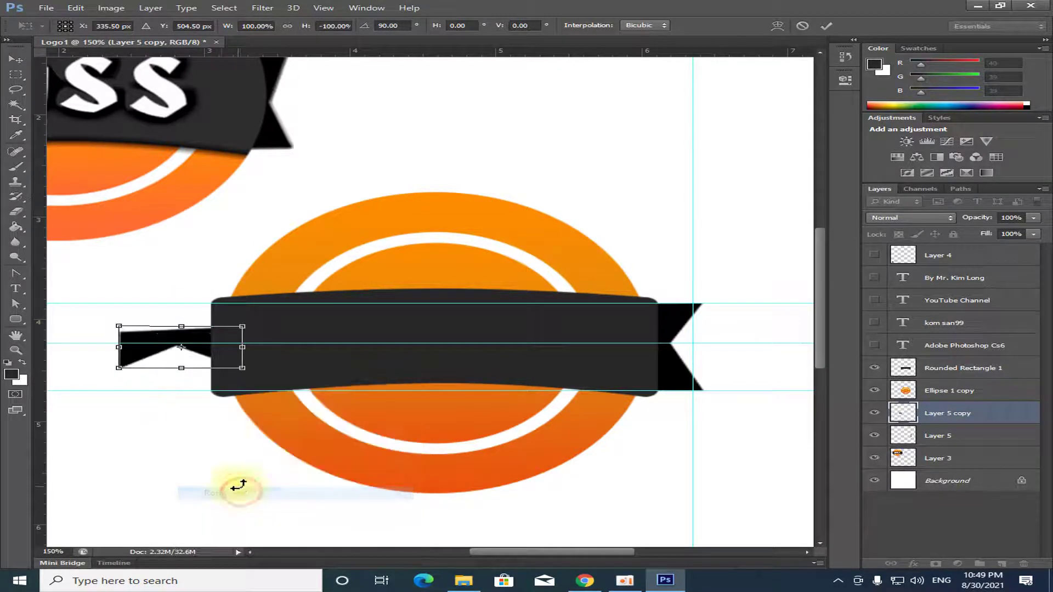
{"action": "right_click", "coordinate": [192, 355]}
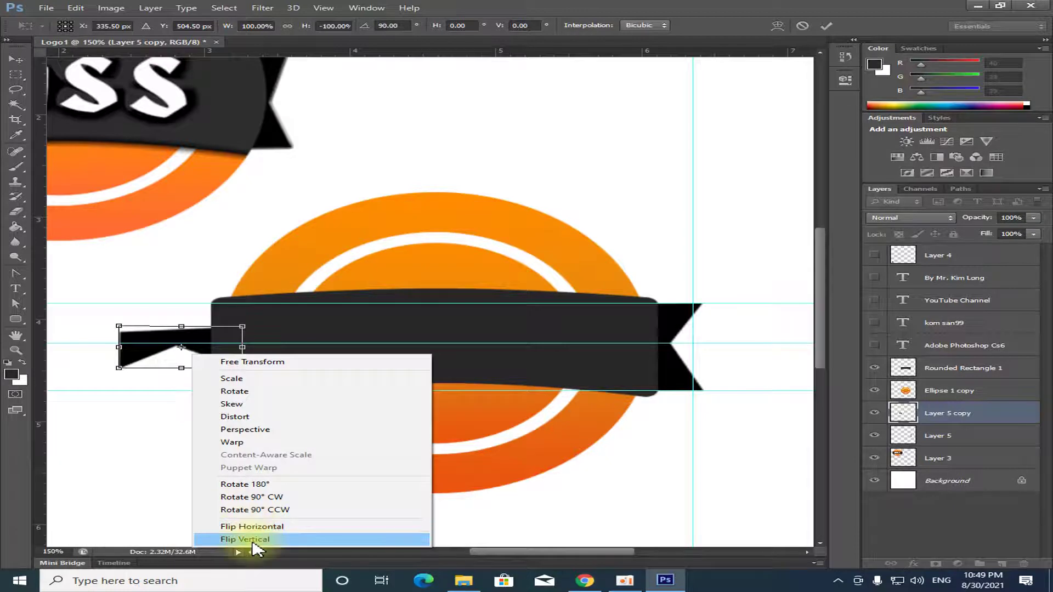
{"action": "left_click", "coordinate": [249, 528]}
Step: Finish rotating and flipping the left tail so its notch points outward, and apply it
{"action": "right_click", "coordinate": [186, 361]}
{"action": "left_click", "coordinate": [257, 504]}
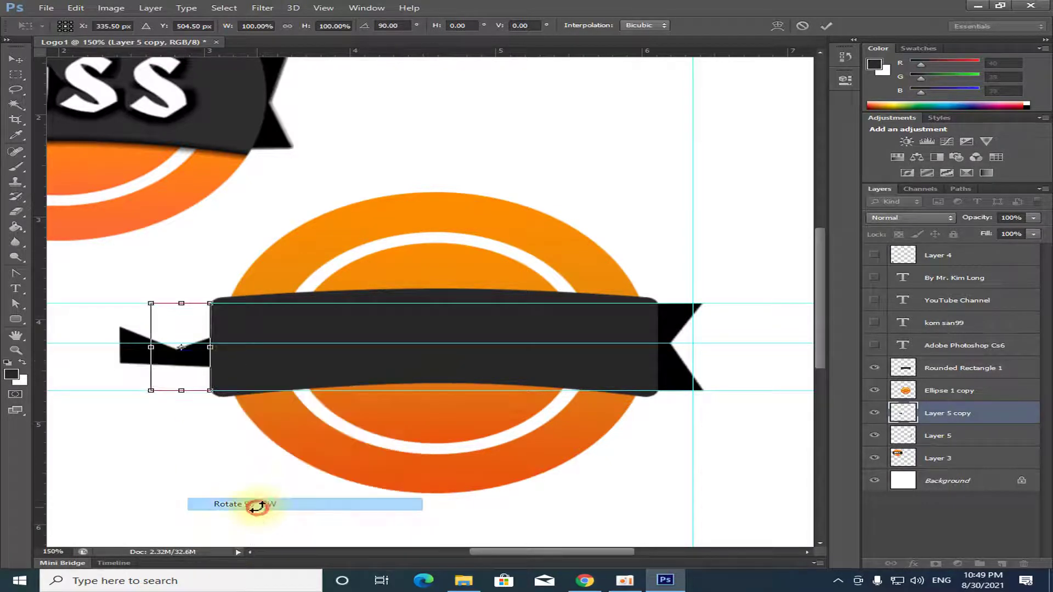
{"action": "right_click", "coordinate": [189, 377]}
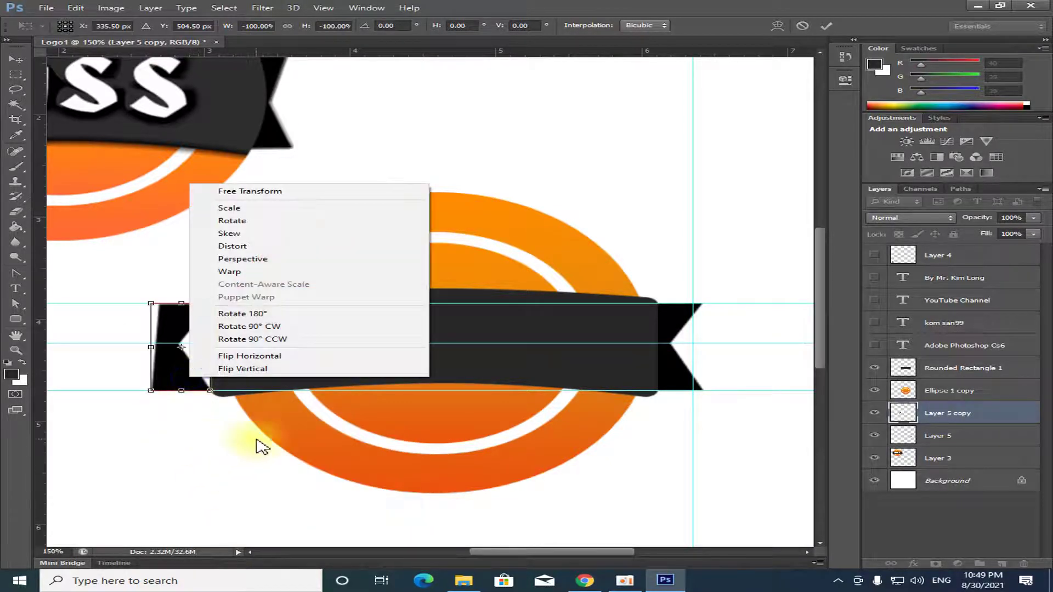
{"action": "left_click", "coordinate": [270, 339]}
{"action": "right_click", "coordinate": [186, 360]}
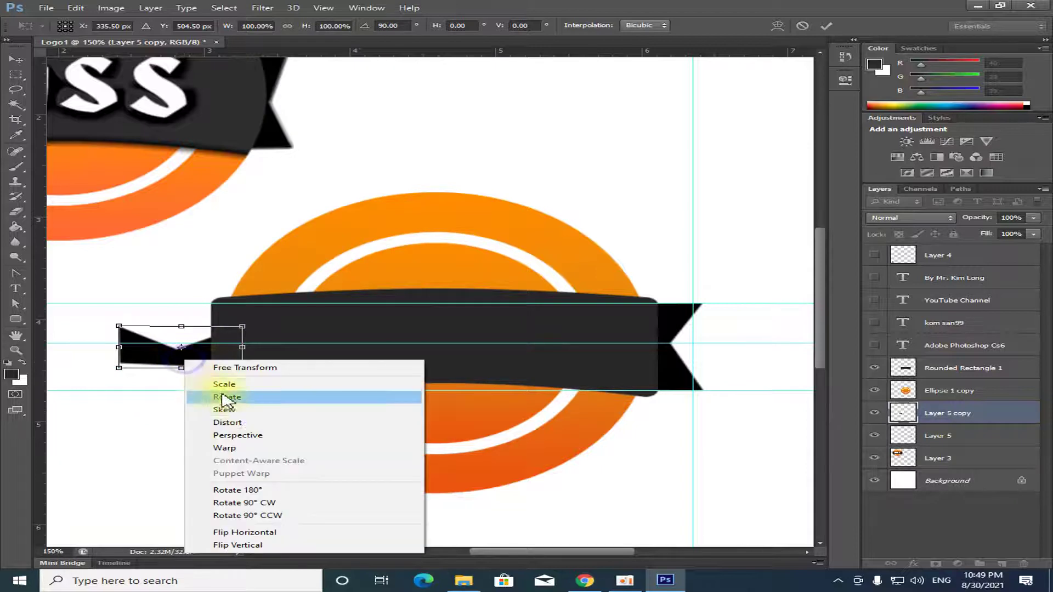
{"action": "left_click", "coordinate": [251, 489]}
{"action": "right_click", "coordinate": [187, 347]}
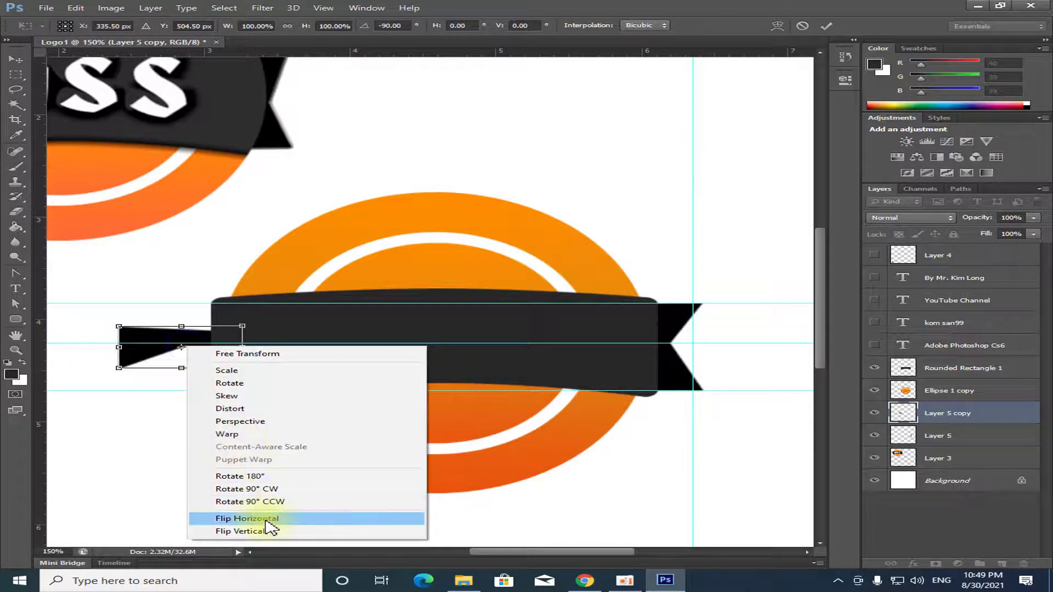
{"action": "left_click", "coordinate": [268, 524]}
{"action": "right_click", "coordinate": [201, 354]}
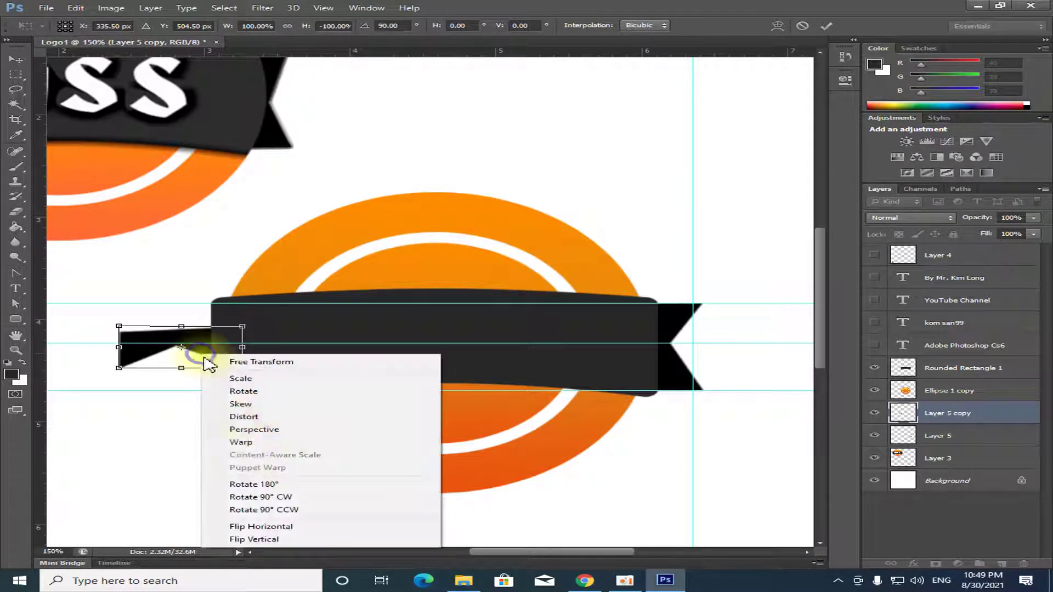
{"action": "left_click", "coordinate": [267, 498]}
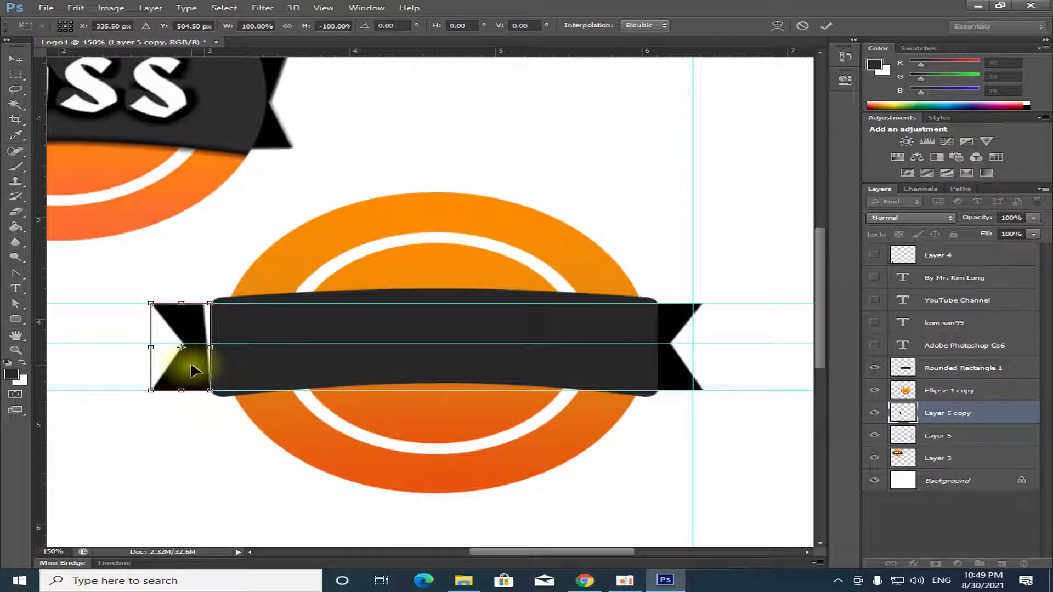
{"action": "key", "text": "Return"}
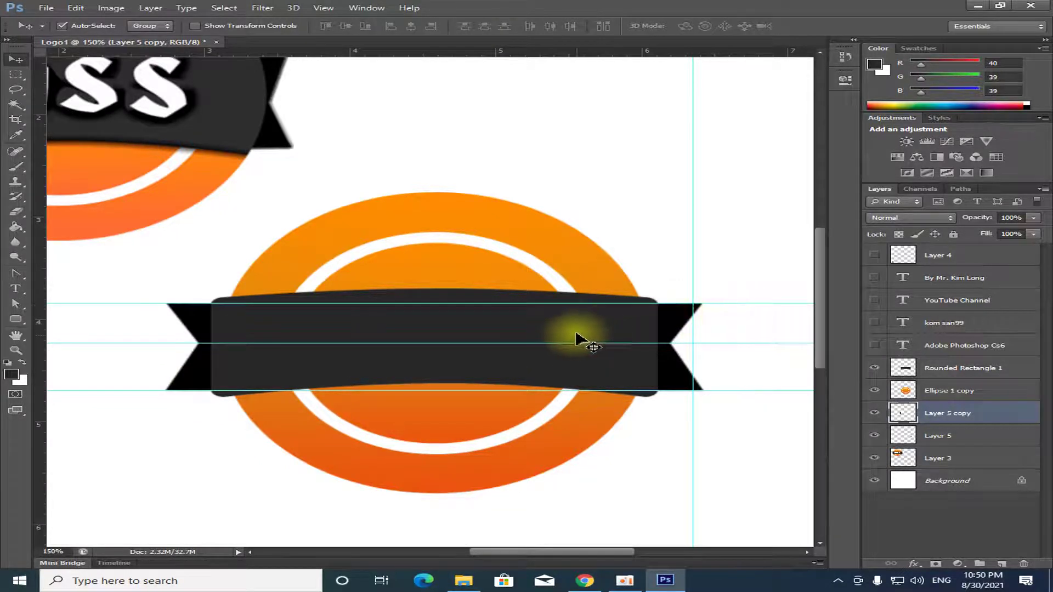
Step: Clip the Rounded Rectangle 1 banner to Ellipse 1 copy with Ctrl+Alt+G, then select Layer 5
{"action": "left_click", "coordinate": [606, 281]}
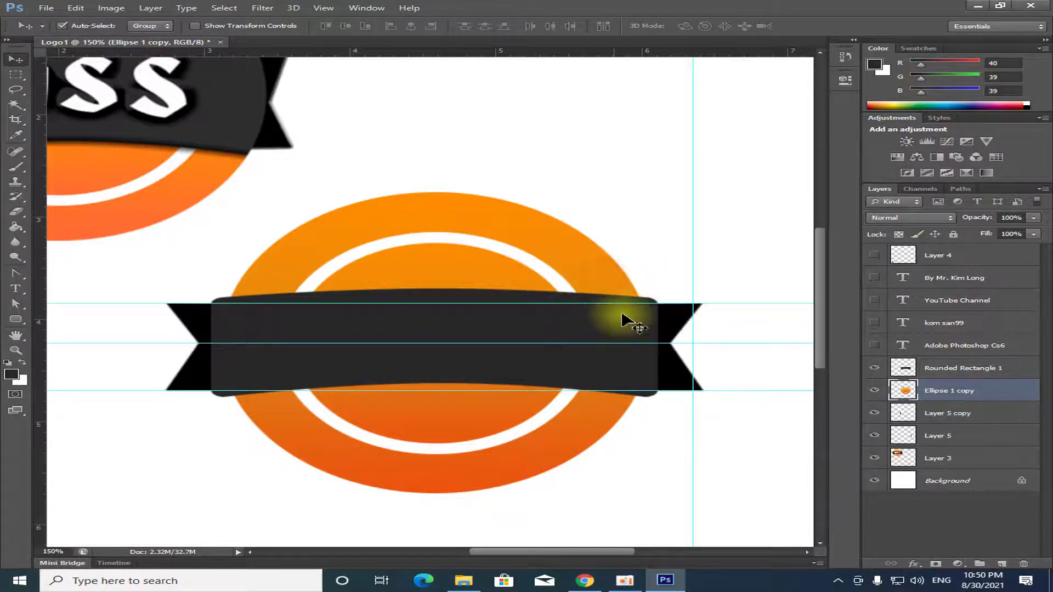
{"action": "left_click", "coordinate": [613, 330]}
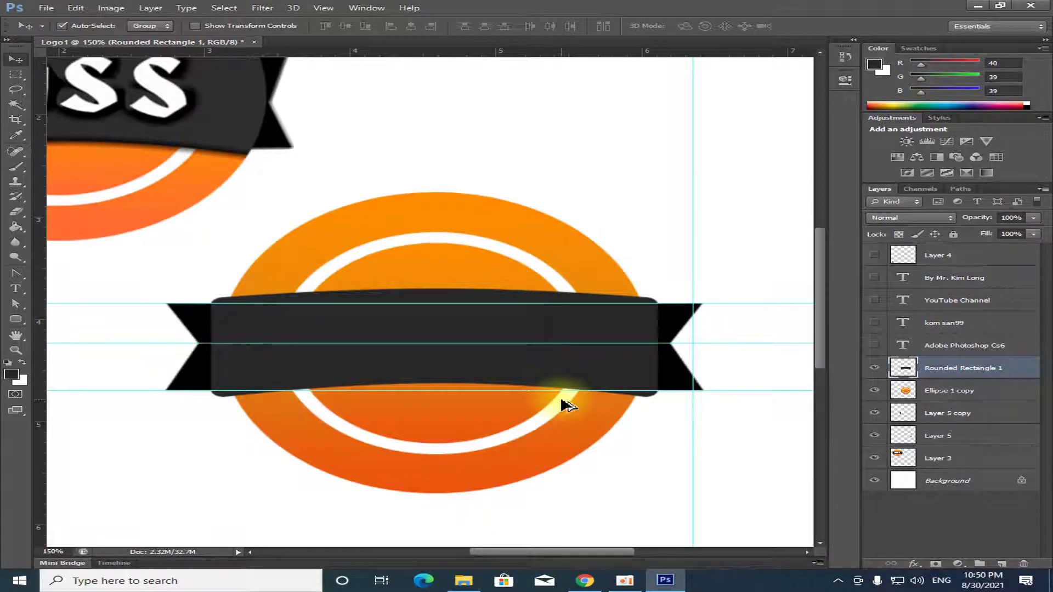
{"action": "key", "text": "ctrl+alt+g"}
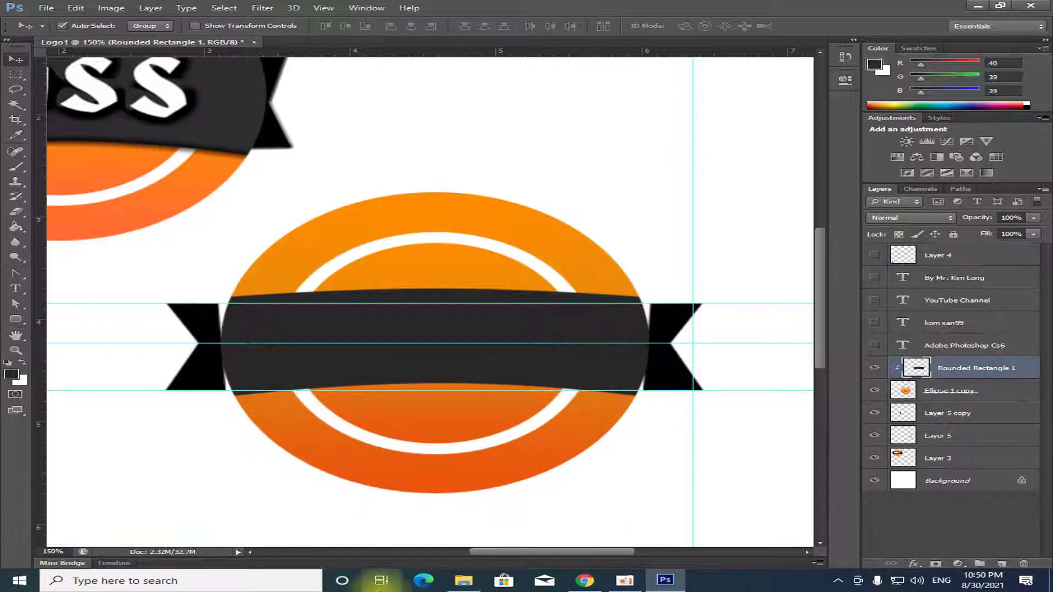
{"action": "left_click", "coordinate": [661, 332]}
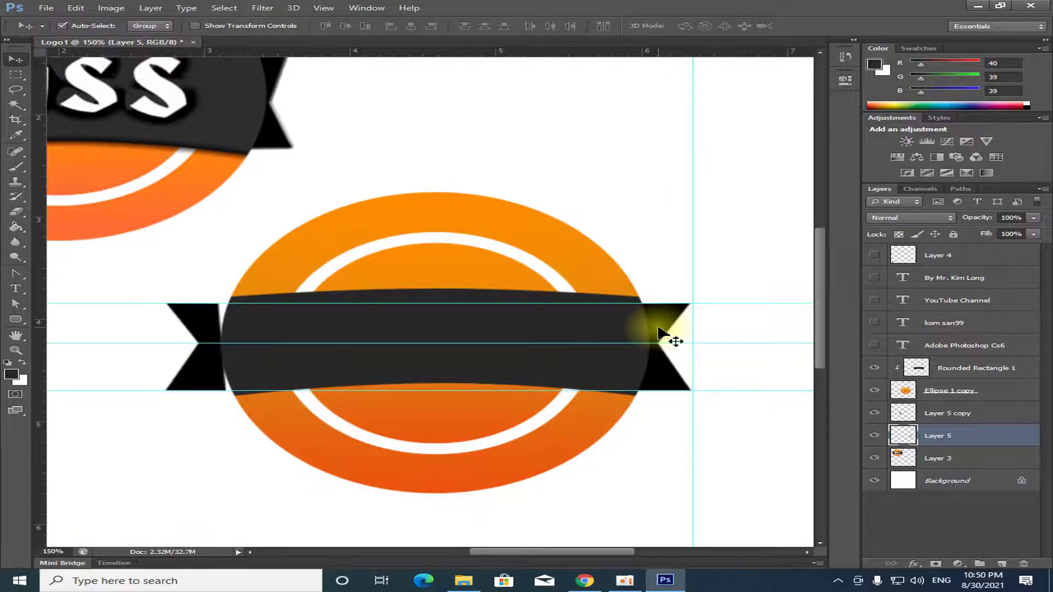
Step: Select the left ribbon tail and drag two horizontal guides off the lower badge onto the ruler
{"action": "scroll", "coordinate": [670, 340], "scroll_direction": "up", "scroll_amount": 2}
{"action": "scroll", "coordinate": [657, 335], "scroll_direction": "down", "scroll_amount": 1}
{"action": "scroll", "coordinate": [636, 346], "scroll_direction": "down", "scroll_amount": 1}
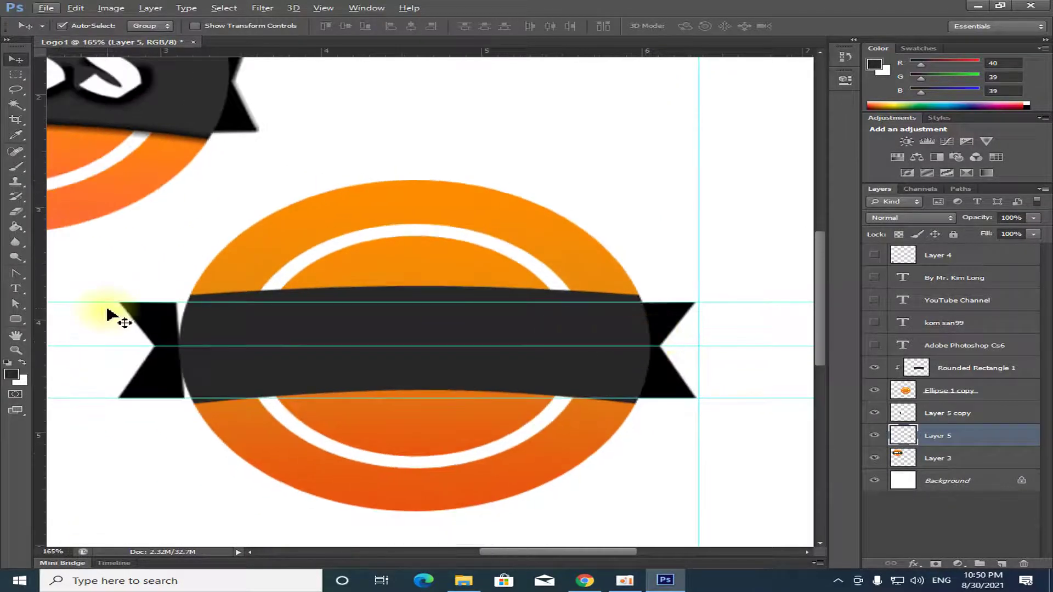
{"action": "left_click", "coordinate": [148, 322]}
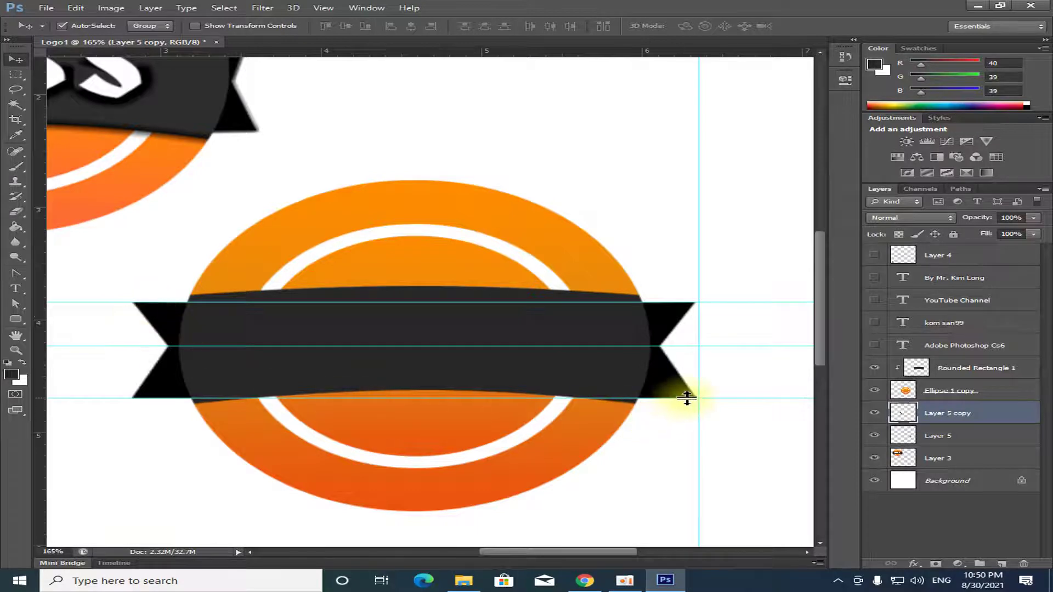
{"action": "left_click_drag", "start_coordinate": [686, 397], "coordinate": [716, 41]}
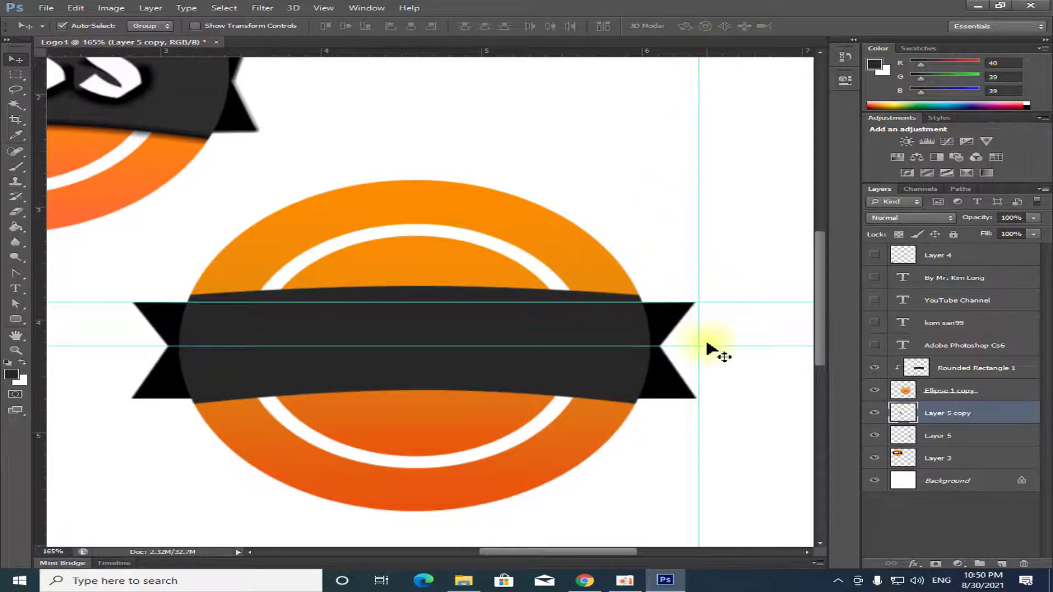
{"action": "left_click_drag", "start_coordinate": [723, 303], "coordinate": [724, 23]}
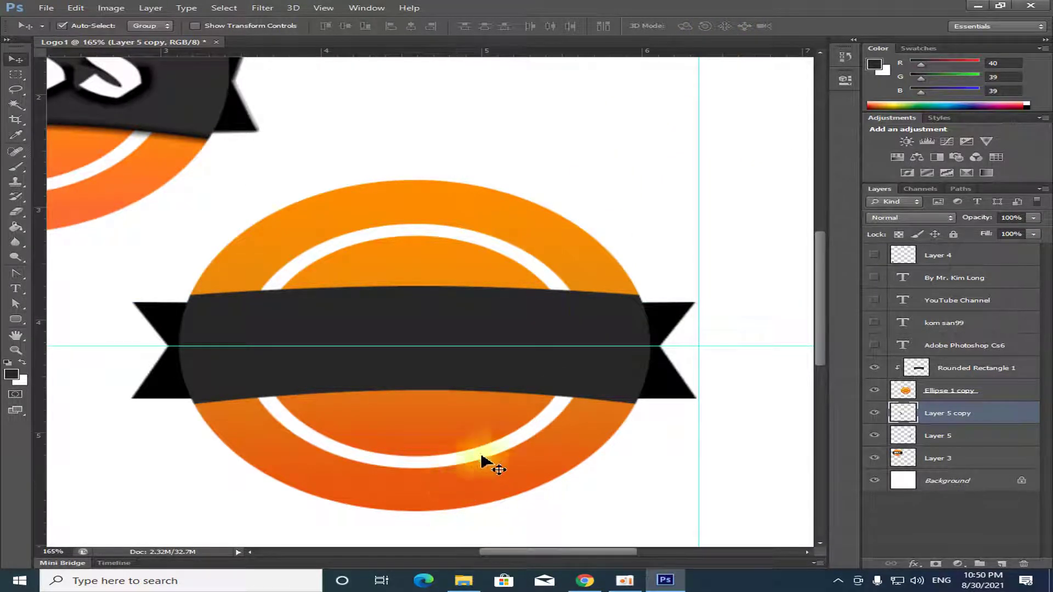
Step: Drag the last horizontal guide across the ribbon up onto the top ruler
{"action": "scroll", "coordinate": [509, 466], "scroll_direction": "down", "scroll_amount": 1}
{"action": "scroll", "coordinate": [510, 466], "scroll_direction": "down", "scroll_amount": 1}
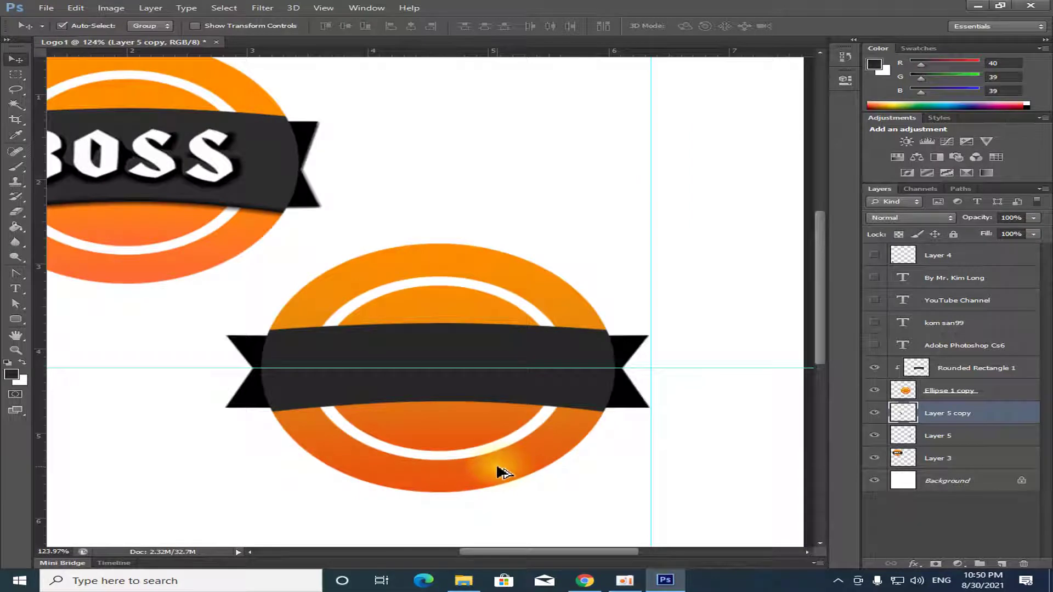
{"action": "scroll", "coordinate": [503, 473], "scroll_direction": "down", "scroll_amount": 1}
{"action": "scroll", "coordinate": [493, 476], "scroll_direction": "down", "scroll_amount": 1}
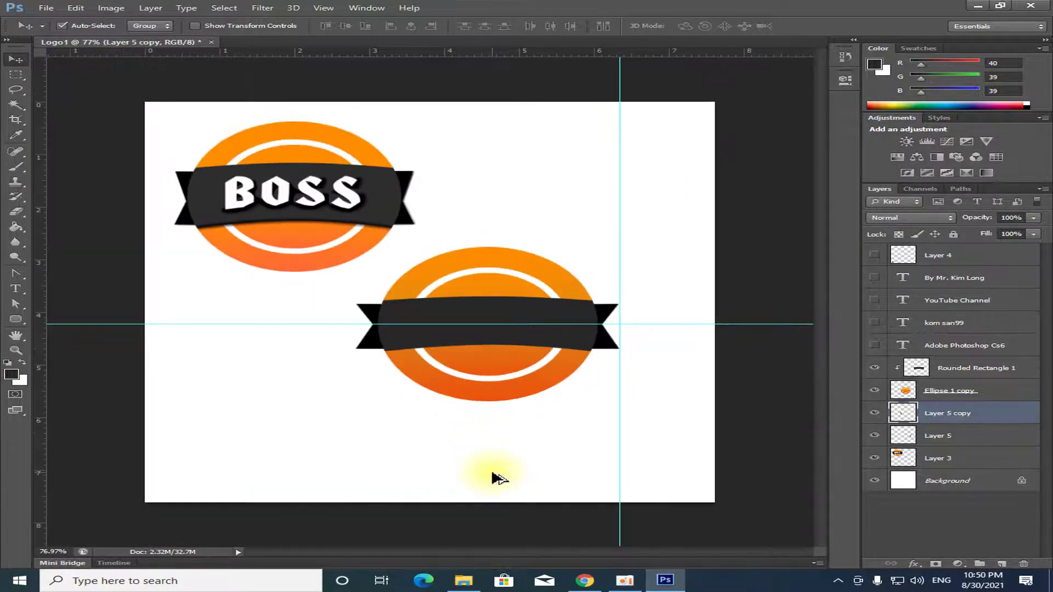
{"action": "scroll", "coordinate": [508, 328], "scroll_direction": "up", "scroll_amount": 1}
{"action": "scroll", "coordinate": [540, 321], "scroll_direction": "up", "scroll_amount": 1}
{"action": "scroll", "coordinate": [543, 323], "scroll_direction": "up", "scroll_amount": 1}
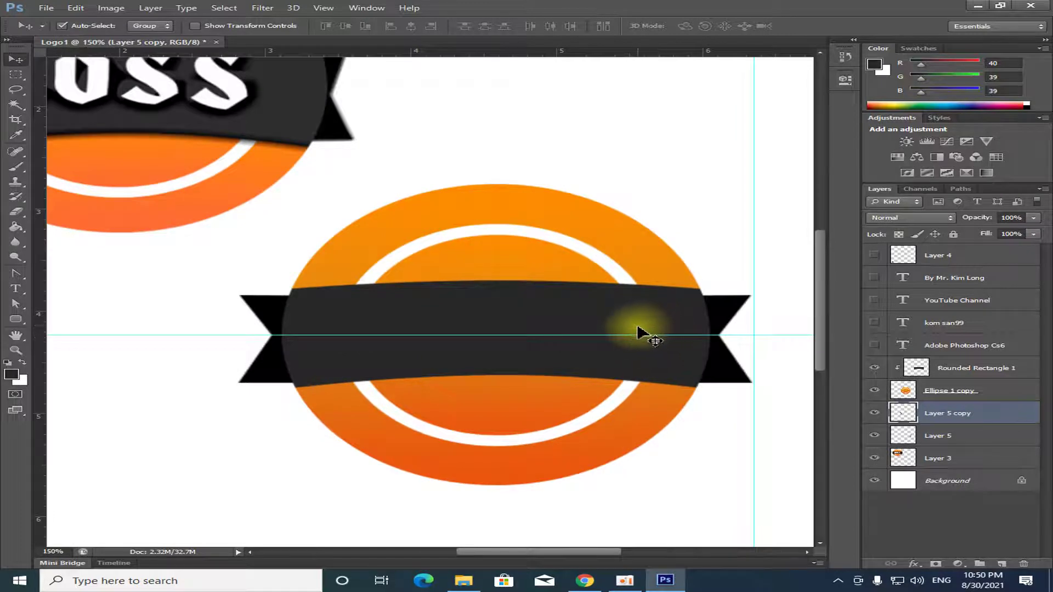
{"action": "left_click_drag", "start_coordinate": [649, 335], "coordinate": [648, 37]}
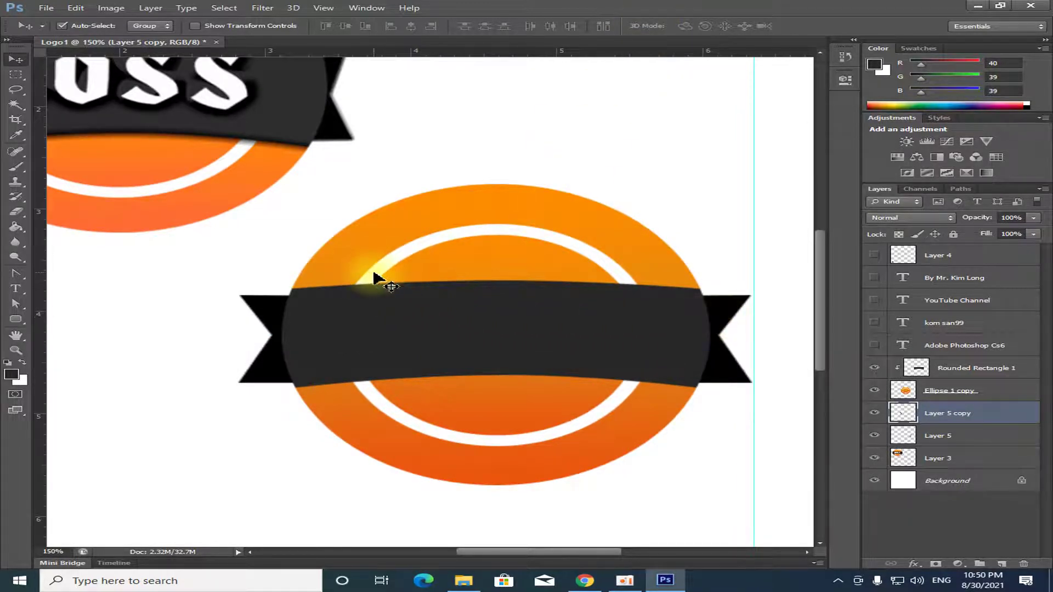
{"action": "scroll", "coordinate": [373, 272], "scroll_direction": "down", "scroll_amount": 1}
{"action": "scroll", "coordinate": [372, 272], "scroll_direction": "down", "scroll_amount": 1}
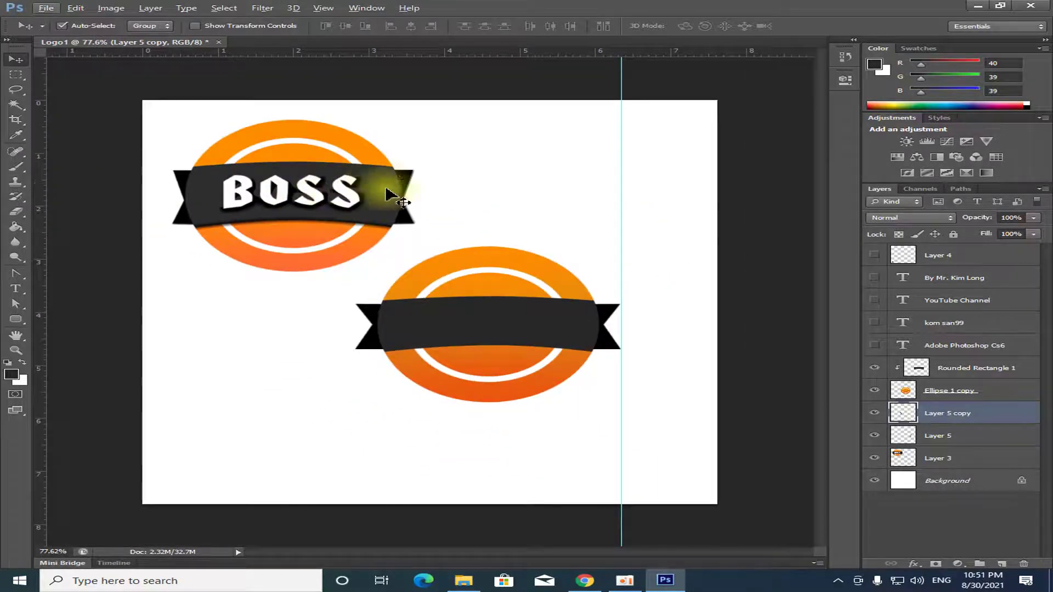
{"action": "scroll", "coordinate": [487, 348], "scroll_direction": "up", "scroll_amount": 2}
{"action": "scroll", "coordinate": [501, 348], "scroll_direction": "up", "scroll_amount": 1}
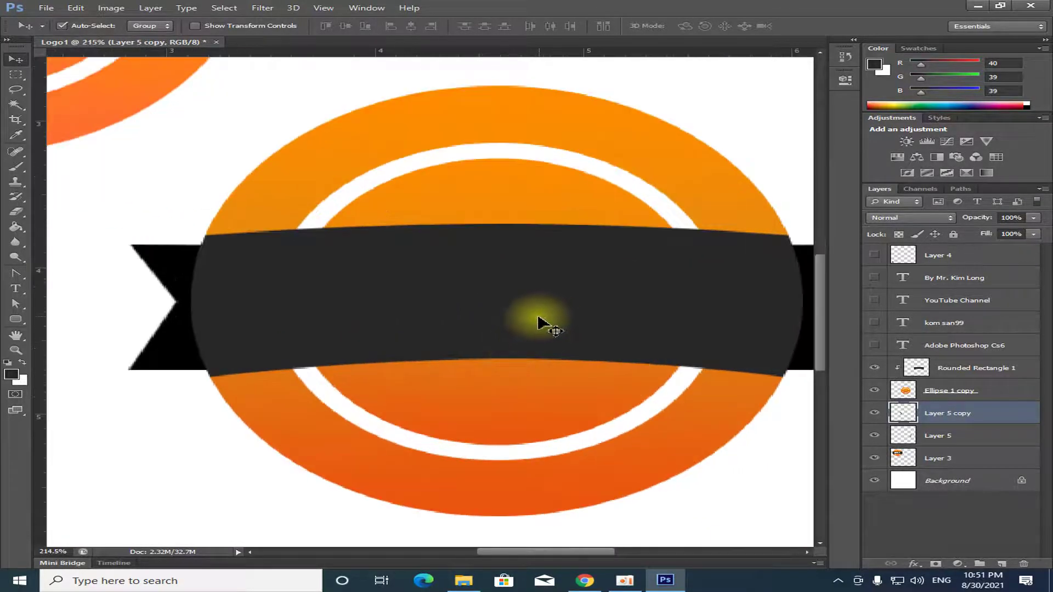
{"action": "scroll", "coordinate": [536, 317], "scroll_direction": "down", "scroll_amount": 1}
Step: Select Layer 5 and Layer 5 copy in the Layers panel, ending with Layer 5 alone
{"action": "left_click", "coordinate": [729, 347]}
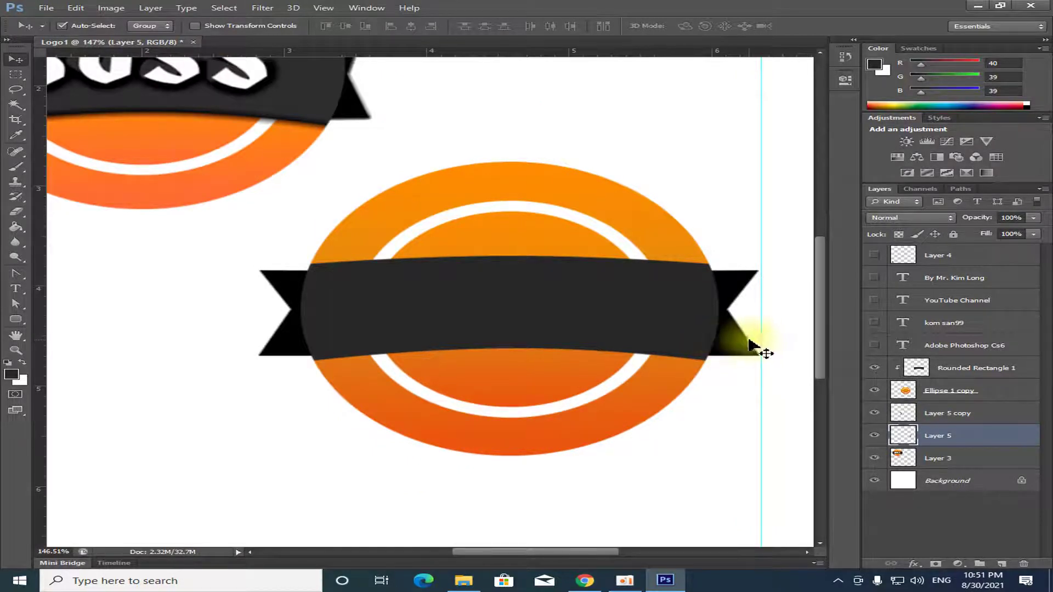
{"action": "left_click", "coordinate": [282, 288]}
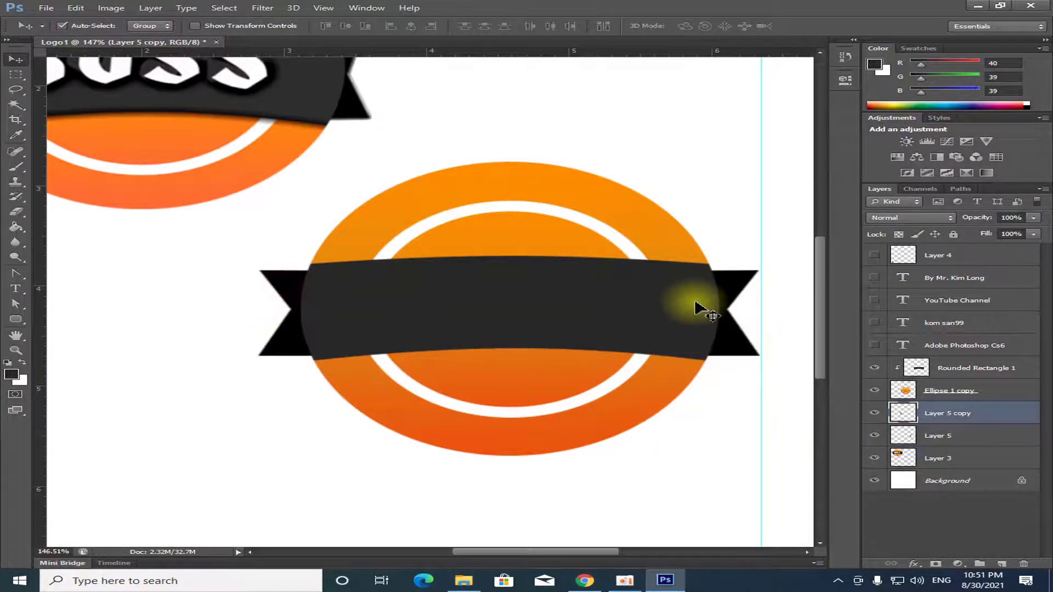
{"action": "left_click", "coordinate": [935, 434], "text": "shift"}
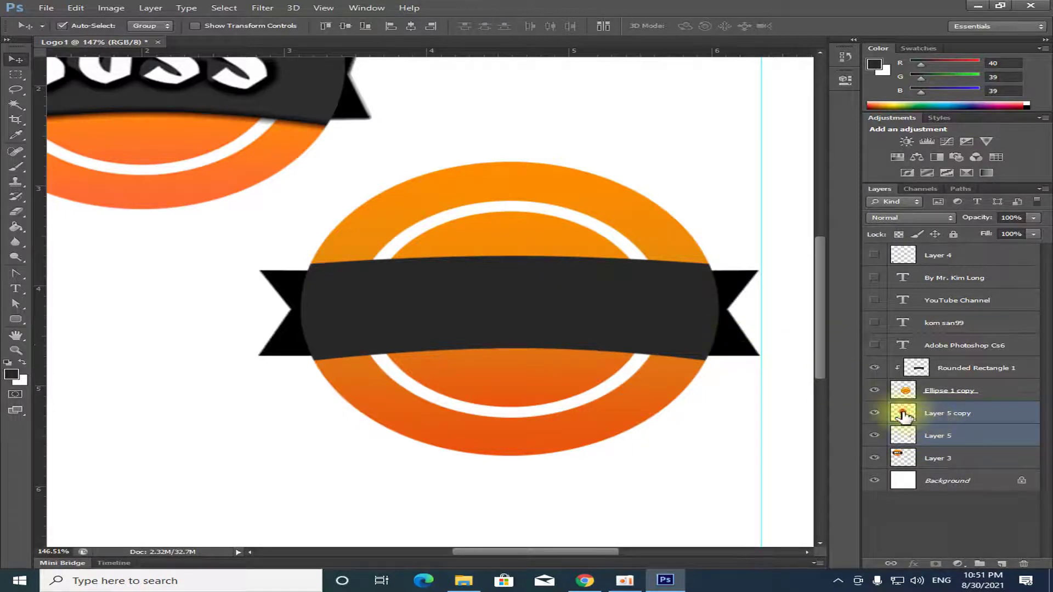
{"action": "left_click", "coordinate": [902, 434]}
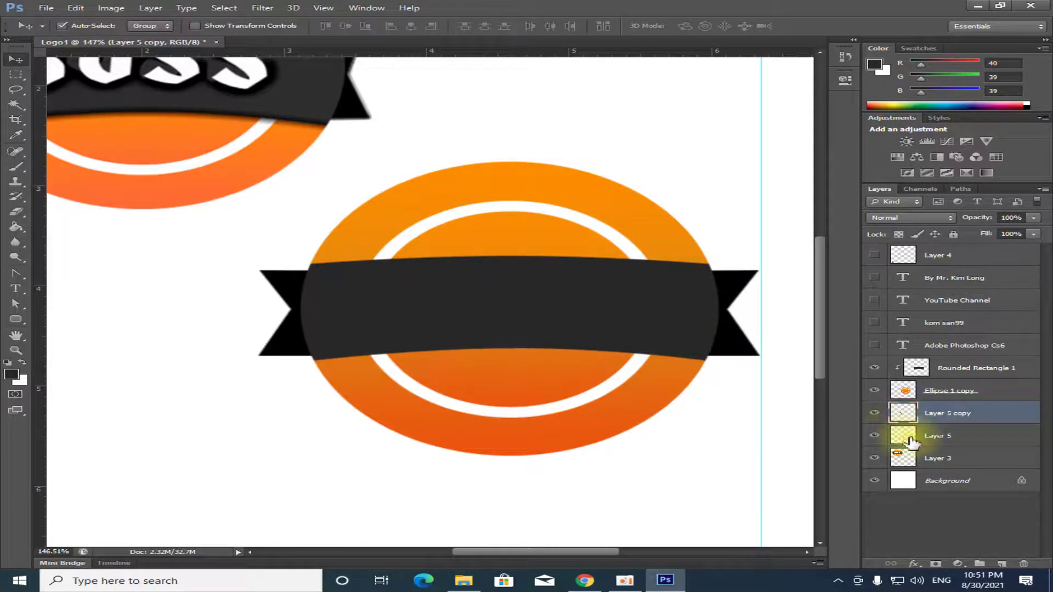
Step: Select the dark banner layer and add a Bevel & Emboss layer style to it
{"action": "left_click", "coordinate": [636, 311]}
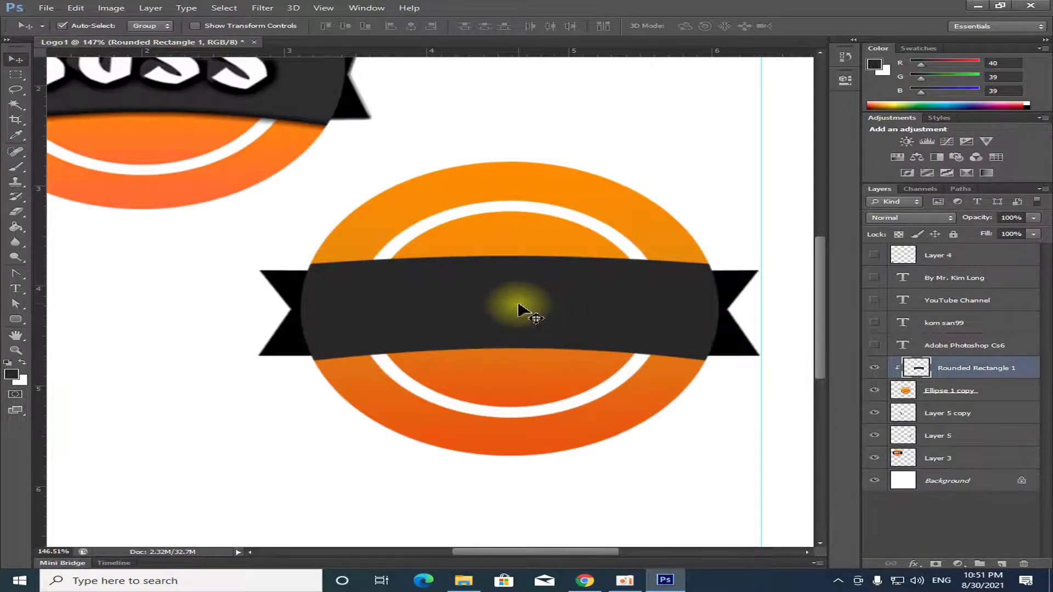
{"action": "left_click", "coordinate": [151, 9]}
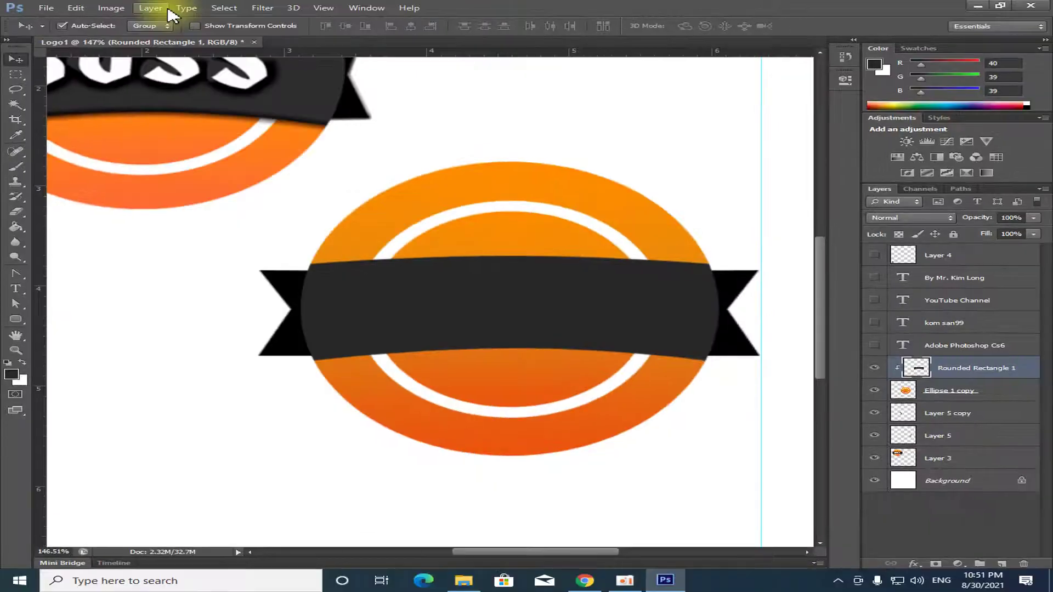
{"action": "left_click", "coordinate": [148, 8]}
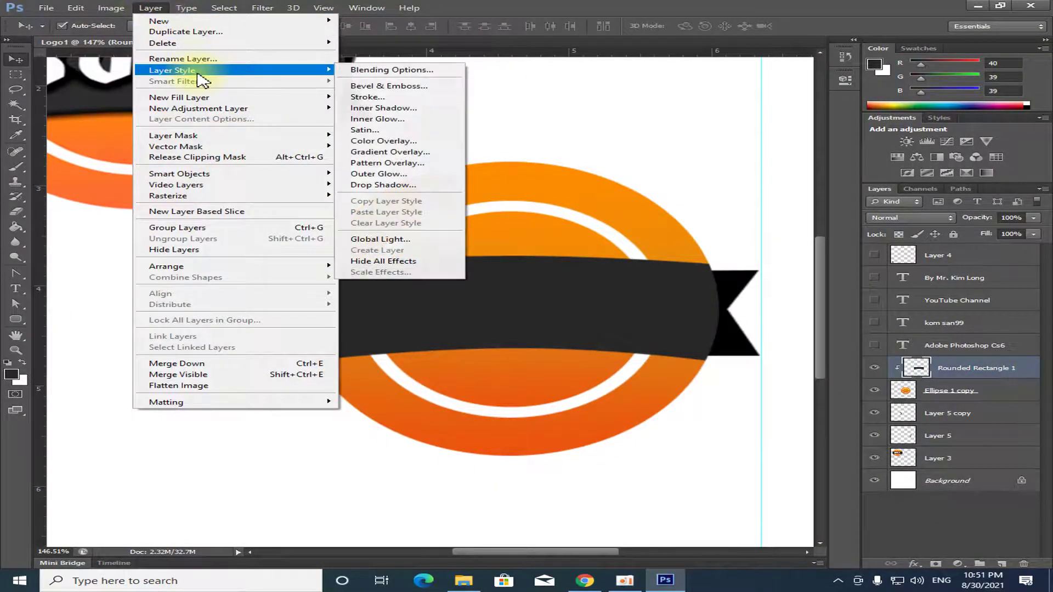
{"action": "mouse_move", "coordinate": [224, 140]}
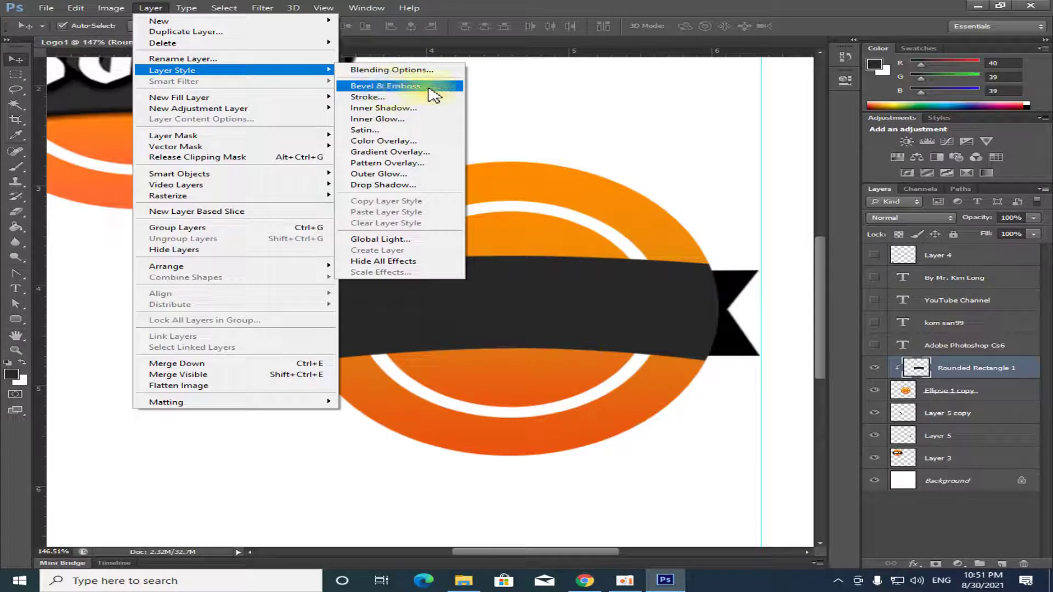
{"action": "left_click", "coordinate": [416, 86]}
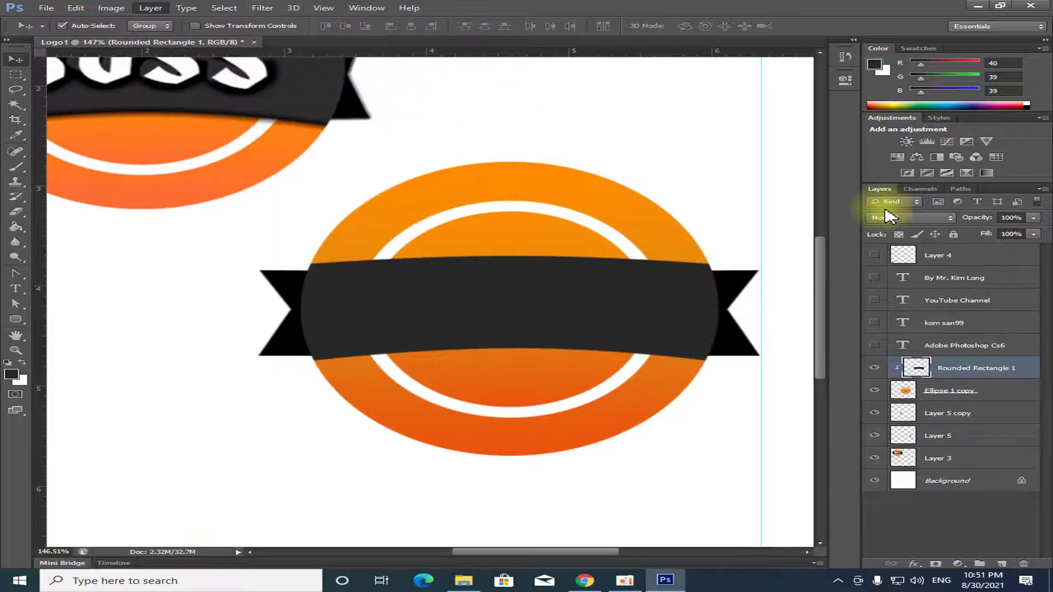
Step: Set the bevel style to Emboss with about 52% depth, 10 px size and 4 px soften
{"action": "left_click_drag", "start_coordinate": [713, 55], "coordinate": [894, 6]}
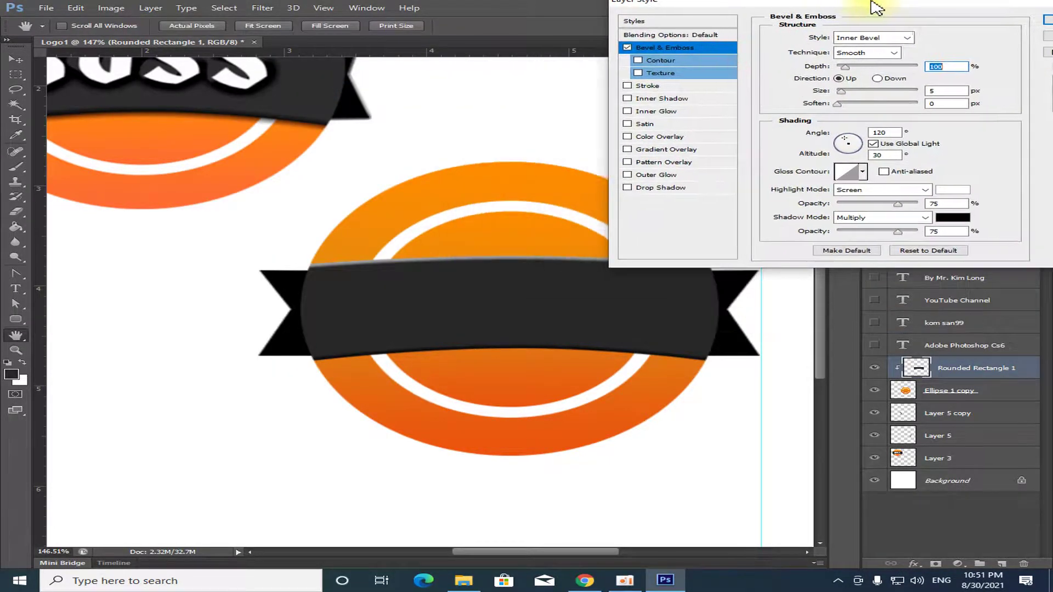
{"action": "left_click", "coordinate": [926, 46]}
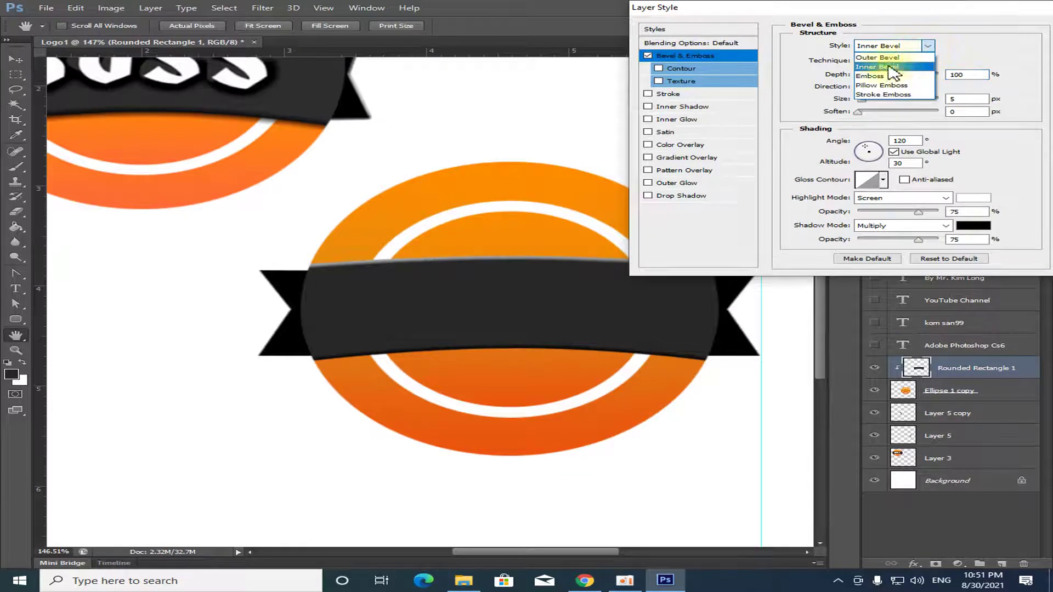
{"action": "left_click", "coordinate": [872, 71]}
{"action": "mouse_move", "coordinate": [865, 74]}
{"action": "left_mouse_down"}
{"action": "mouse_move", "coordinate": [964, 78]}
{"action": "mouse_move", "coordinate": [862, 82]}
{"action": "left_mouse_up"}
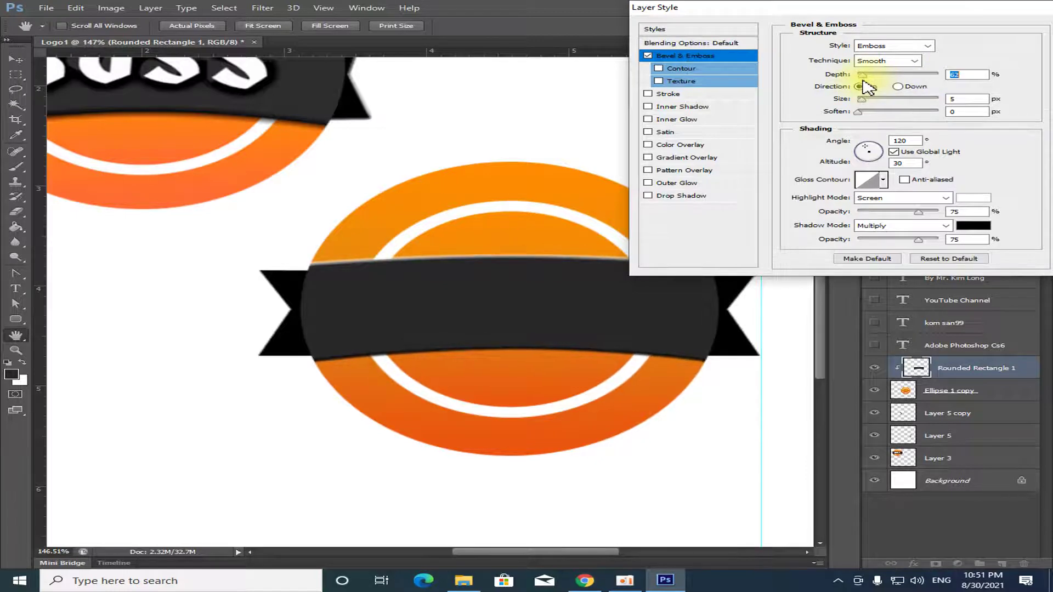
{"action": "left_click_drag", "start_coordinate": [861, 81], "coordinate": [864, 81]}
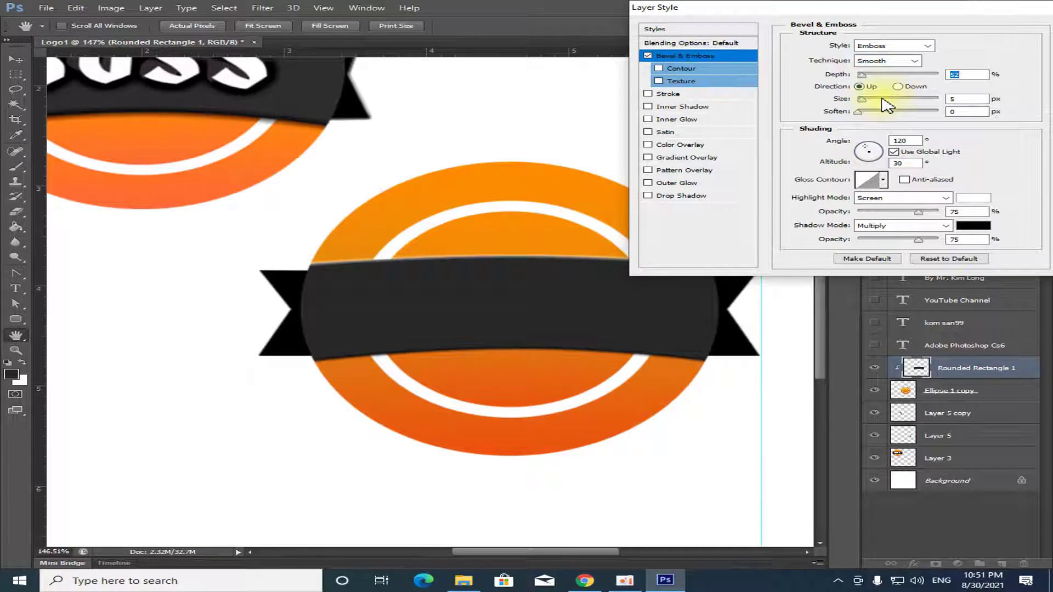
{"action": "mouse_move", "coordinate": [862, 100]}
{"action": "left_mouse_down"}
{"action": "mouse_move", "coordinate": [934, 100]}
{"action": "mouse_move", "coordinate": [866, 100]}
{"action": "left_mouse_up"}
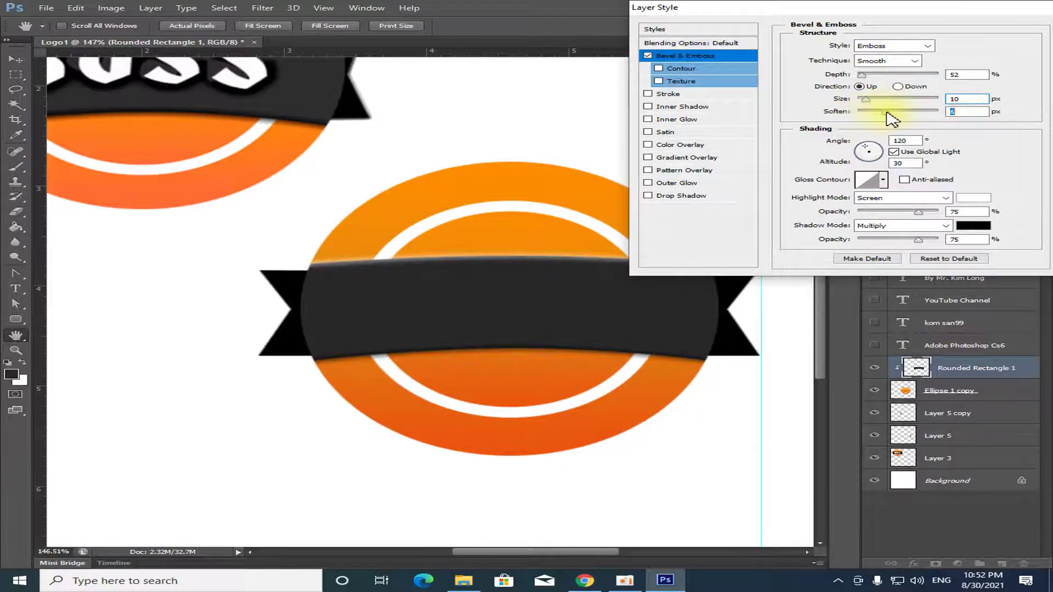
{"action": "mouse_move", "coordinate": [891, 118]}
{"action": "left_mouse_down"}
{"action": "mouse_move", "coordinate": [938, 116]}
{"action": "mouse_move", "coordinate": [894, 120]}
{"action": "left_mouse_up"}
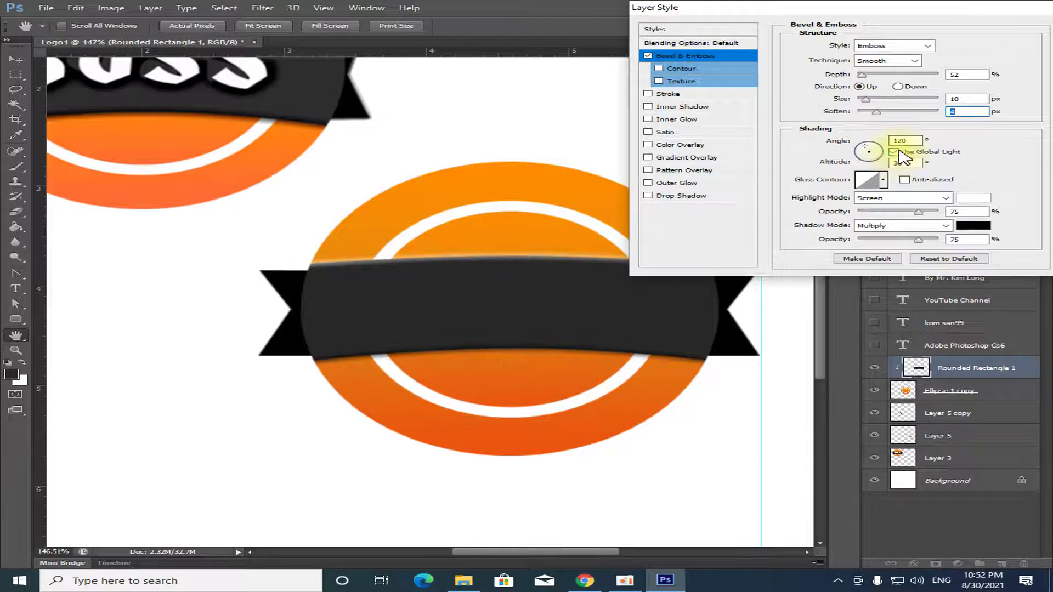
Step: Try several gloss contour presets, settling on the linear contour
{"action": "left_click", "coordinate": [884, 181]}
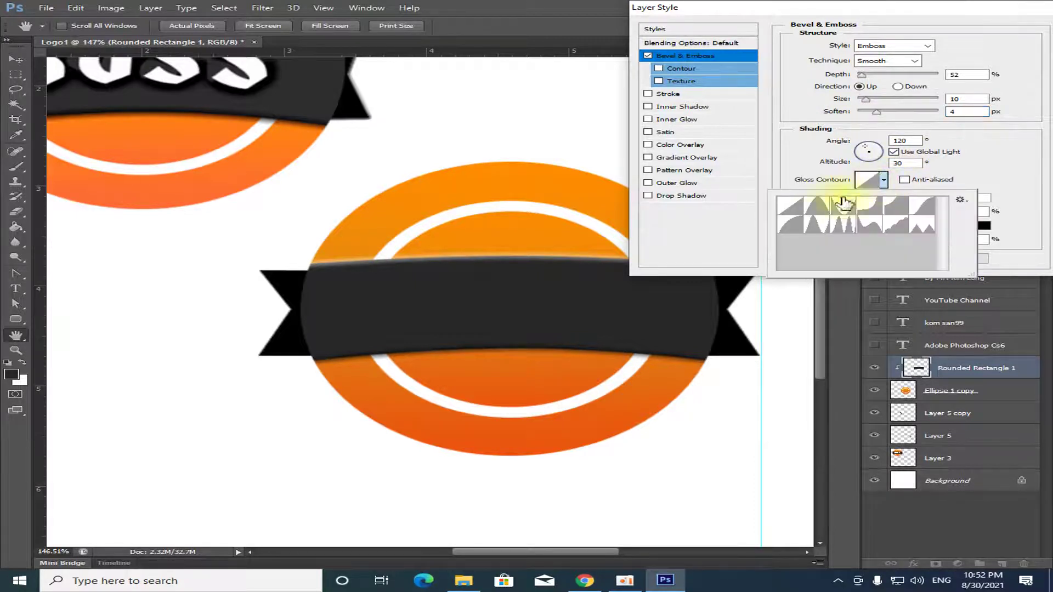
{"action": "left_click", "coordinate": [793, 235]}
{"action": "left_click", "coordinate": [784, 206]}
{"action": "left_click", "coordinate": [868, 229]}
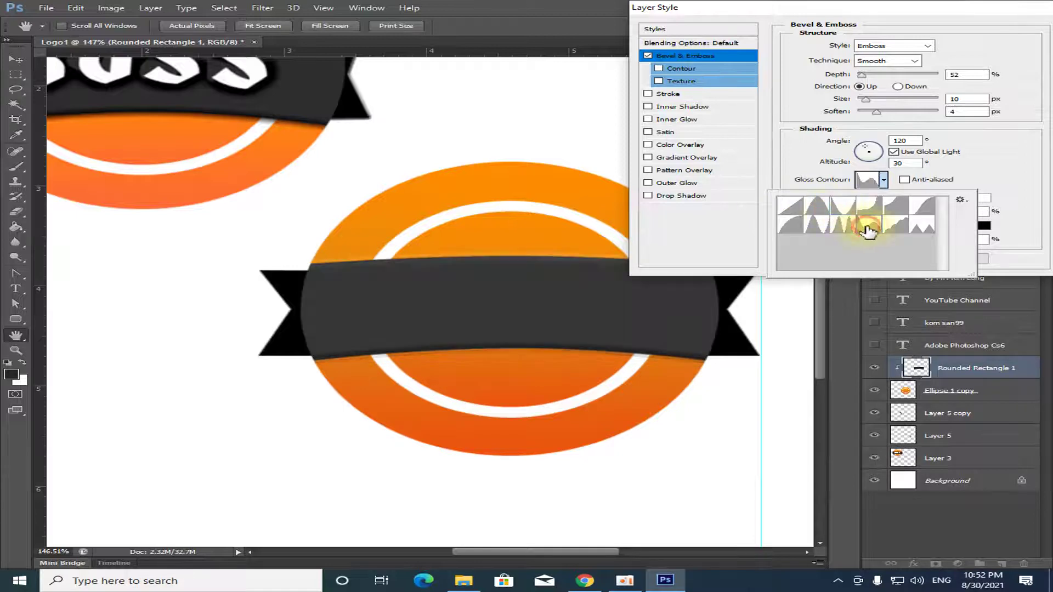
{"action": "left_click", "coordinate": [900, 227]}
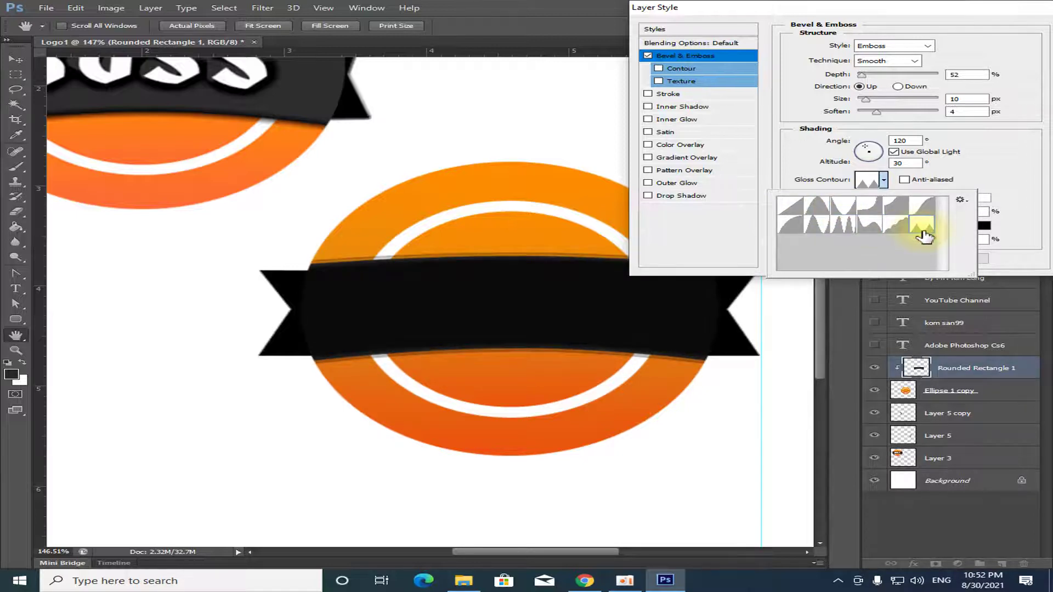
{"action": "left_click", "coordinate": [789, 208]}
{"action": "left_click", "coordinate": [794, 225]}
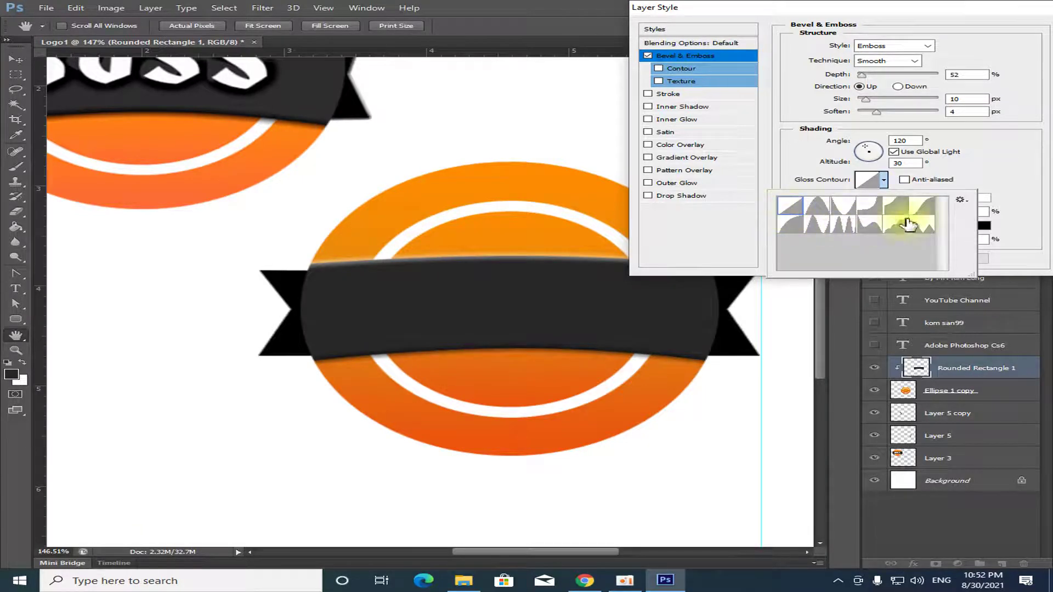
{"action": "left_click", "coordinate": [979, 180]}
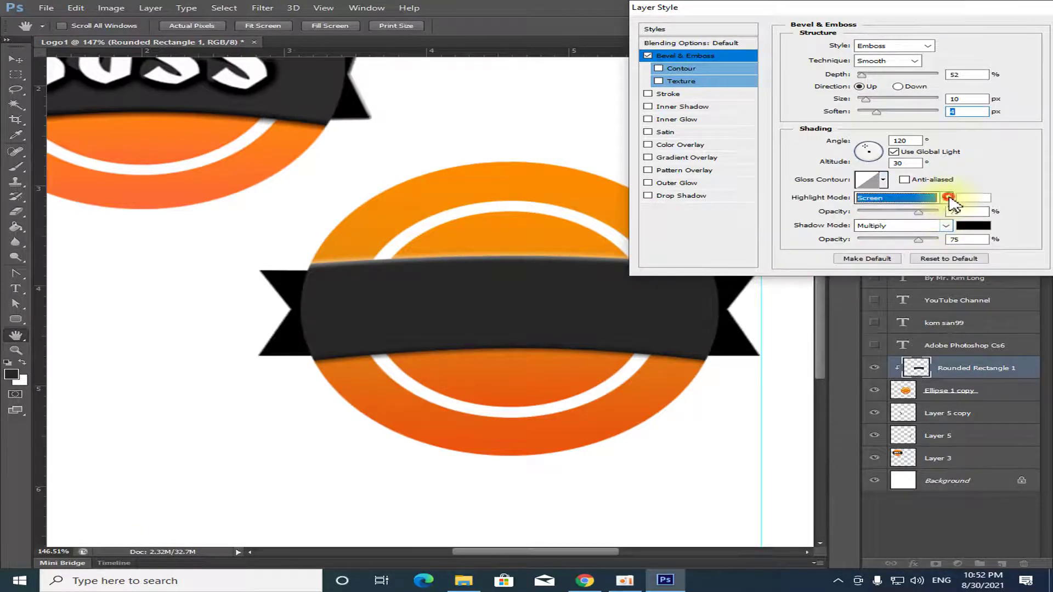
Step: Set highlight mode to Multiply, highlight and shadow opacity to 100%, and emboss size to 13 px
{"action": "left_click", "coordinate": [945, 198]}
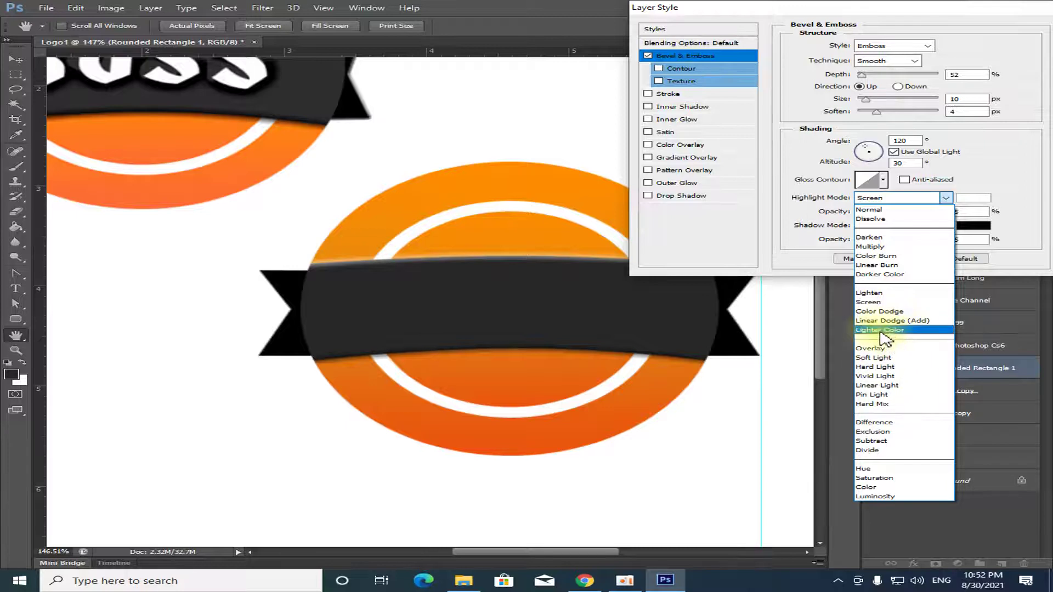
{"action": "left_click", "coordinate": [870, 246]}
{"action": "mouse_move", "coordinate": [918, 212]}
{"action": "left_mouse_down"}
{"action": "mouse_move", "coordinate": [939, 212]}
{"action": "mouse_move", "coordinate": [946, 249]}
{"action": "left_mouse_up"}
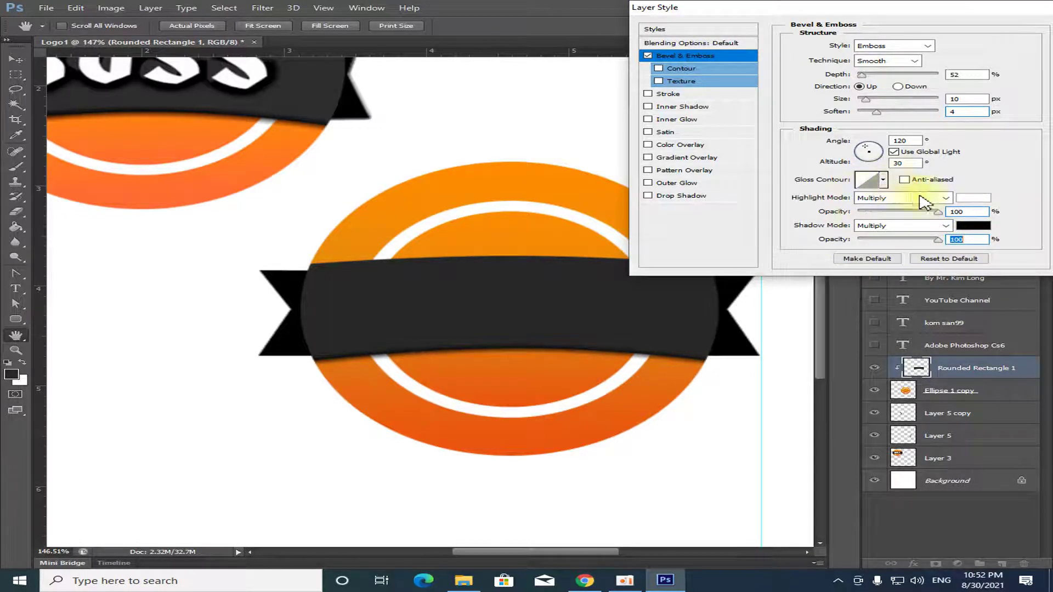
{"action": "left_click_drag", "start_coordinate": [909, 7], "coordinate": [845, 2]}
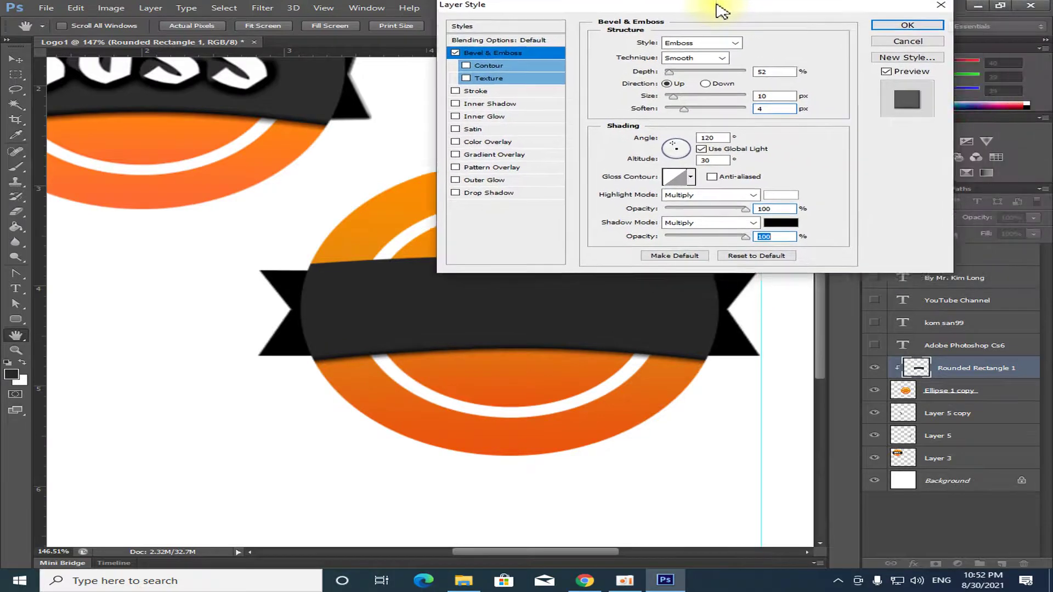
{"action": "left_click_drag", "start_coordinate": [848, 5], "coordinate": [761, 12]}
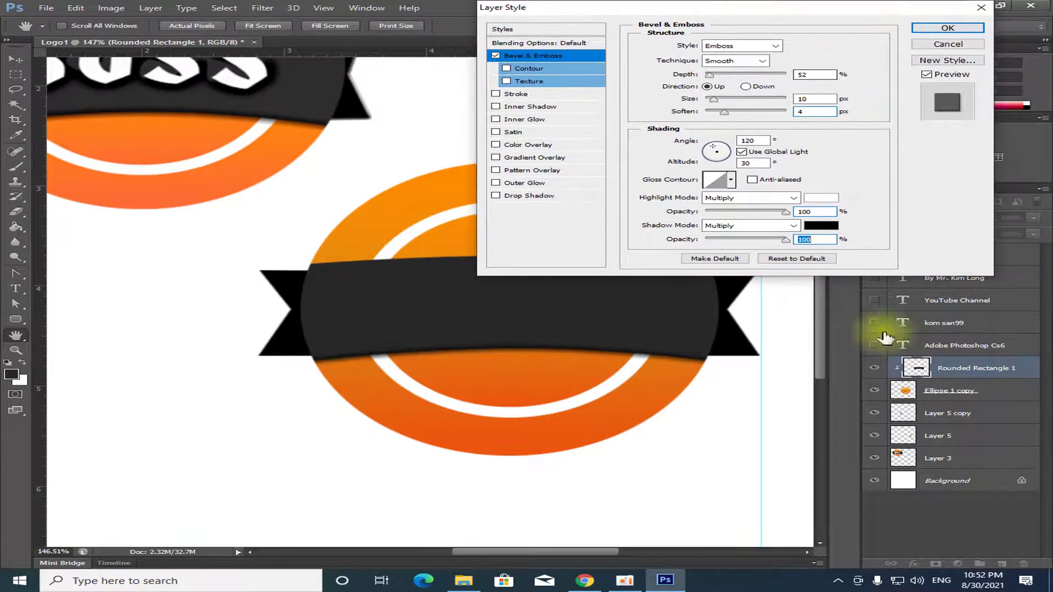
{"action": "left_click_drag", "start_coordinate": [712, 102], "coordinate": [724, 102]}
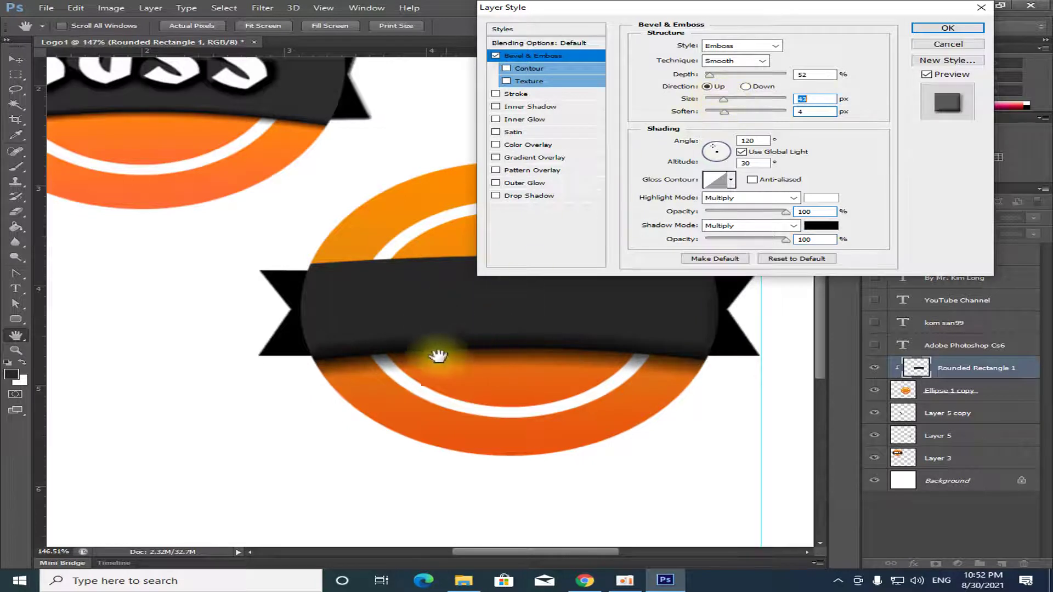
{"action": "left_click_drag", "start_coordinate": [723, 101], "coordinate": [714, 100]}
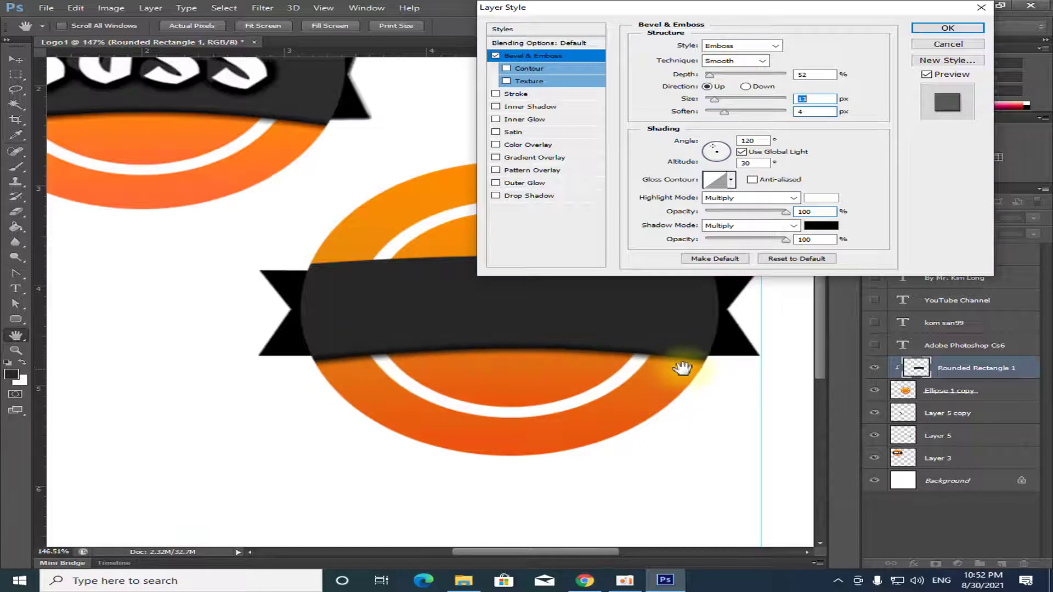
{"action": "left_click_drag", "start_coordinate": [839, 13], "coordinate": [773, 48]}
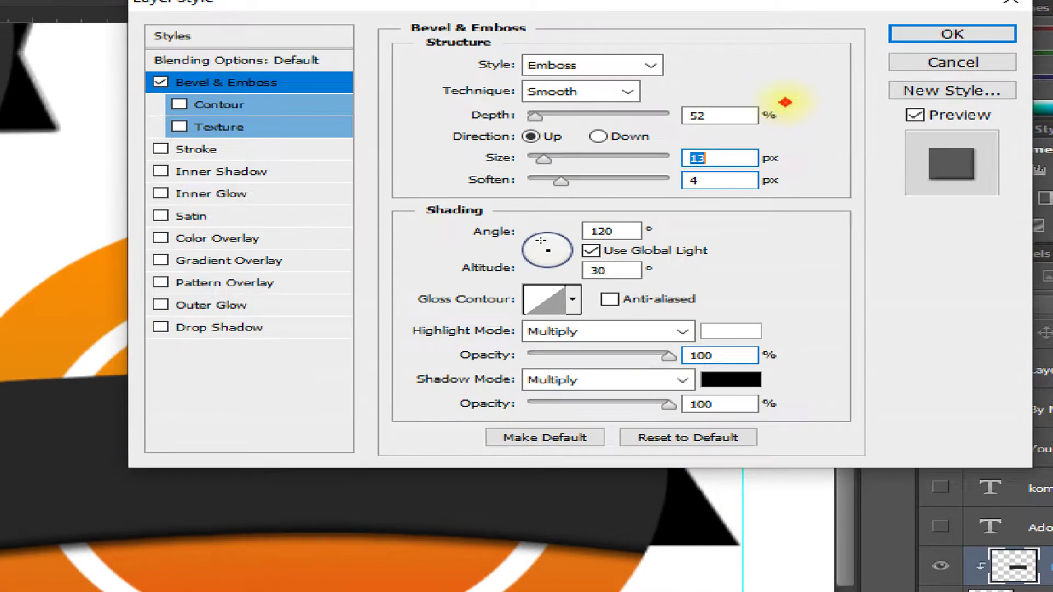
{"action": "left_click_drag", "start_coordinate": [463, 50], "coordinate": [703, 76]}
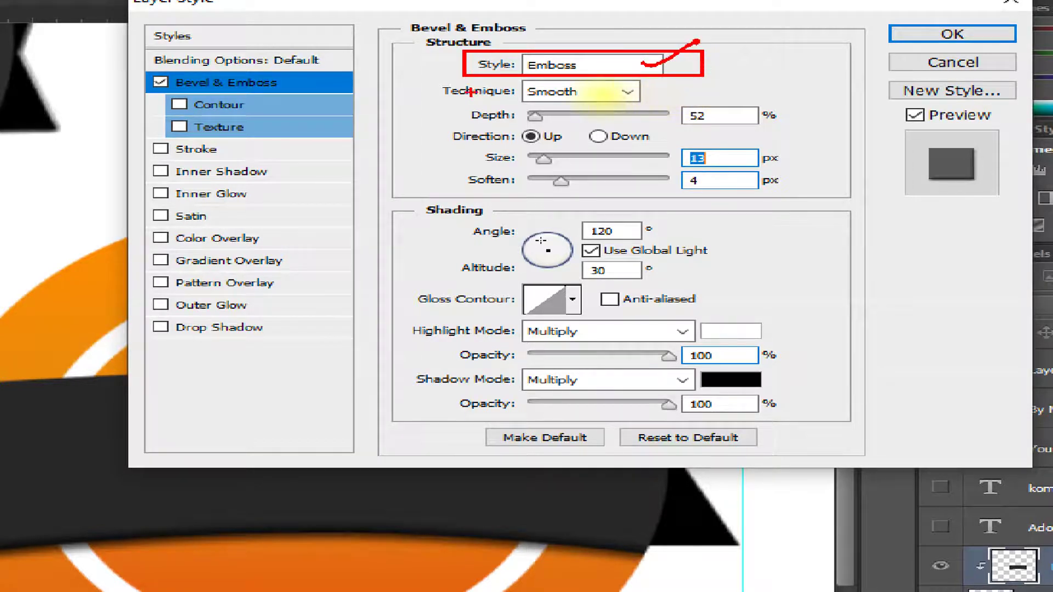
{"action": "left_click_drag", "start_coordinate": [580, 88], "coordinate": [798, 129]}
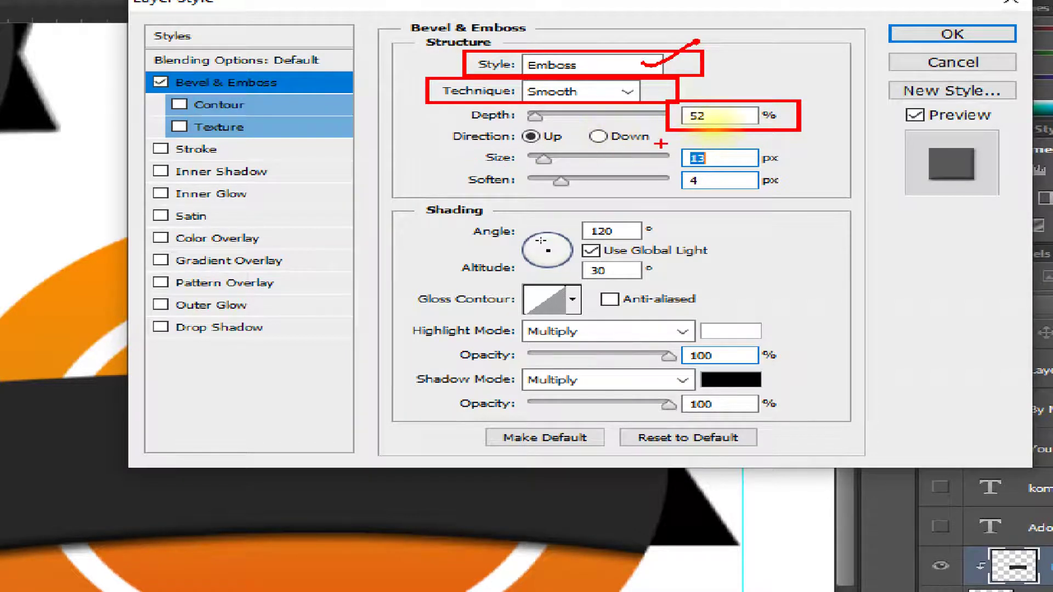
{"action": "left_click_drag", "start_coordinate": [666, 143], "coordinate": [809, 166]}
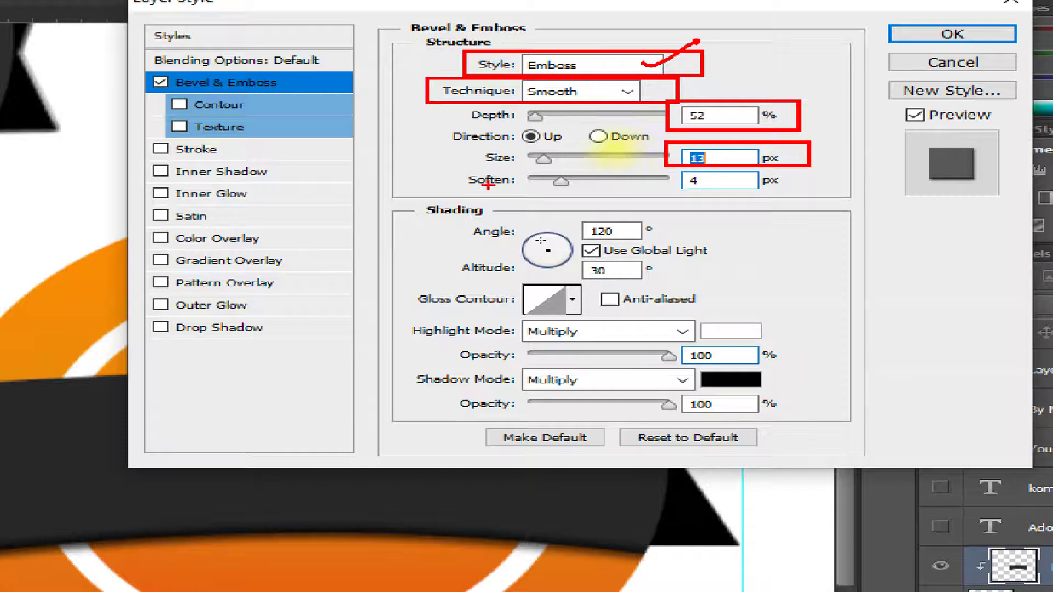
{"action": "left_click_drag", "start_coordinate": [680, 170], "coordinate": [796, 197]}
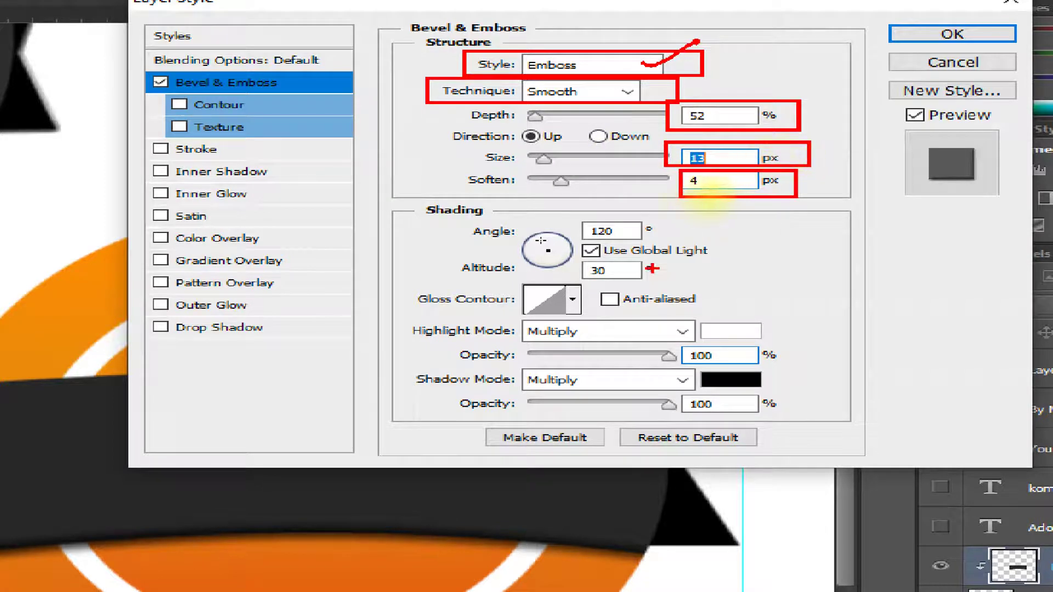
{"action": "left_click_drag", "start_coordinate": [404, 317], "coordinate": [738, 342]}
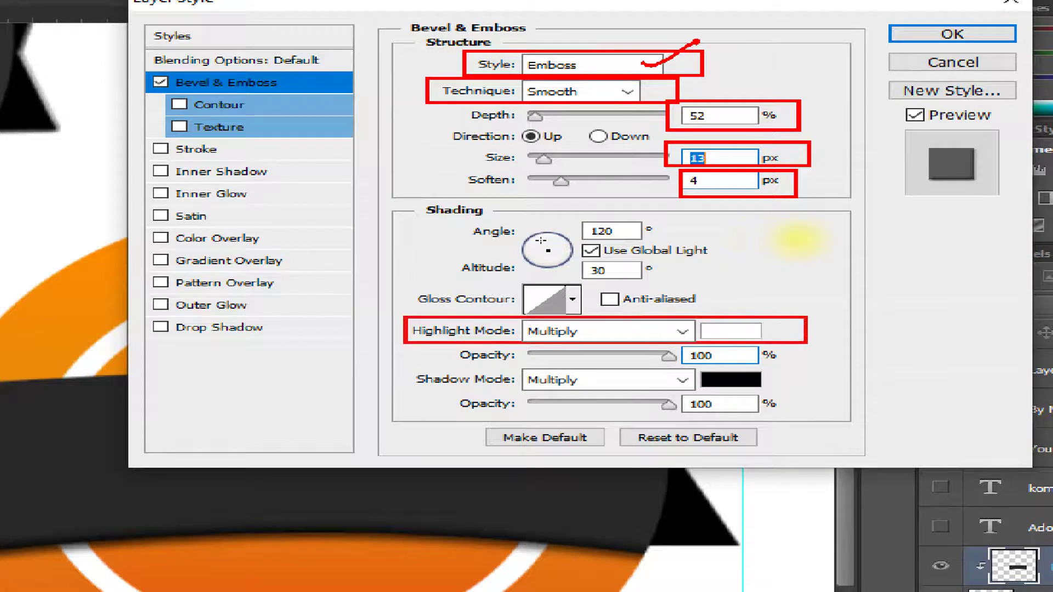
{"action": "left_click_drag", "start_coordinate": [806, 343], "coordinate": [819, 339]}
{"action": "mouse_move", "coordinate": [447, 343]}
{"action": "left_mouse_down"}
{"action": "mouse_move", "coordinate": [481, 364]}
{"action": "mouse_move", "coordinate": [804, 364]}
{"action": "left_mouse_up"}
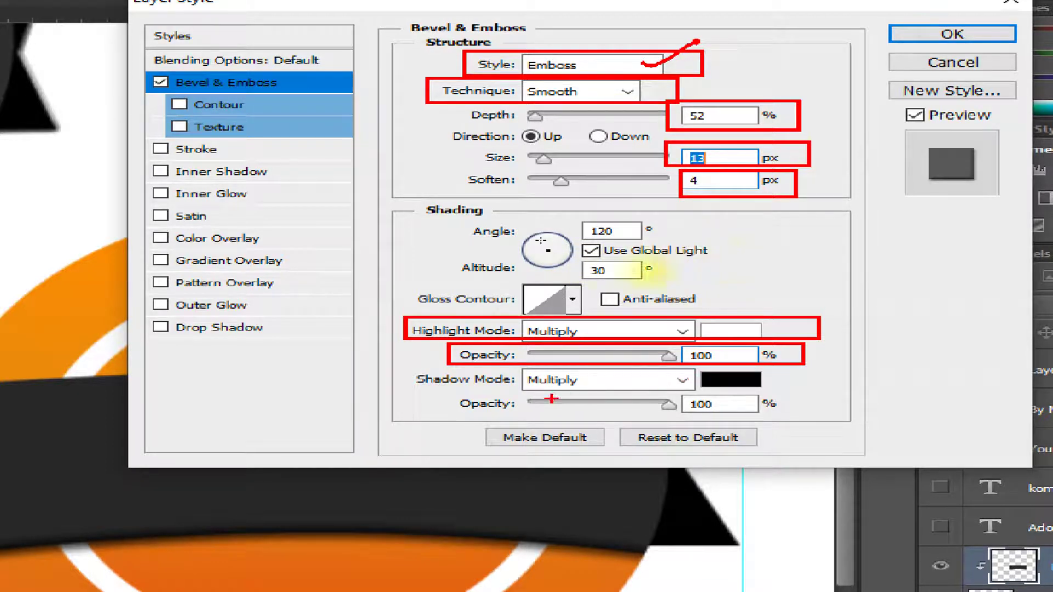
{"action": "mouse_move", "coordinate": [441, 395]}
{"action": "left_mouse_down"}
{"action": "mouse_move", "coordinate": [594, 417]}
{"action": "mouse_move", "coordinate": [820, 425]}
{"action": "left_mouse_up"}
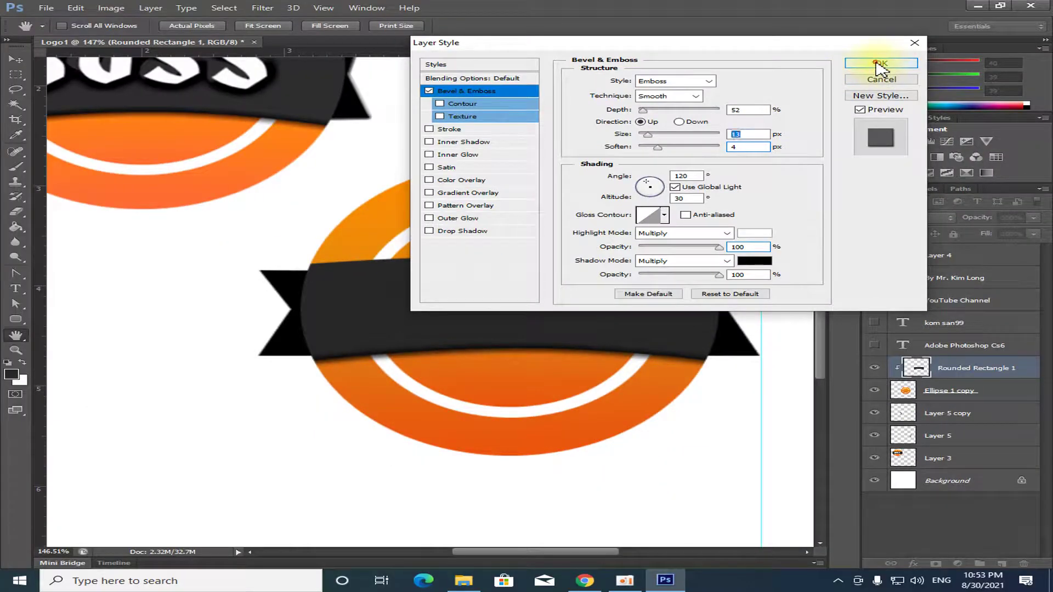
Step: Apply the banner's emboss and select Layer 5 together with Layer 5 copy
{"action": "left_click", "coordinate": [880, 64]}
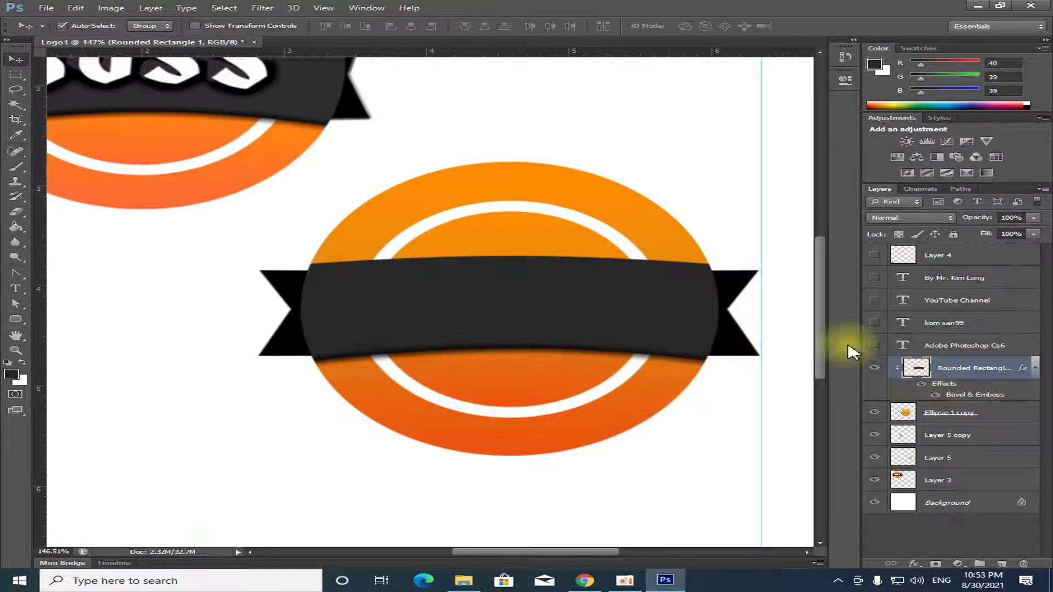
{"action": "left_click", "coordinate": [729, 339]}
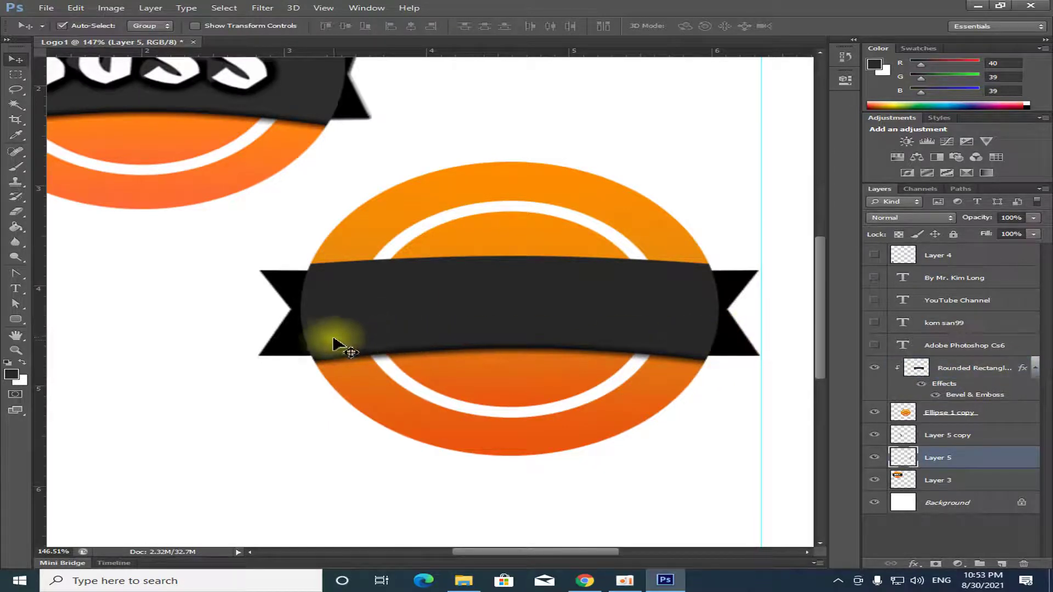
{"action": "left_click", "coordinate": [932, 436]}
{"action": "left_click", "coordinate": [875, 436]}
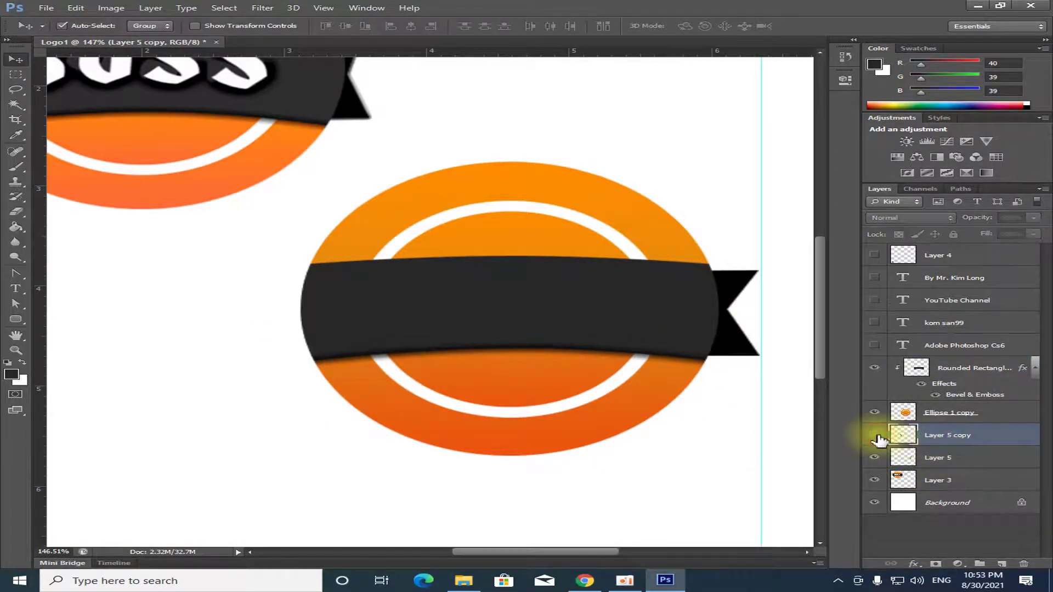
{"action": "left_click", "coordinate": [946, 458], "text": "shift"}
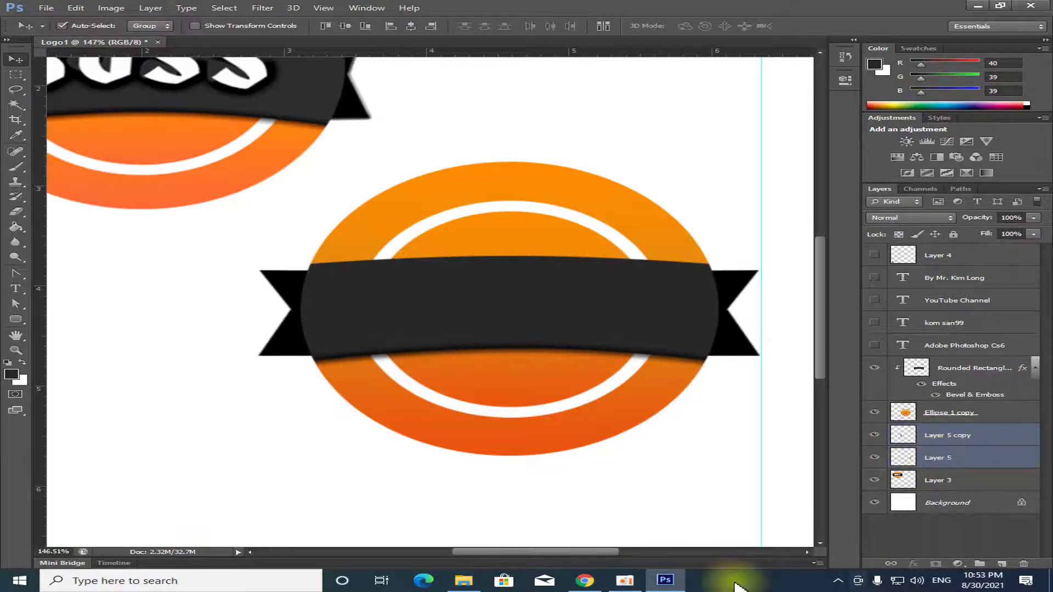
Step: Merge Layer 5 into Layer 5 copy with Ctrl+E and check the merged tails' visibility
{"action": "left_click", "coordinate": [151, 8]}
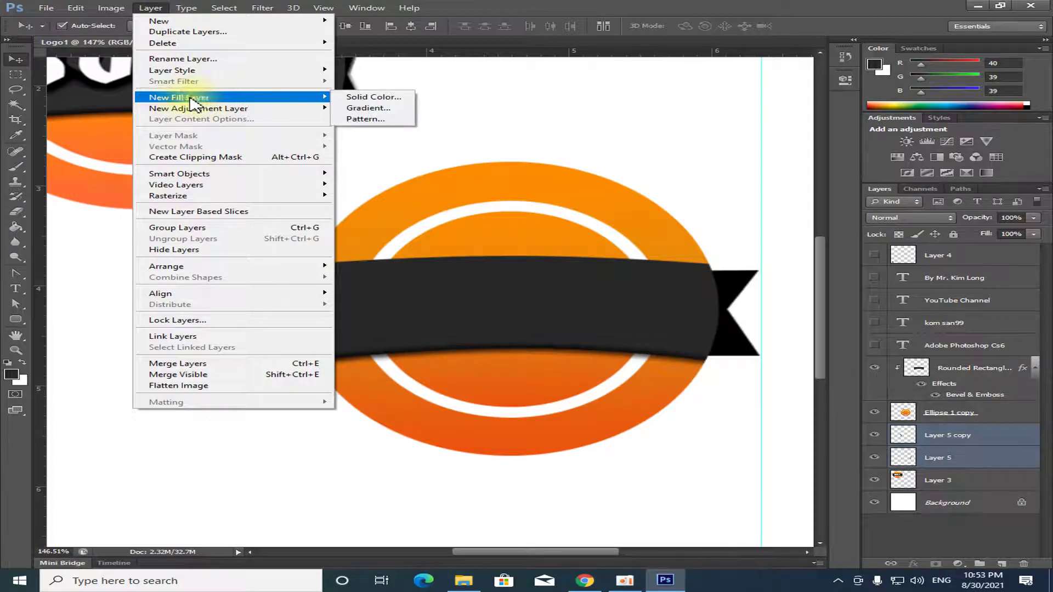
{"action": "mouse_move", "coordinate": [172, 70]}
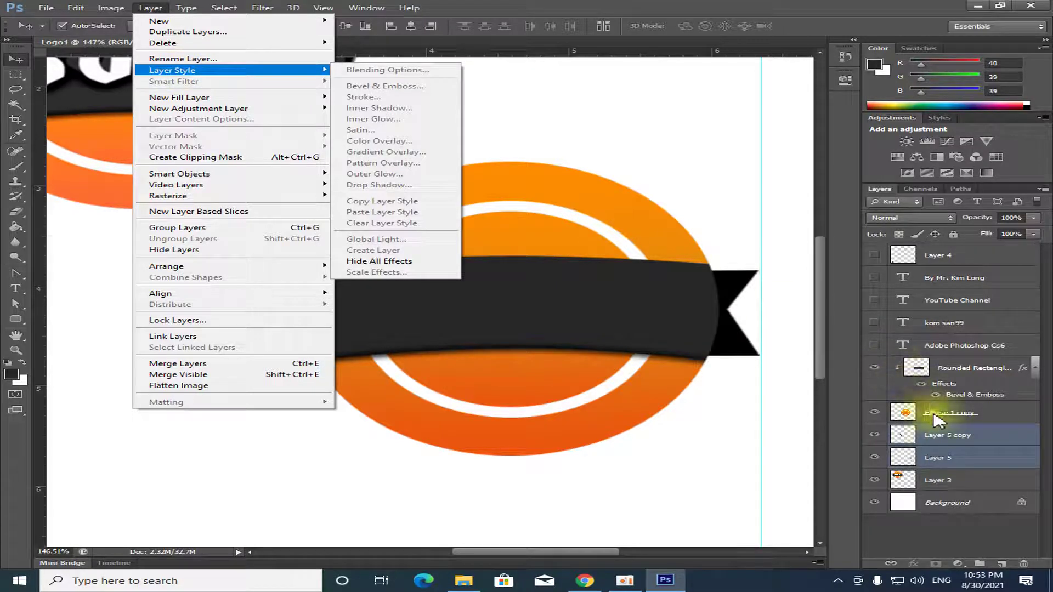
{"action": "left_click", "coordinate": [933, 437]}
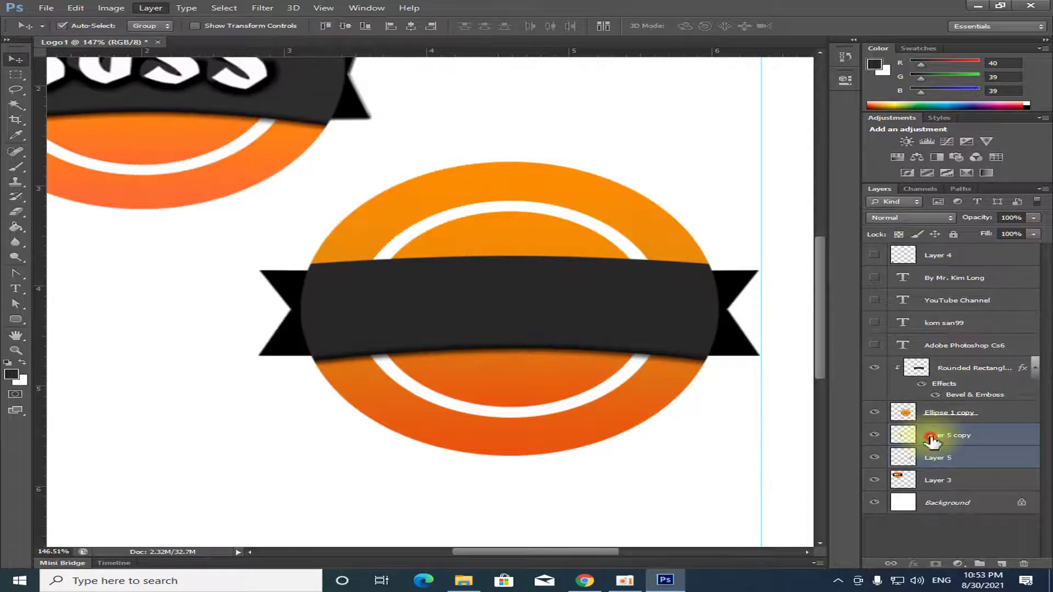
{"action": "left_click", "coordinate": [947, 460], "text": "shift"}
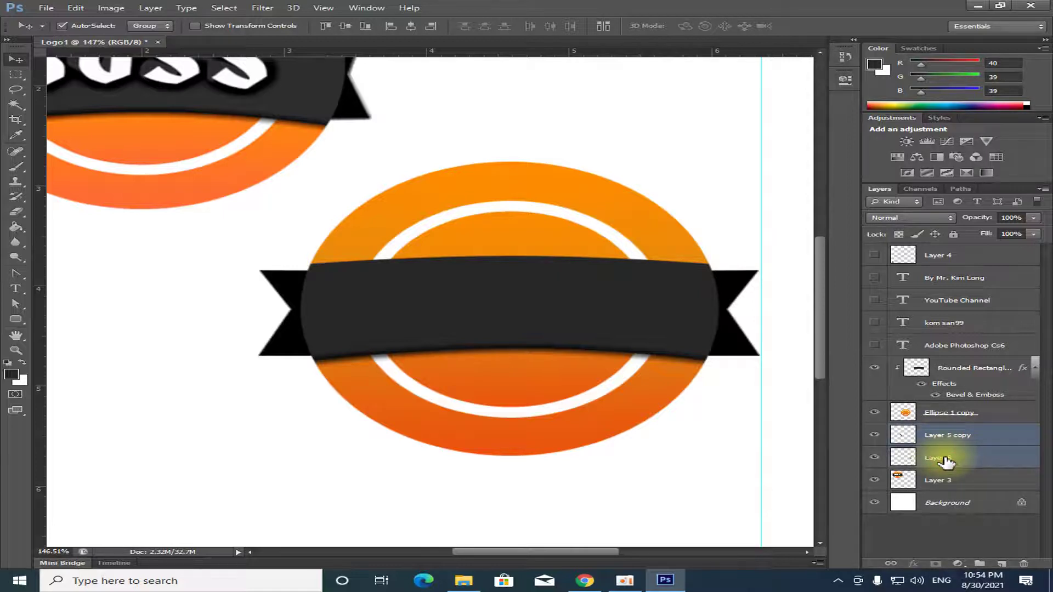
{"action": "key", "text": "ctrl+e"}
{"action": "left_click", "coordinate": [875, 435]}
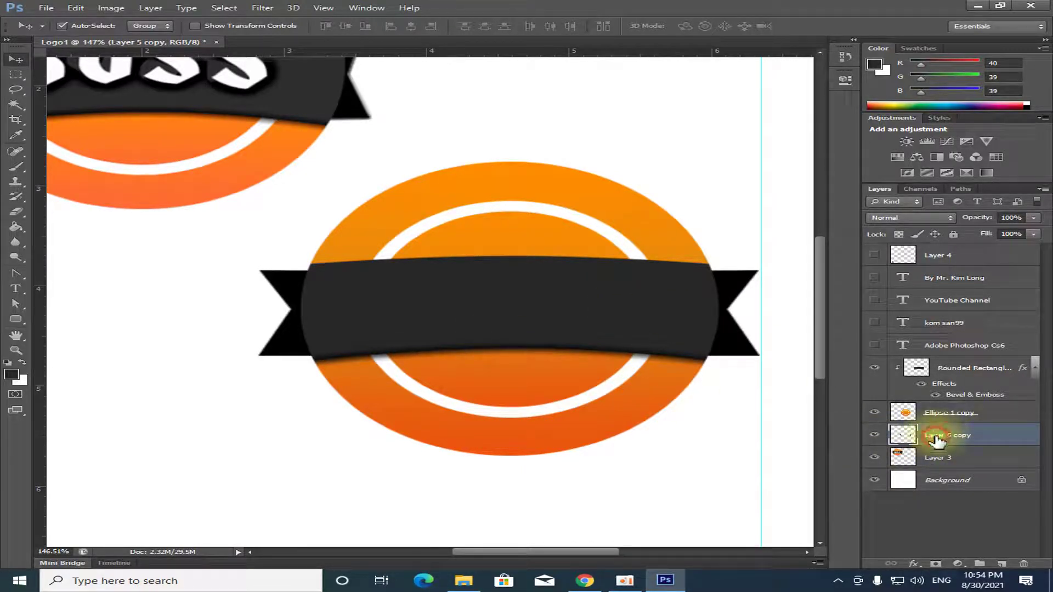
{"action": "left_click", "coordinate": [148, 8]}
{"action": "mouse_move", "coordinate": [172, 70]}
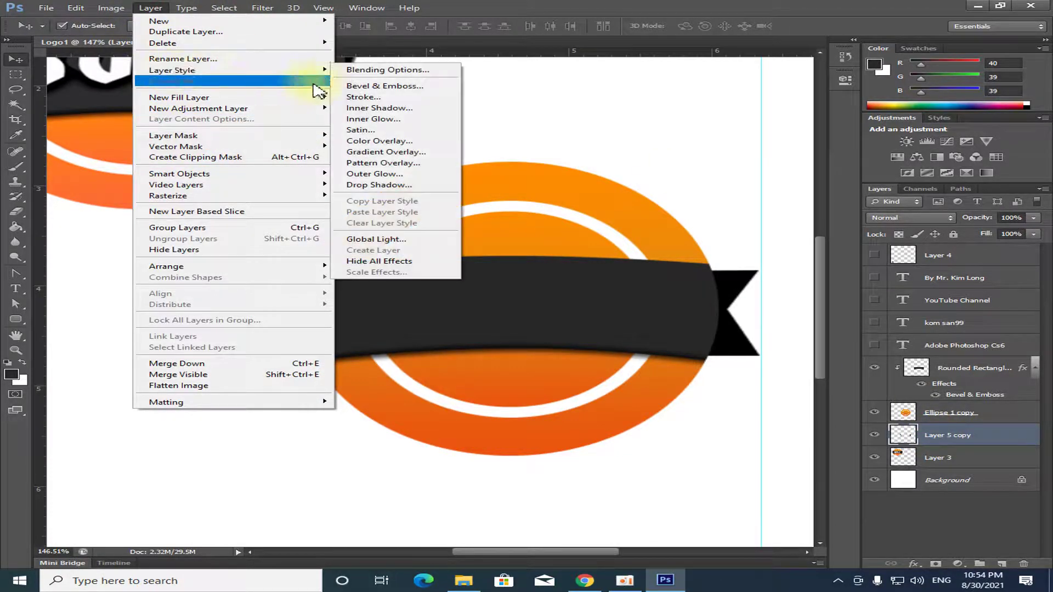
Step: Add Bevel & Emboss to the merged tails with the Emboss style
{"action": "left_click", "coordinate": [392, 87]}
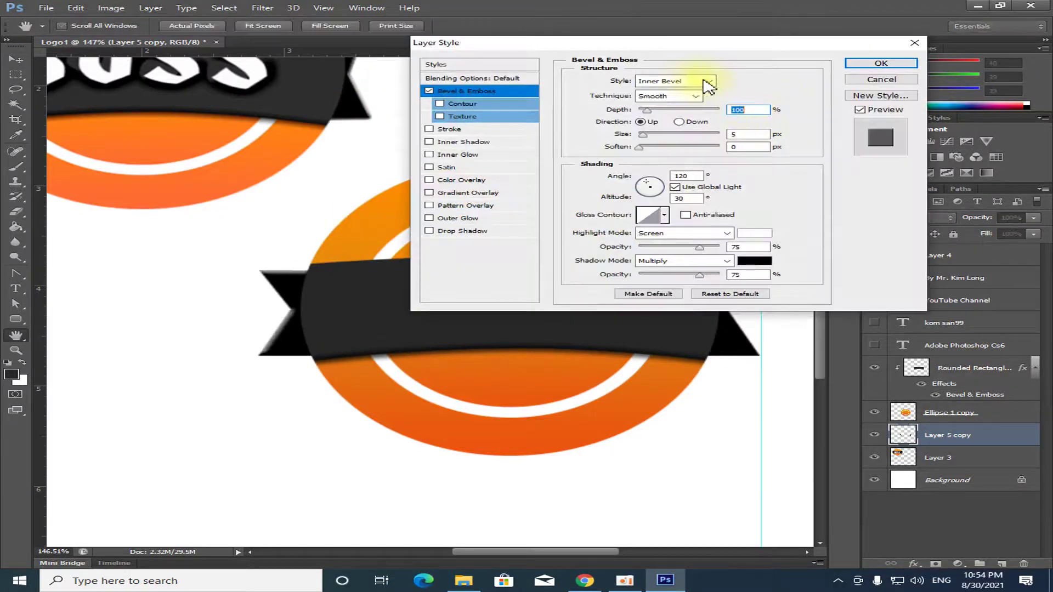
{"action": "left_click", "coordinate": [707, 81]}
{"action": "left_click", "coordinate": [707, 116]}
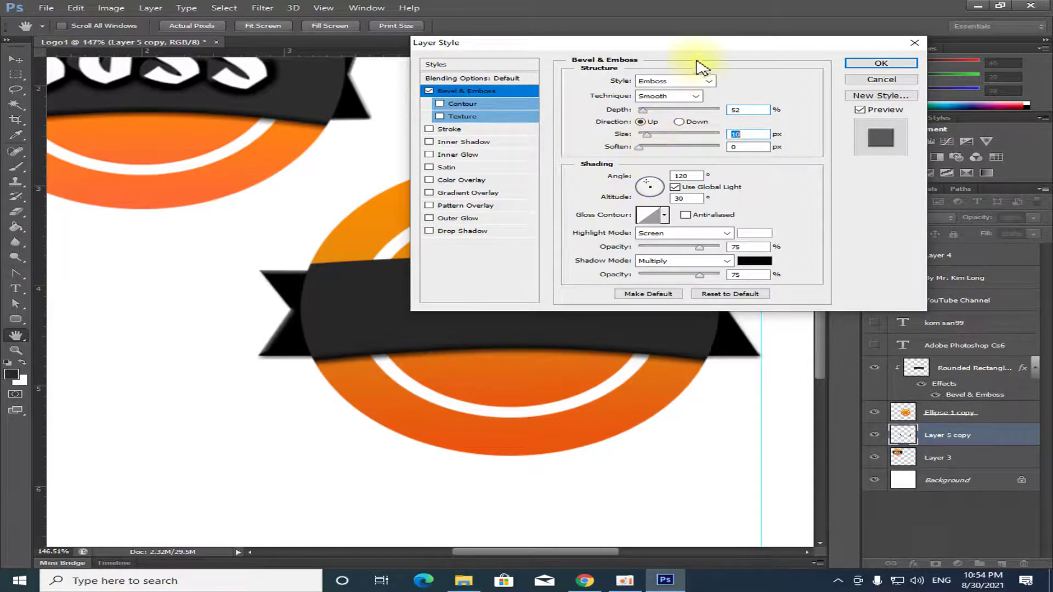
{"action": "left_click_drag", "start_coordinate": [691, 49], "coordinate": [824, 5]}
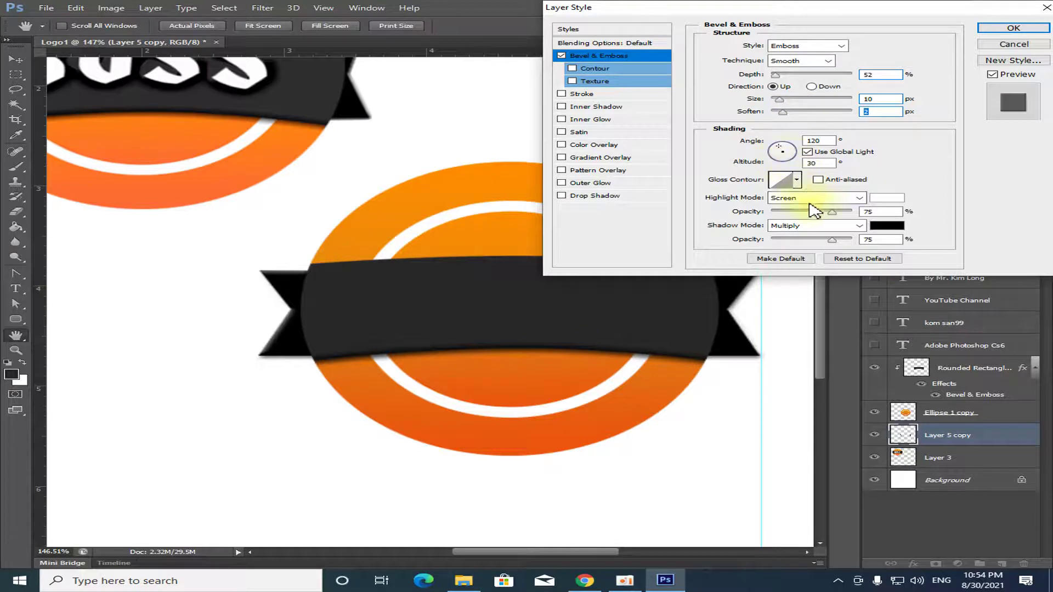
Step: Set highlight mode to Multiply, shadow opacity 100% and size 18 px, then apply the effect
{"action": "left_click", "coordinate": [859, 198]}
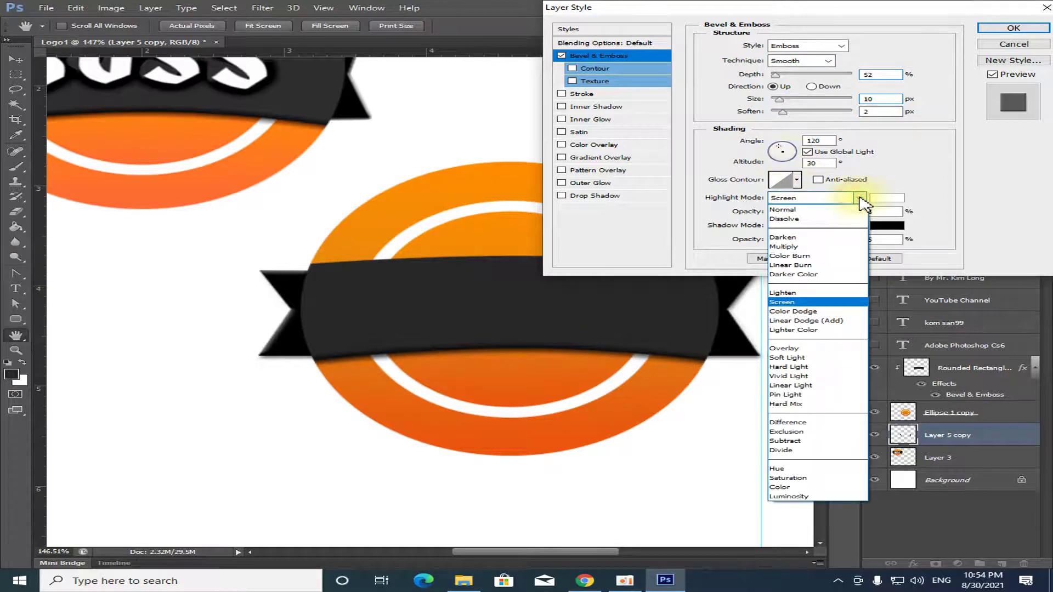
{"action": "left_click", "coordinate": [794, 248]}
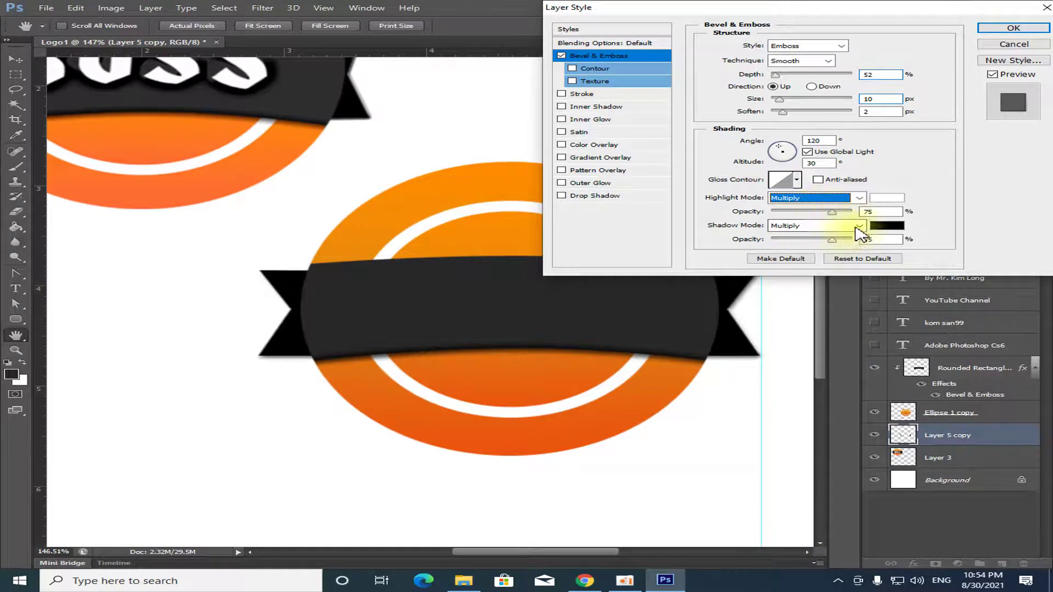
{"action": "left_click", "coordinate": [832, 239]}
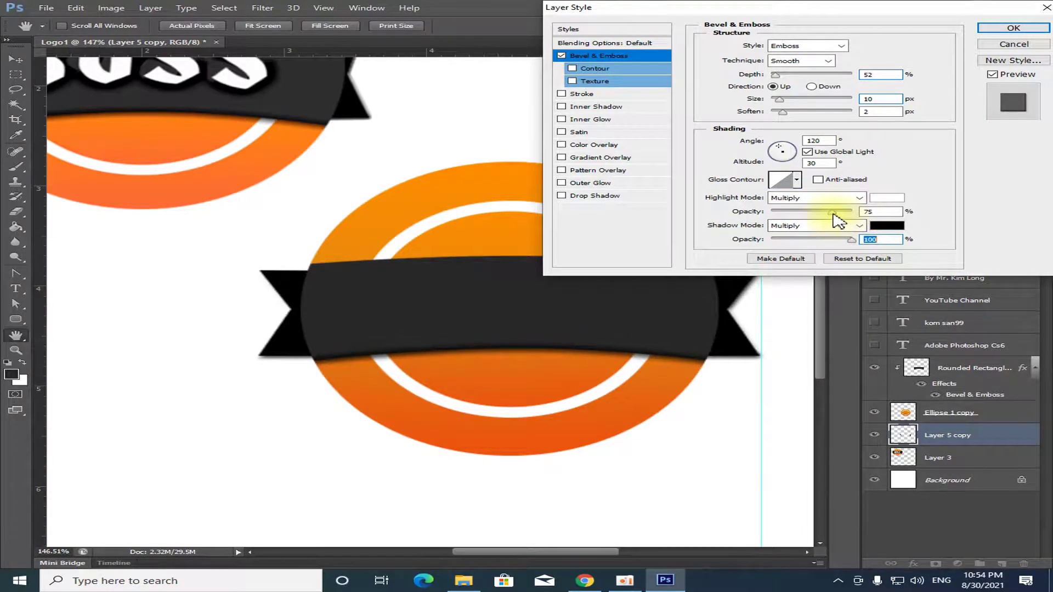
{"action": "left_click_drag", "start_coordinate": [818, 7], "coordinate": [951, 15]}
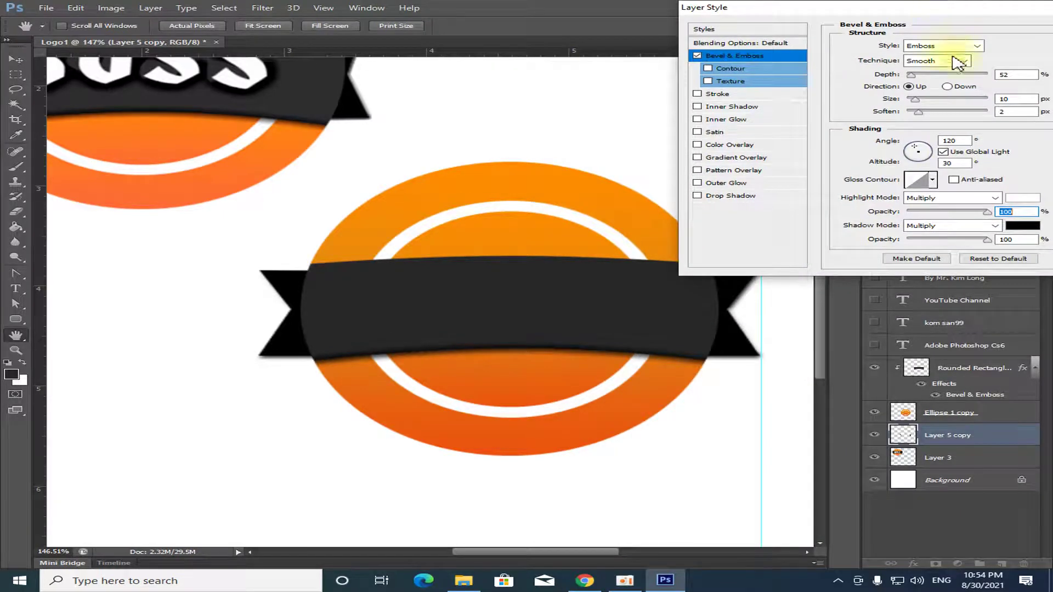
{"action": "left_click_drag", "start_coordinate": [925, 106], "coordinate": [921, 104]}
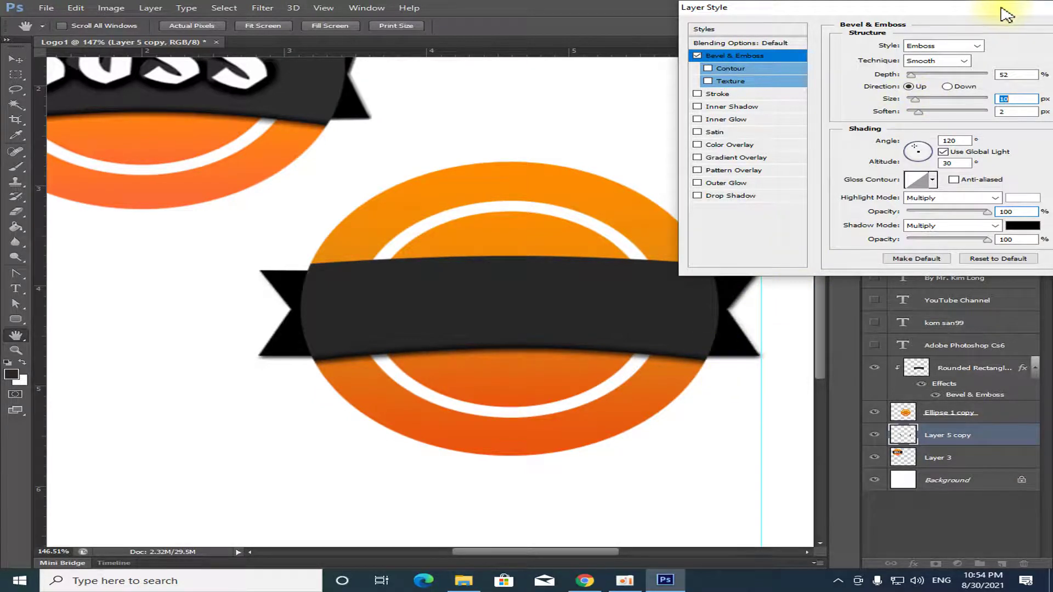
{"action": "left_click_drag", "start_coordinate": [993, 12], "coordinate": [972, 38]}
{"action": "left_click", "coordinate": [1005, 34]}
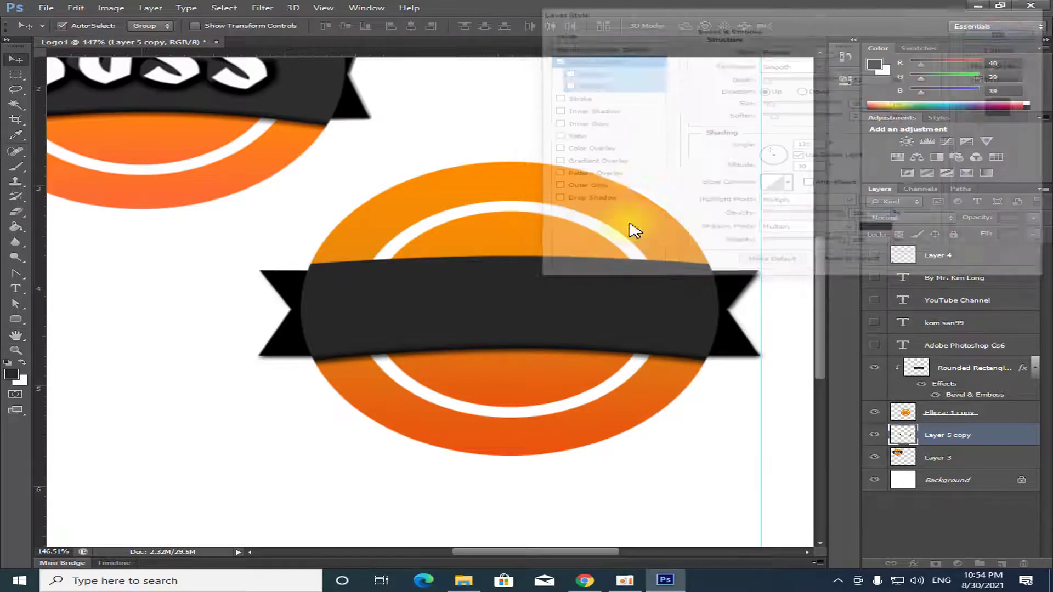
Step: Merge Rounded Rectangle, Ellipse 1 copy and Layer 5 copy with Ctrl+E, then toggle visibility to check
{"action": "scroll", "coordinate": [713, 314], "scroll_direction": "down", "scroll_amount": 1}
{"action": "scroll", "coordinate": [698, 327], "scroll_direction": "down", "scroll_amount": 1}
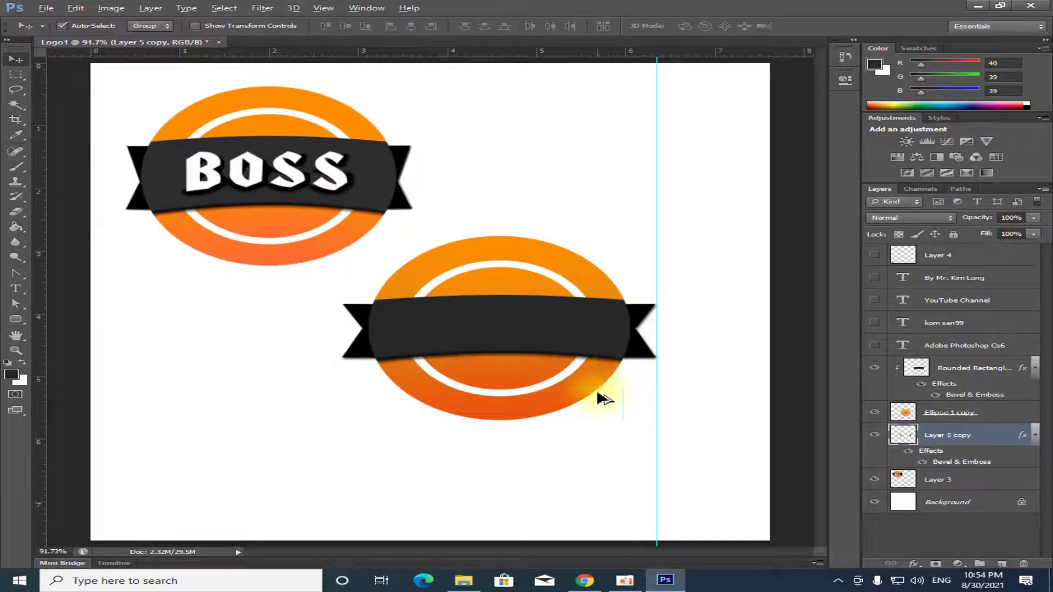
{"action": "scroll", "coordinate": [599, 399], "scroll_direction": "down", "scroll_amount": 1}
{"action": "scroll", "coordinate": [438, 258], "scroll_direction": "down", "scroll_amount": 1}
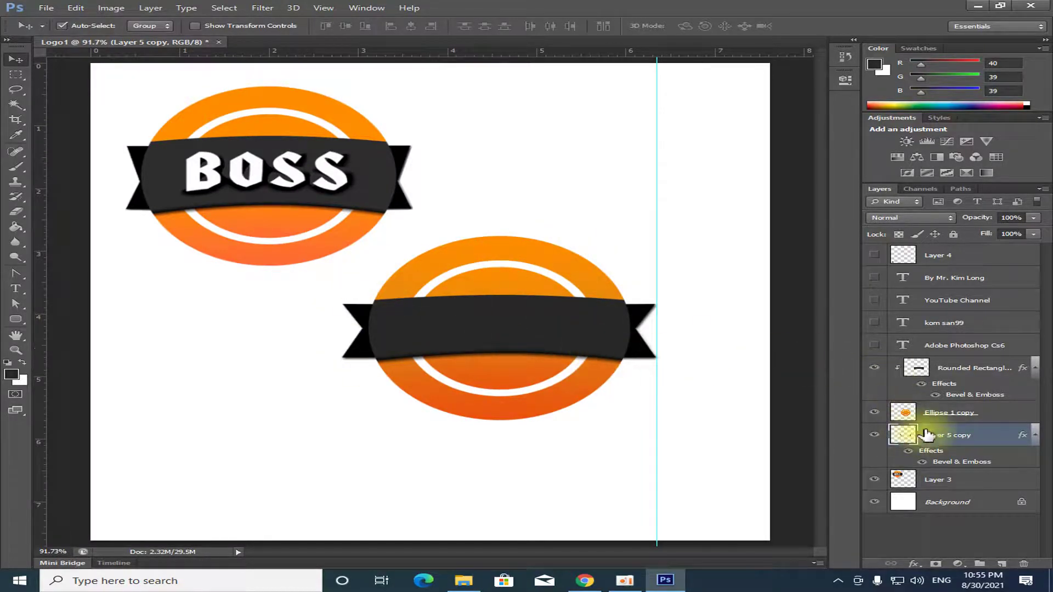
{"action": "left_click", "coordinate": [927, 374]}
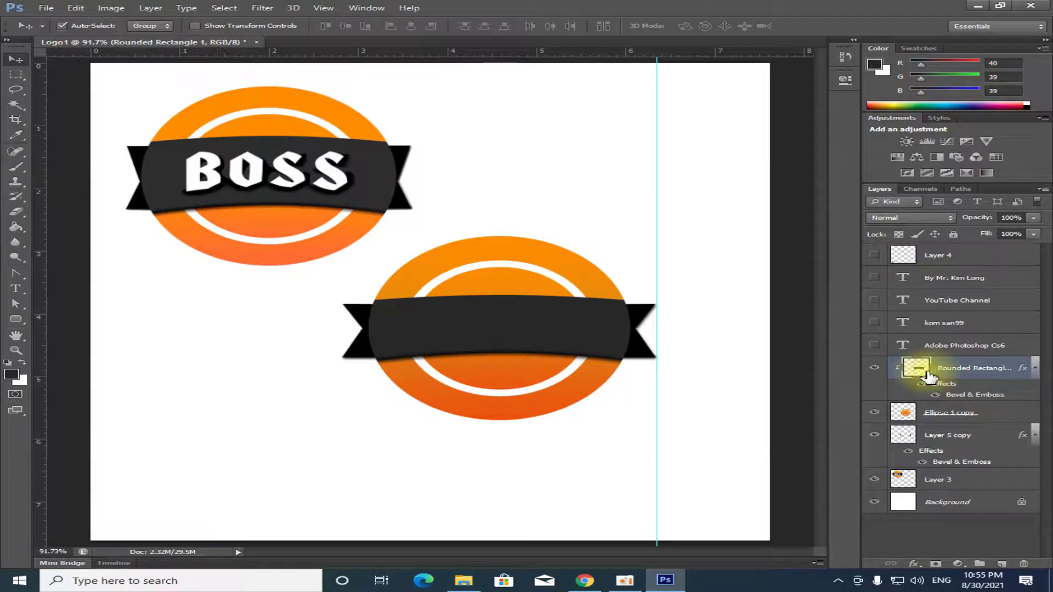
{"action": "left_click", "coordinate": [957, 418], "text": "shift"}
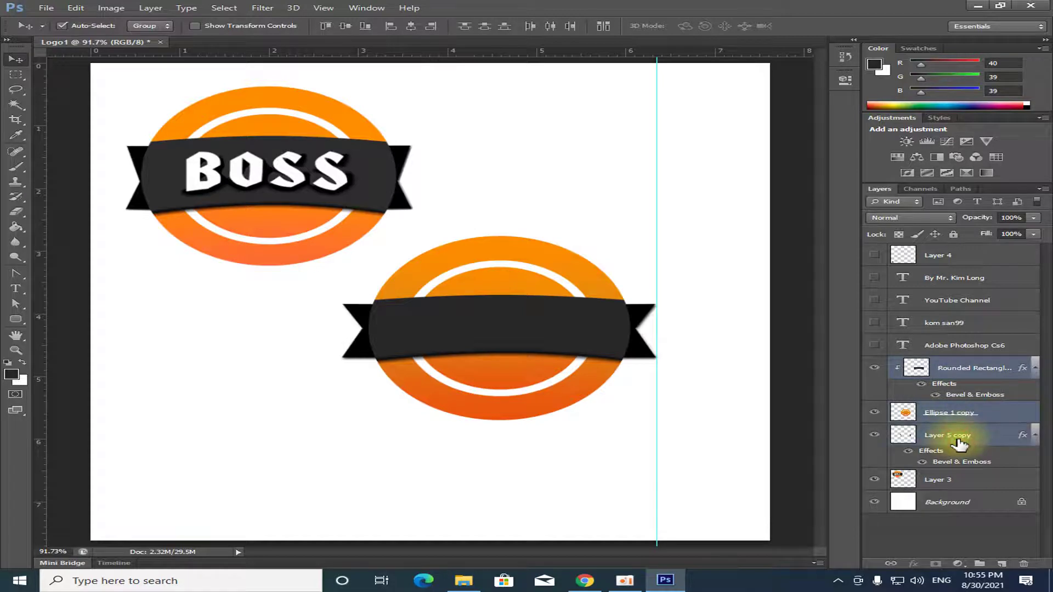
{"action": "left_click", "coordinate": [956, 435], "text": "shift"}
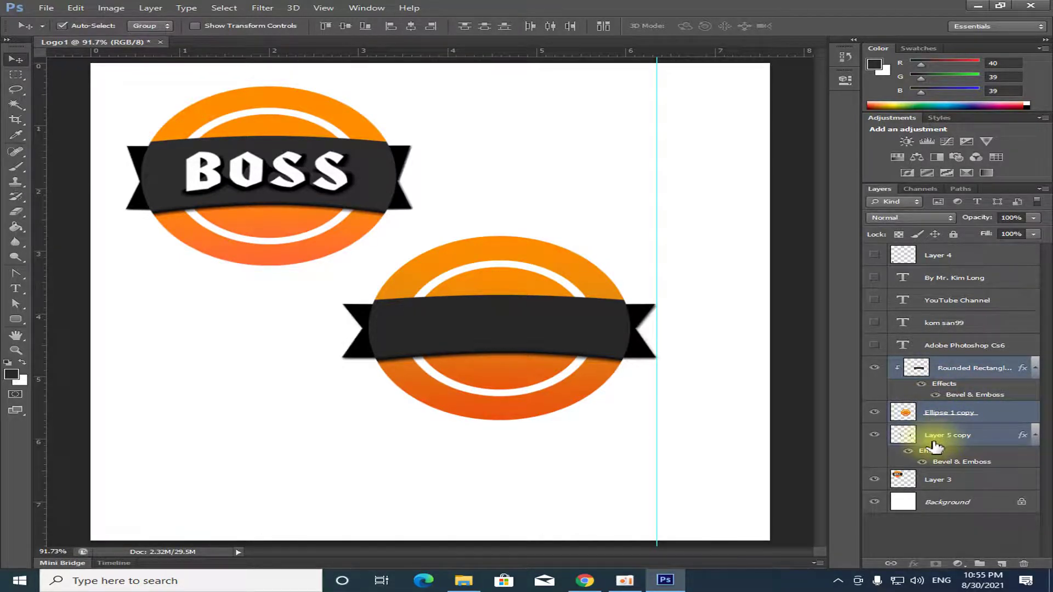
{"action": "key", "text": "ctrl+e"}
{"action": "left_click", "coordinate": [874, 367]}
{"action": "left_click", "coordinate": [874, 368]}
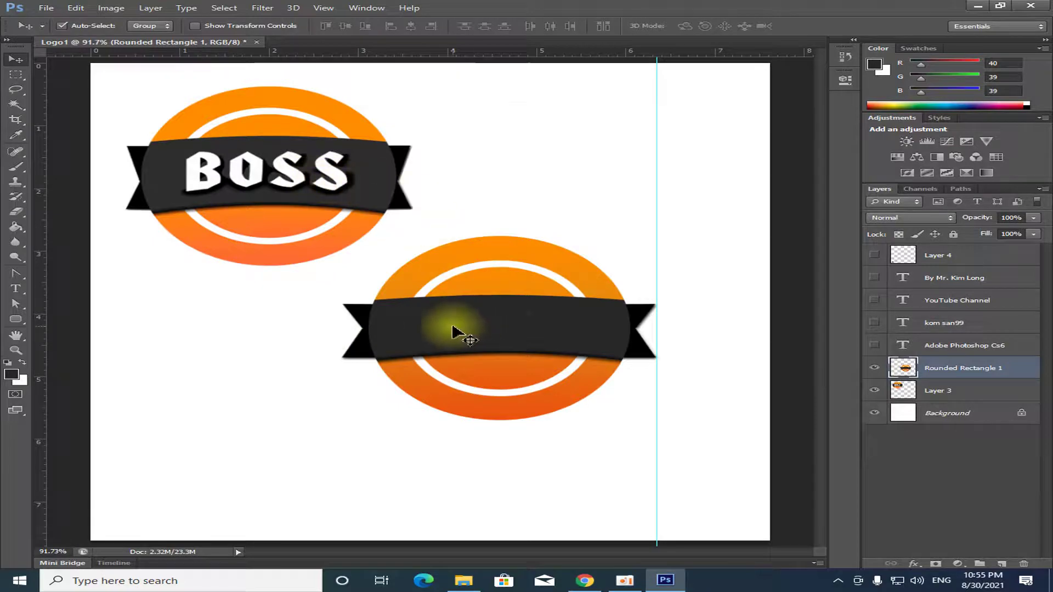
Step: Start a type layer on the lower ribbon with white (ffffff) as the text colour
{"action": "left_click", "coordinate": [14, 291]}
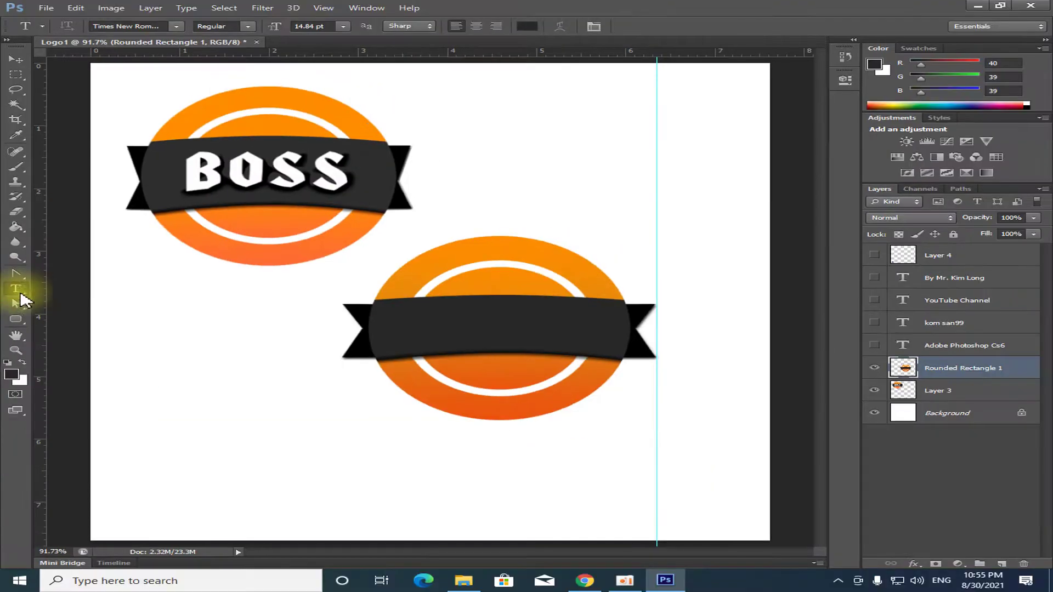
{"action": "left_click", "coordinate": [398, 323]}
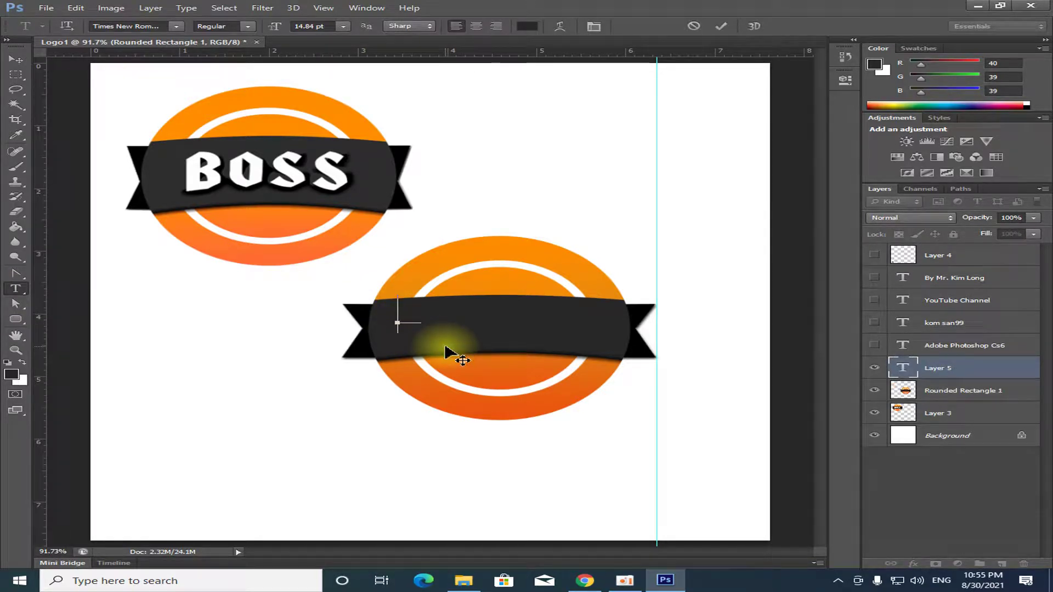
{"action": "left_click", "coordinate": [535, 26]}
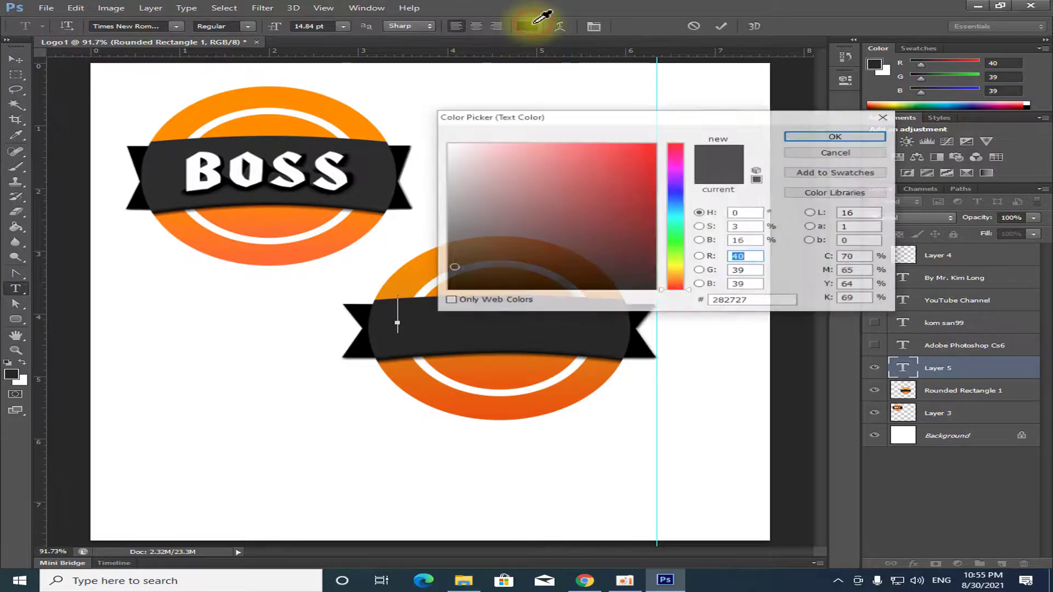
{"action": "left_click", "coordinate": [532, 68]}
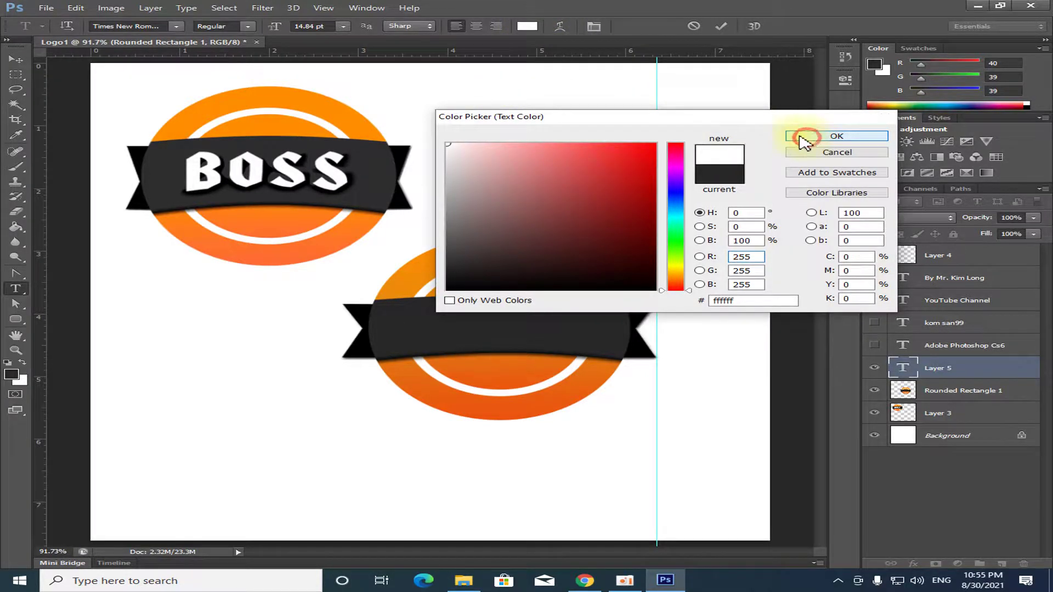
{"action": "left_click", "coordinate": [804, 137]}
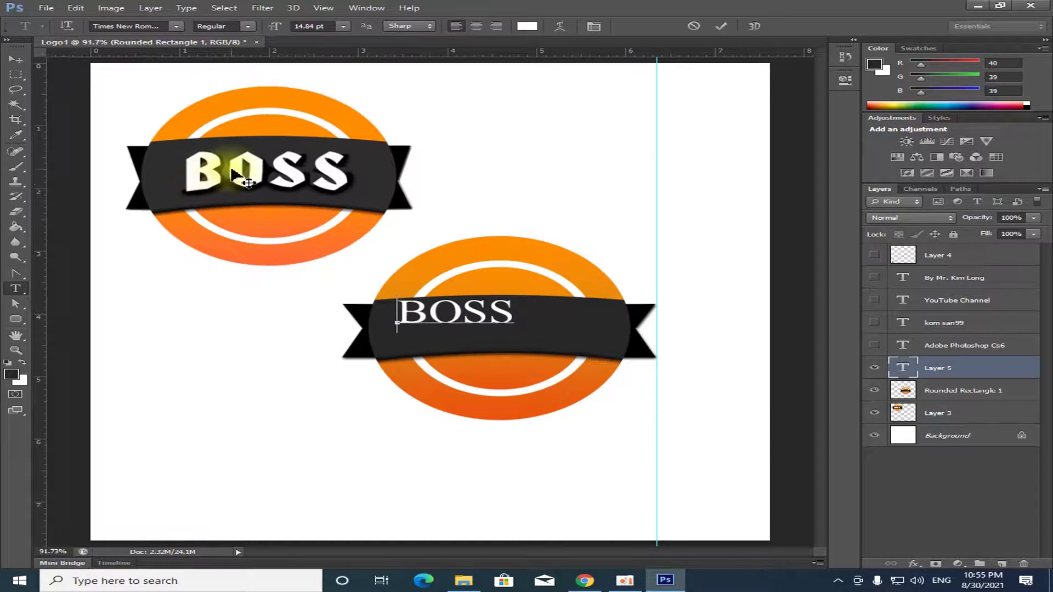
Step: Select the lower BOSS text and try the Trojan, United and URWLakshmiD fonts
{"action": "left_click", "coordinate": [526, 312]}
{"action": "left_click_drag", "start_coordinate": [531, 313], "coordinate": [384, 312]}
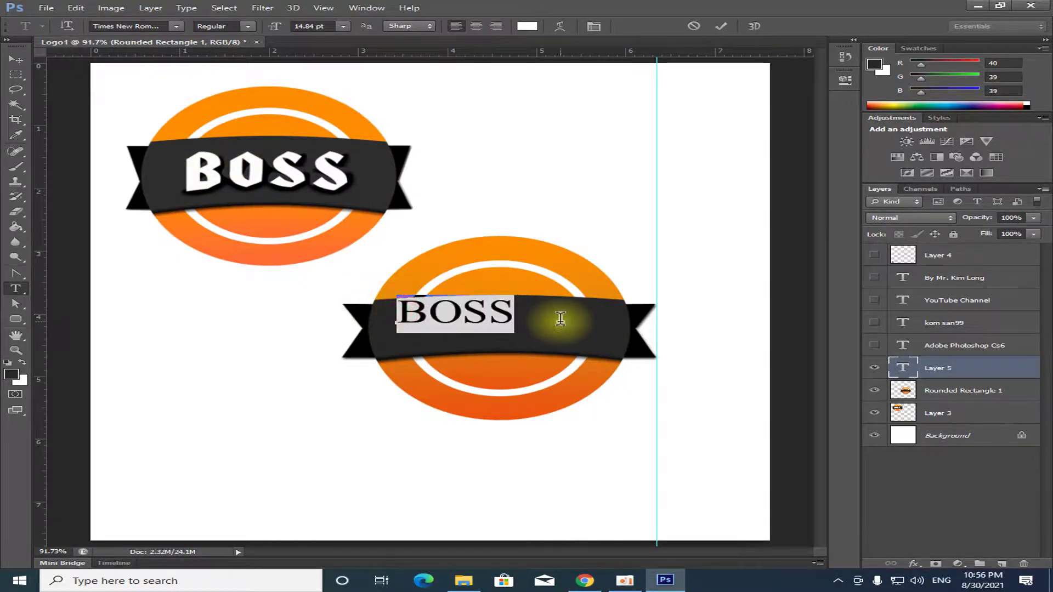
{"action": "left_click", "coordinate": [175, 26]}
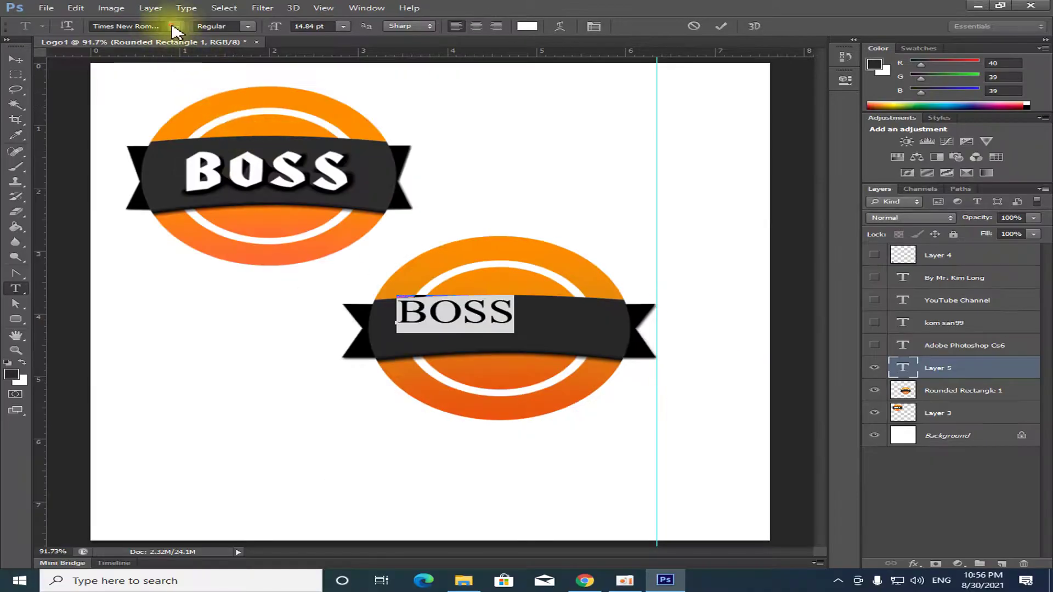
{"action": "left_click", "coordinate": [176, 26]}
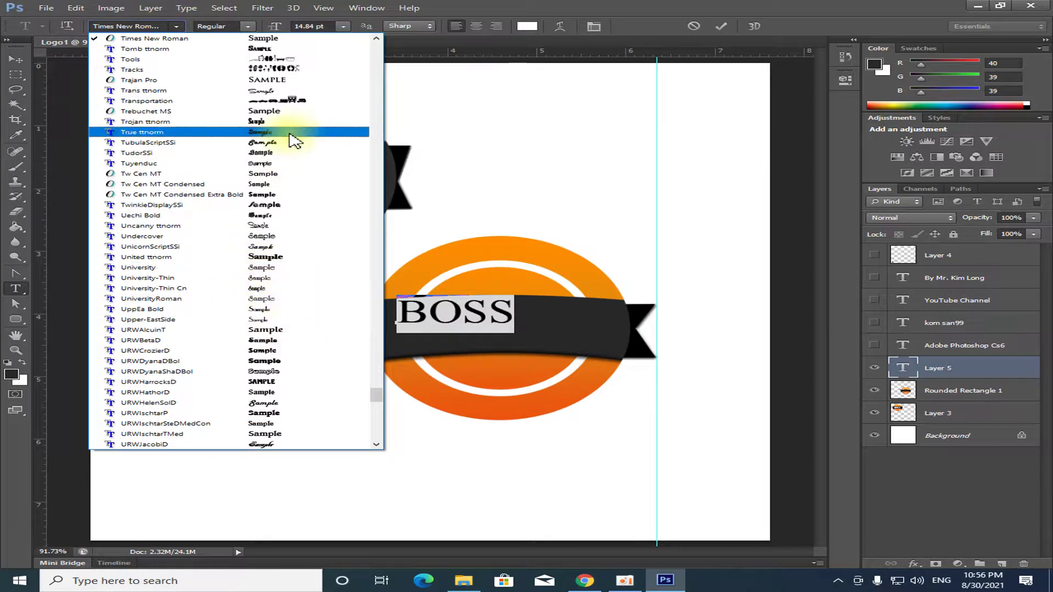
{"action": "left_click", "coordinate": [257, 123]}
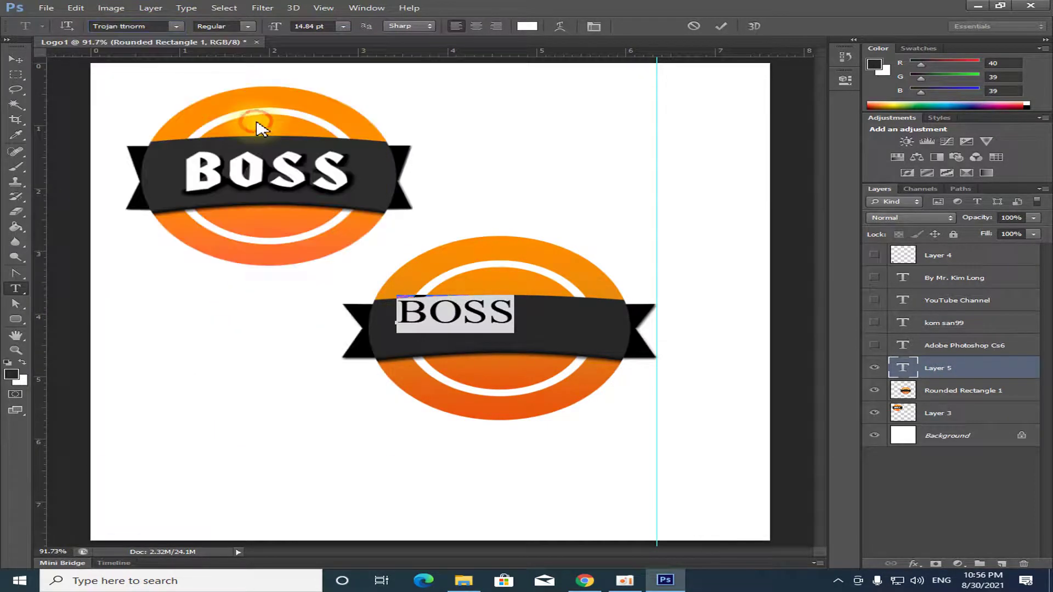
{"action": "left_click", "coordinate": [176, 26]}
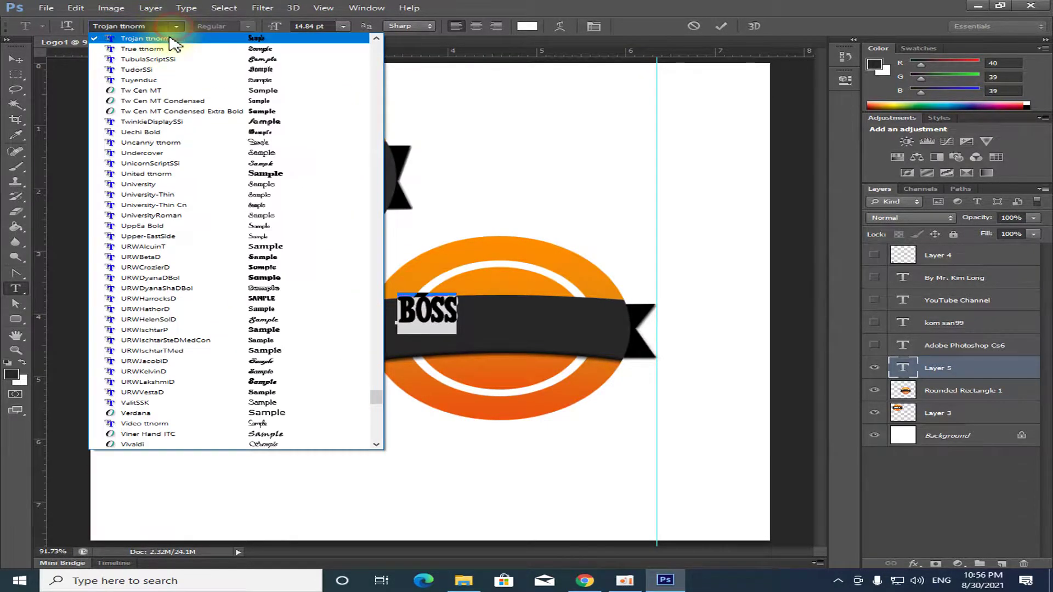
{"action": "left_click", "coordinate": [270, 173]}
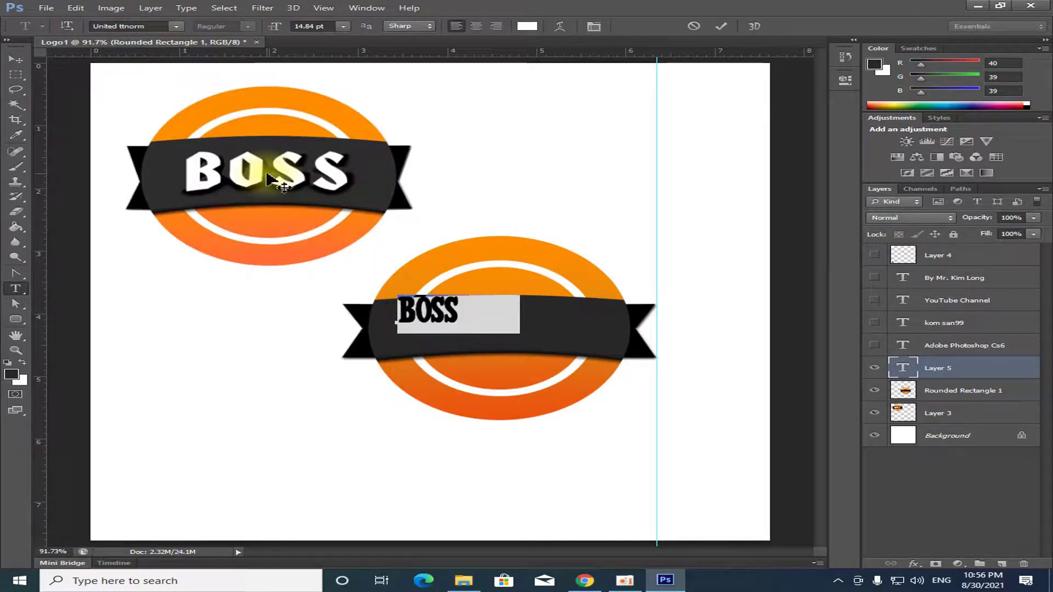
{"action": "left_click", "coordinate": [175, 26]}
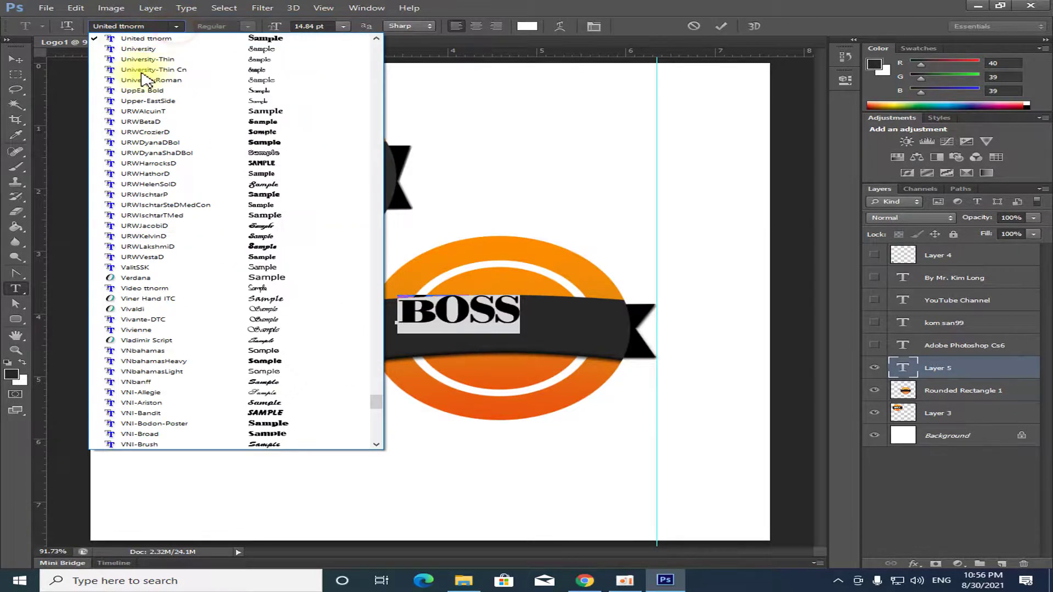
{"action": "left_click", "coordinate": [259, 247]}
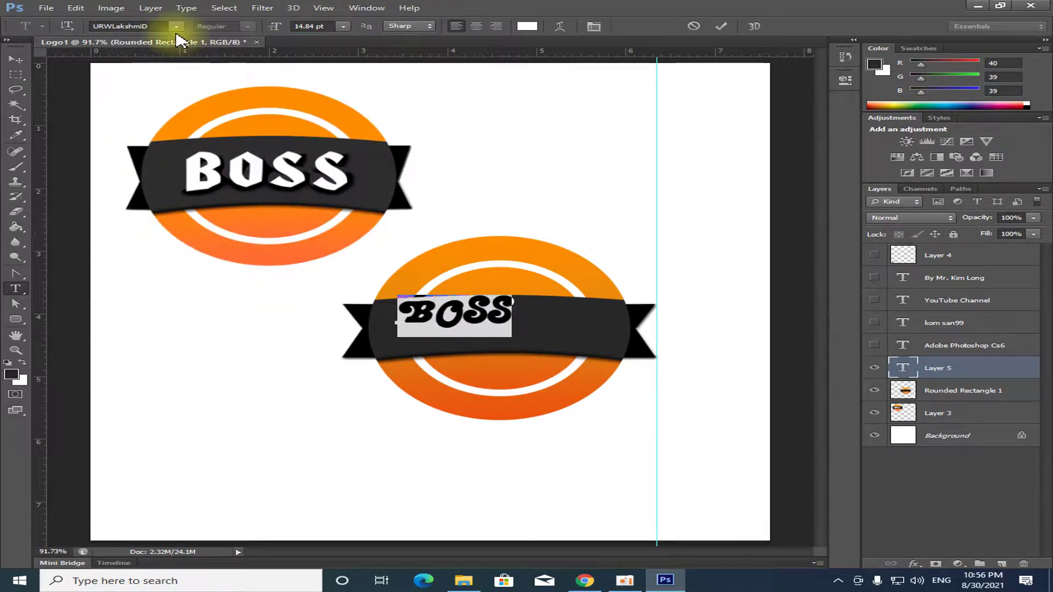
Step: After trying VNI-Revue, set BOSS in Woodplank and commit the text edit
{"action": "left_click", "coordinate": [176, 26]}
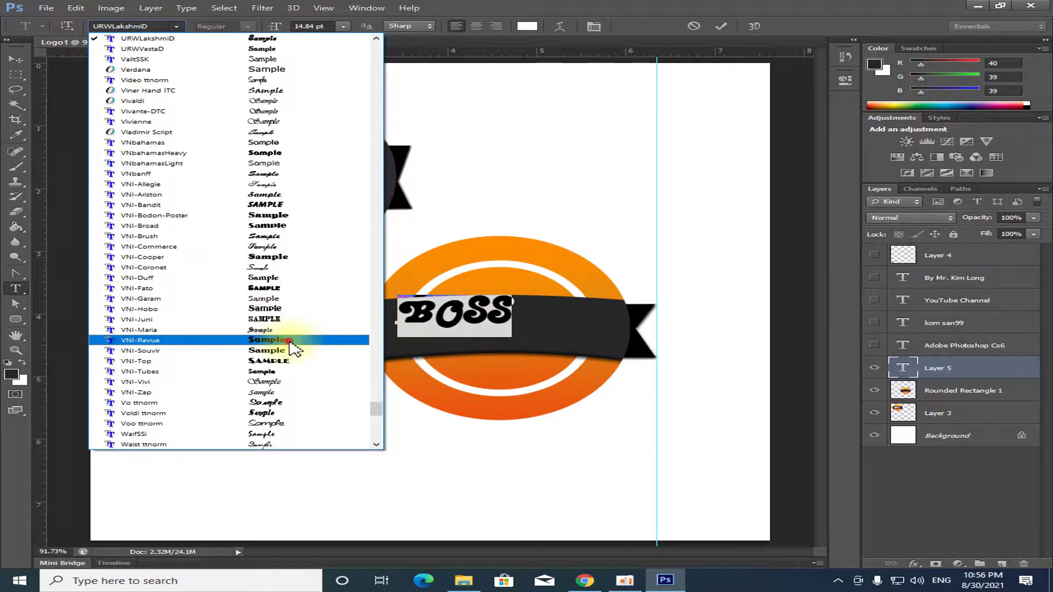
{"action": "left_click", "coordinate": [295, 343]}
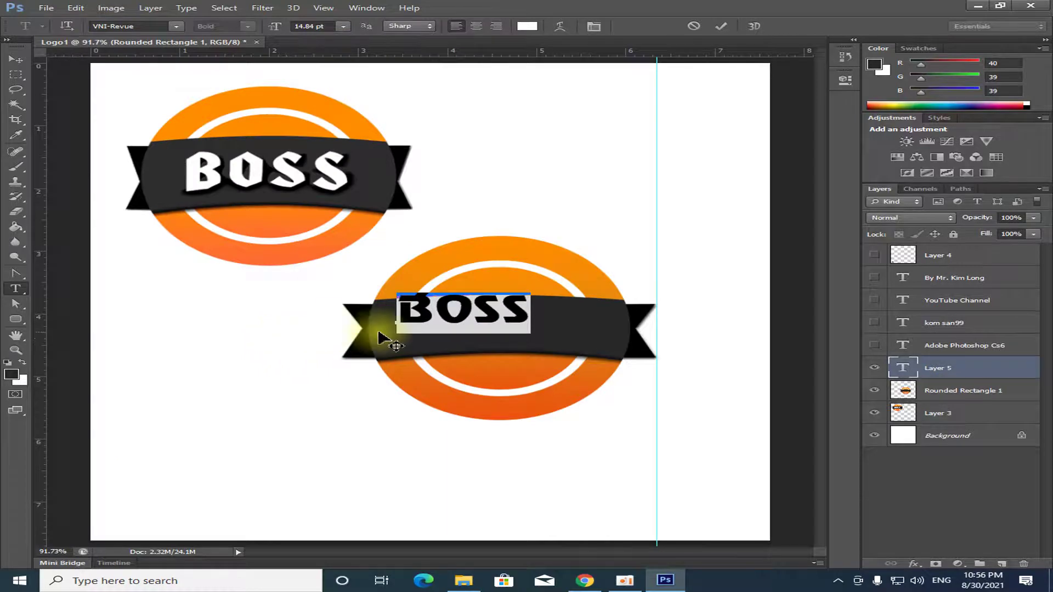
{"action": "left_click", "coordinate": [176, 27]}
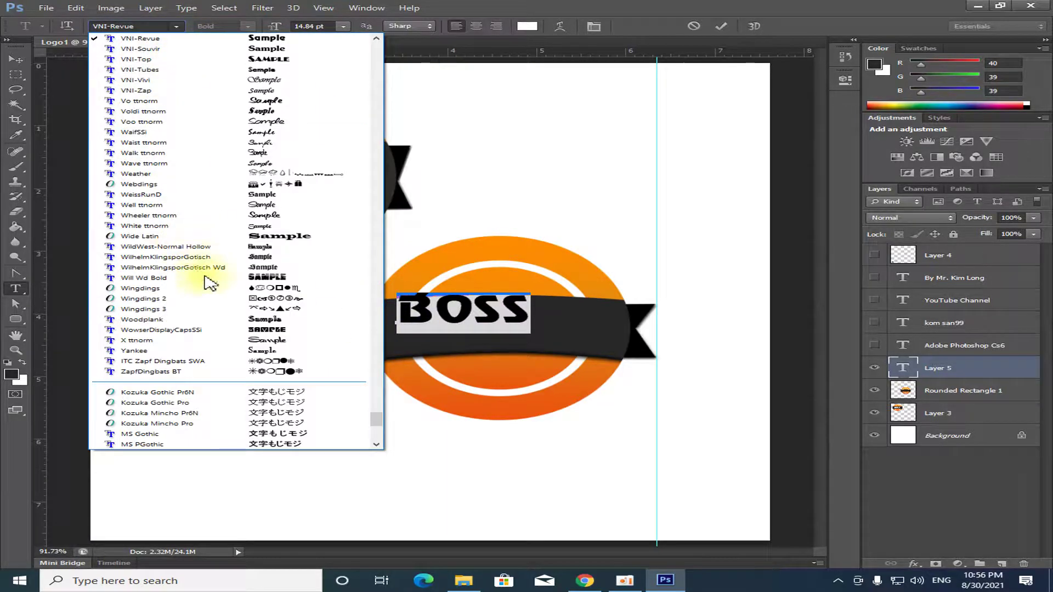
{"action": "left_click", "coordinate": [264, 323]}
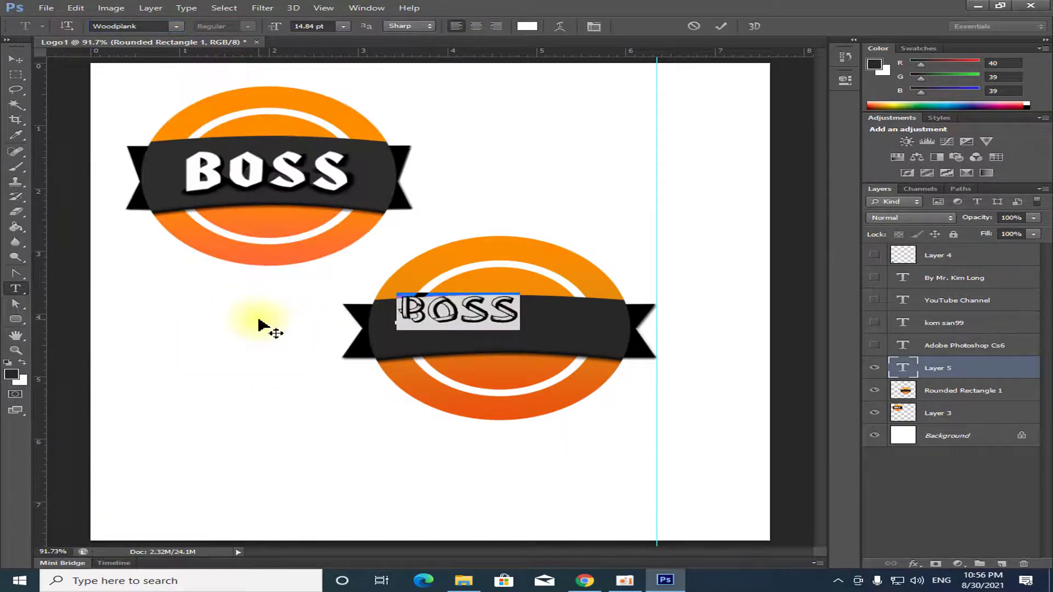
{"action": "left_click", "coordinate": [16, 58]}
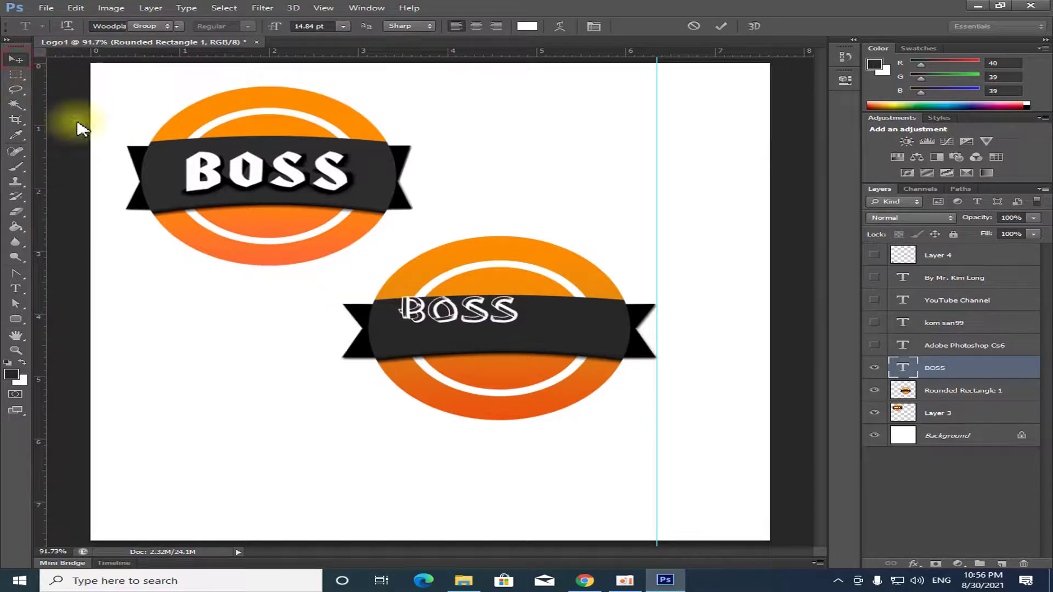
Step: Move the lower BOSS text onto the ribbon and enlarge it to about 139%
{"action": "left_click_drag", "start_coordinate": [459, 328], "coordinate": [500, 341]}
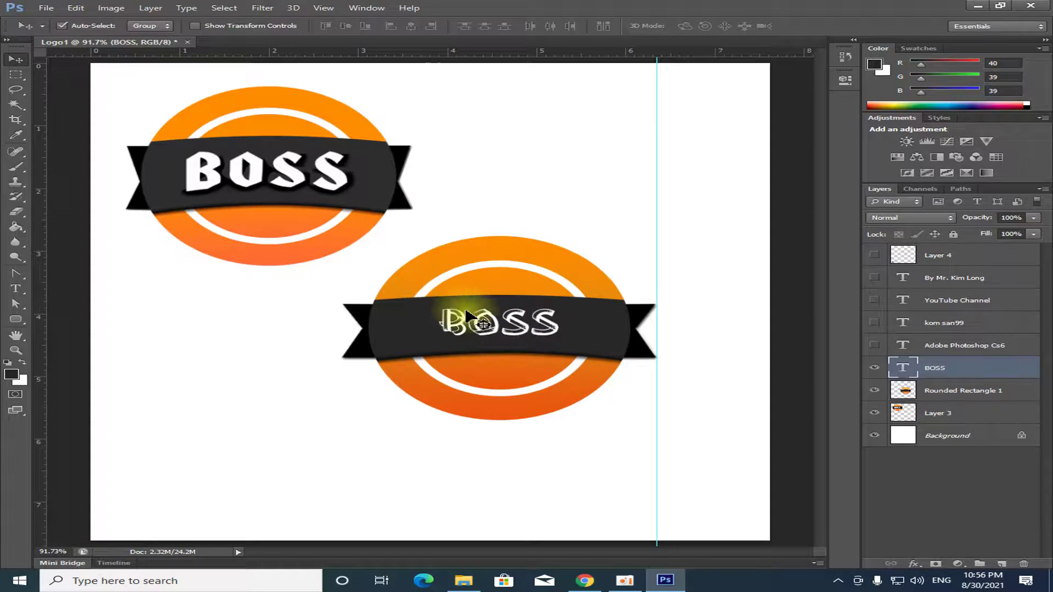
{"action": "scroll", "coordinate": [597, 363], "scroll_direction": "up", "scroll_amount": 2}
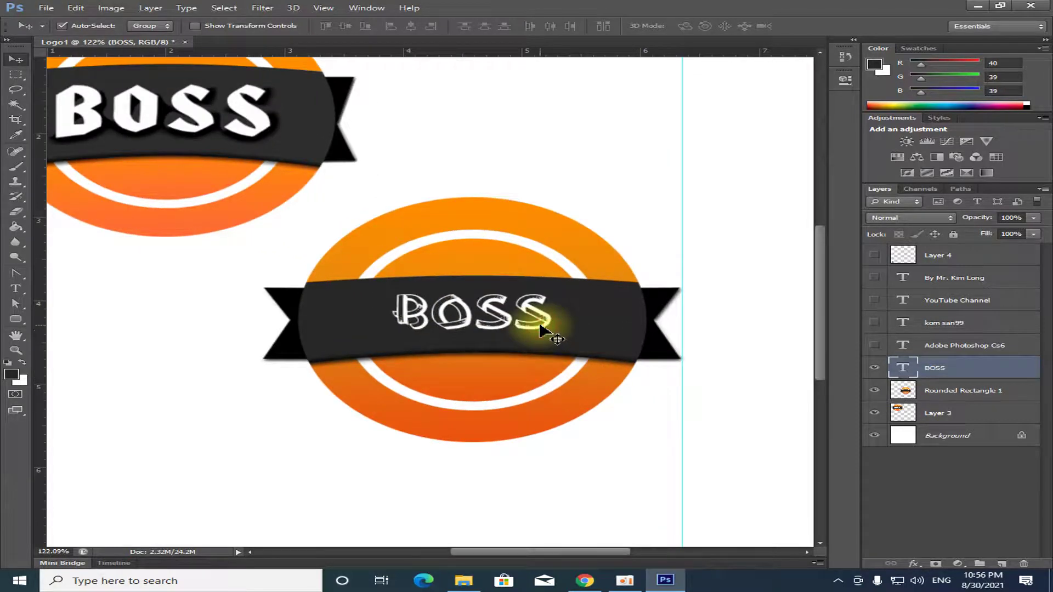
{"action": "key", "text": "ctrl+t"}
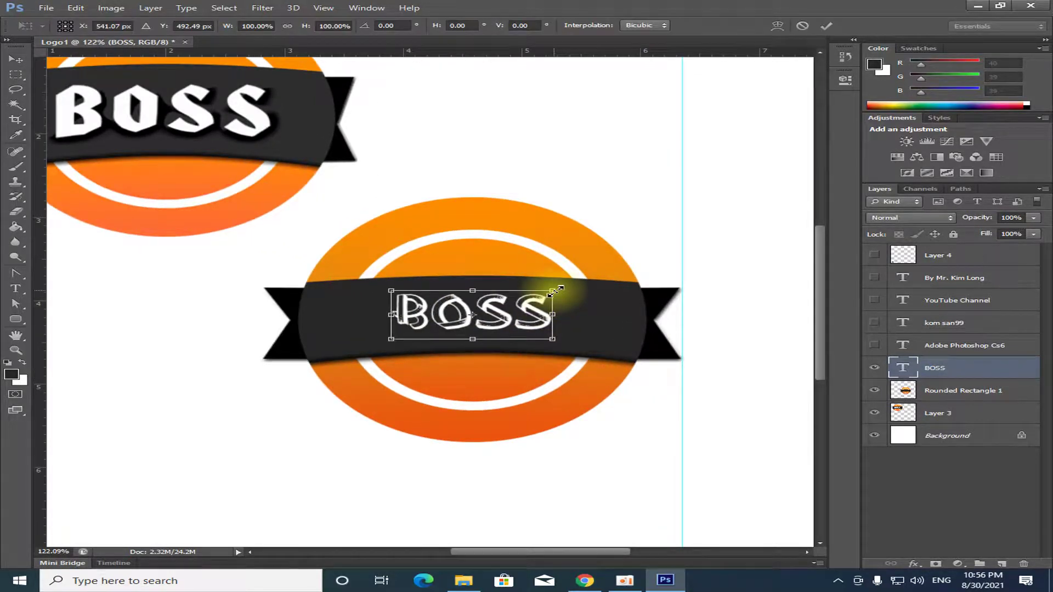
{"action": "left_click_drag", "start_coordinate": [554, 290], "coordinate": [583, 276]}
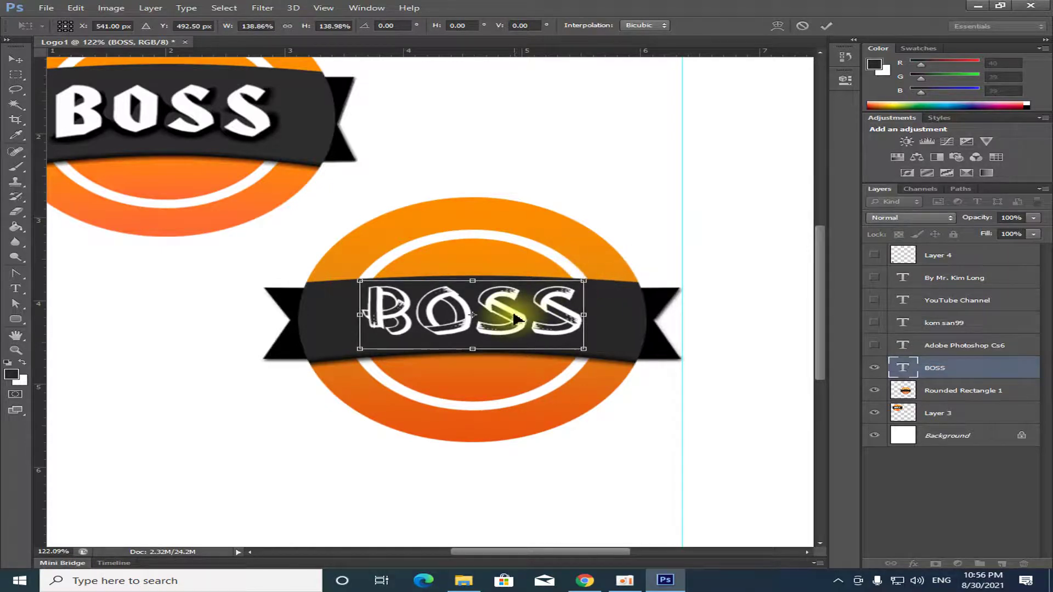
{"action": "key", "text": "Return"}
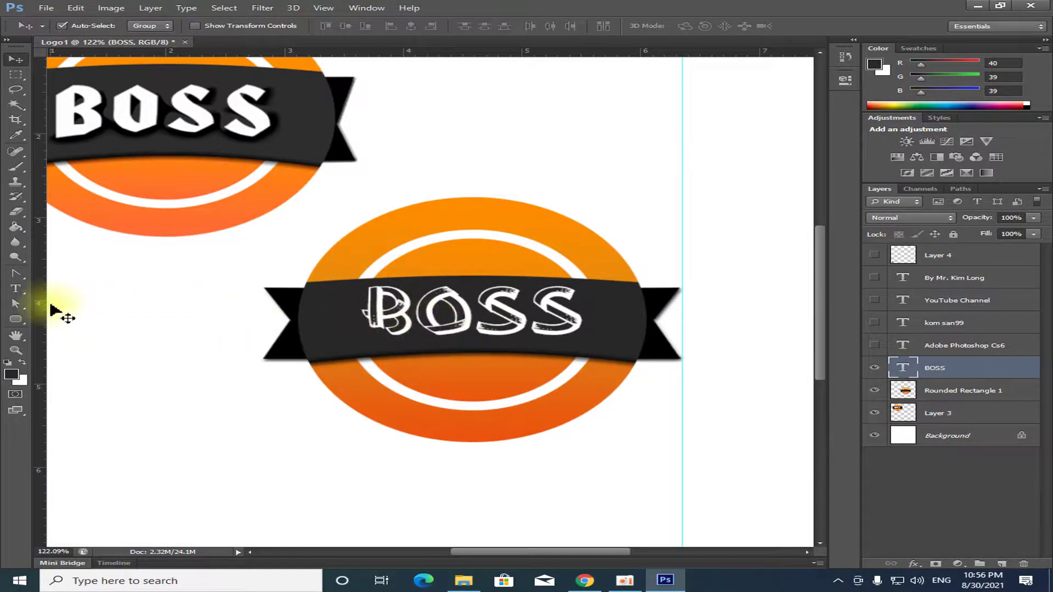
Step: Reopen the BOSS text for editing and bring up its Warp Text settings
{"action": "left_click", "coordinate": [22, 288]}
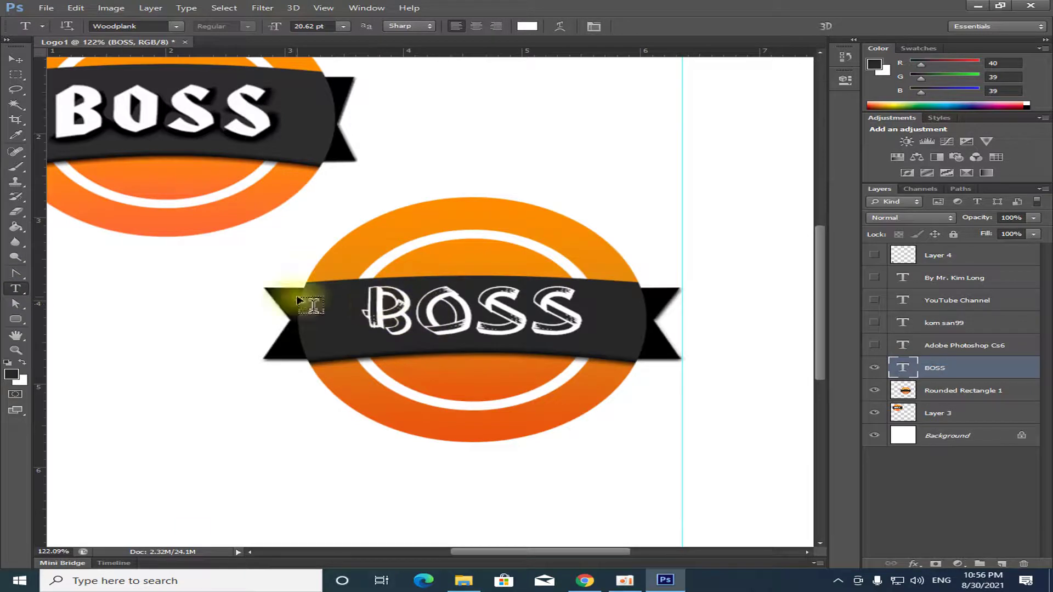
{"action": "left_click", "coordinate": [357, 302]}
{"action": "left_click", "coordinate": [653, 308]}
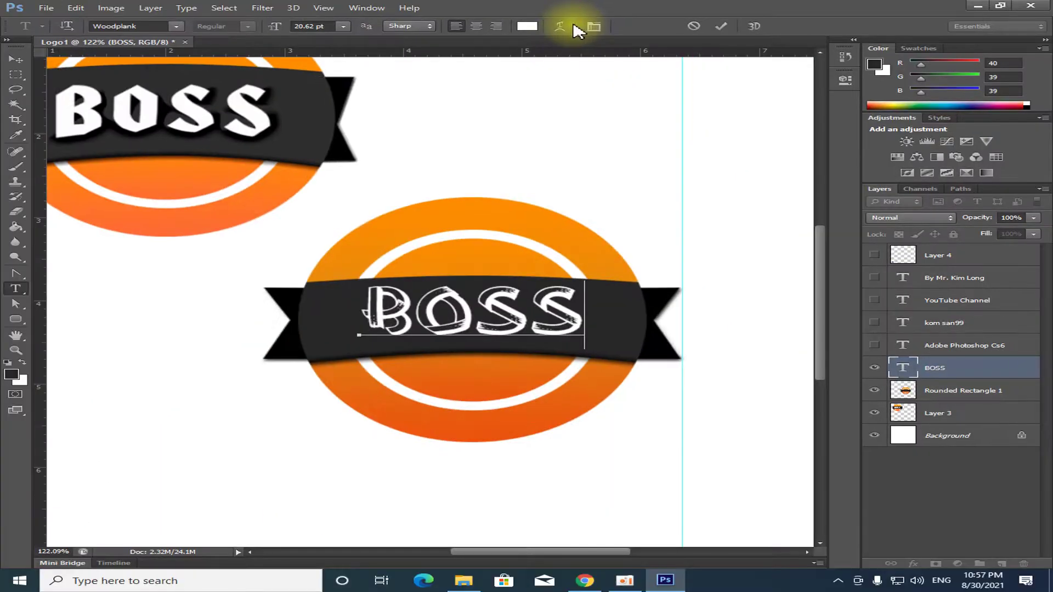
{"action": "left_click", "coordinate": [559, 28]}
Step: Give BOSS an Arch warp style with a gentle bend of about +6%
{"action": "left_click_drag", "start_coordinate": [541, 145], "coordinate": [555, 98]}
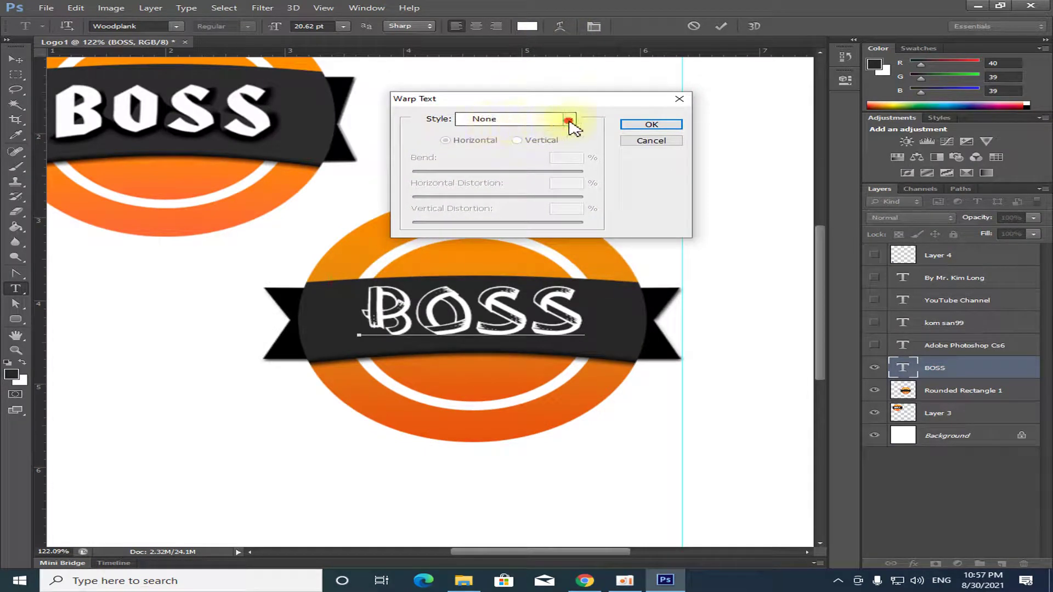
{"action": "left_click", "coordinate": [569, 120]}
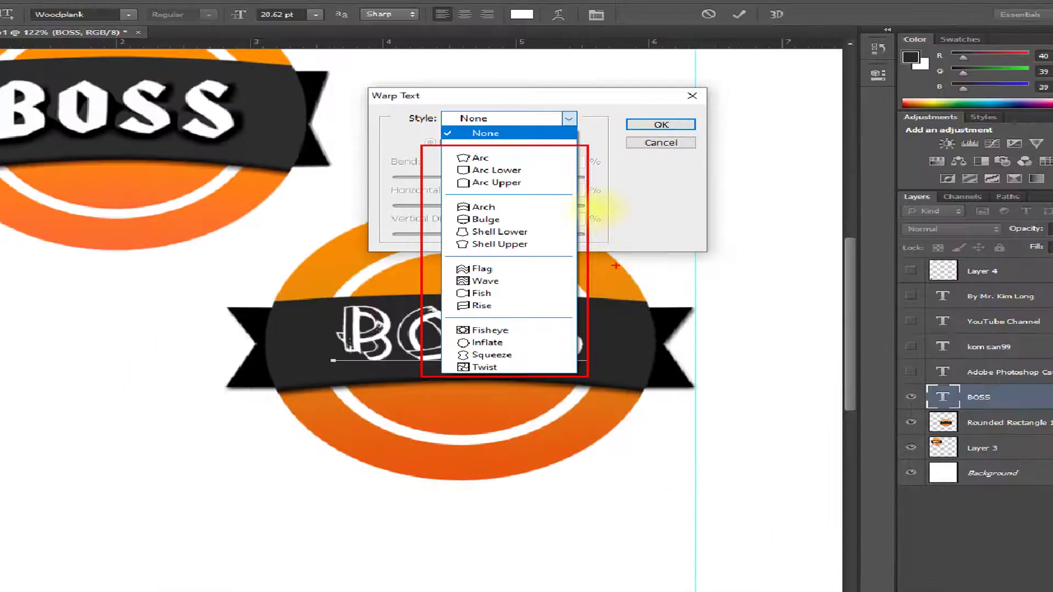
{"action": "left_click", "coordinate": [559, 123]}
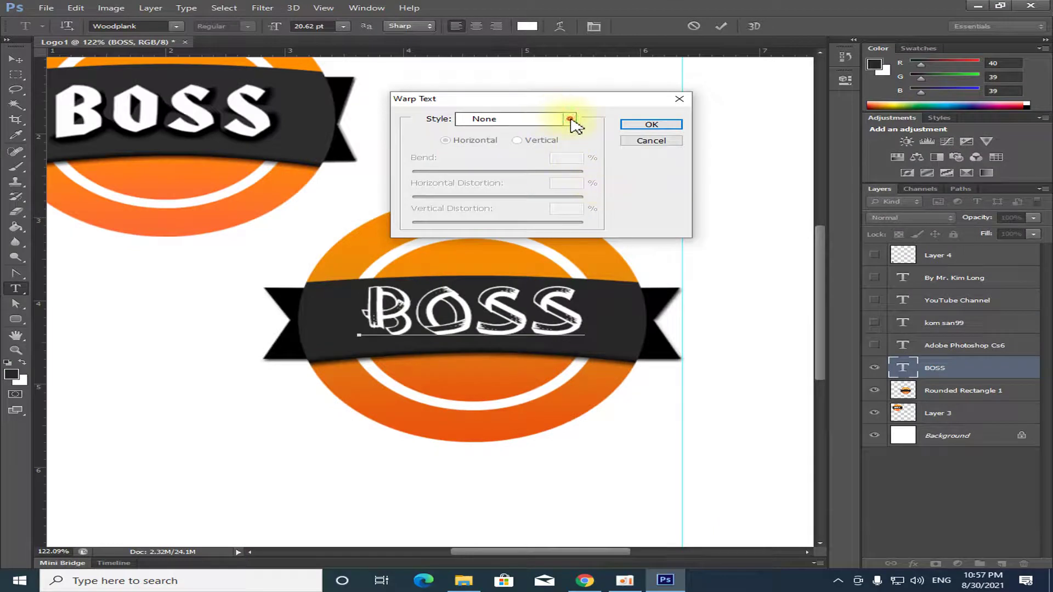
{"action": "left_click", "coordinate": [570, 119]}
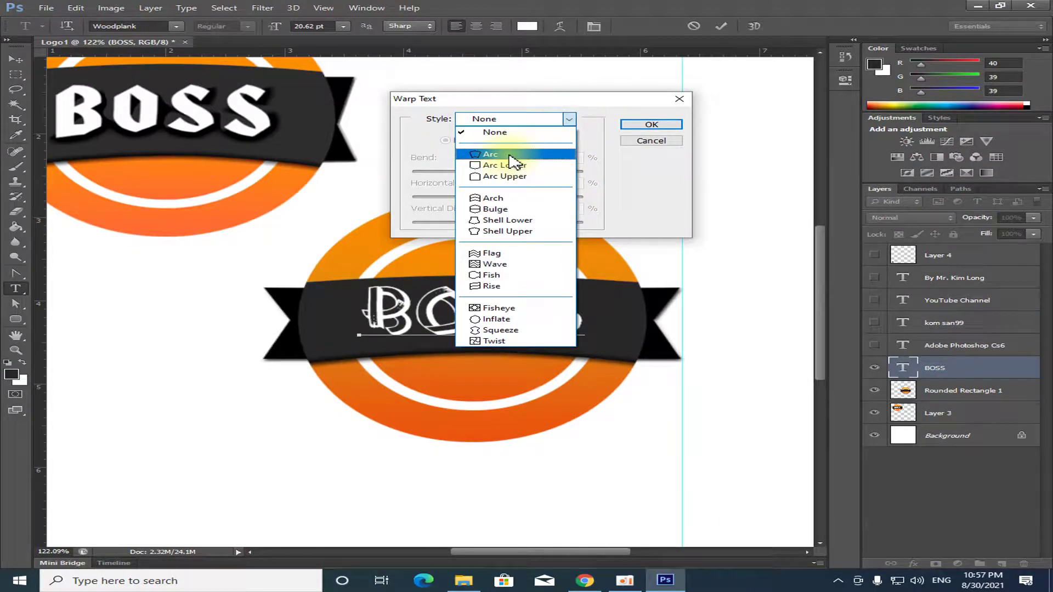
{"action": "left_click", "coordinate": [500, 198]}
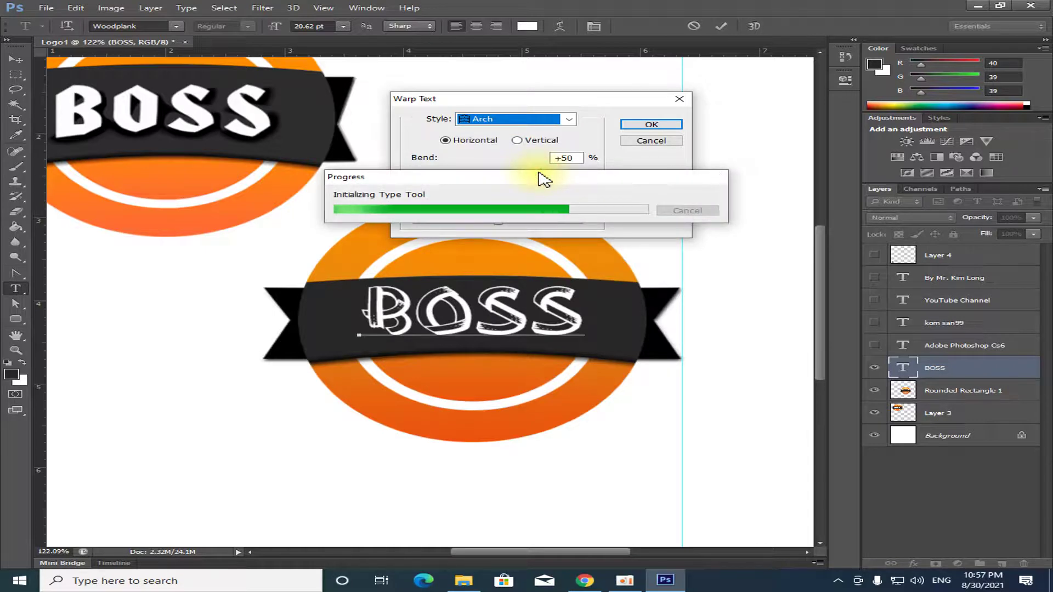
{"action": "left_click_drag", "start_coordinate": [532, 171], "coordinate": [513, 177]}
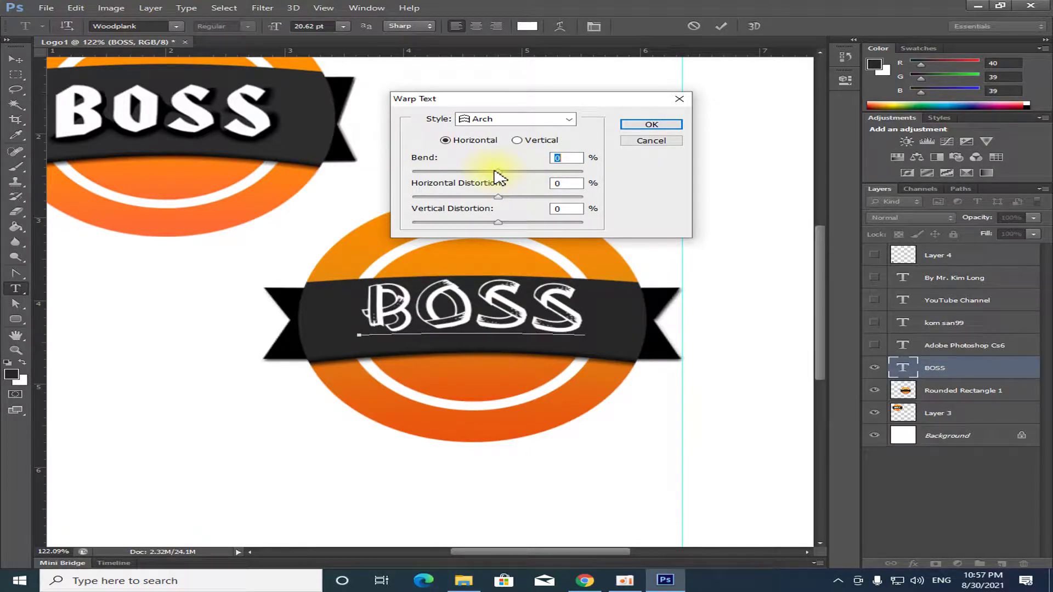
{"action": "left_click_drag", "start_coordinate": [489, 178], "coordinate": [498, 178]}
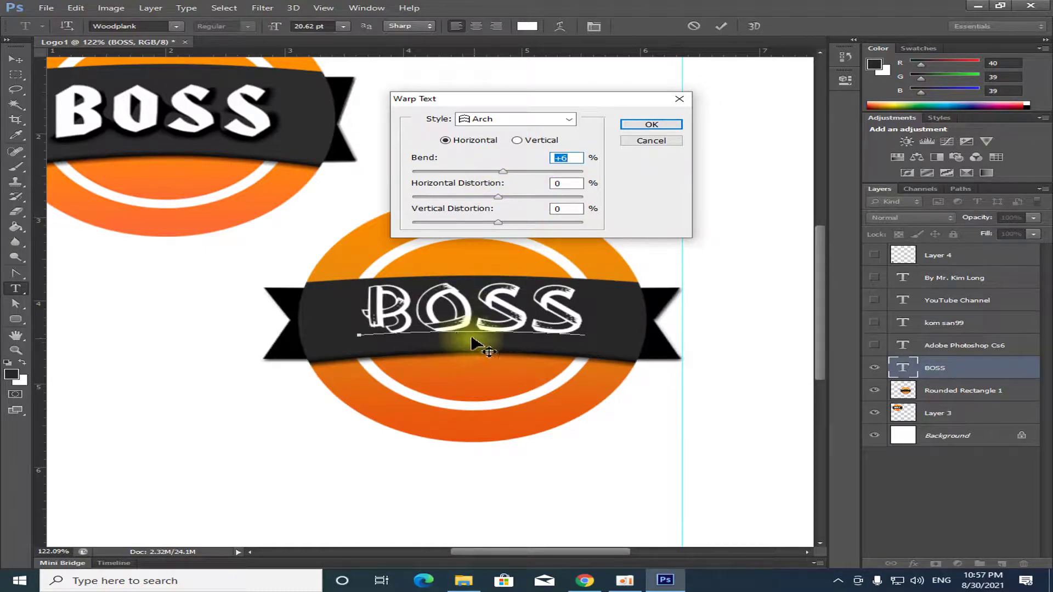
{"action": "left_click", "coordinate": [647, 126]}
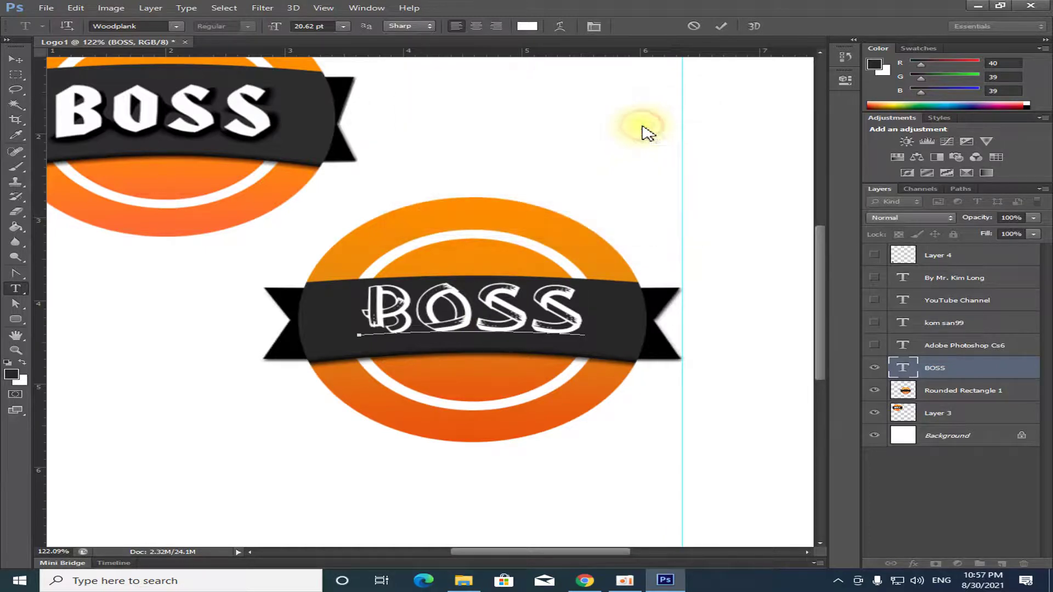
Step: Nudge the BOSS text down onto the banner
{"action": "left_click", "coordinate": [12, 60]}
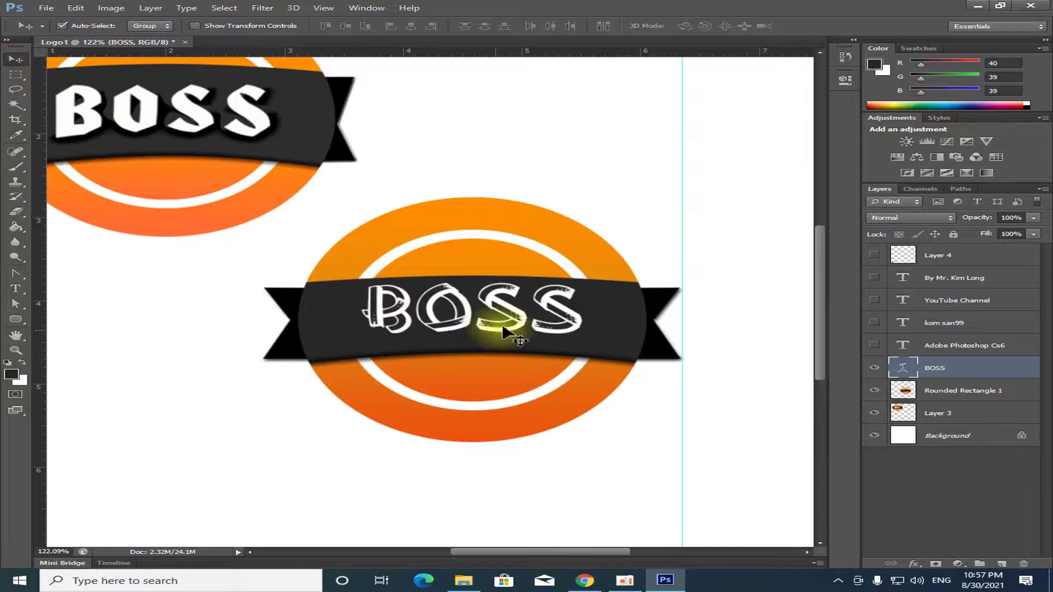
{"action": "left_click_drag", "start_coordinate": [504, 329], "coordinate": [505, 332]}
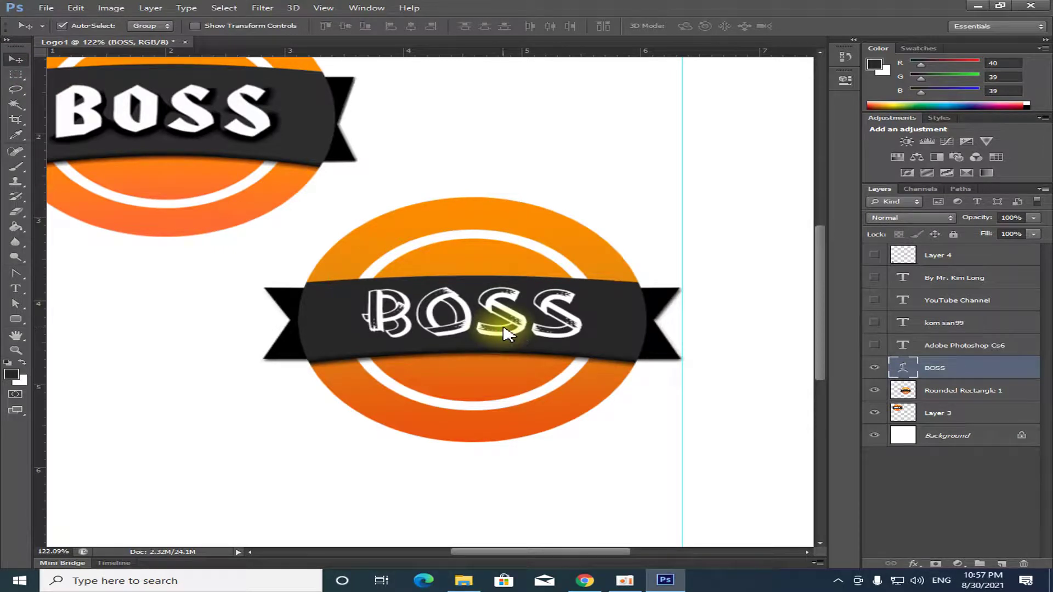
{"action": "key", "text": "Left"}
{"action": "key", "text": "Left"}
{"action": "key", "text": "Left"}
{"action": "key", "text": "Left"}
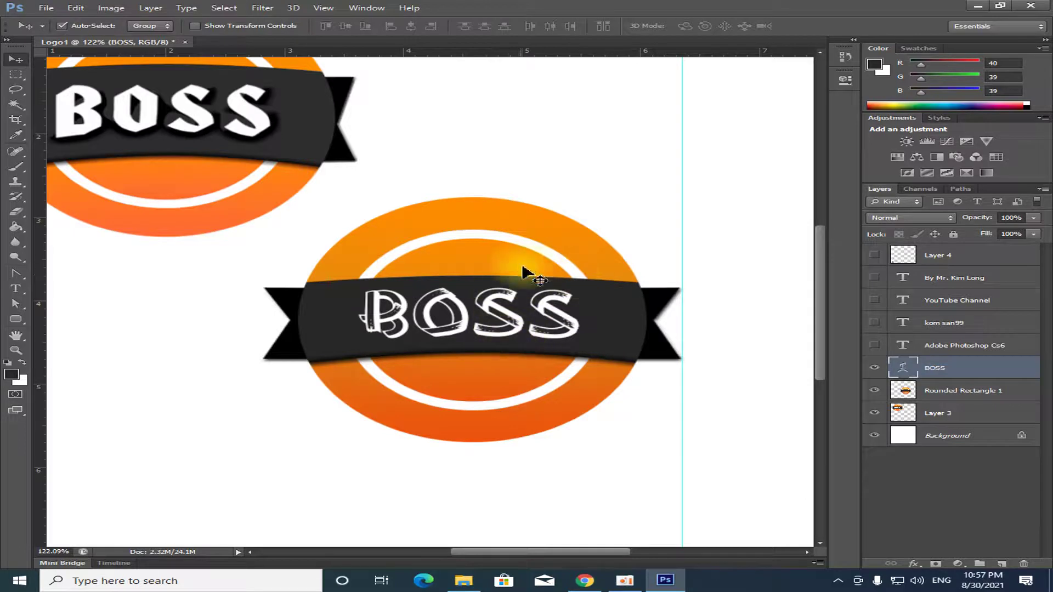
Step: Centre BOSS horizontally on Rounded Rectangle 1, then reselect the BOSS text layer
{"action": "left_click", "coordinate": [607, 347]}
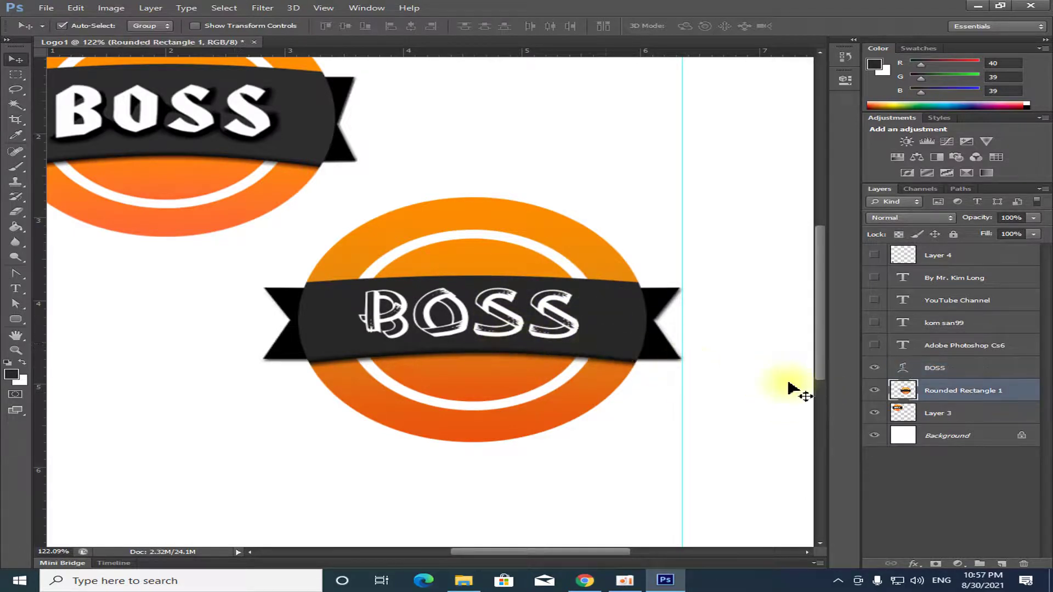
{"action": "left_click", "coordinate": [933, 368], "text": "ctrl"}
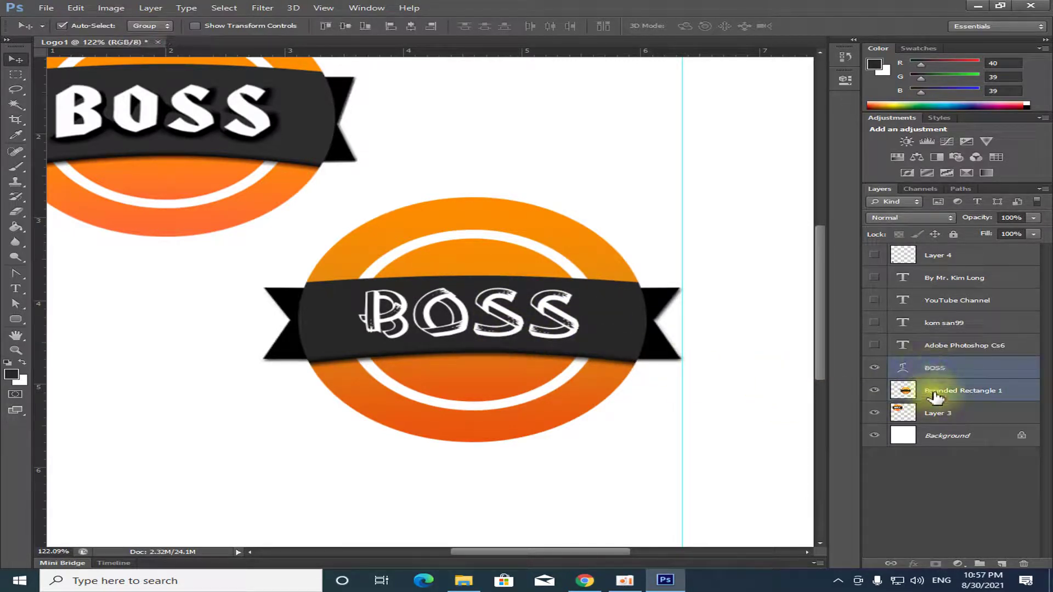
{"action": "left_click", "coordinate": [345, 26]}
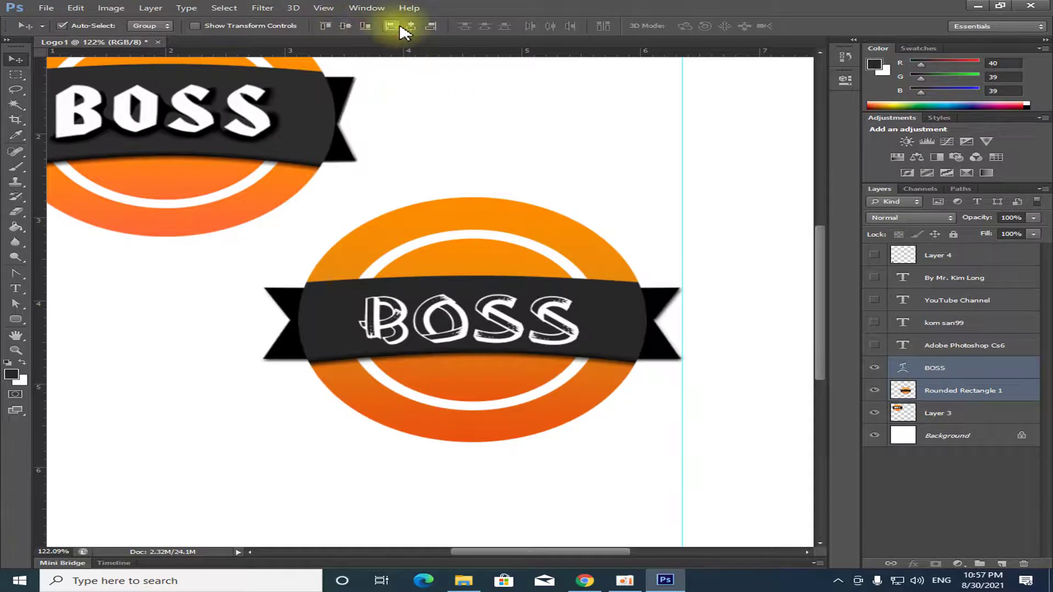
{"action": "left_click", "coordinate": [410, 26]}
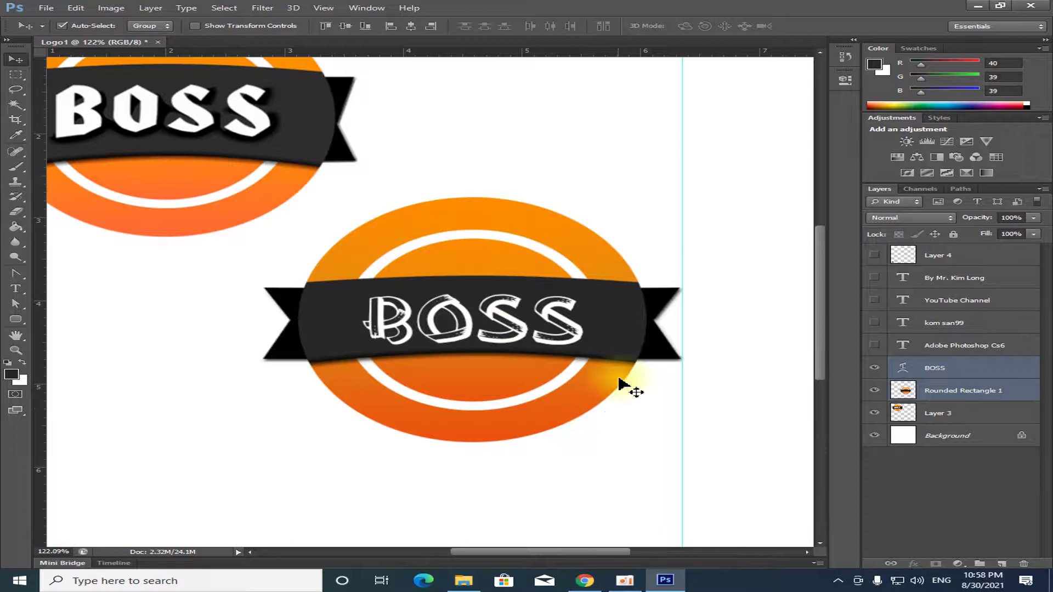
{"action": "left_click", "coordinate": [639, 391]}
{"action": "scroll", "coordinate": [554, 371], "scroll_direction": "down", "scroll_amount": 2}
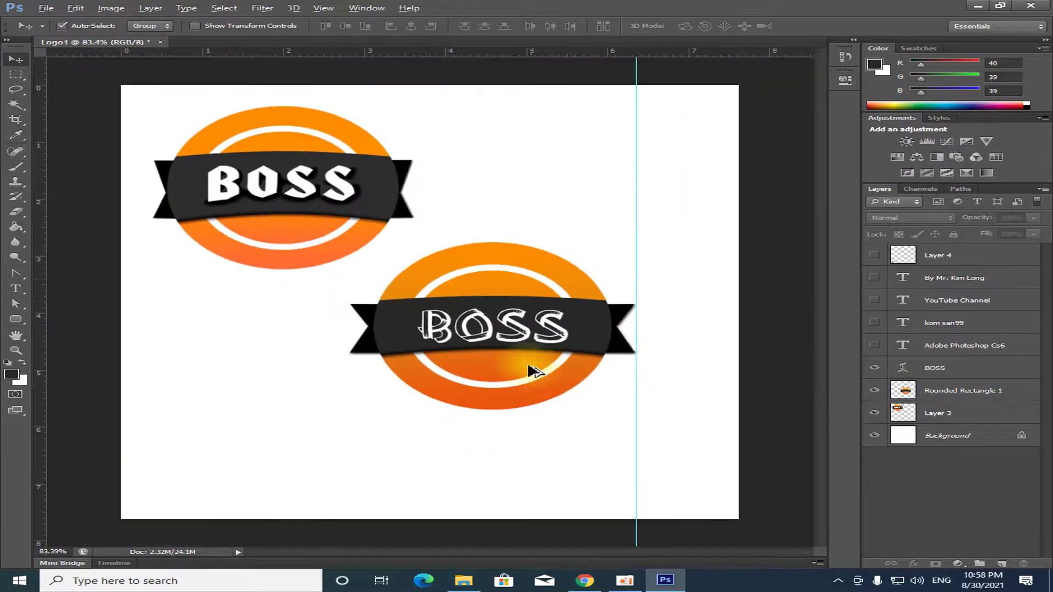
{"action": "scroll", "coordinate": [559, 369], "scroll_direction": "up", "scroll_amount": 1}
{"action": "scroll", "coordinate": [512, 305], "scroll_direction": "up", "scroll_amount": 2}
{"action": "scroll", "coordinate": [513, 306], "scroll_direction": "up", "scroll_amount": 2}
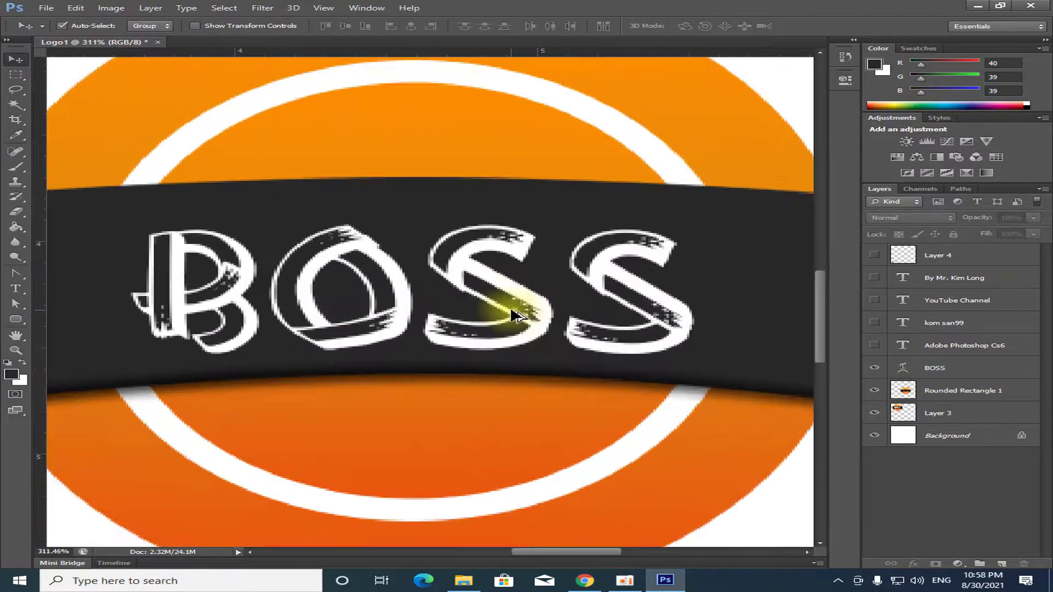
{"action": "scroll", "coordinate": [512, 318], "scroll_direction": "down", "scroll_amount": 1}
{"action": "scroll", "coordinate": [513, 318], "scroll_direction": "down", "scroll_amount": 2}
{"action": "left_click", "coordinate": [516, 321]}
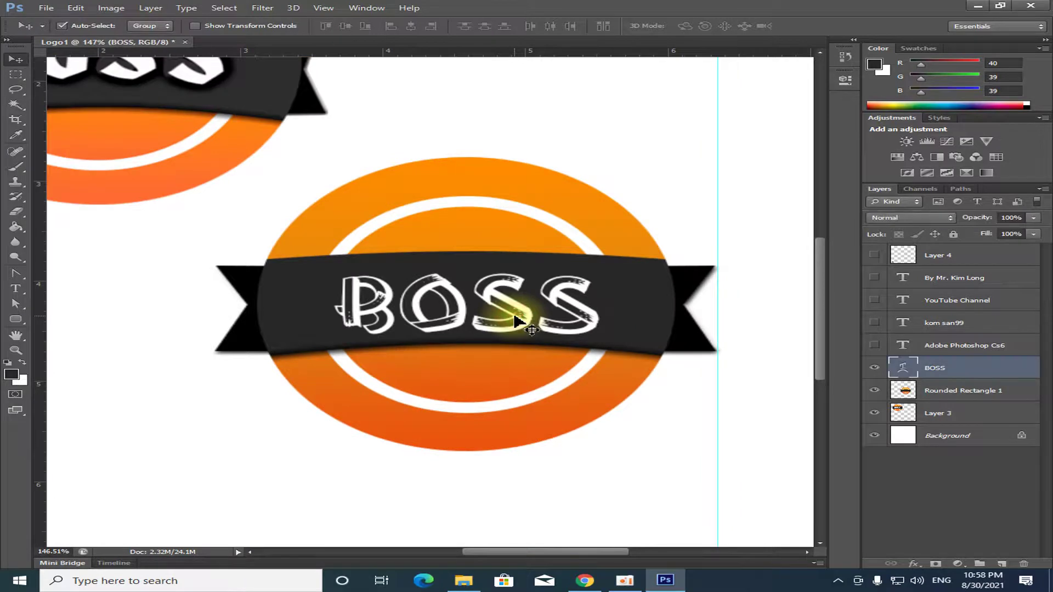
Step: Stretch the BOSS text slightly taller with Free Transform
{"action": "key", "text": "ctrl+t"}
{"action": "left_click_drag", "start_coordinate": [468, 266], "coordinate": [467, 258]}
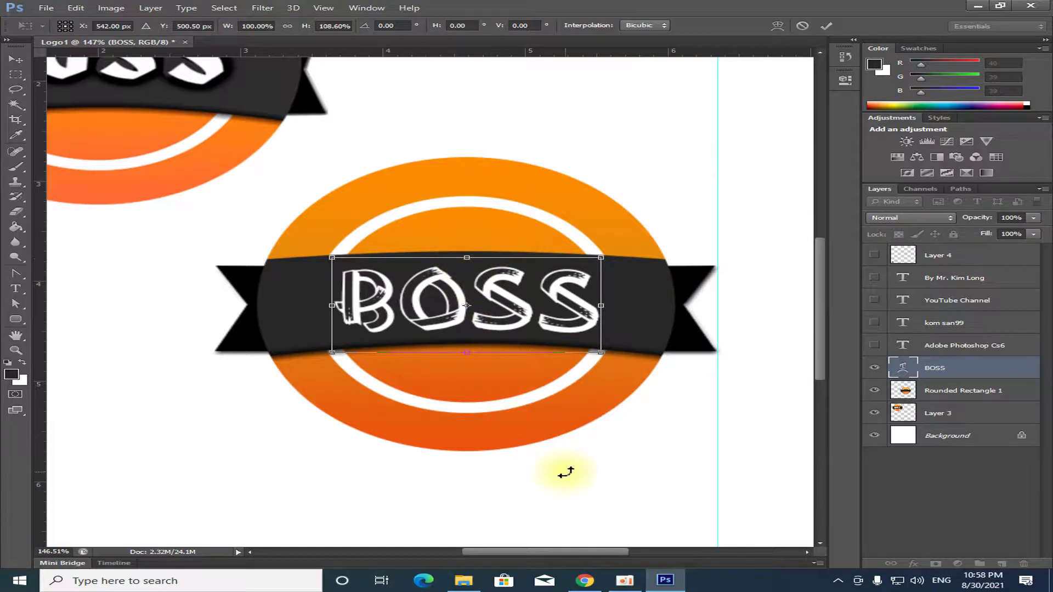
{"action": "key", "text": "Return"}
{"action": "scroll", "coordinate": [461, 344], "scroll_direction": "down", "scroll_amount": 1}
{"action": "scroll", "coordinate": [455, 337], "scroll_direction": "up", "scroll_amount": 1}
{"action": "scroll", "coordinate": [477, 318], "scroll_direction": "up", "scroll_amount": 2}
{"action": "scroll", "coordinate": [520, 304], "scroll_direction": "up", "scroll_amount": 2}
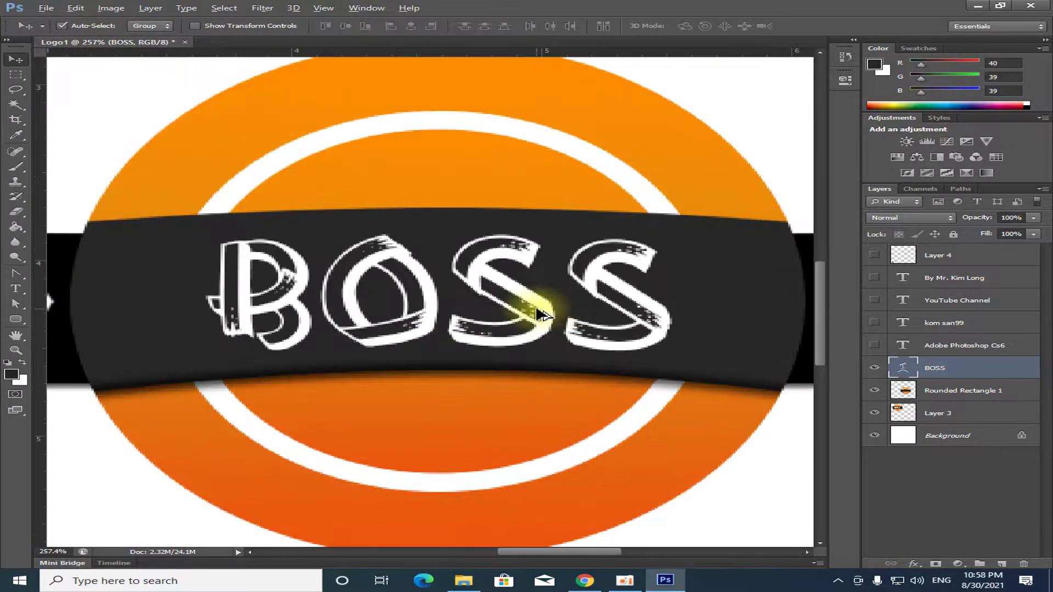
{"action": "scroll", "coordinate": [540, 313], "scroll_direction": "down", "scroll_amount": 3}
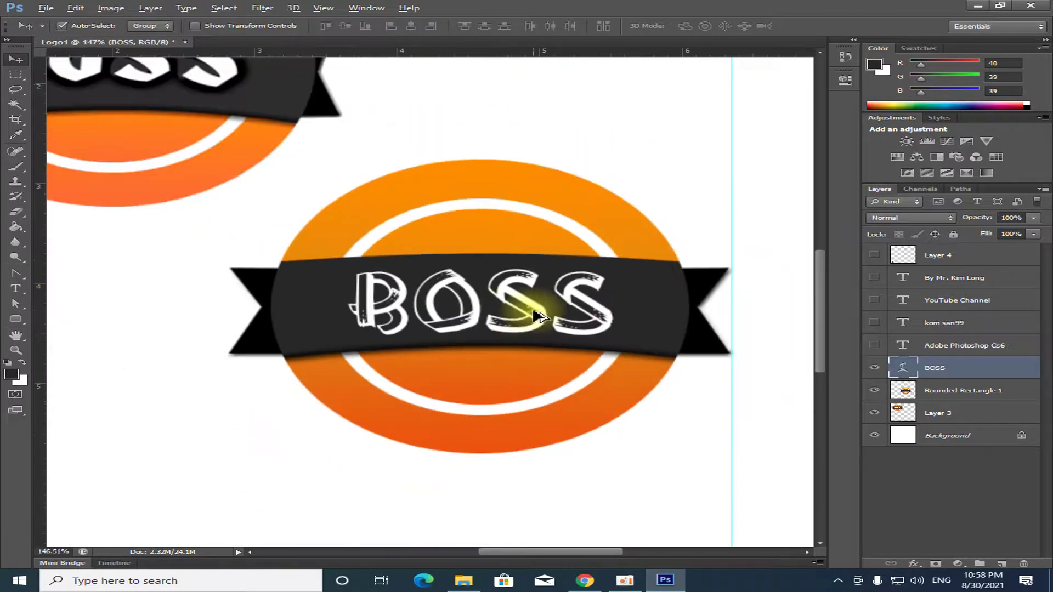
Step: Open and dismiss the BOSS layer's context options, then bring up layer style effects
{"action": "right_click", "coordinate": [932, 373]}
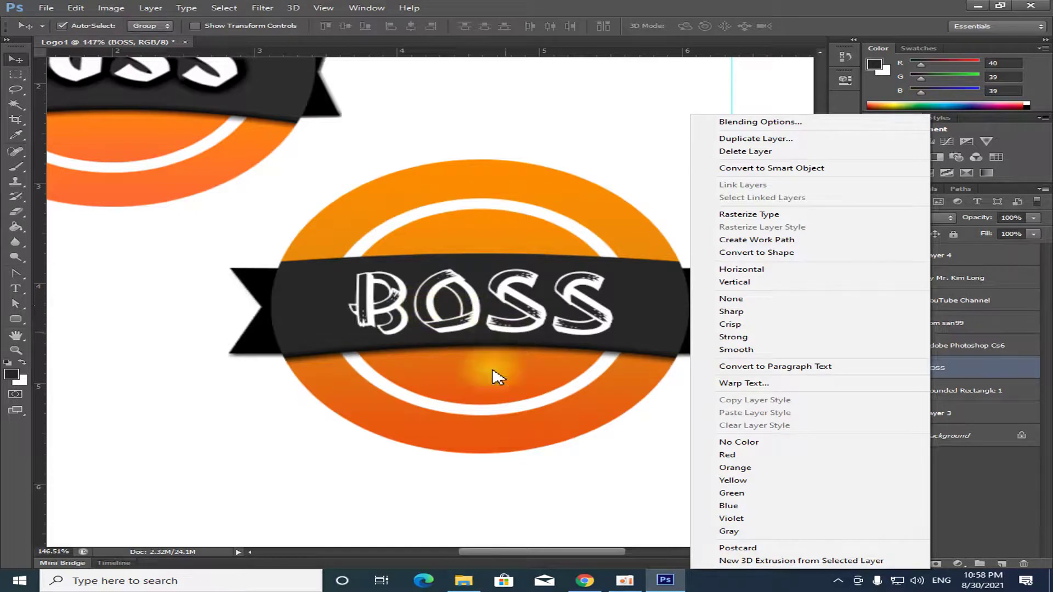
{"action": "left_click", "coordinate": [540, 449]}
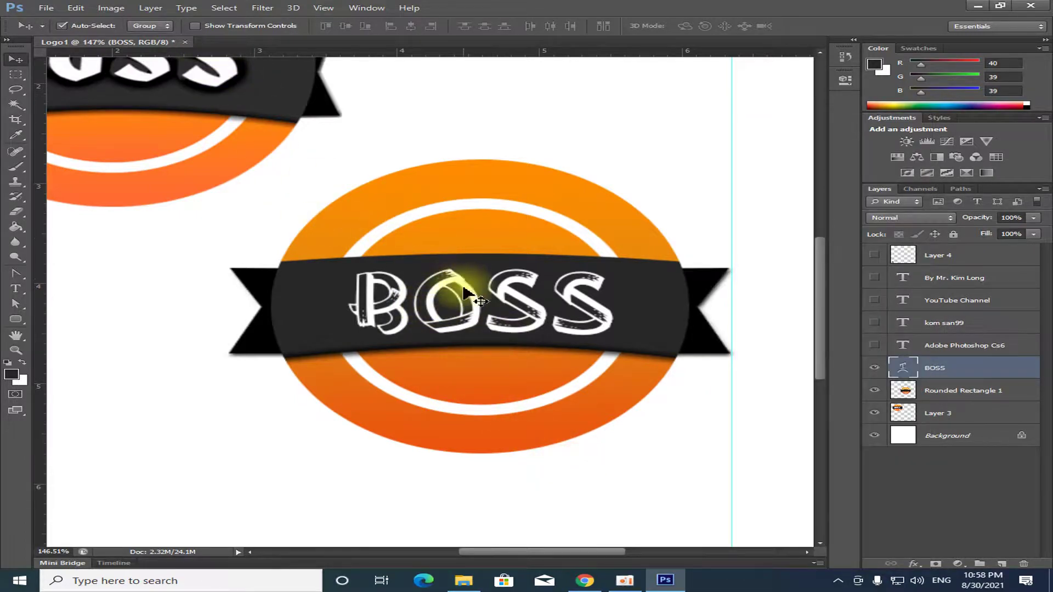
{"action": "left_click", "coordinate": [148, 8]}
{"action": "mouse_move", "coordinate": [172, 71]}
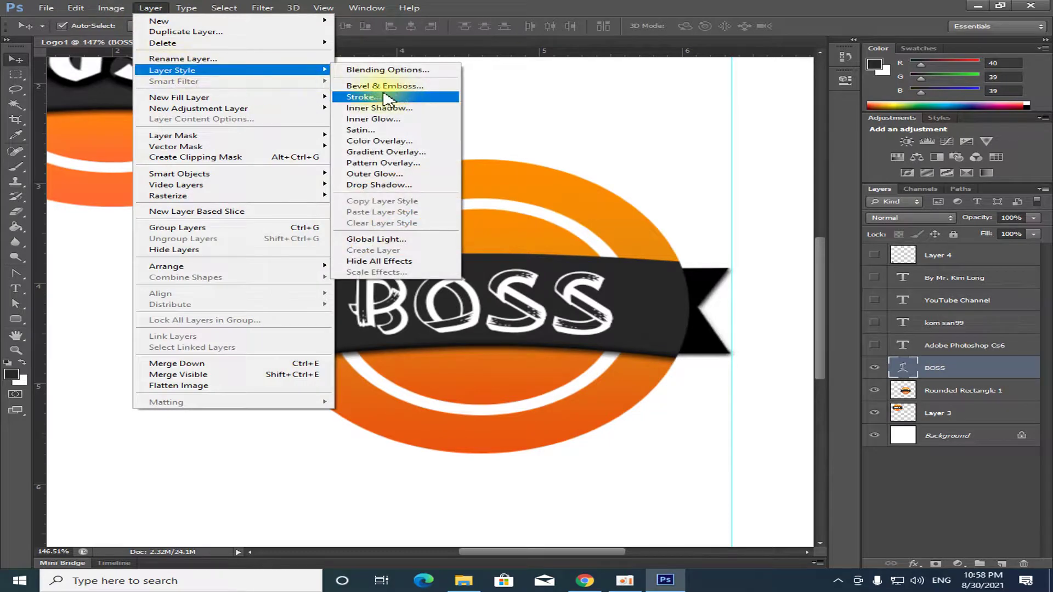
Step: Switch the BOSS bevel style to Emboss with 1000% depth
{"action": "left_click", "coordinate": [396, 97]}
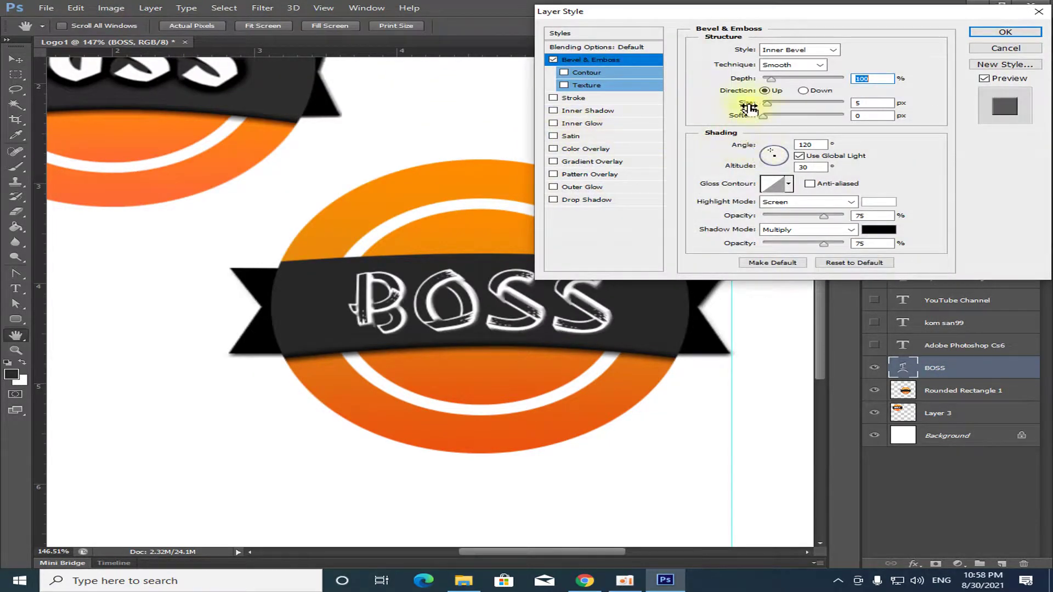
{"action": "left_click", "coordinate": [832, 50]}
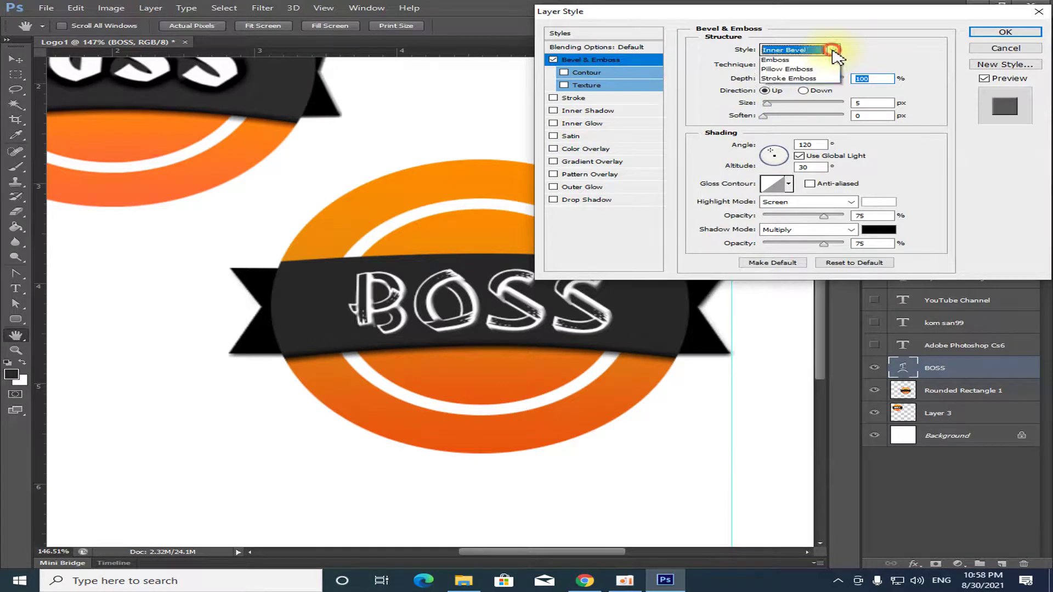
{"action": "left_click", "coordinate": [783, 81]}
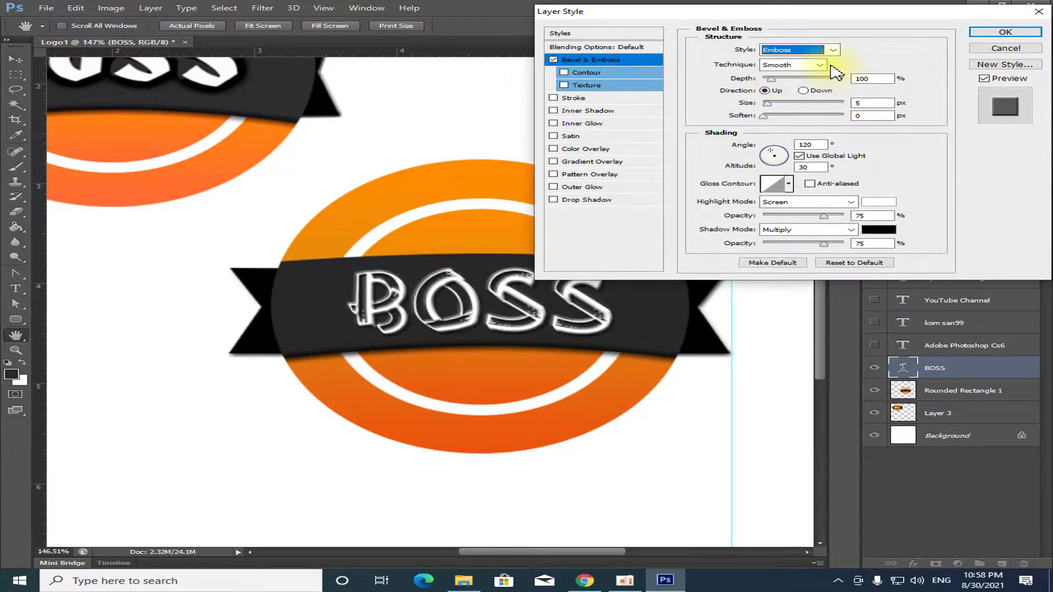
{"action": "left_click_drag", "start_coordinate": [773, 80], "coordinate": [821, 86]}
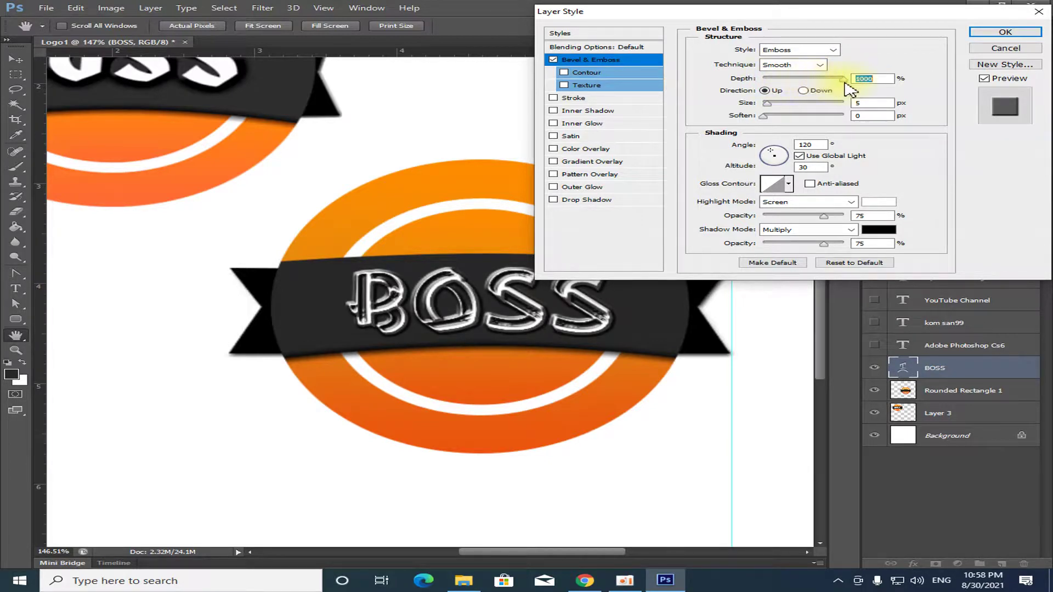
{"action": "left_click_drag", "start_coordinate": [768, 106], "coordinate": [758, 118]}
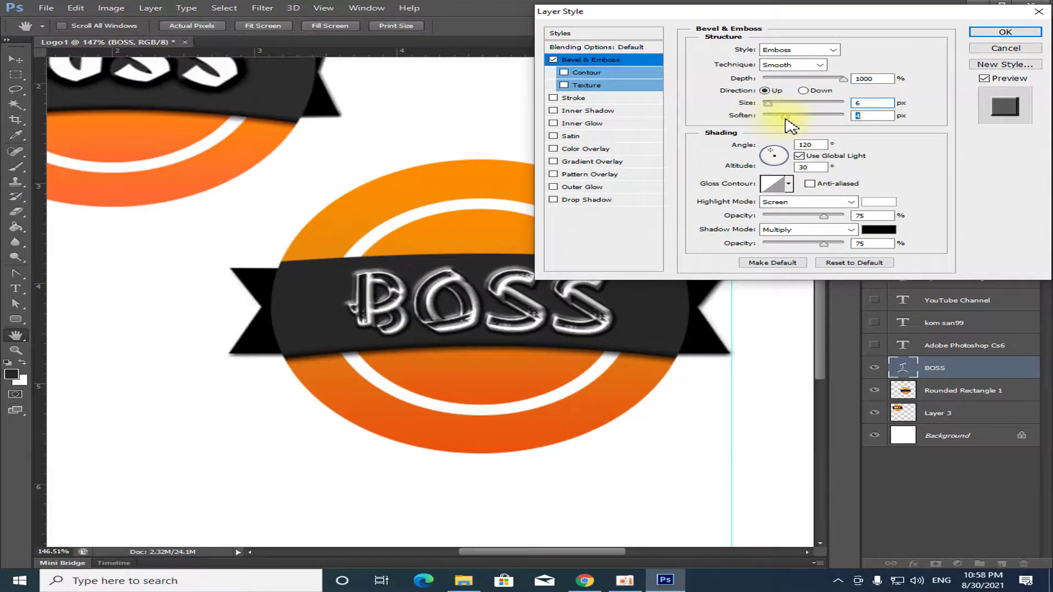
{"action": "left_click_drag", "start_coordinate": [770, 106], "coordinate": [758, 110]}
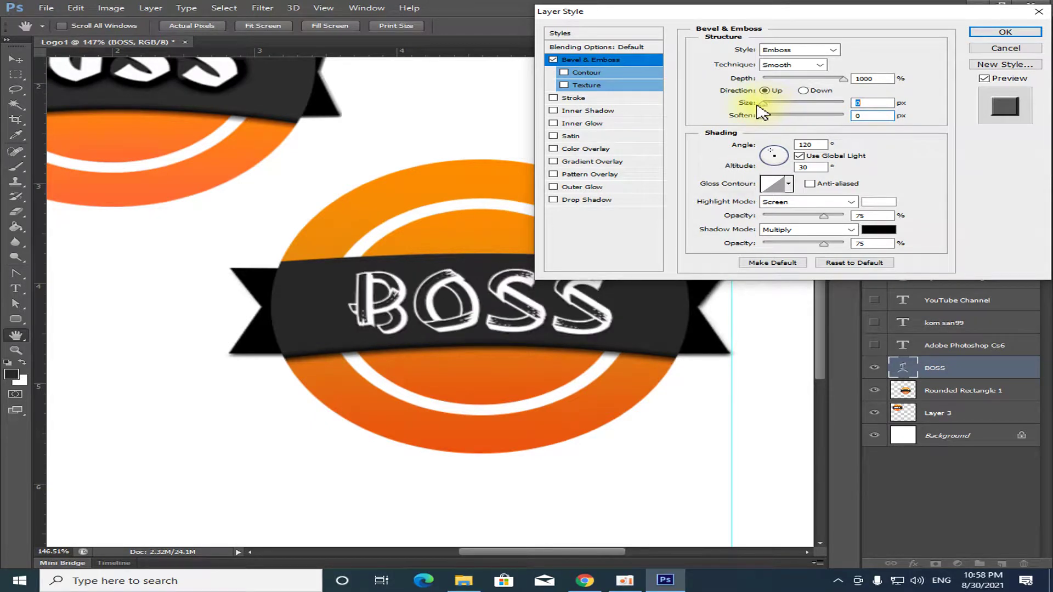
Step: Set Multiply highlights, 100% opacity, size 0 and soften 4, then apply
{"action": "left_click", "coordinate": [847, 202]}
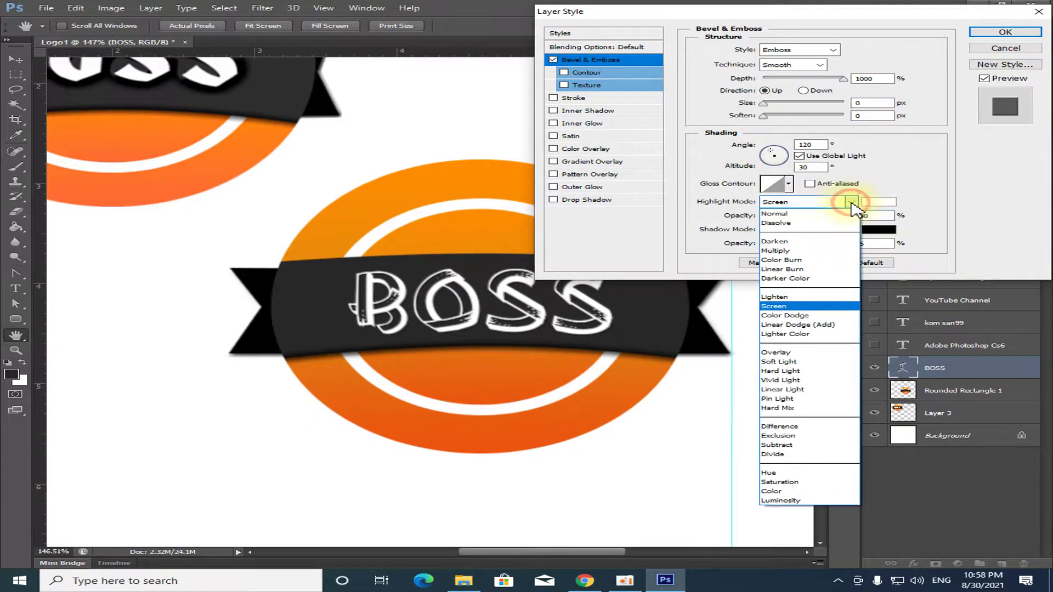
{"action": "left_click", "coordinate": [796, 252]}
{"action": "left_click_drag", "start_coordinate": [822, 245], "coordinate": [858, 243]}
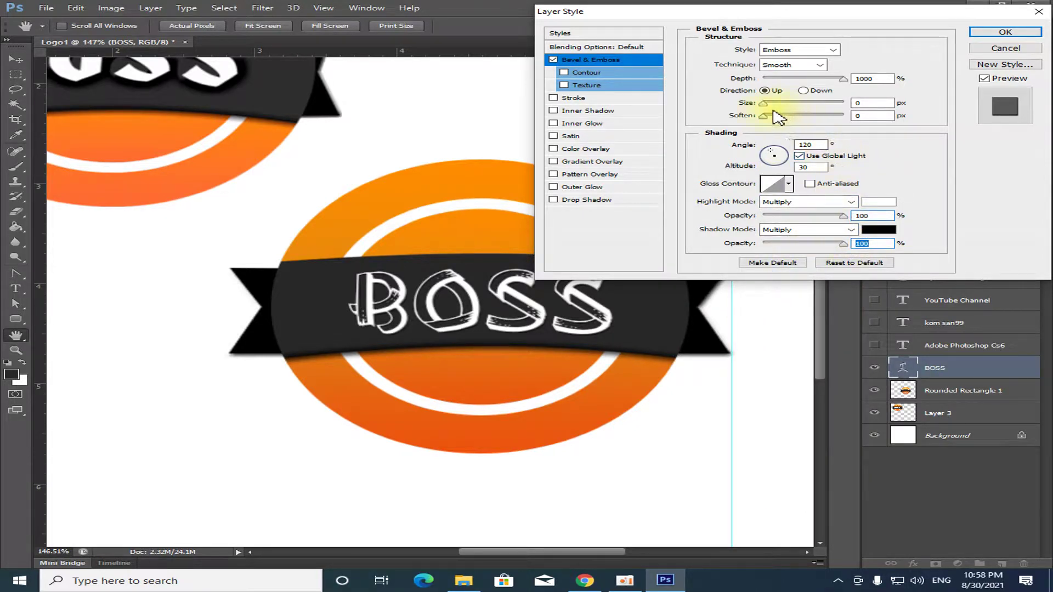
{"action": "left_click_drag", "start_coordinate": [764, 105], "coordinate": [767, 115]}
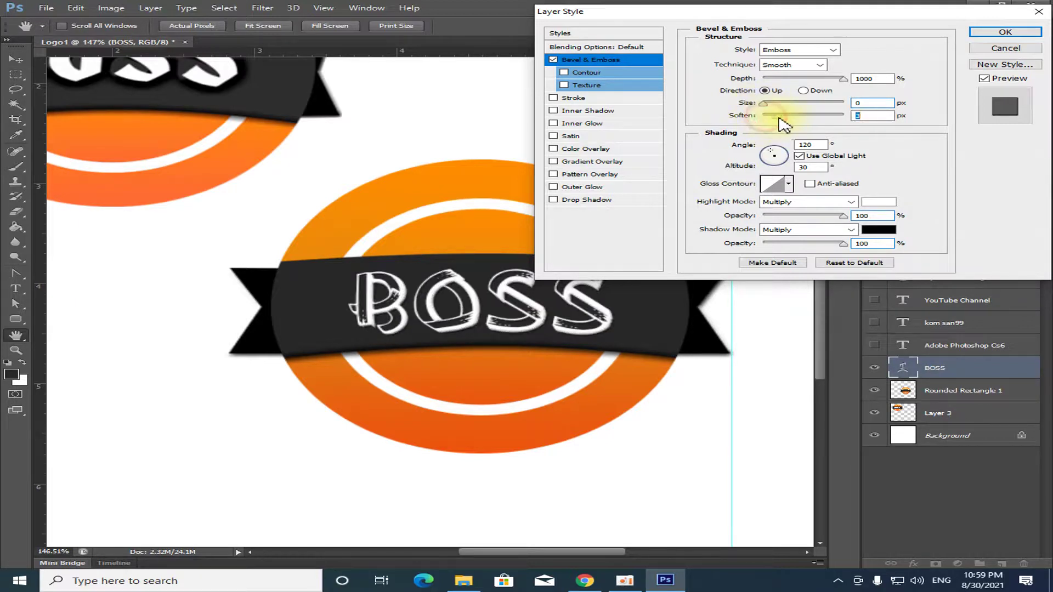
{"action": "mouse_move", "coordinate": [764, 114]}
{"action": "left_mouse_down"}
{"action": "mouse_move", "coordinate": [774, 112]}
{"action": "mouse_move", "coordinate": [760, 107]}
{"action": "left_mouse_up"}
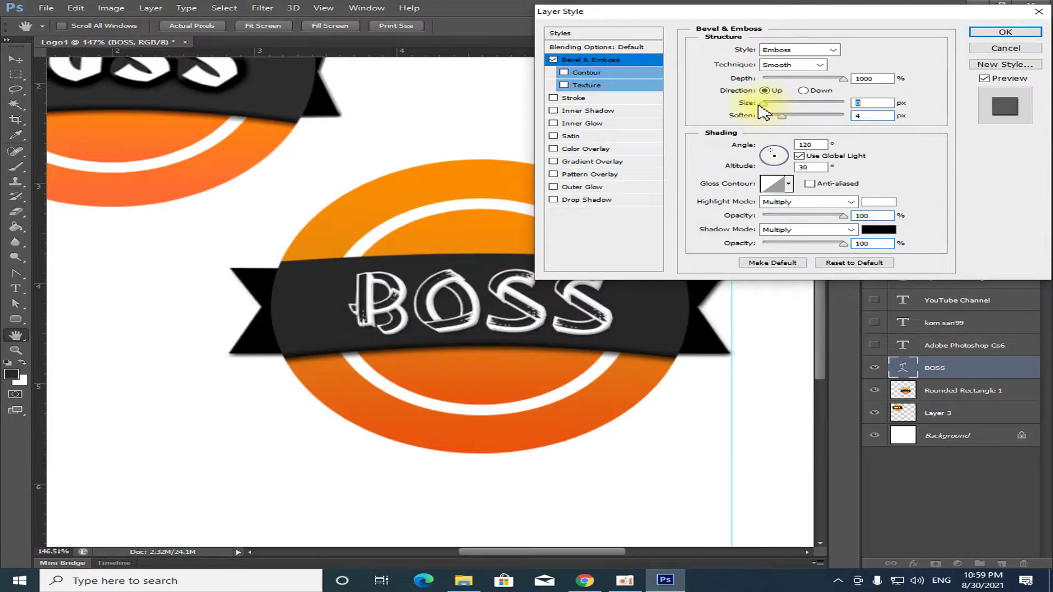
{"action": "left_click", "coordinate": [1006, 32]}
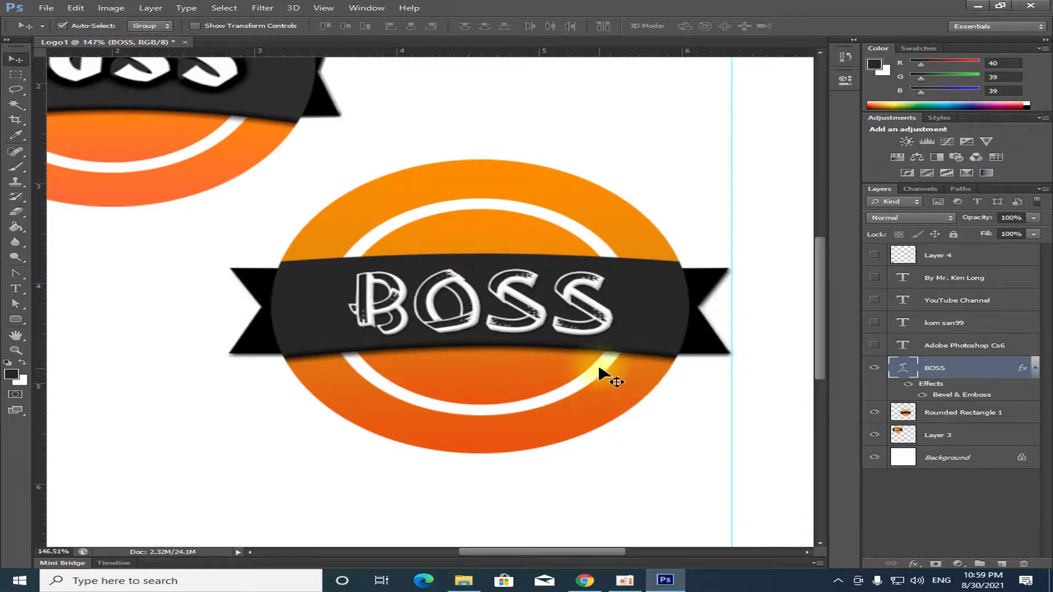
Step: Select both the BOSS text layer and Rounded Rectangle 1 in the Layers panel
{"action": "scroll", "coordinate": [592, 370], "scroll_direction": "down", "scroll_amount": 2}
{"action": "scroll", "coordinate": [352, 301], "scroll_direction": "down", "scroll_amount": 1}
{"action": "scroll", "coordinate": [329, 247], "scroll_direction": "up", "scroll_amount": 1}
{"action": "scroll", "coordinate": [290, 183], "scroll_direction": "up", "scroll_amount": 1}
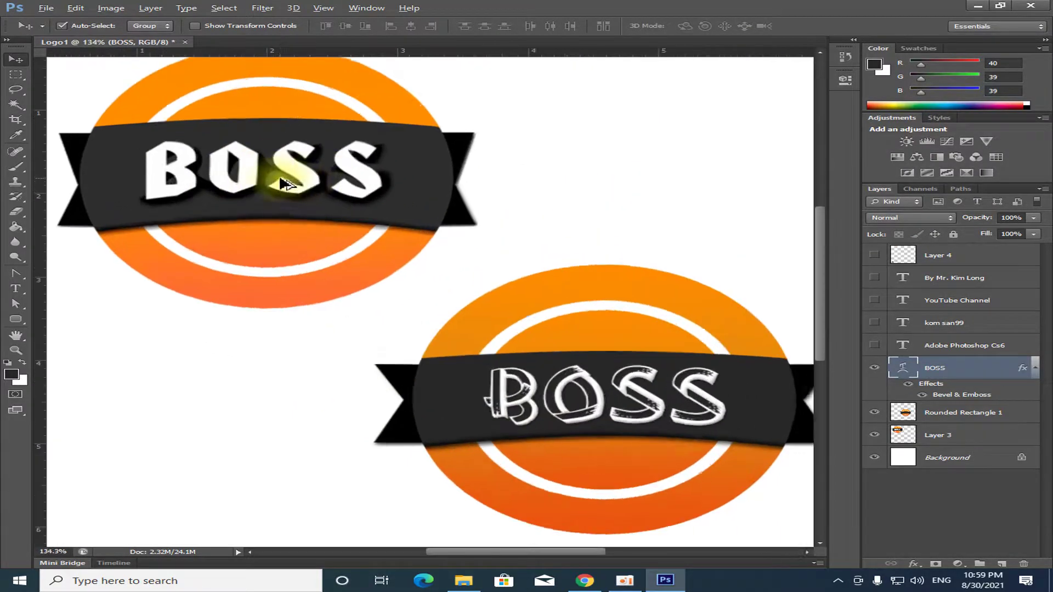
{"action": "scroll", "coordinate": [282, 176], "scroll_direction": "up", "scroll_amount": 1}
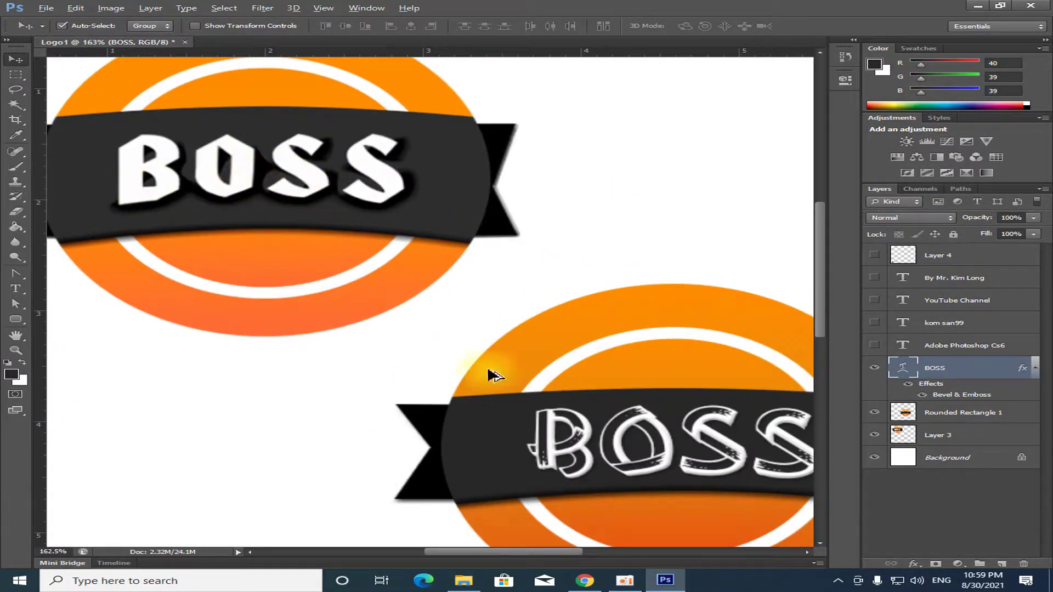
{"action": "scroll", "coordinate": [446, 357], "scroll_direction": "down", "scroll_amount": 2}
{"action": "scroll", "coordinate": [677, 458], "scroll_direction": "up", "scroll_amount": 1}
{"action": "scroll", "coordinate": [529, 367], "scroll_direction": "up", "scroll_amount": 1}
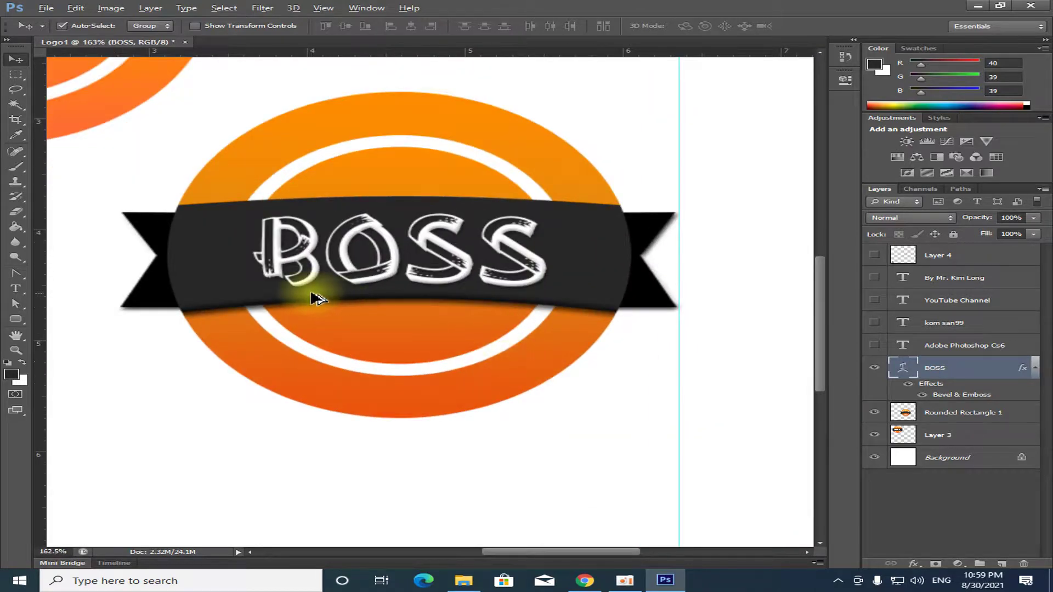
{"action": "scroll", "coordinate": [309, 286], "scroll_direction": "up", "scroll_amount": 1}
{"action": "scroll", "coordinate": [335, 278], "scroll_direction": "down", "scroll_amount": 1}
{"action": "scroll", "coordinate": [346, 296], "scroll_direction": "down", "scroll_amount": 1}
{"action": "scroll", "coordinate": [348, 299], "scroll_direction": "down", "scroll_amount": 1}
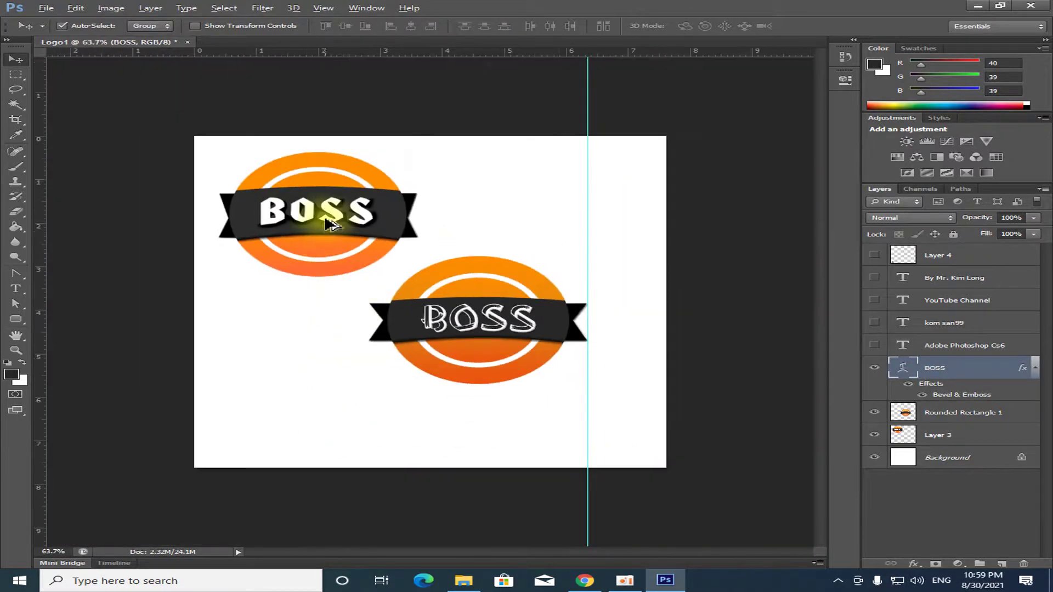
{"action": "scroll", "coordinate": [404, 265], "scroll_direction": "up", "scroll_amount": 1}
{"action": "scroll", "coordinate": [404, 275], "scroll_direction": "up", "scroll_amount": 1}
{"action": "scroll", "coordinate": [564, 341], "scroll_direction": "up", "scroll_amount": 1}
{"action": "scroll", "coordinate": [565, 341], "scroll_direction": "down", "scroll_amount": 1}
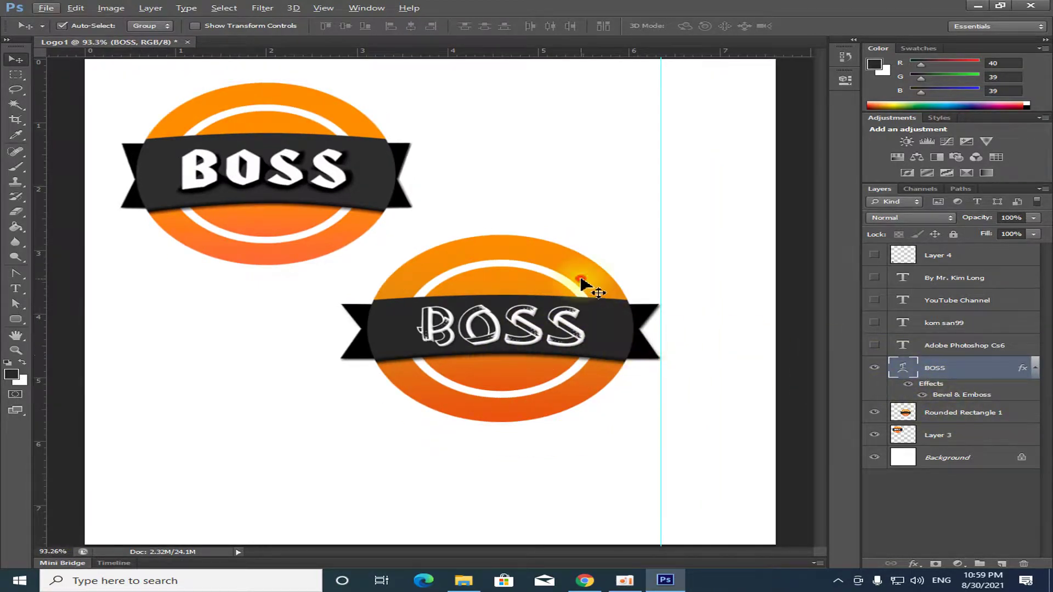
{"action": "left_click", "coordinate": [573, 351]}
{"action": "left_click", "coordinate": [940, 366]}
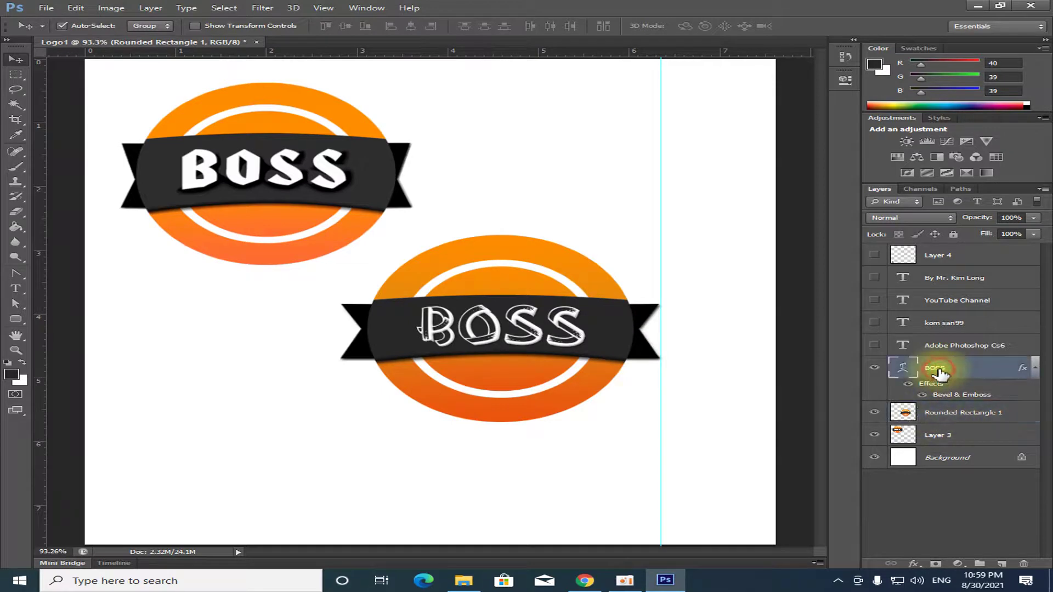
{"action": "left_click", "coordinate": [946, 415], "text": "ctrl"}
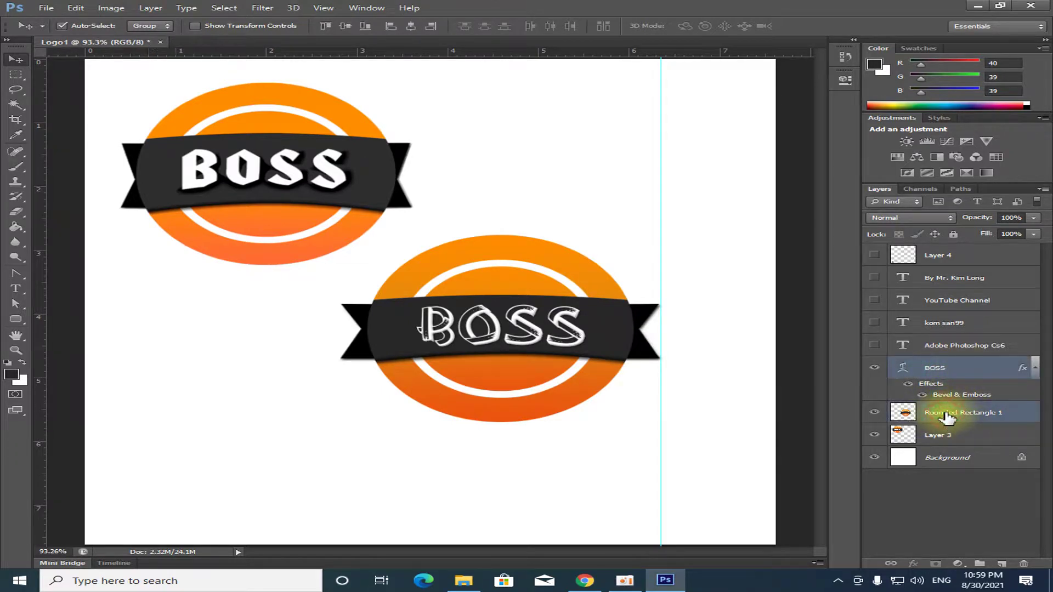
Step: Merge the two layers with Ctrl+E and toggle visibility to check the result
{"action": "key", "text": "ctrl+e"}
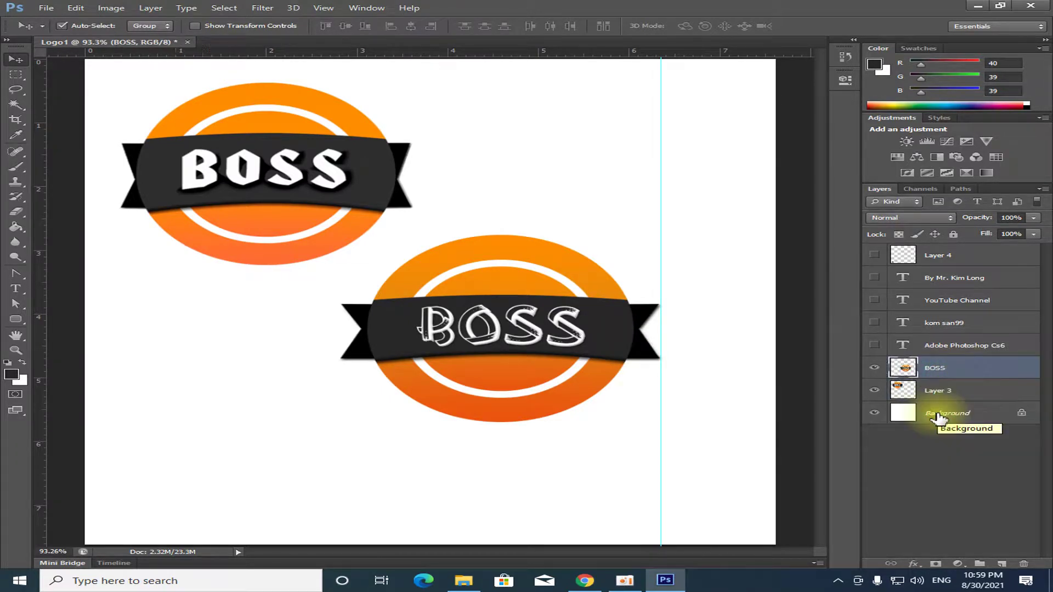
{"action": "left_click", "coordinate": [874, 367]}
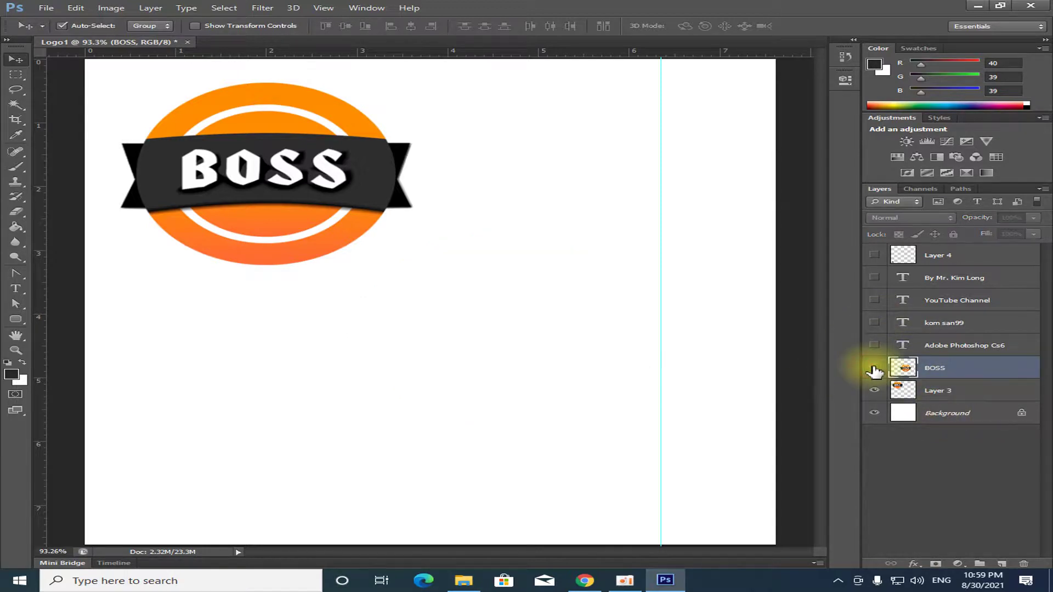
{"action": "left_click", "coordinate": [874, 367]}
{"action": "scroll", "coordinate": [493, 359], "scroll_direction": "down", "scroll_amount": 2}
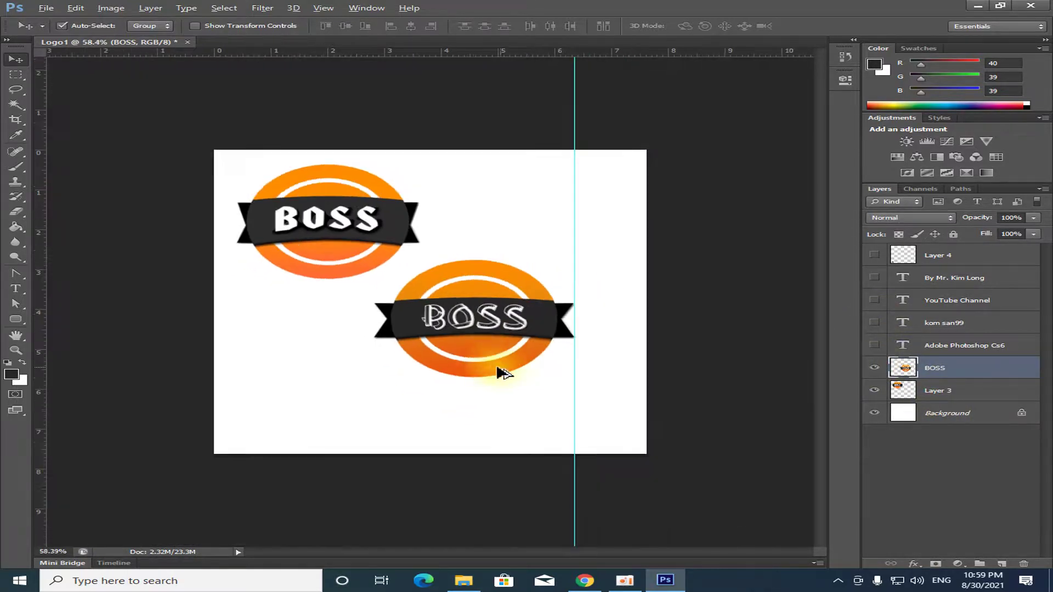
Step: Remove the vertical guide and arrange the two badges side by side
{"action": "scroll", "coordinate": [482, 293], "scroll_direction": "up", "scroll_amount": 2}
{"action": "scroll", "coordinate": [527, 274], "scroll_direction": "down", "scroll_amount": 1}
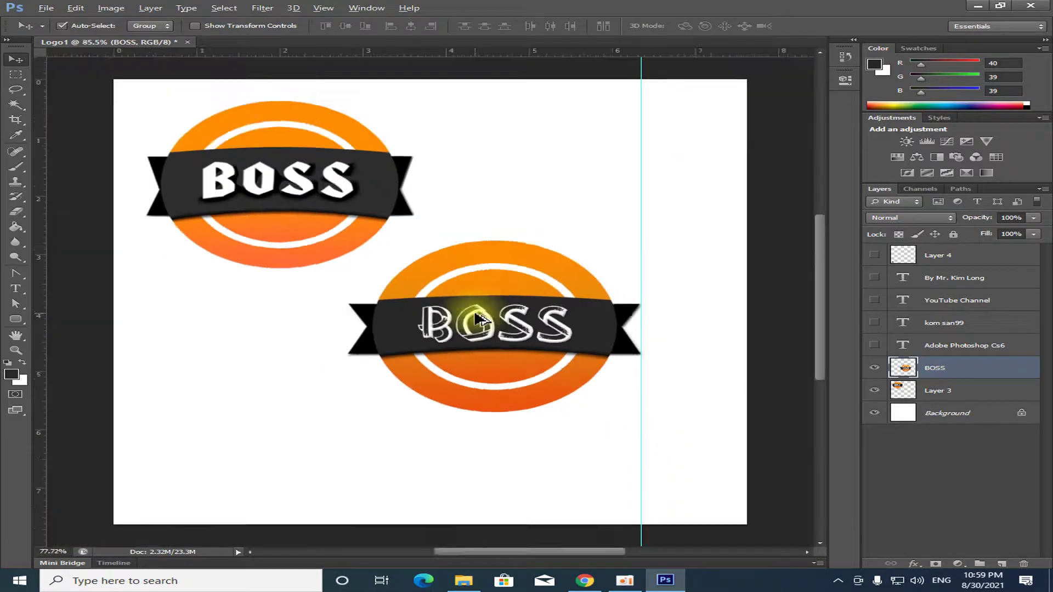
{"action": "left_click_drag", "start_coordinate": [587, 218], "coordinate": [11, 206]}
{"action": "left_click_drag", "start_coordinate": [509, 304], "coordinate": [545, 237]}
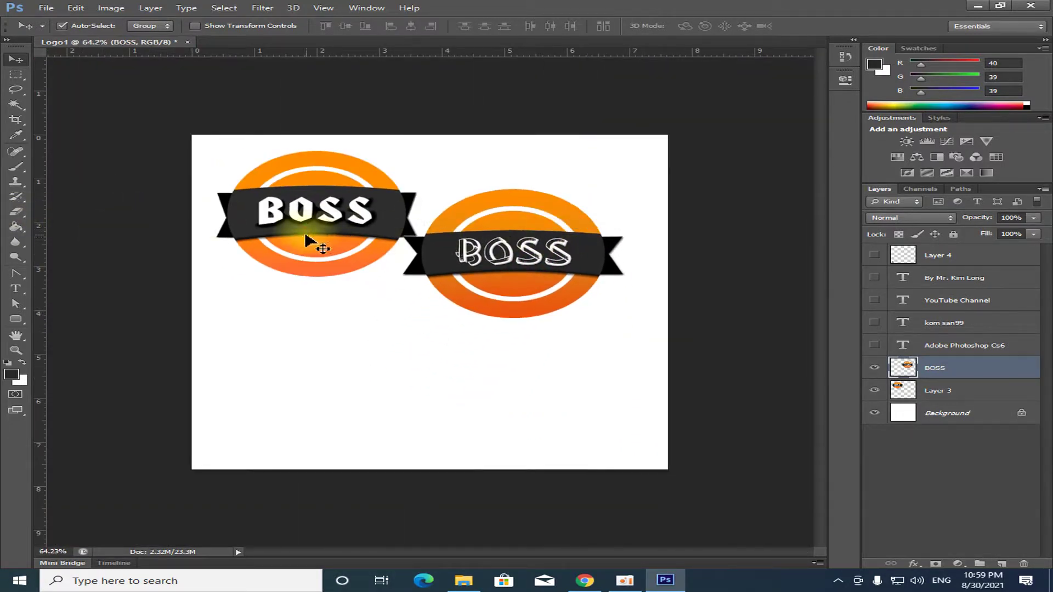
{"action": "left_click_drag", "start_coordinate": [306, 236], "coordinate": [307, 294]}
{"action": "mouse_move", "coordinate": [470, 273]}
{"action": "left_mouse_down"}
{"action": "mouse_move", "coordinate": [487, 301]}
{"action": "mouse_move", "coordinate": [518, 285]}
{"action": "left_mouse_up"}
{"action": "mouse_move", "coordinate": [312, 283]}
{"action": "left_mouse_down"}
{"action": "mouse_move", "coordinate": [331, 285]}
{"action": "mouse_move", "coordinate": [318, 279]}
{"action": "left_mouse_up"}
Step: Move the left badge closer to the right badge
{"action": "left_click", "coordinate": [542, 294]}
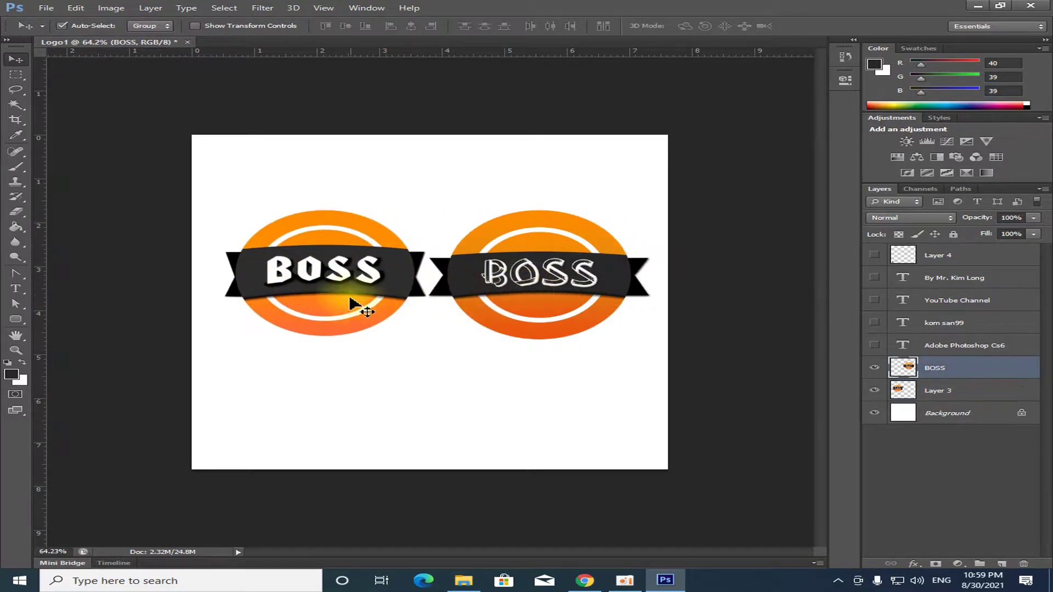
{"action": "scroll", "coordinate": [351, 304], "scroll_direction": "up", "scroll_amount": 3}
{"action": "scroll", "coordinate": [336, 307], "scroll_direction": "up", "scroll_amount": 3}
{"action": "mouse_move", "coordinate": [277, 291]}
{"action": "left_mouse_down"}
{"action": "mouse_move", "coordinate": [619, 289]}
{"action": "mouse_move", "coordinate": [266, 286]}
{"action": "left_mouse_up"}
{"action": "scroll", "coordinate": [655, 305], "scroll_direction": "down", "scroll_amount": 1}
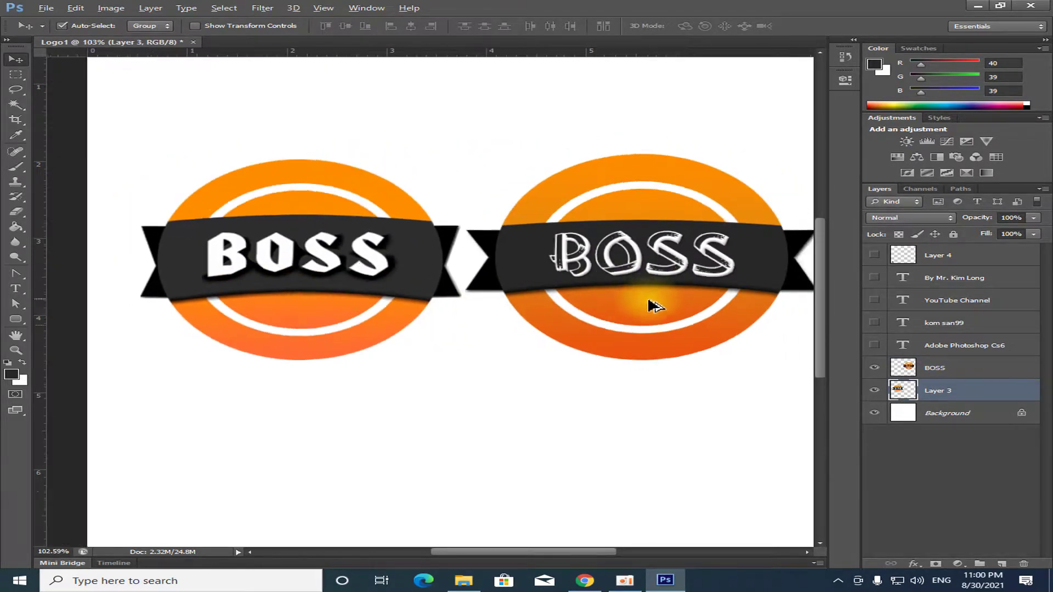
{"action": "scroll", "coordinate": [655, 305], "scroll_direction": "down", "scroll_amount": 2}
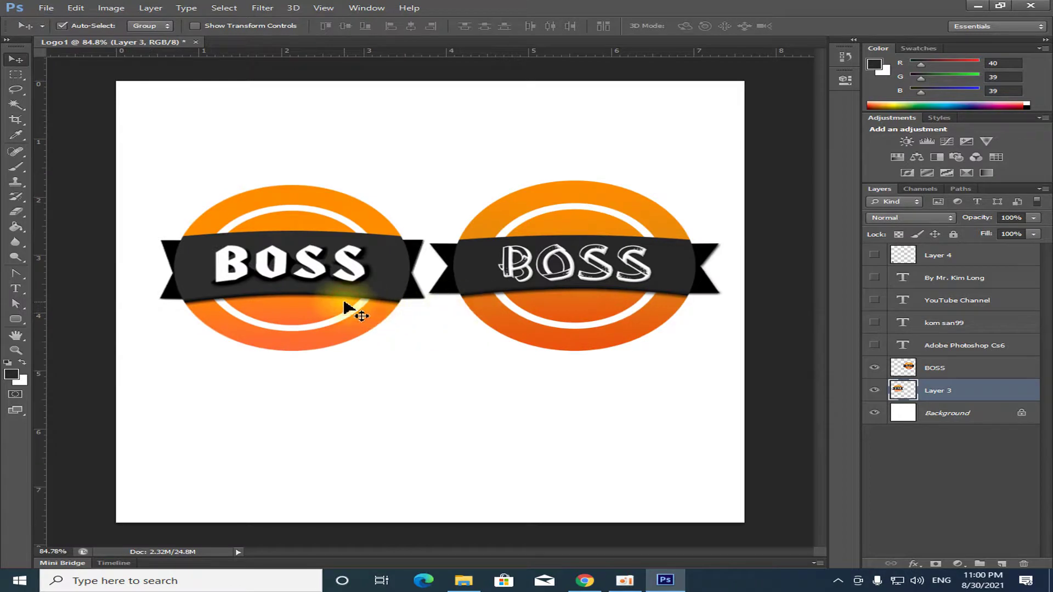
Step: Enlarge the left badge slightly and nudge it left and down
{"action": "key", "text": "ctrl+t"}
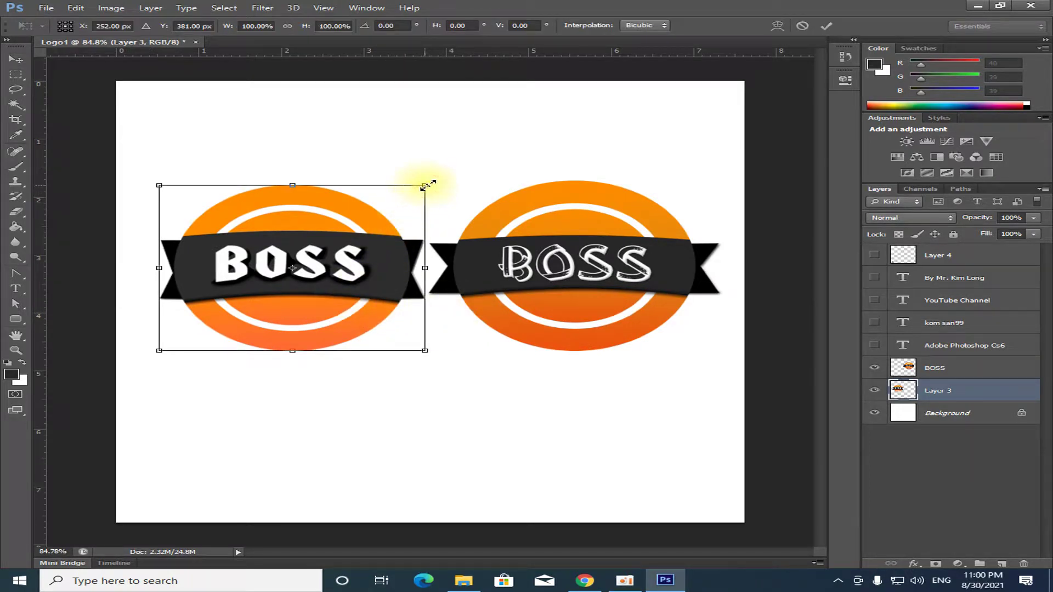
{"action": "left_click_drag", "start_coordinate": [426, 185], "coordinate": [431, 181]}
{"action": "key", "text": "Return"}
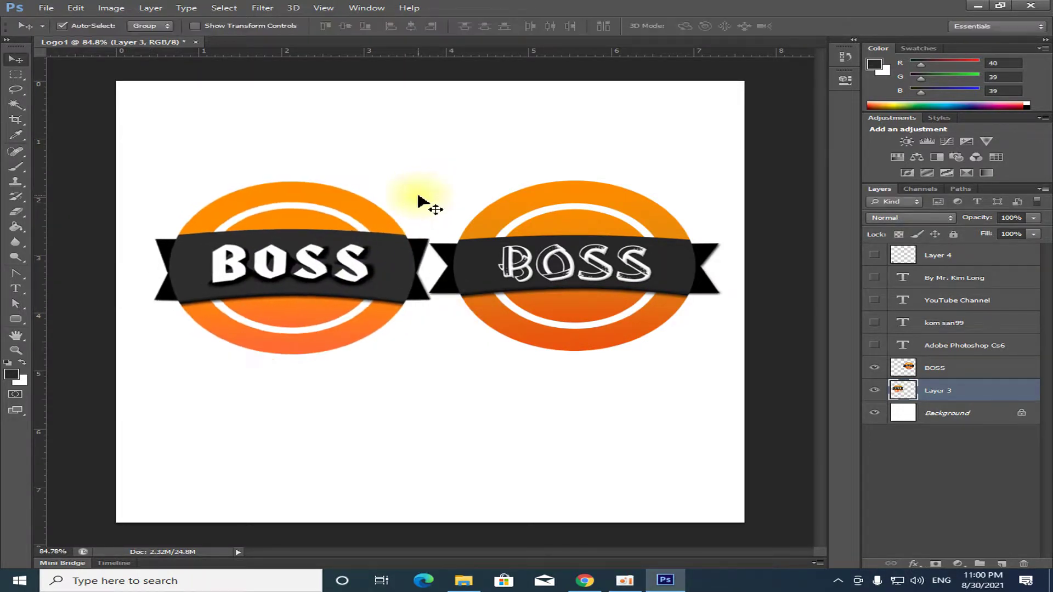
{"action": "key", "text": "Left"}
{"action": "key", "text": "Left"}
{"action": "key", "text": "Left"}
{"action": "key", "text": "Down"}
{"action": "key", "text": "Down"}
{"action": "key", "text": "Down"}
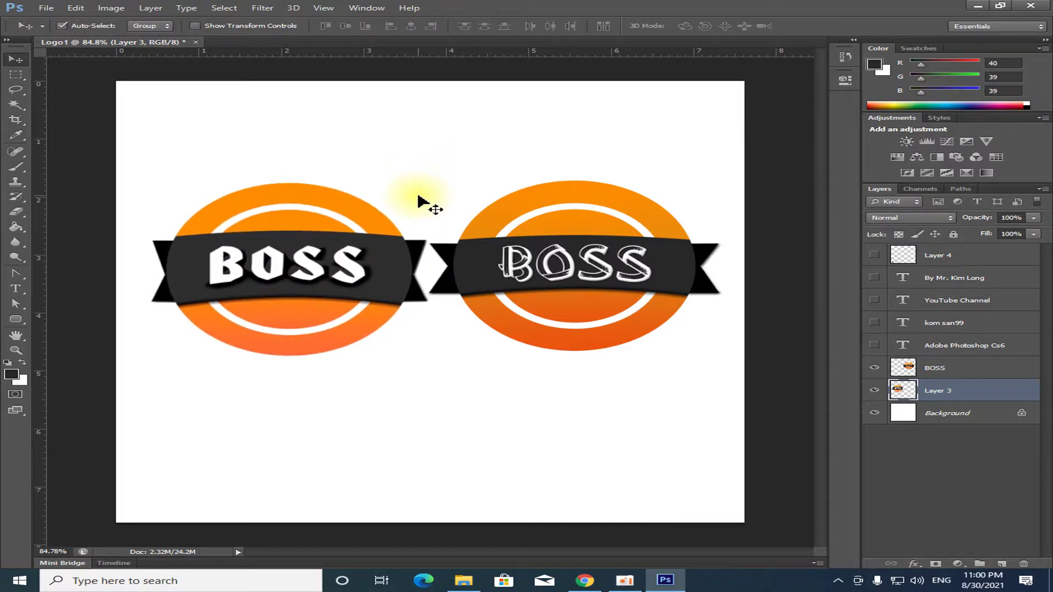
{"action": "key", "text": "Left"}
{"action": "key", "text": "Left"}
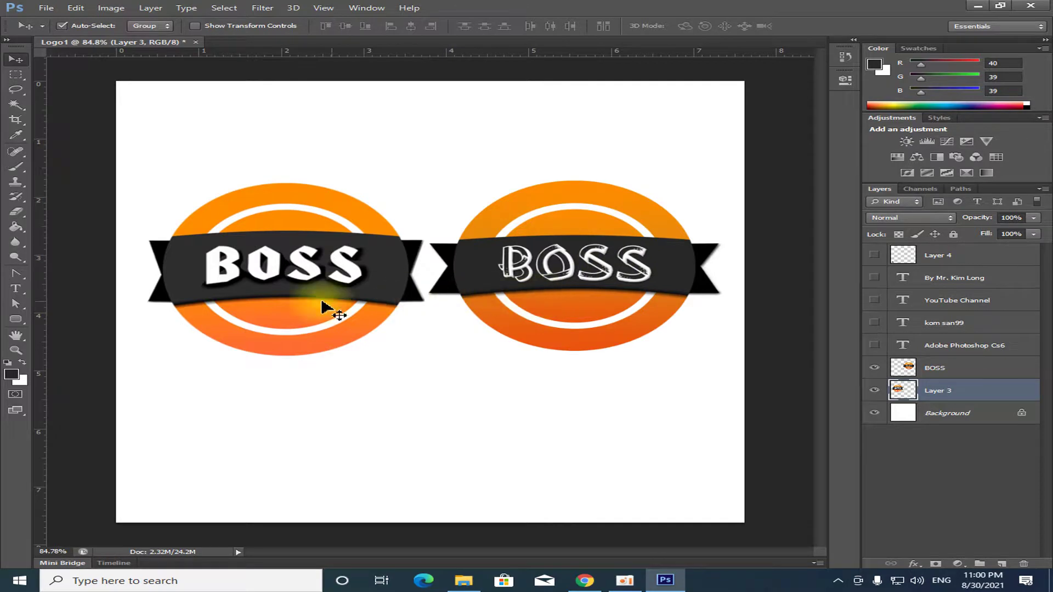
{"action": "left_click", "coordinate": [282, 292]}
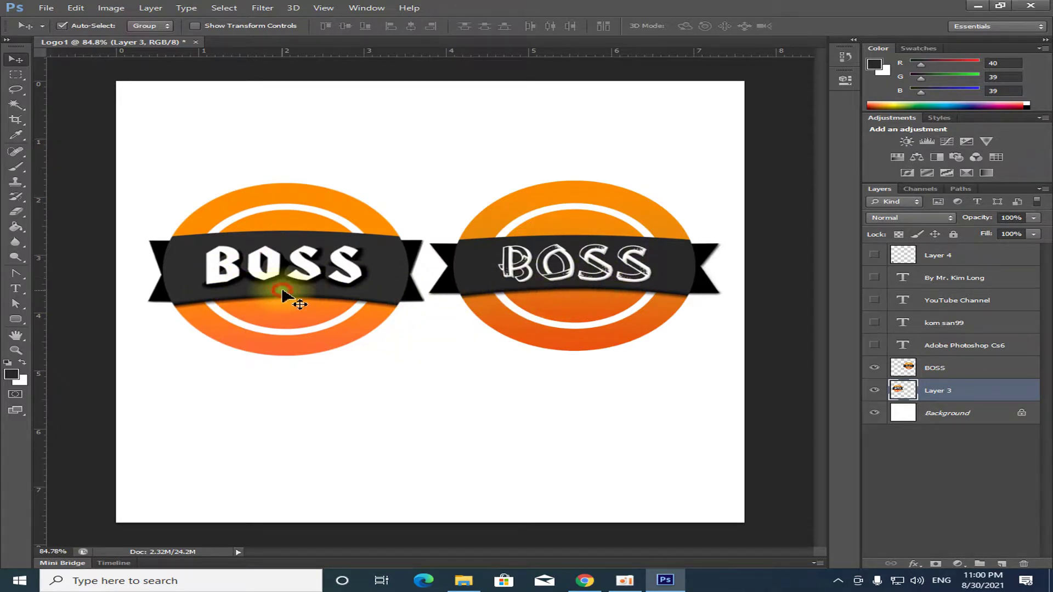
Step: Delete the left badge, move BOSS to the centre and enlarge it about 182%
{"action": "key", "text": "Delete"}
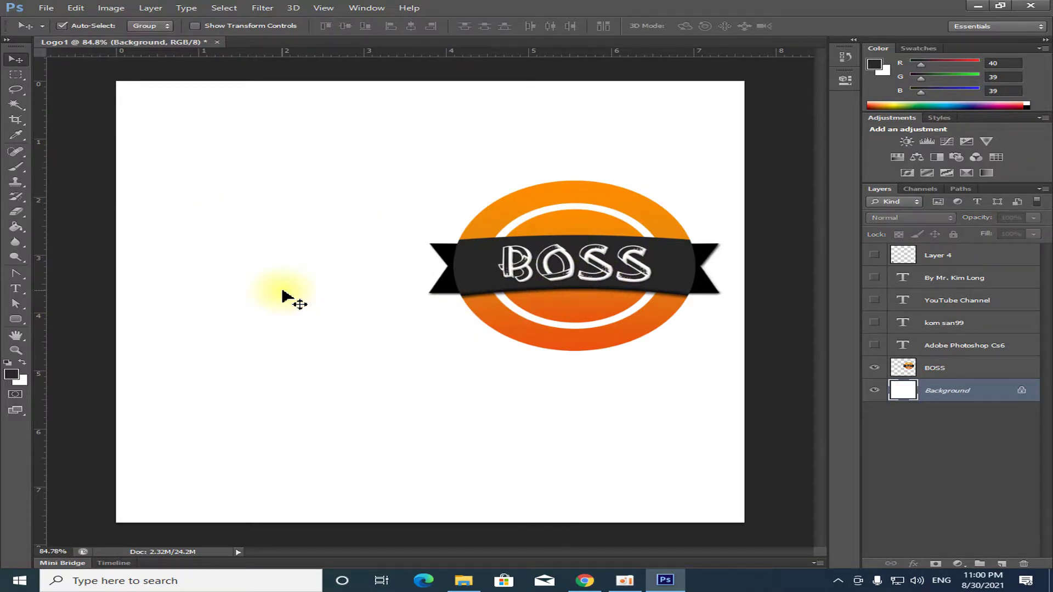
{"action": "left_click_drag", "start_coordinate": [588, 266], "coordinate": [456, 314]}
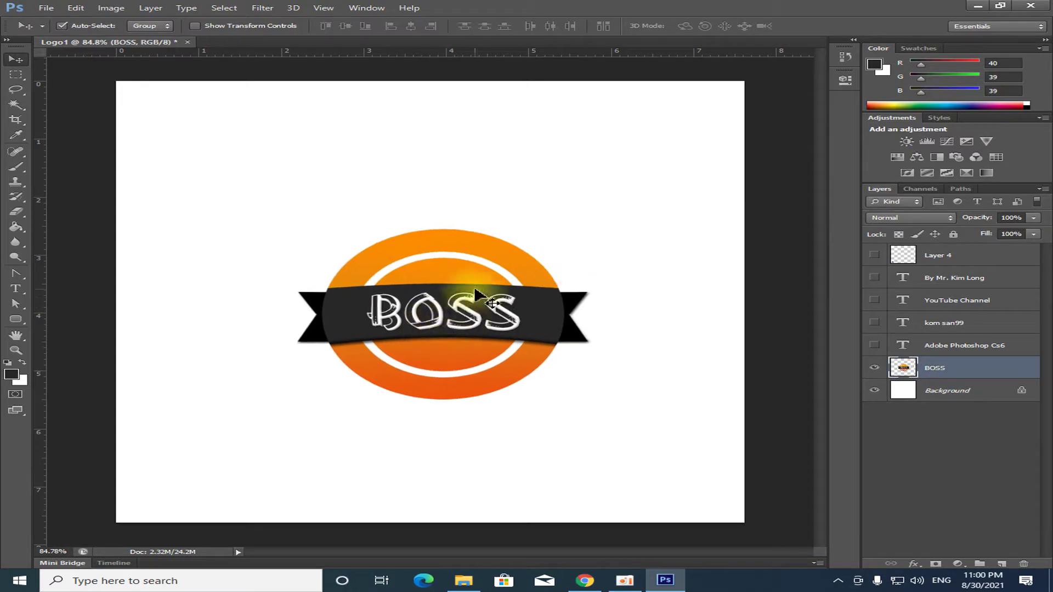
{"action": "key", "text": "ctrl+t"}
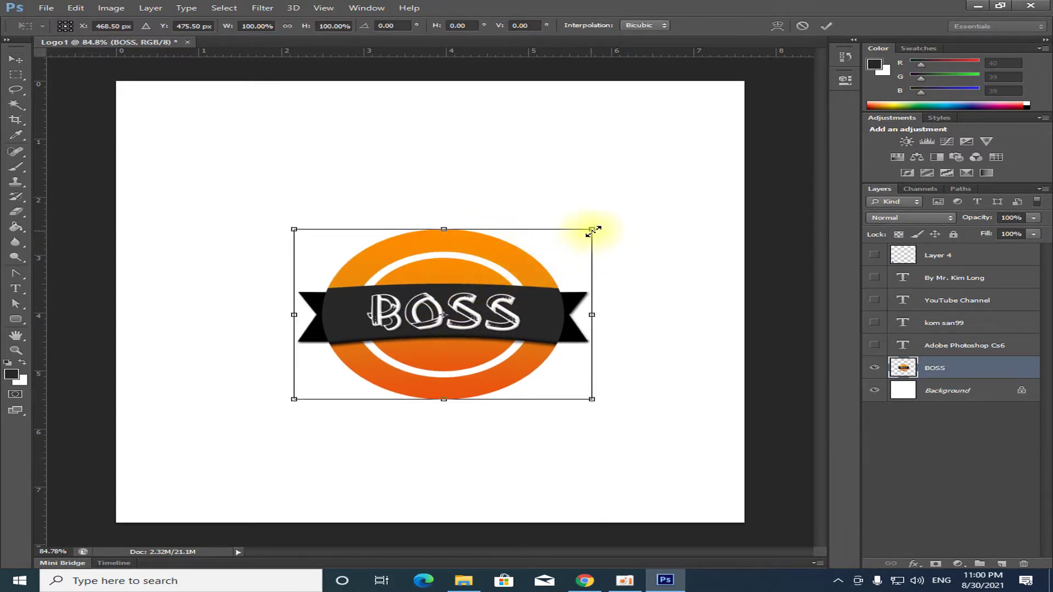
{"action": "left_click_drag", "start_coordinate": [591, 229], "coordinate": [699, 146]}
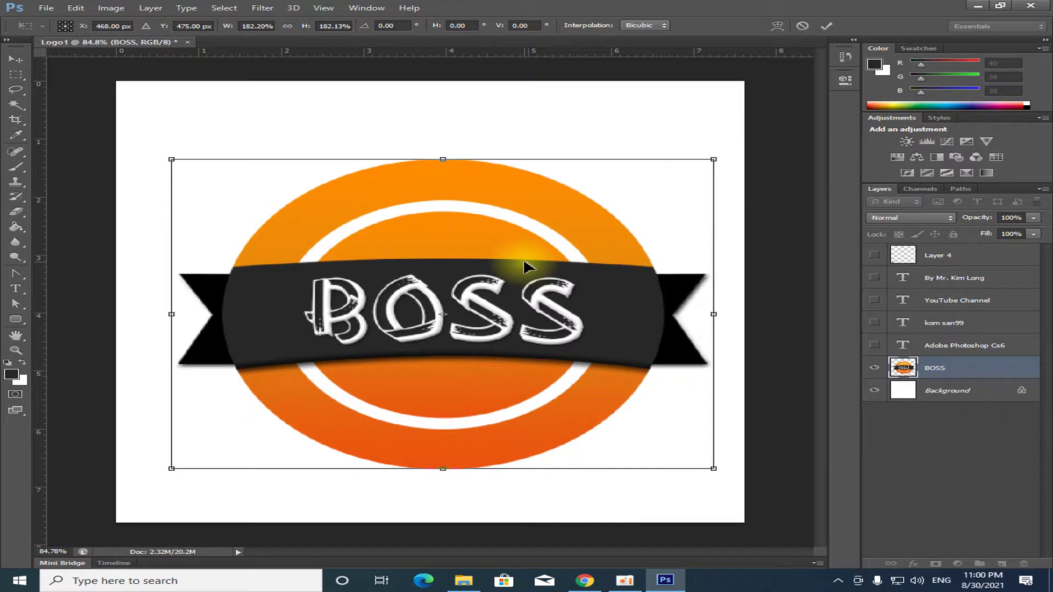
{"action": "key", "text": "Return"}
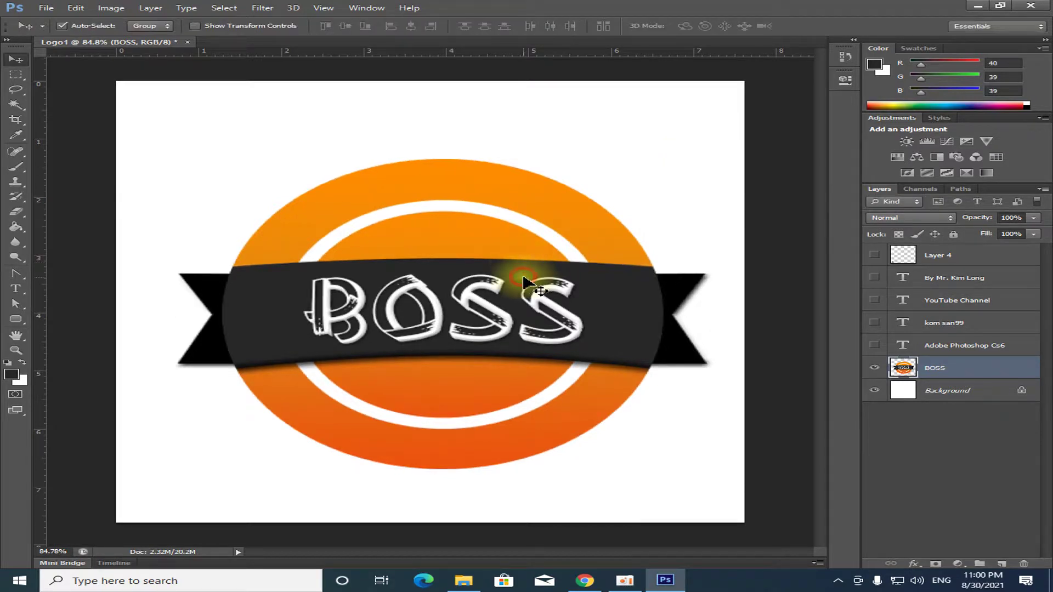
Step: Align the badge to the Background's vertical and horizontal centres
{"action": "left_click", "coordinate": [925, 395], "text": "shift"}
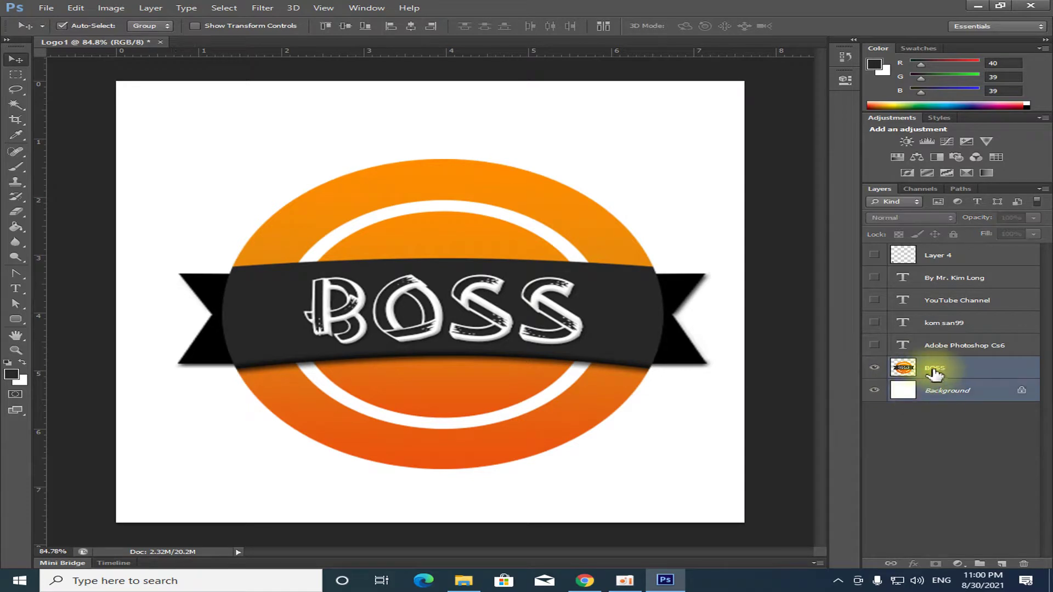
{"action": "left_click", "coordinate": [342, 26]}
{"action": "left_click", "coordinate": [410, 26]}
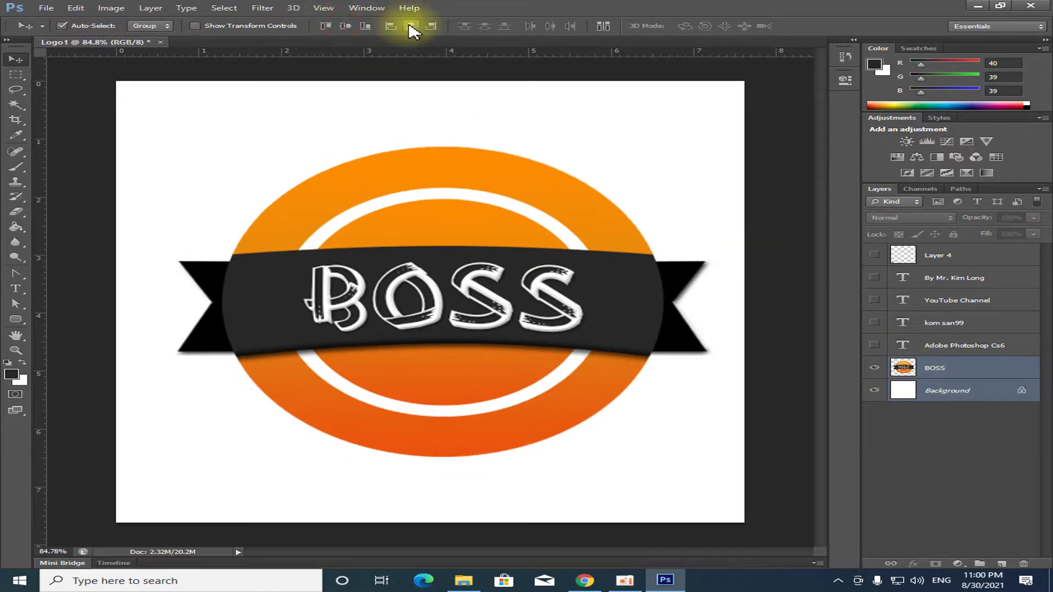
{"action": "left_click", "coordinate": [631, 414]}
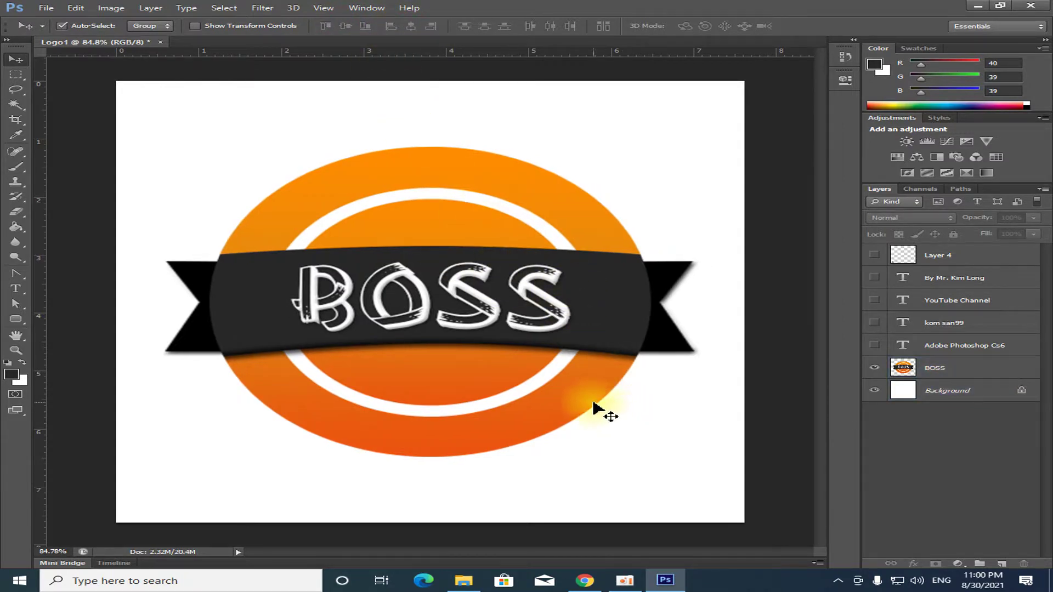
Step: Make the Ps logo layer and the four credit text layers visible
{"action": "left_click", "coordinate": [874, 255]}
{"action": "left_click", "coordinate": [874, 278]}
{"action": "left_click", "coordinate": [874, 299]}
{"action": "left_click", "coordinate": [873, 322]}
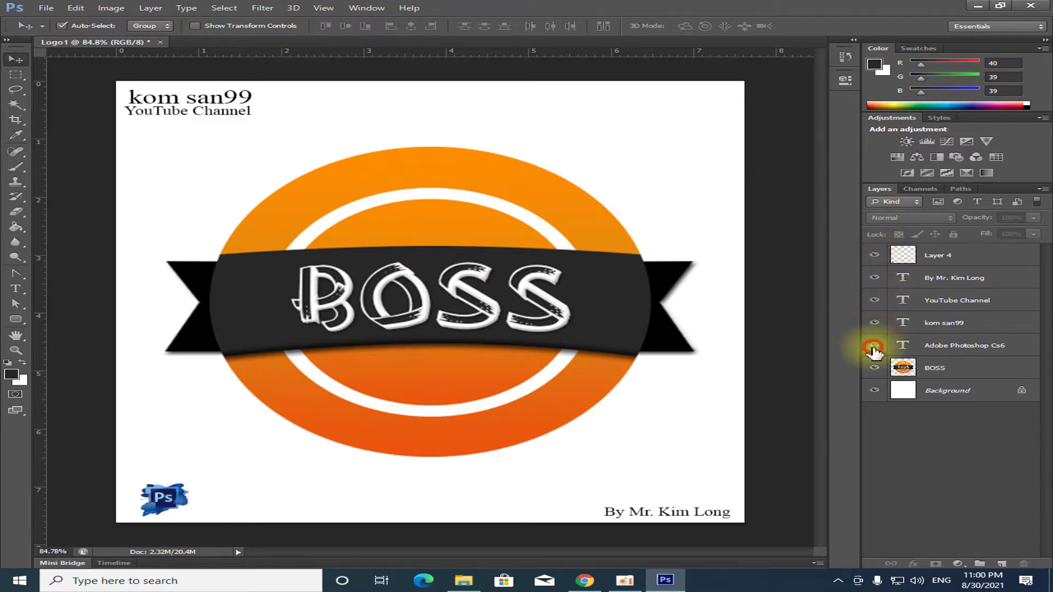
{"action": "left_click", "coordinate": [874, 345]}
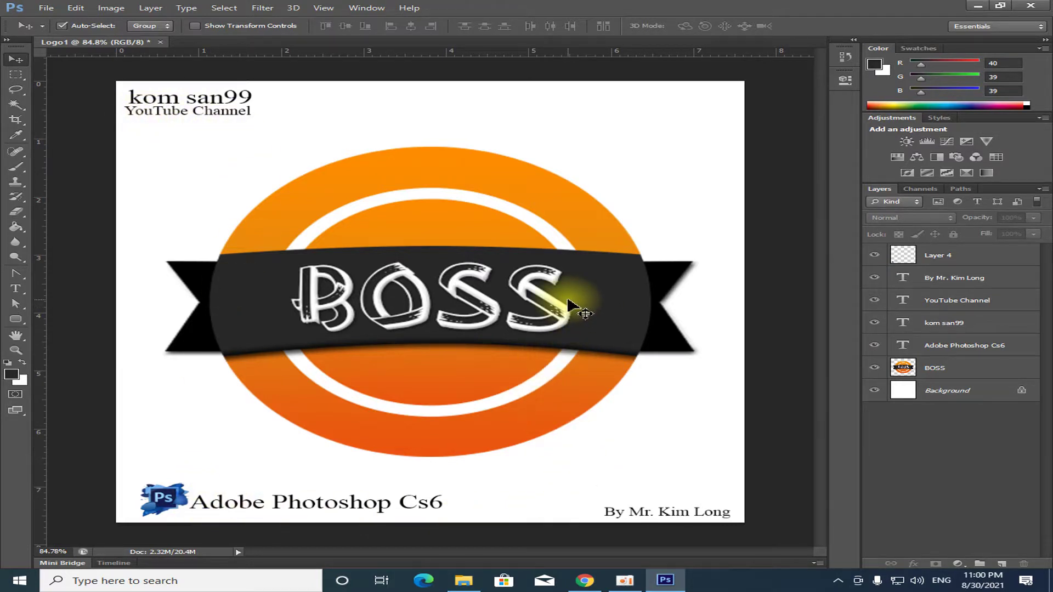
Step: Scale the BOSS badge up by about another 112%
{"action": "left_click", "coordinate": [565, 241]}
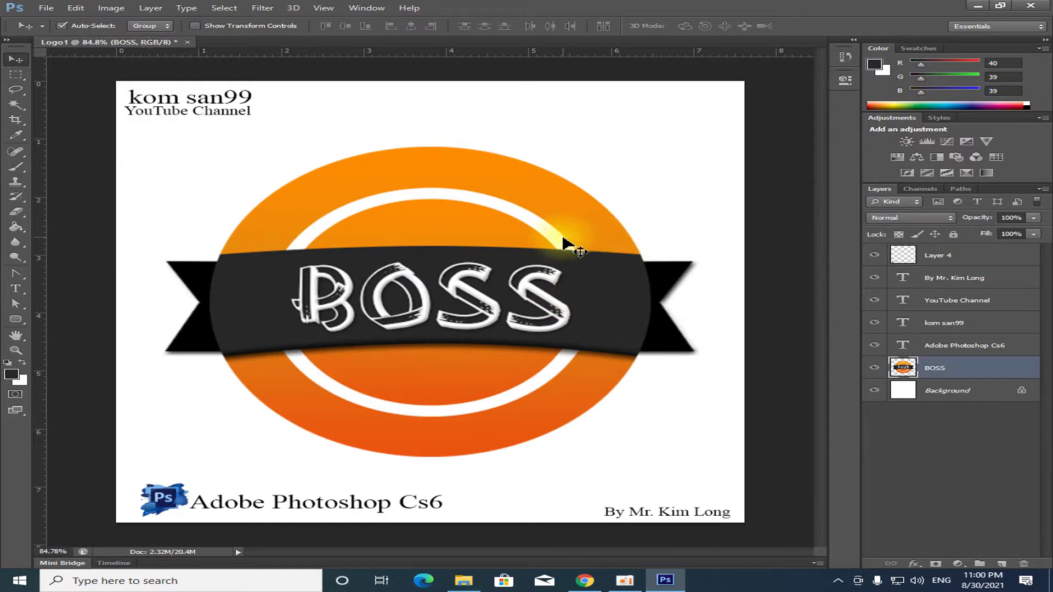
{"action": "key", "text": "ctrl+t"}
{"action": "left_click_drag", "start_coordinate": [701, 146], "coordinate": [738, 128]}
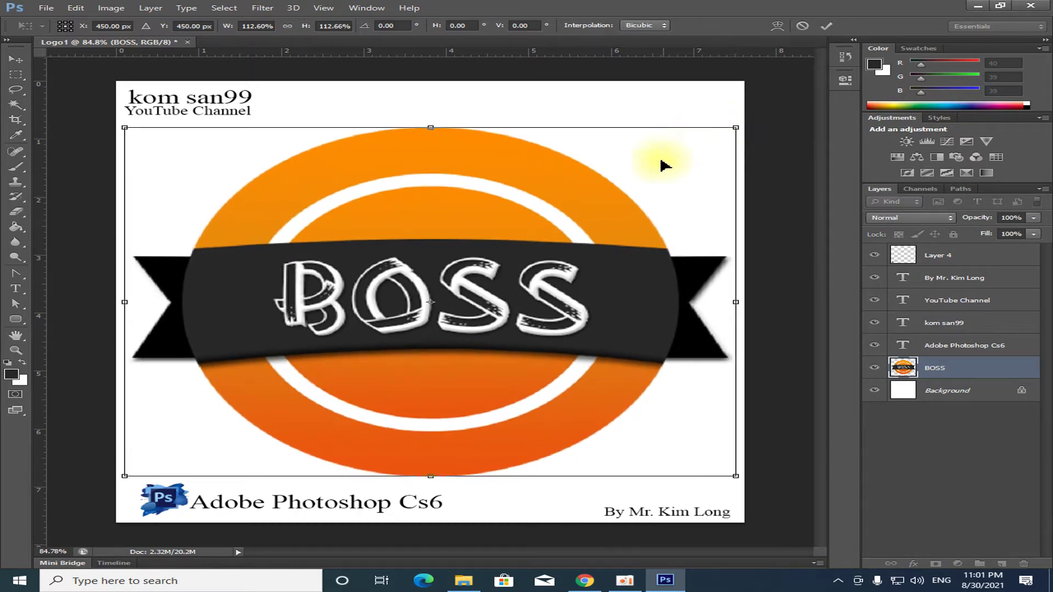
{"action": "key", "text": "Return"}
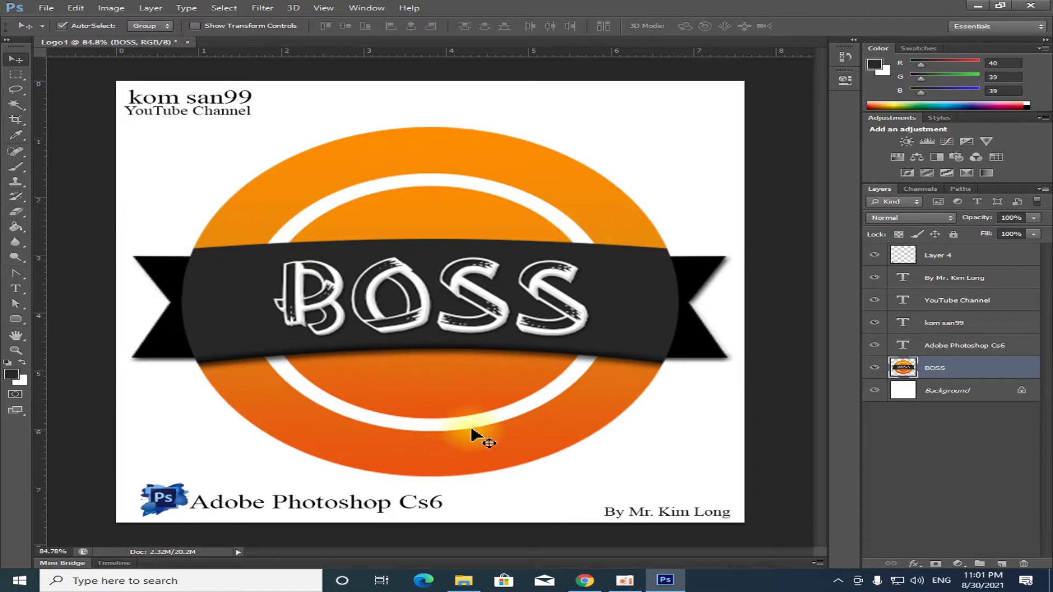
{"action": "scroll", "coordinate": [423, 430], "scroll_direction": "down", "scroll_amount": 3}
{"action": "scroll", "coordinate": [423, 430], "scroll_direction": "up", "scroll_amount": 2}
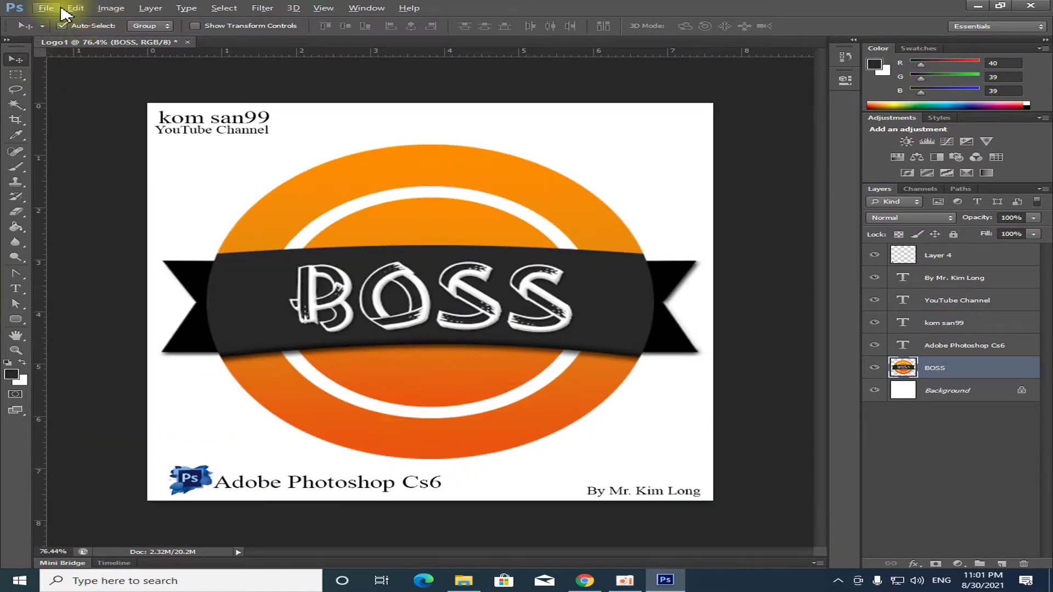
Step: Save the design to the Desktop as Logo4.jpg in JPEG format, accepting High quality 8
{"action": "left_click", "coordinate": [44, 10]}
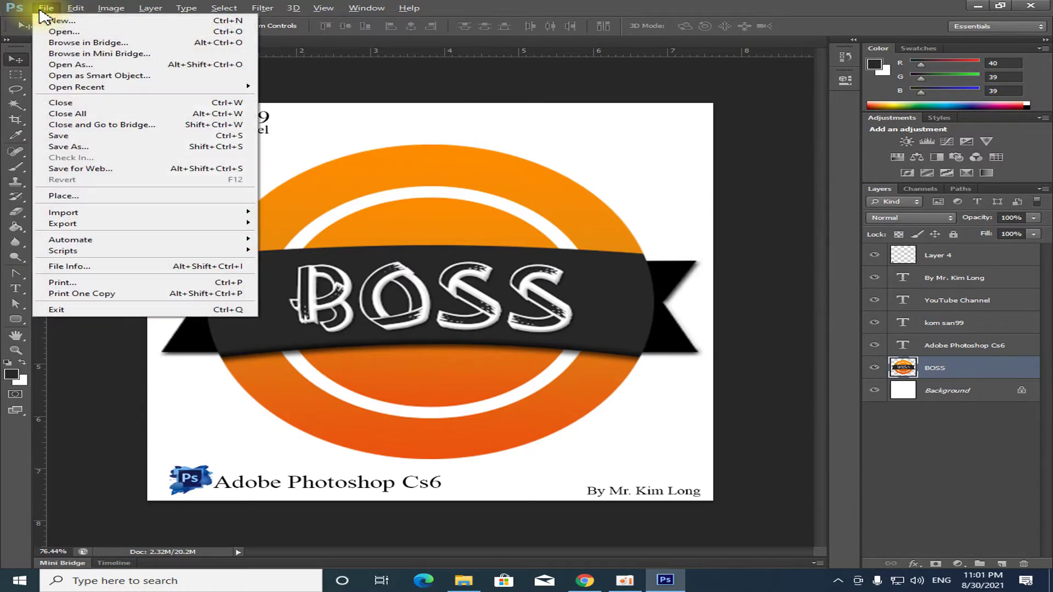
{"action": "left_click", "coordinate": [83, 148]}
{"action": "left_click", "coordinate": [481, 311]}
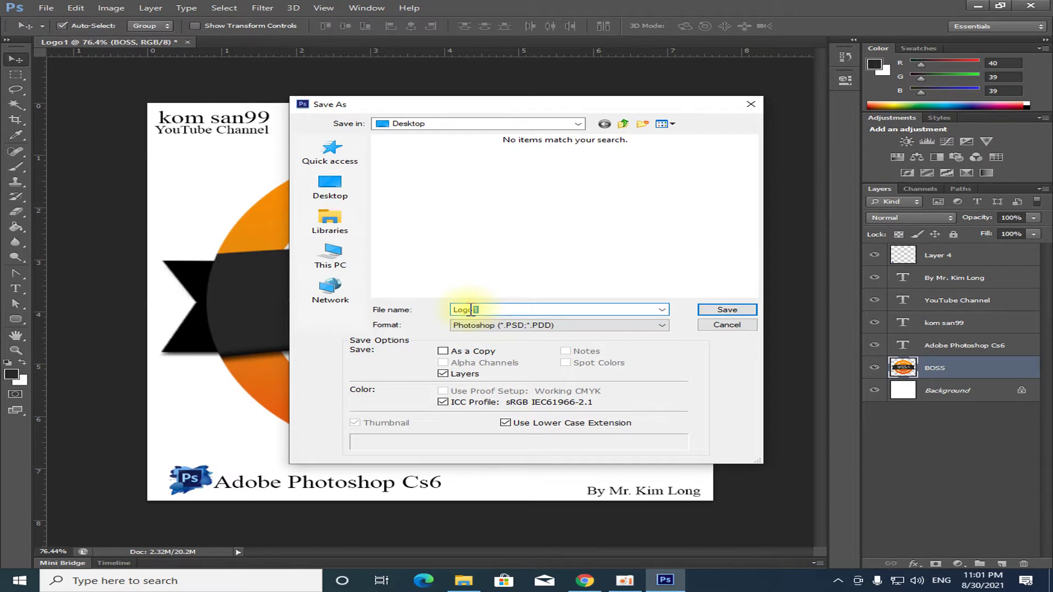
{"action": "type", "text": "4"}
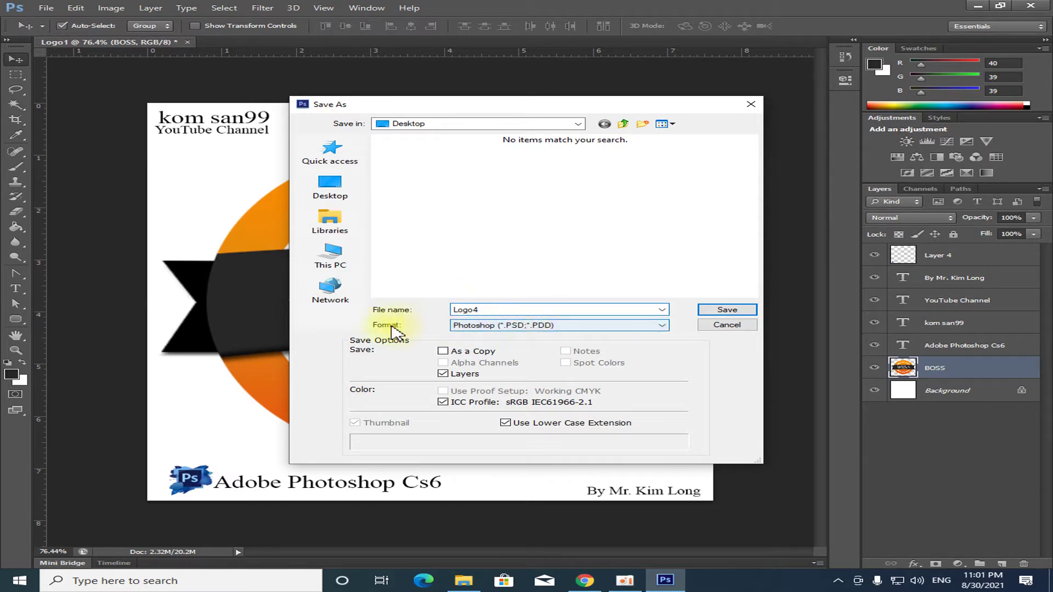
{"action": "left_click", "coordinate": [527, 325]}
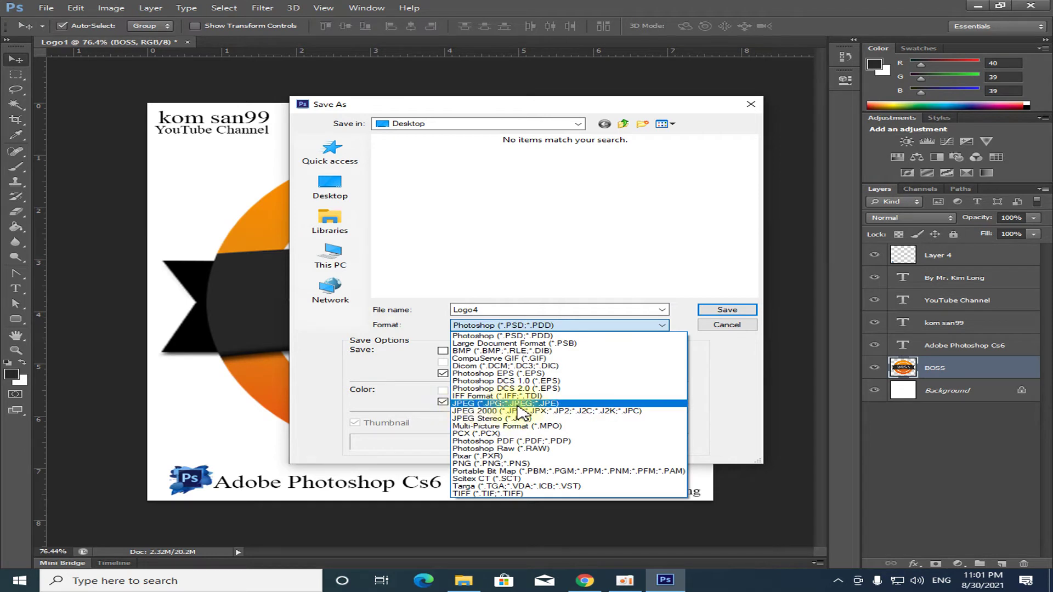
{"action": "left_click", "coordinate": [543, 403]}
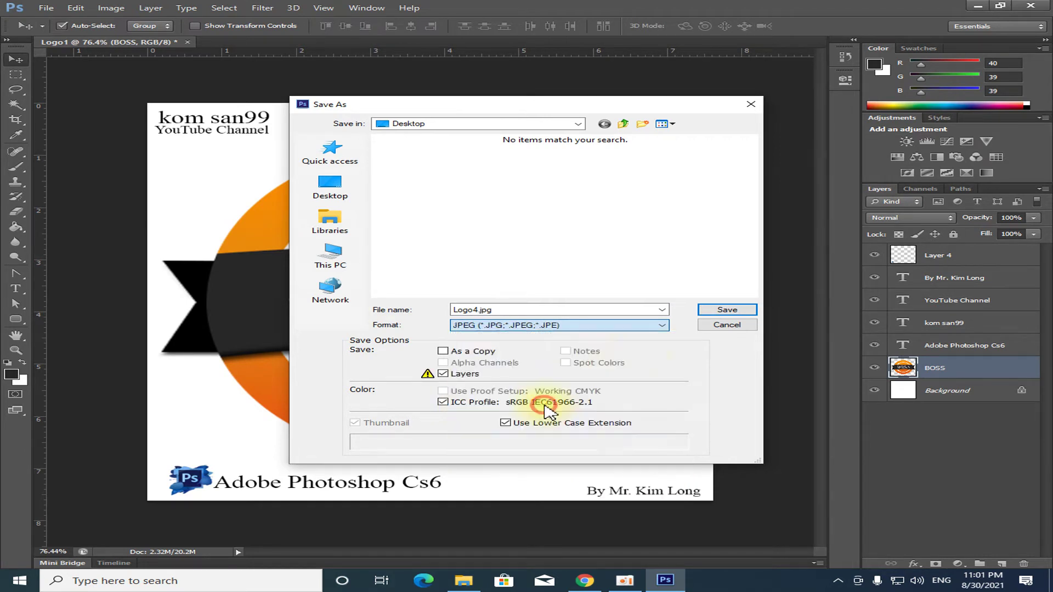
{"action": "left_click", "coordinate": [354, 195]}
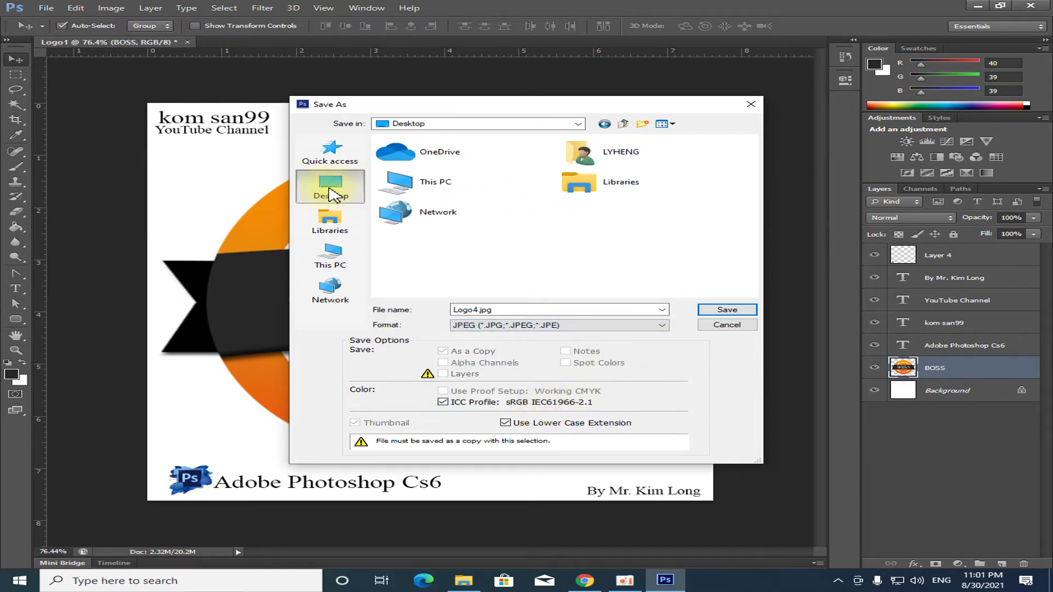
{"action": "left_click", "coordinate": [716, 312]}
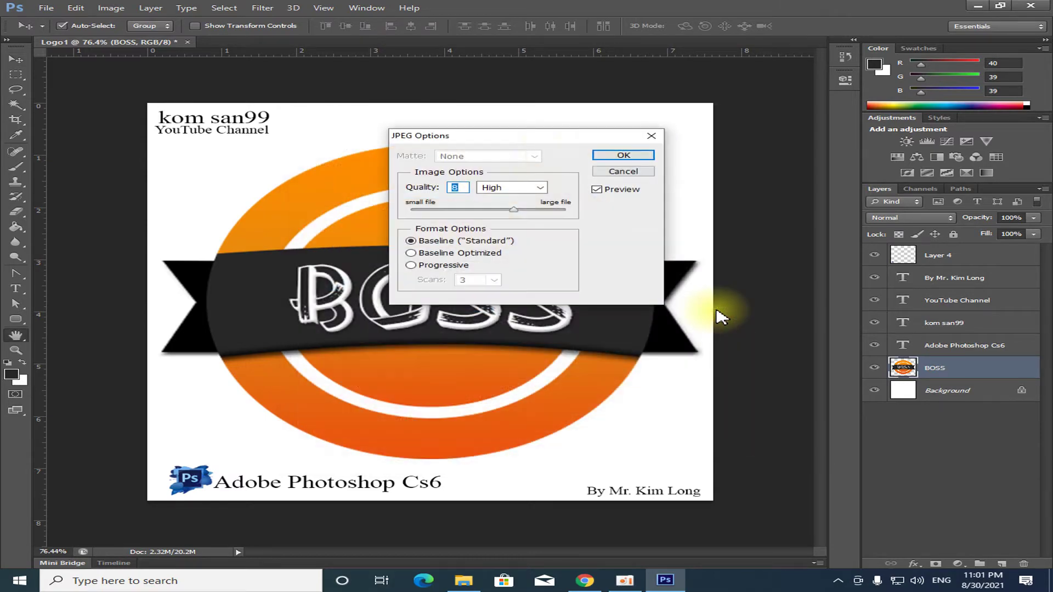
{"action": "left_click", "coordinate": [623, 155]}
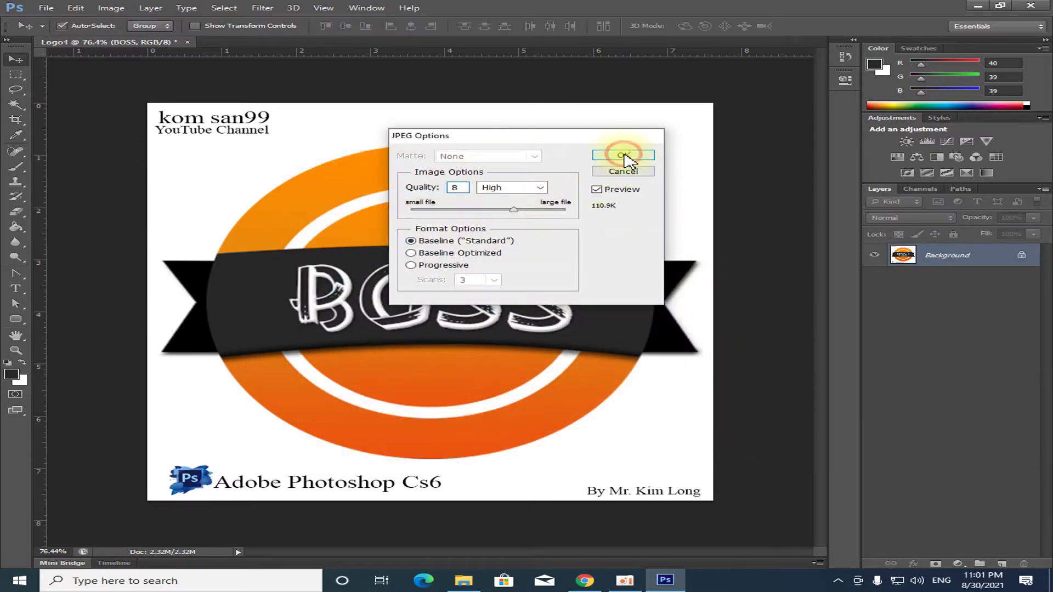
Step: Minimize Photoshop, refresh the desktop until Logo4.jpg appears, and open it in Photos
{"action": "left_click", "coordinate": [974, 7]}
{"action": "right_click", "coordinate": [456, 101]}
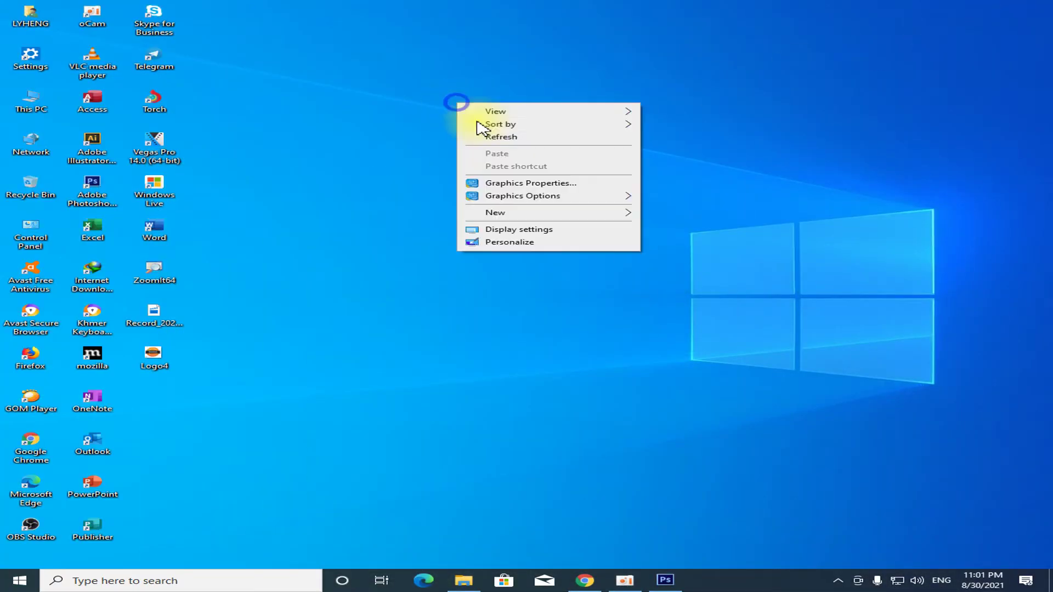
{"action": "left_click", "coordinate": [504, 146]}
{"action": "right_click", "coordinate": [455, 111]}
{"action": "left_click", "coordinate": [505, 146]}
{"action": "right_click", "coordinate": [454, 111]}
{"action": "left_click", "coordinate": [502, 145]}
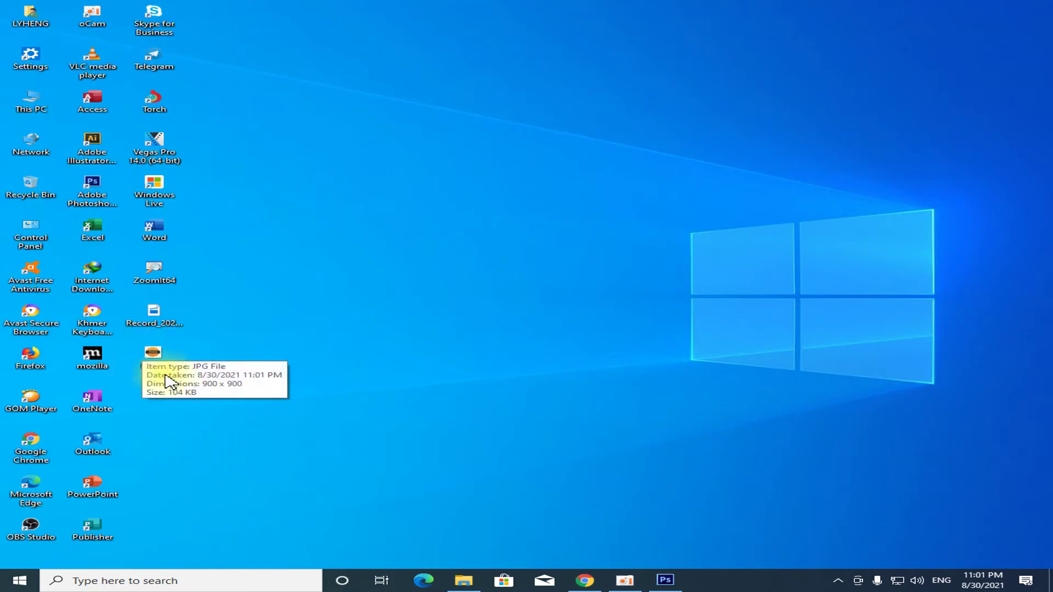
{"action": "right_click", "coordinate": [156, 363]}
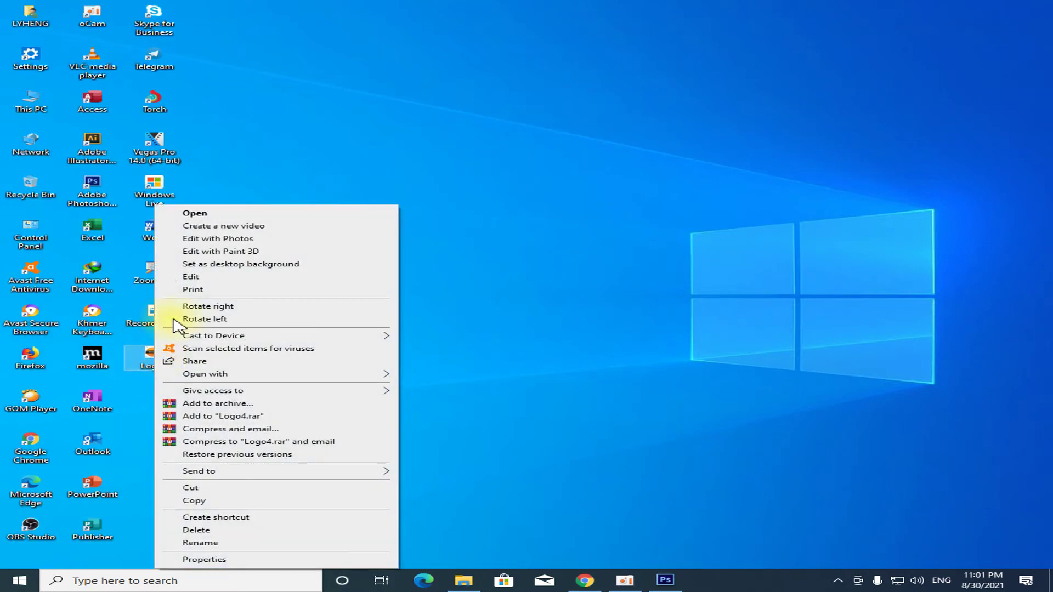
{"action": "left_click", "coordinate": [198, 214]}
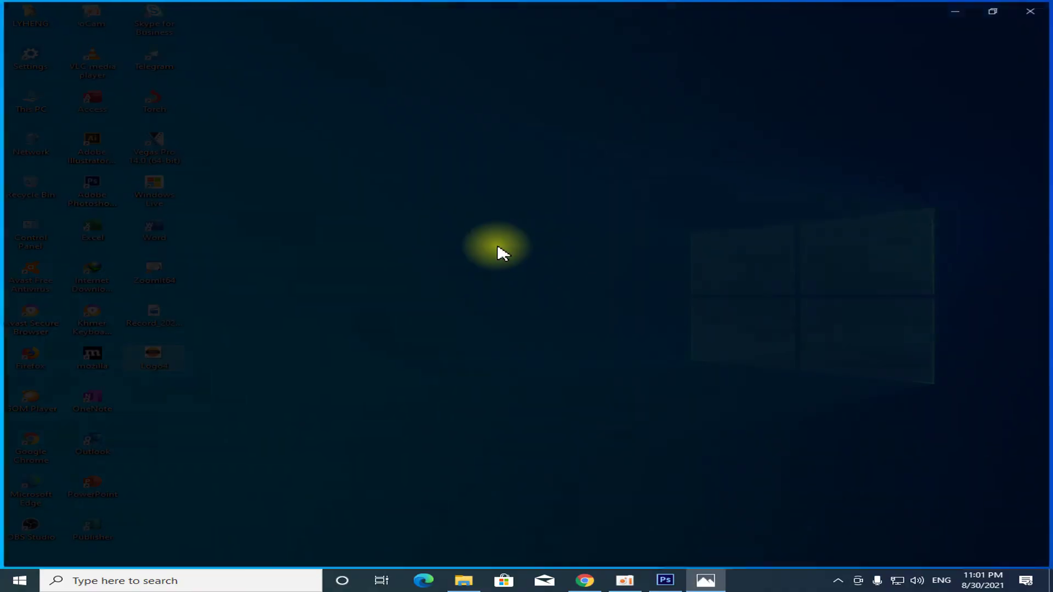